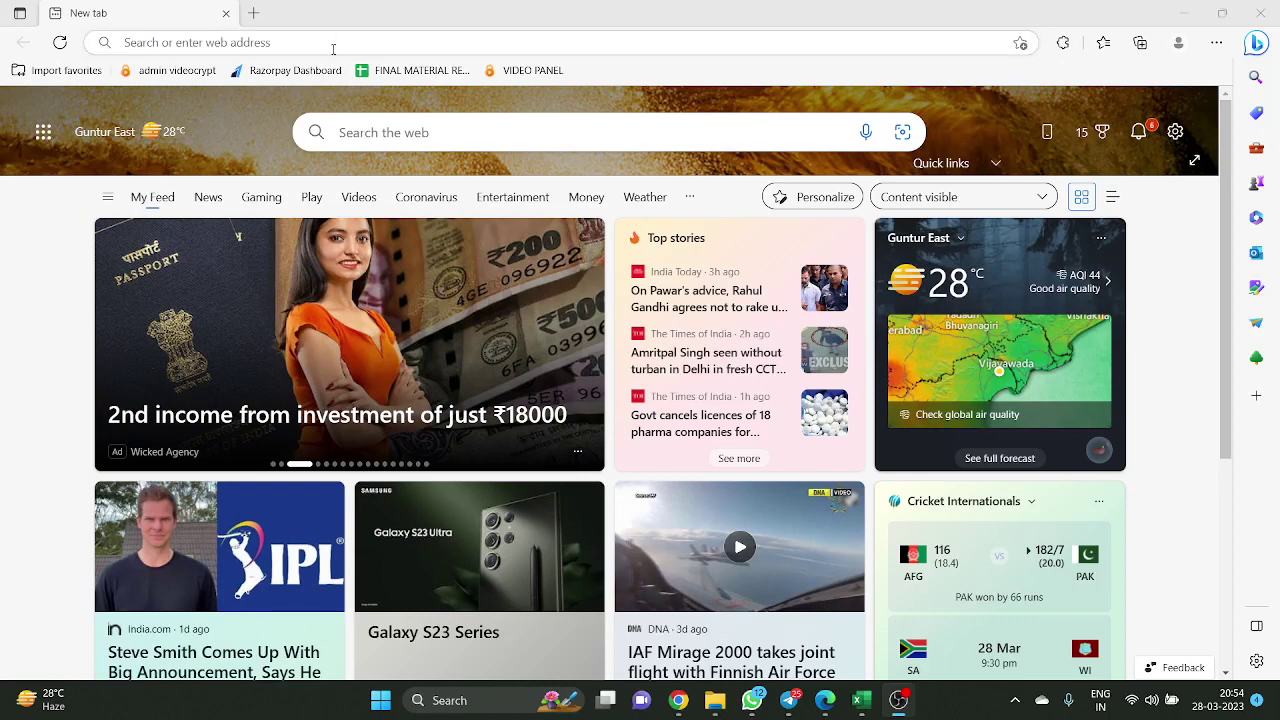
# Search Bing for 'shreshta for ca and cma' from the Edge address bar
pyautogui.click(365, 48)
pyautogui.write('shreshta')
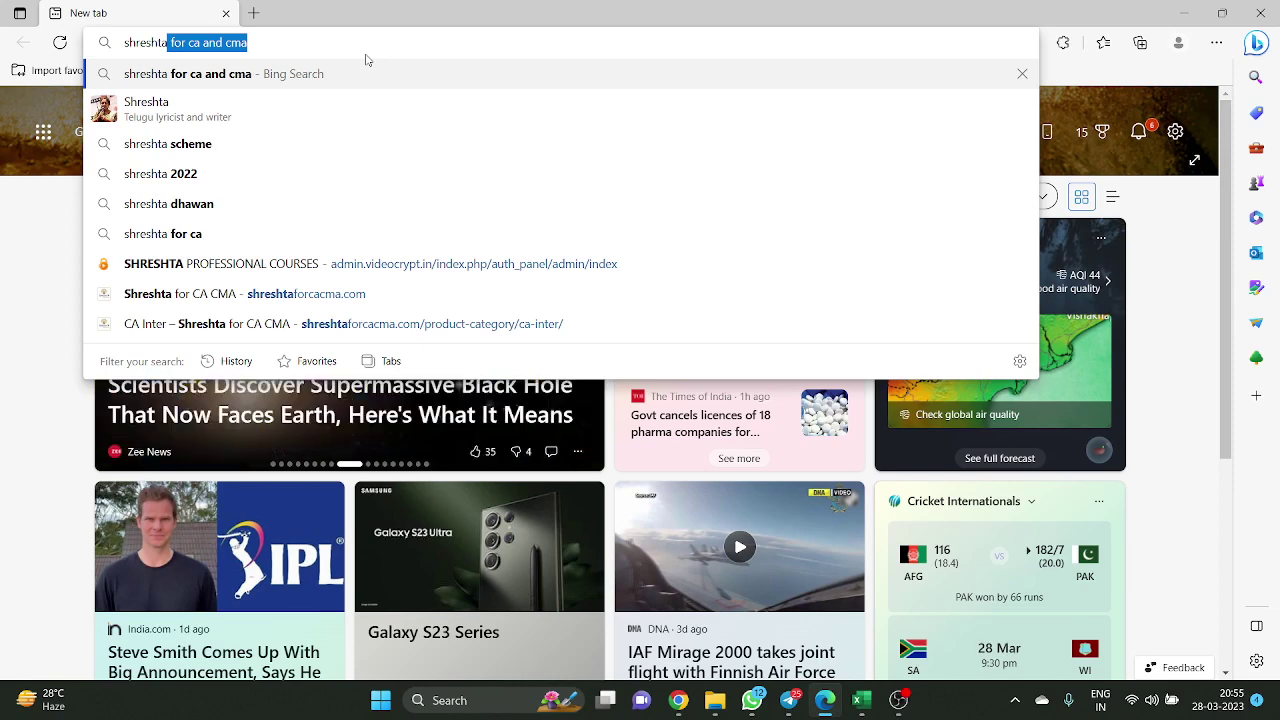
pyautogui.press('Return')
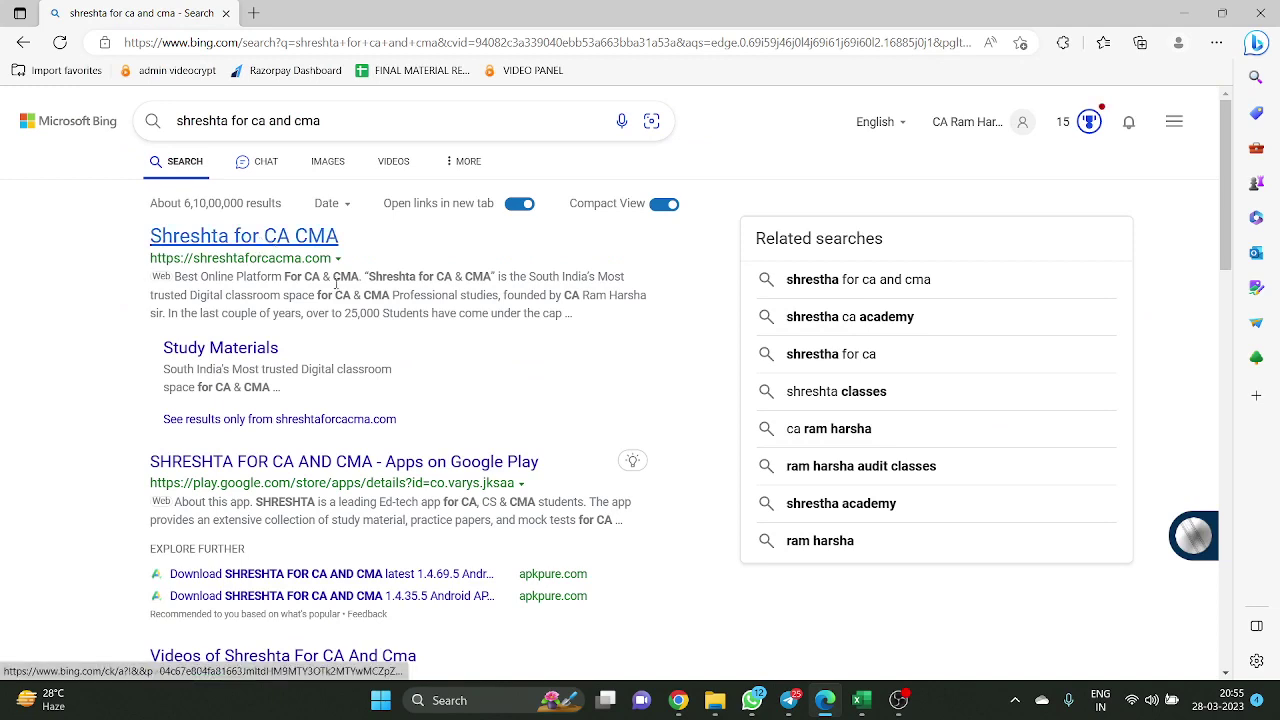
# Open the first result, shreshtaforcacma.com, and mute the system volume in quick settings
pyautogui.click(283, 250)
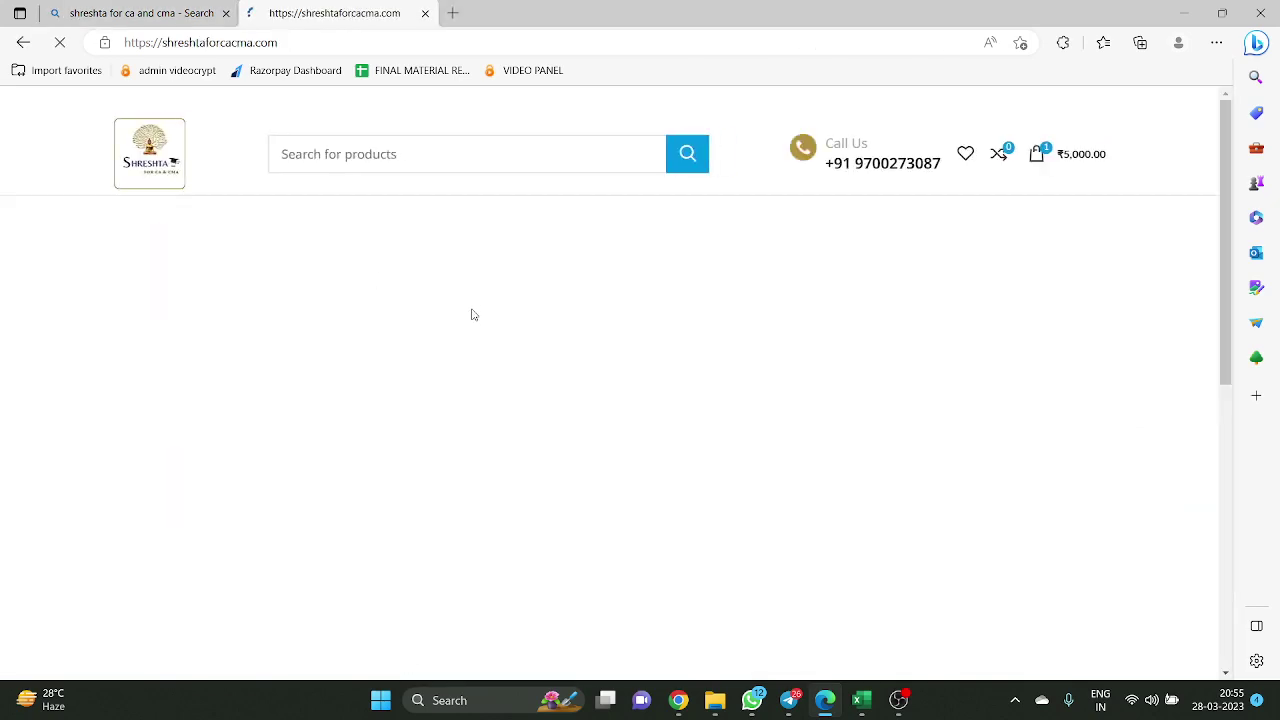
pyautogui.click(1168, 704)
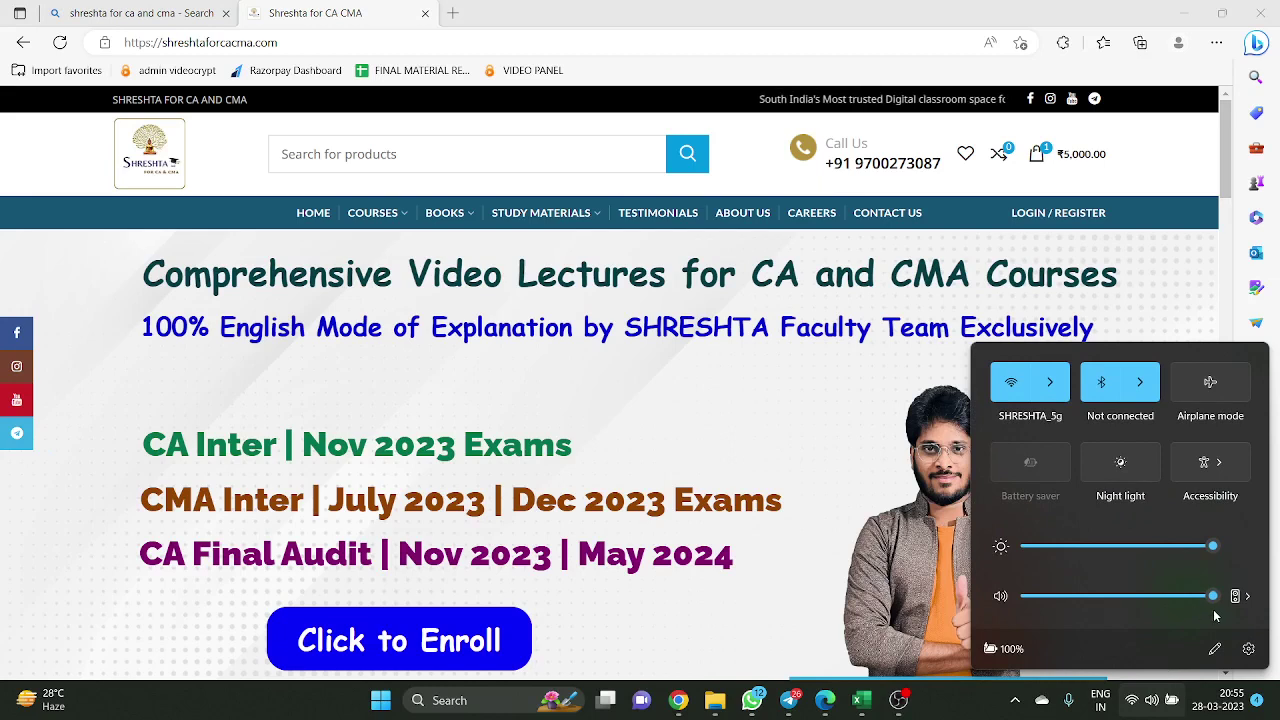
pyautogui.click(1000, 596)
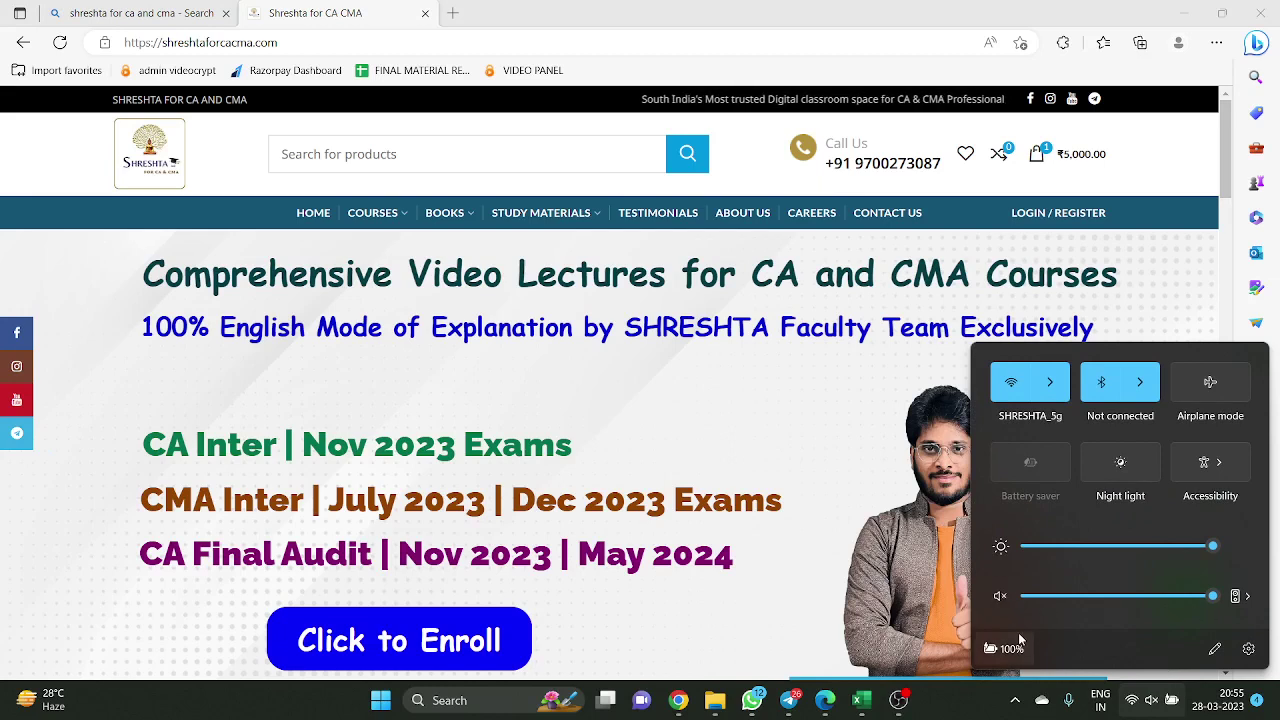
pyautogui.click(883, 608)
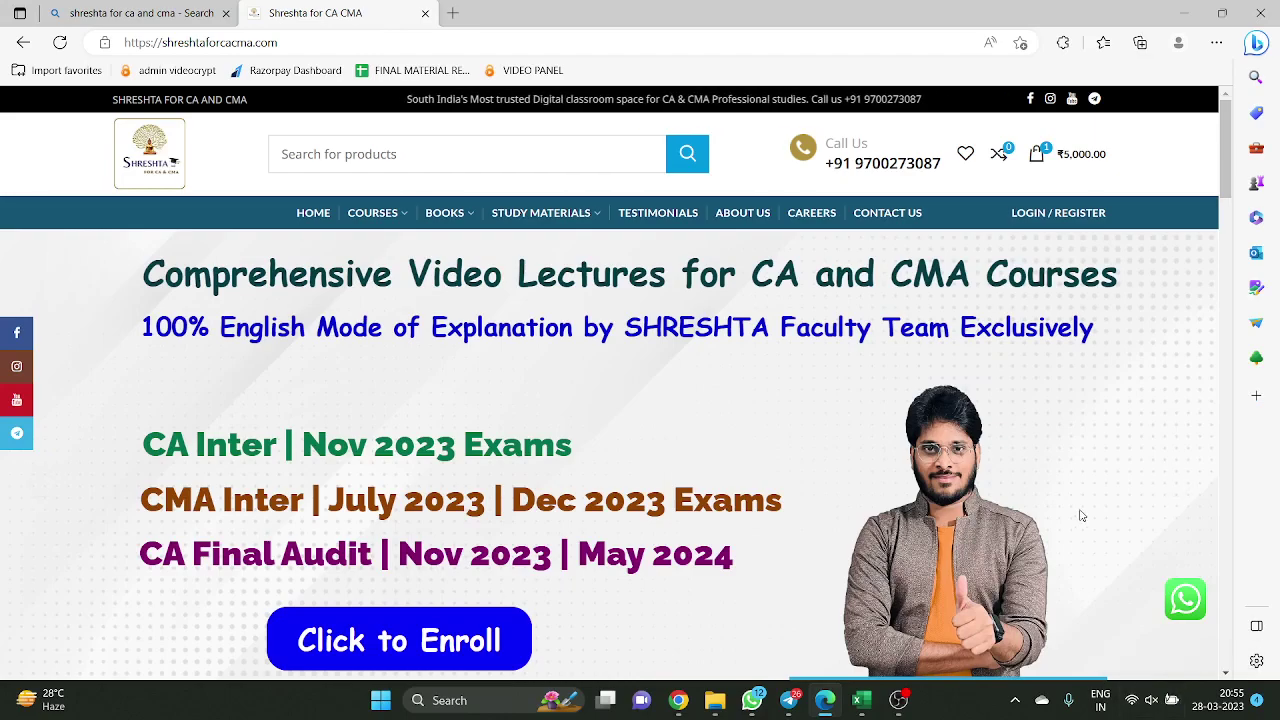
# Scroll the home page and follow the video lectures banner's link
pyautogui.scroll(-5, 1116, 474)
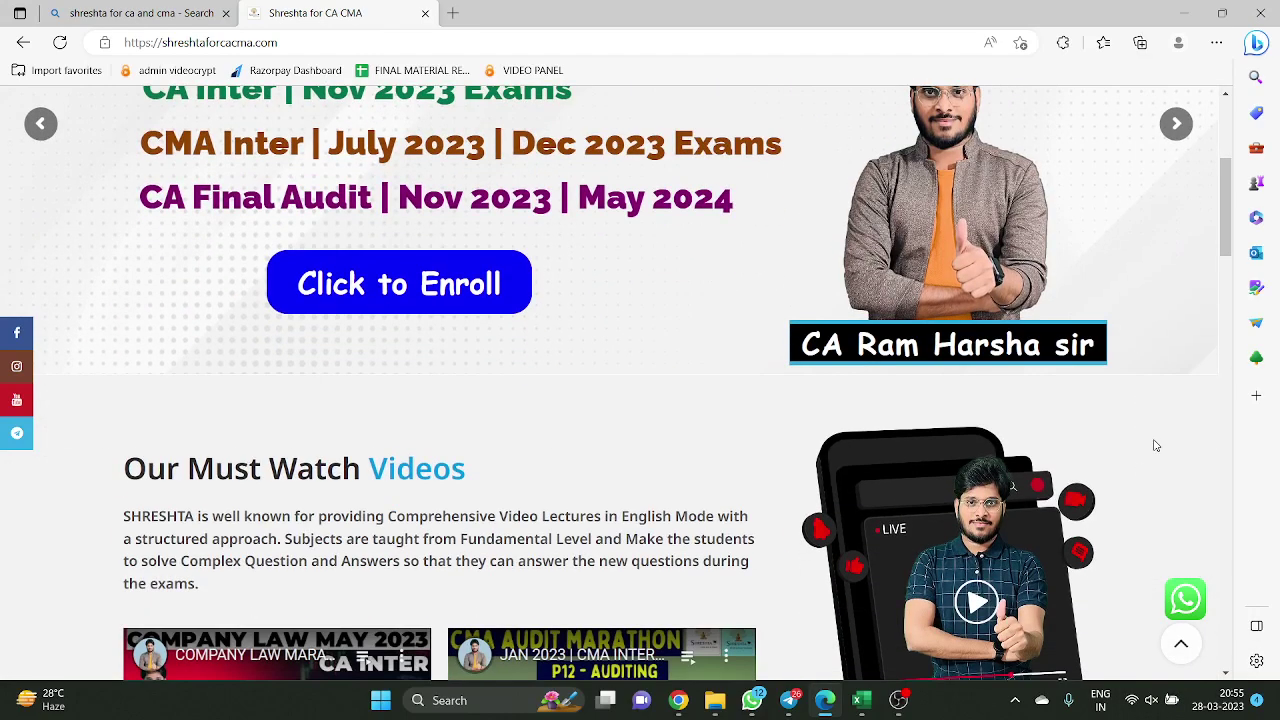
pyautogui.scroll(-9, 1040, 470)
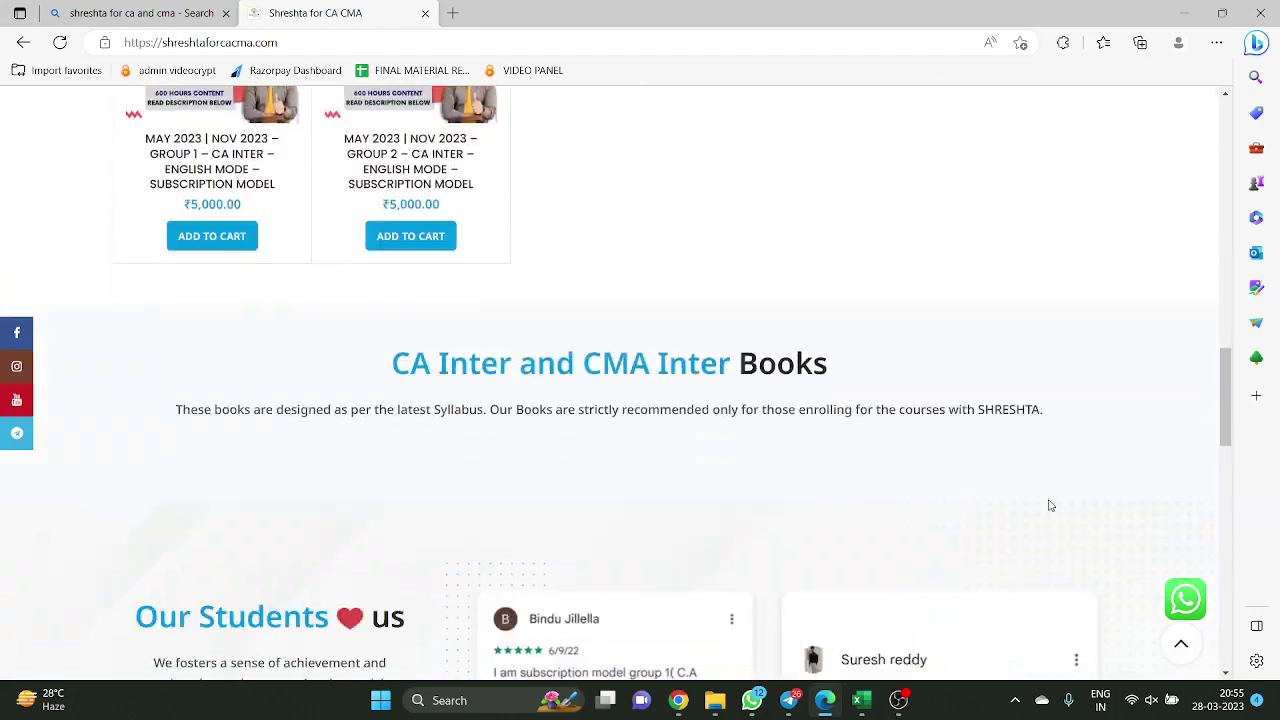
pyautogui.scroll(8, 1060, 520)
pyautogui.scroll(6, 1074, 537)
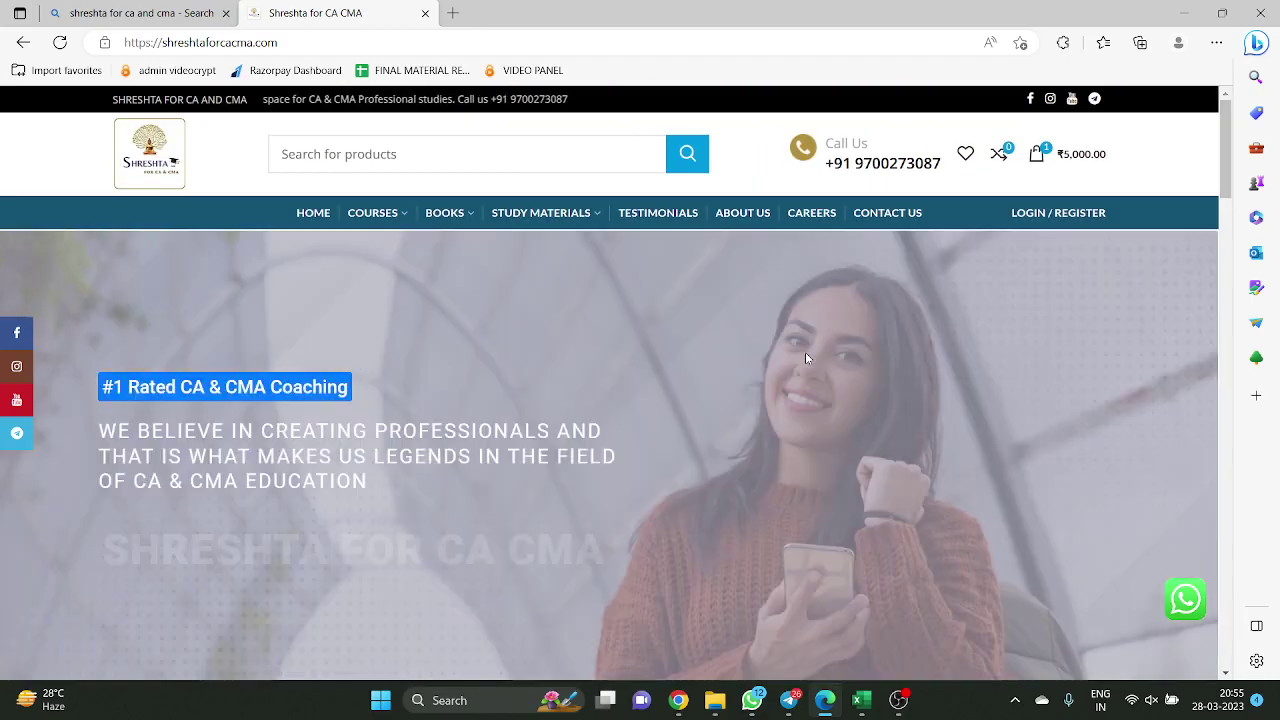
pyautogui.scroll(-2, 828, 322)
pyautogui.scroll(-5, 828, 322)
pyautogui.scroll(8, 860, 353)
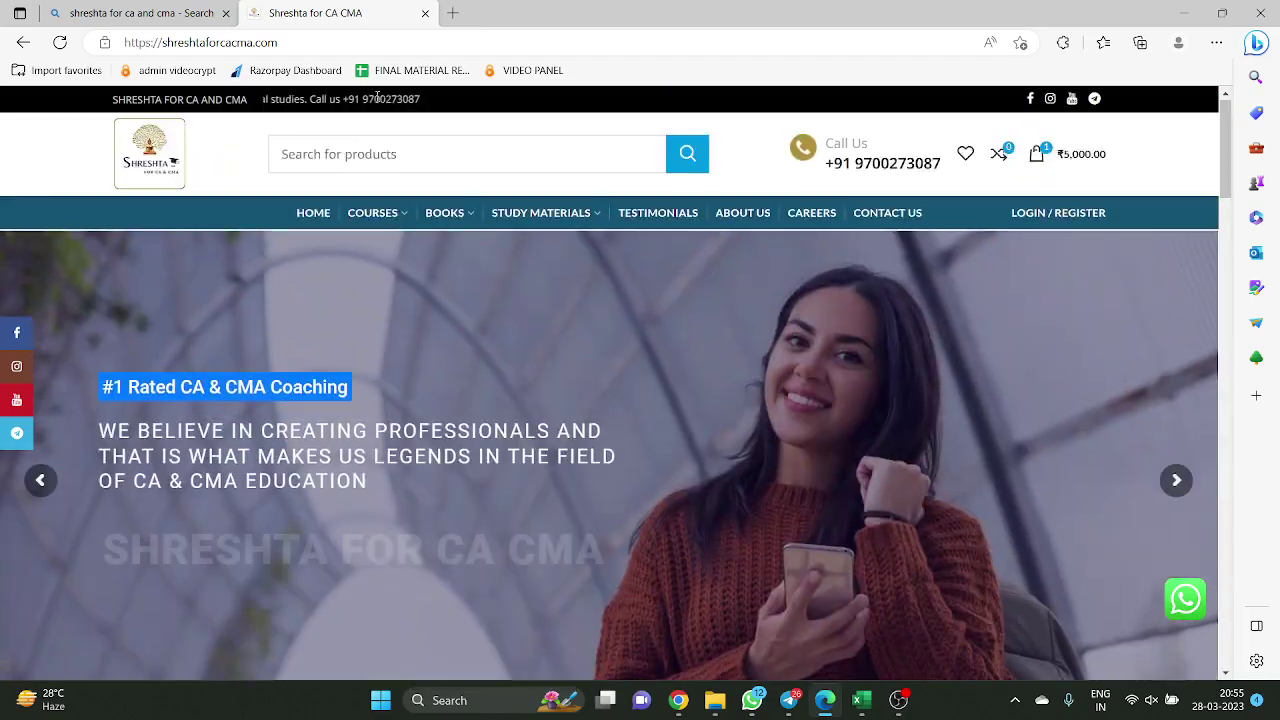
pyautogui.click(463, 274)
# Browse the BOOKS > CA Inter Book category
pyautogui.moveTo(390, 228)
pyautogui.moveTo(466, 216)
pyautogui.click(474, 262)
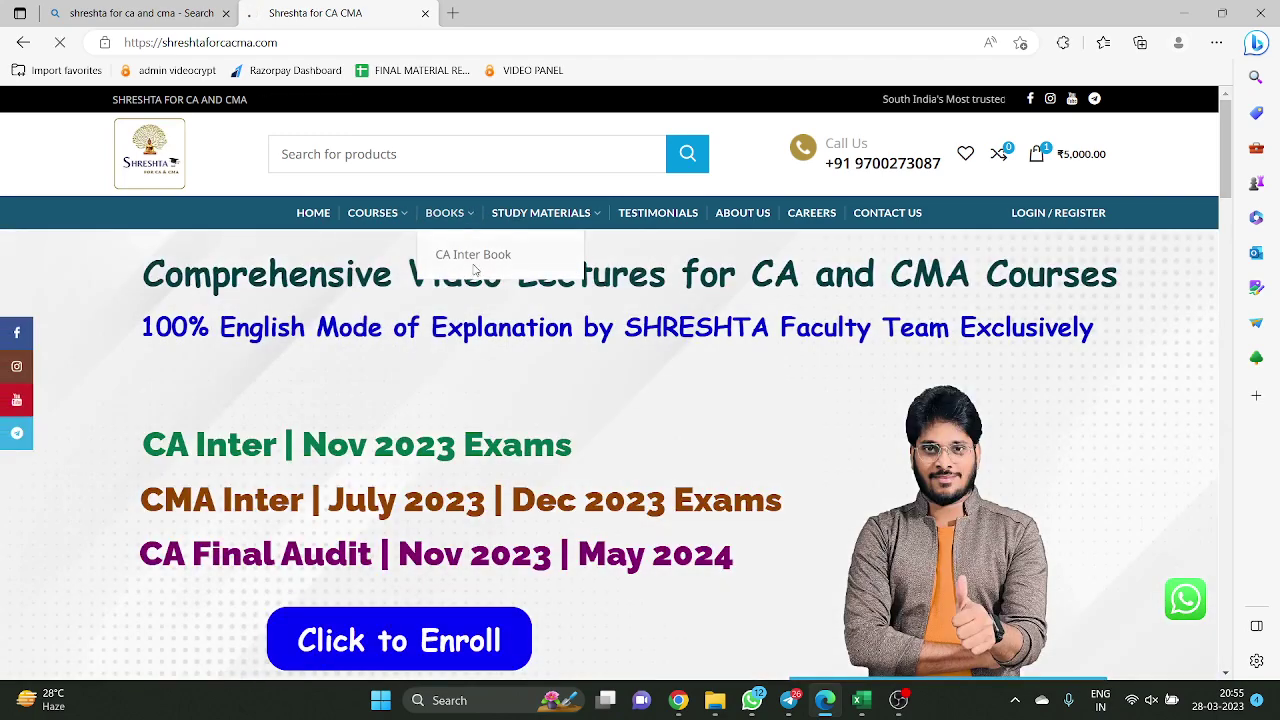
pyautogui.scroll(-4, 663, 406)
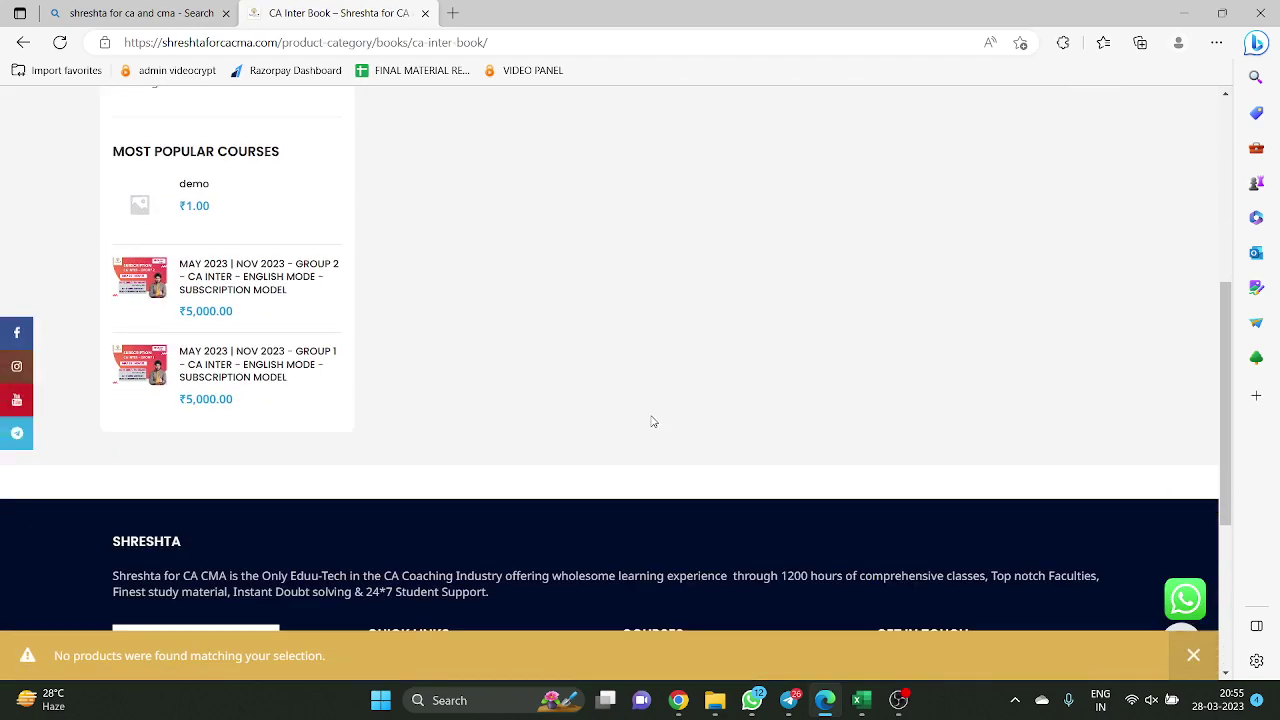
pyautogui.scroll(5, 650, 418)
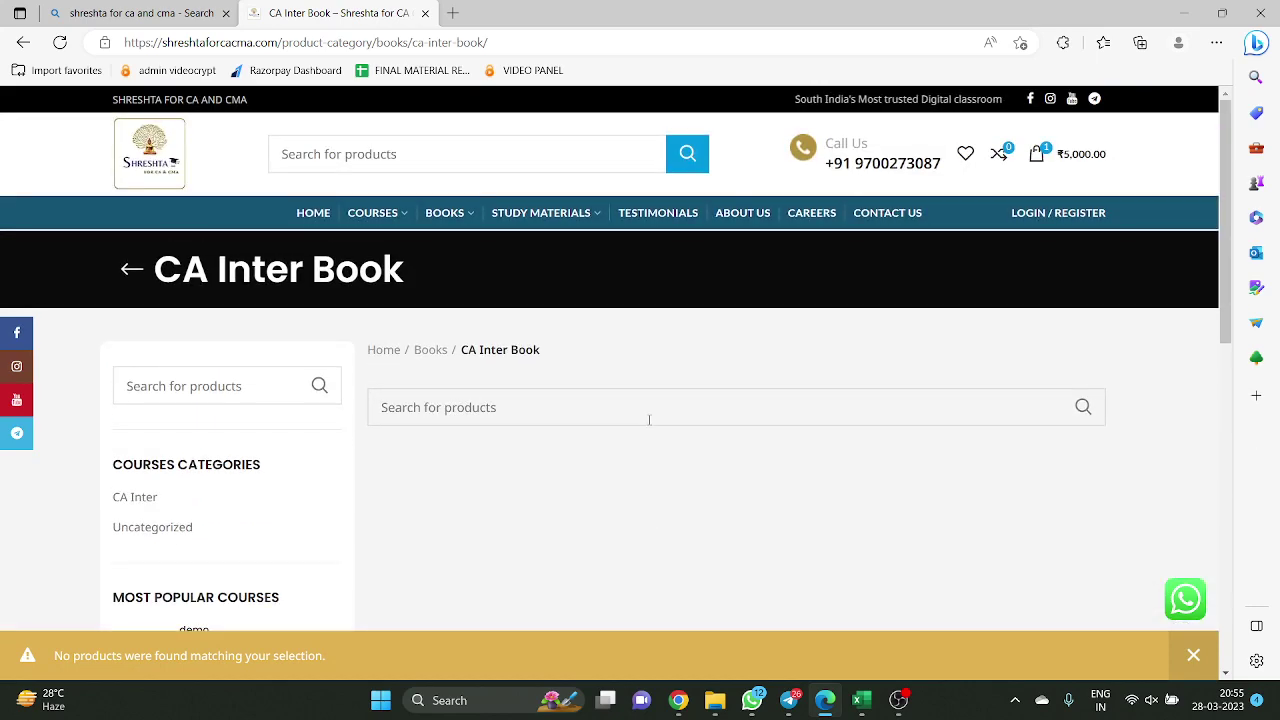
# Open COURSES > CA Inter and add the Group 1 subscription to the cart
pyautogui.moveTo(391, 217)
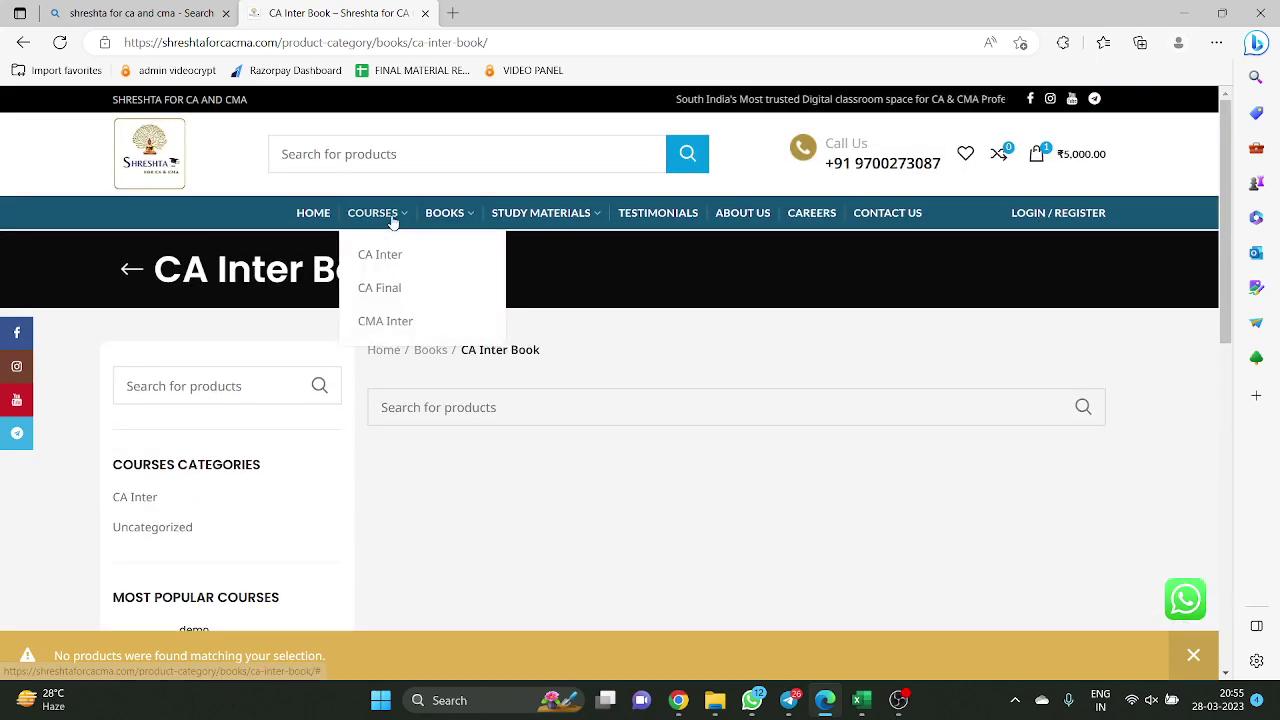
pyautogui.click(403, 257)
pyautogui.scroll(-2, 894, 386)
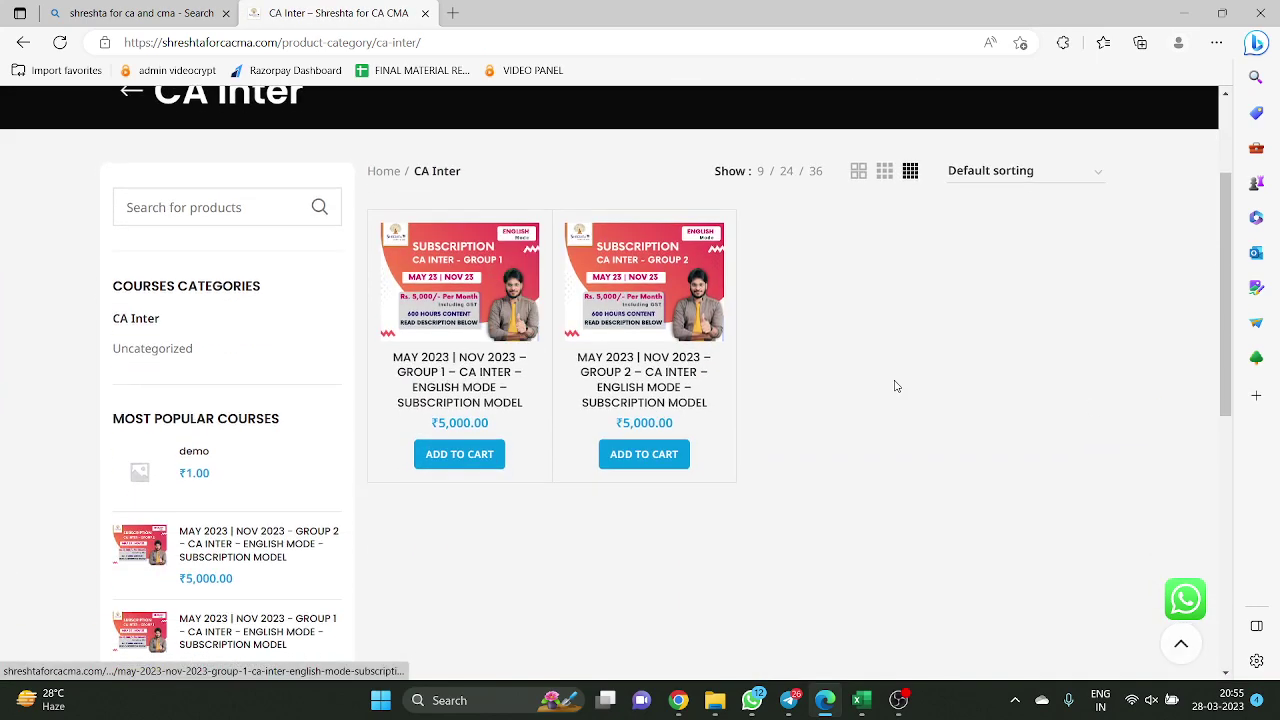
pyautogui.scroll(2, 861, 402)
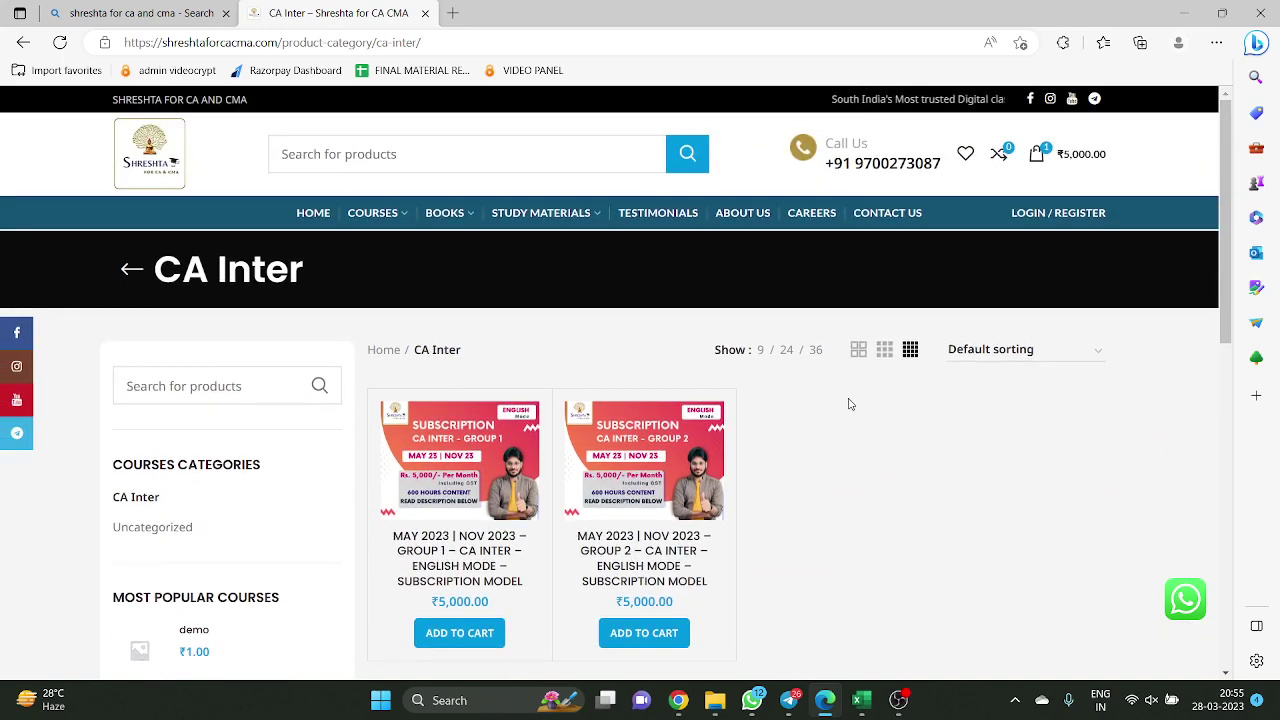
pyautogui.scroll(-1, 840, 410)
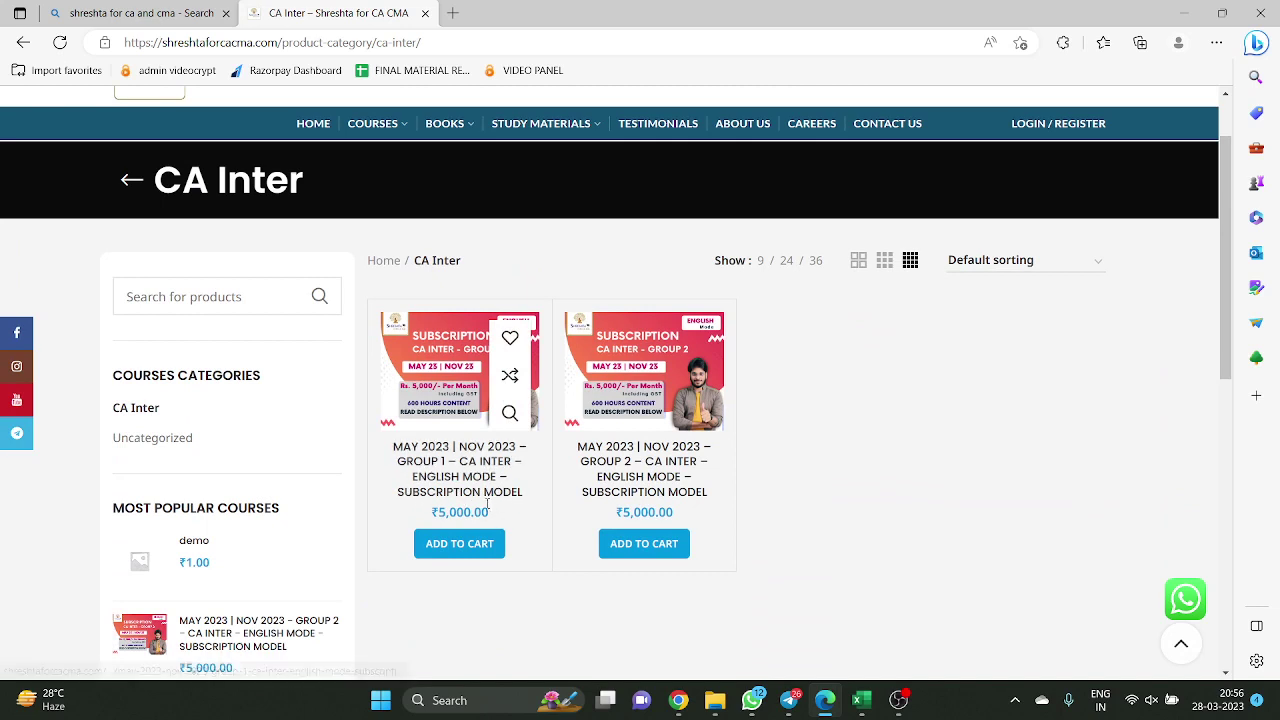
pyautogui.click(492, 556)
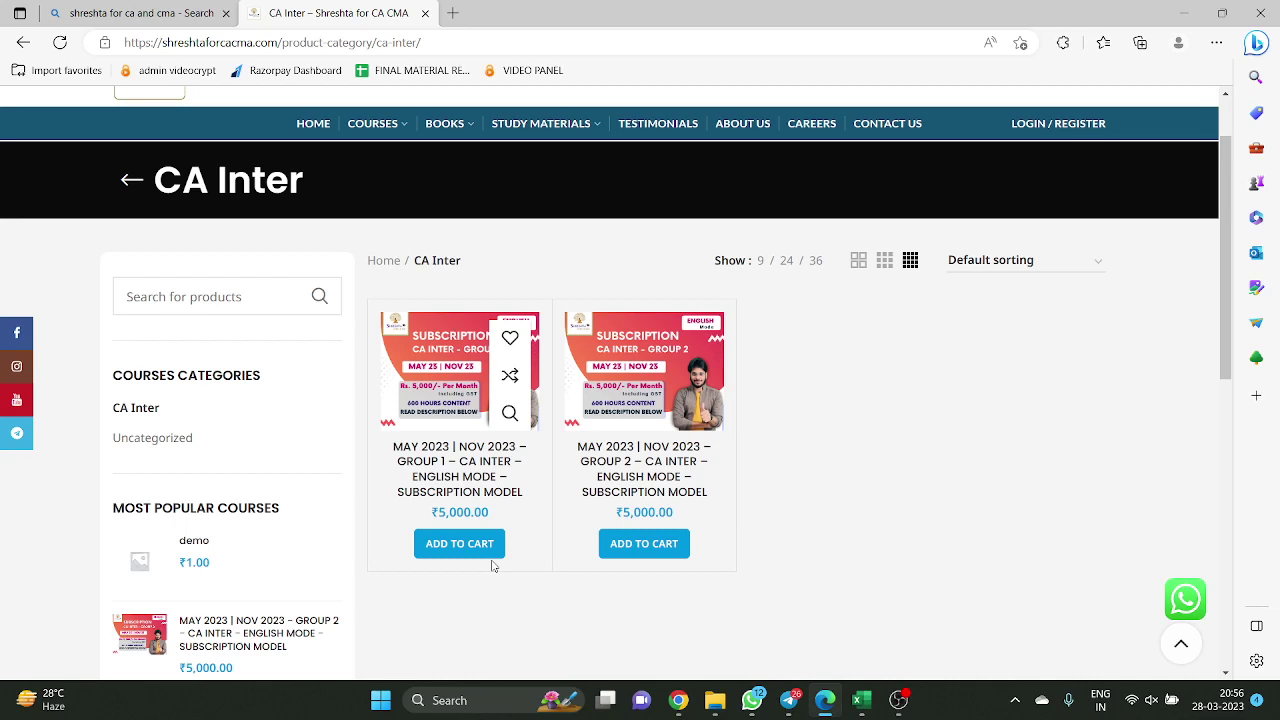
pyautogui.scroll(1, 492, 566)
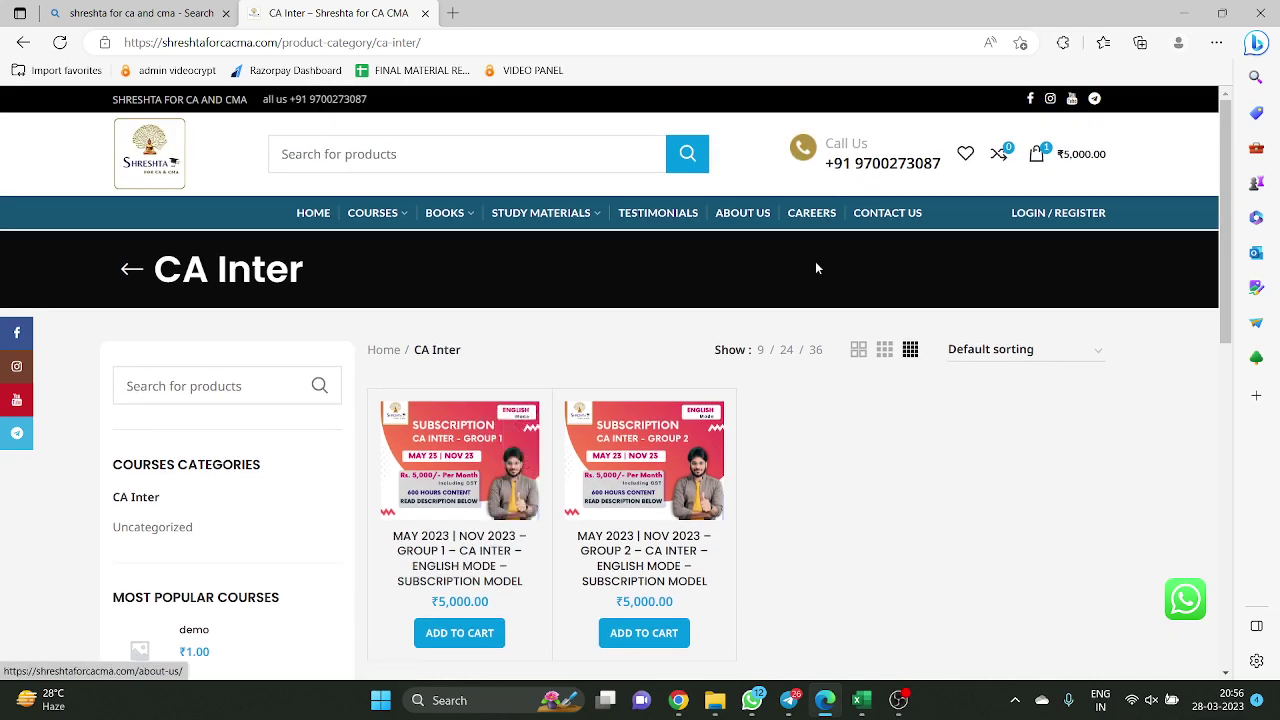
# Reach the Register form via LOGIN / REGISTER and CREATE AN ACCOUNT
pyautogui.click(1056, 214)
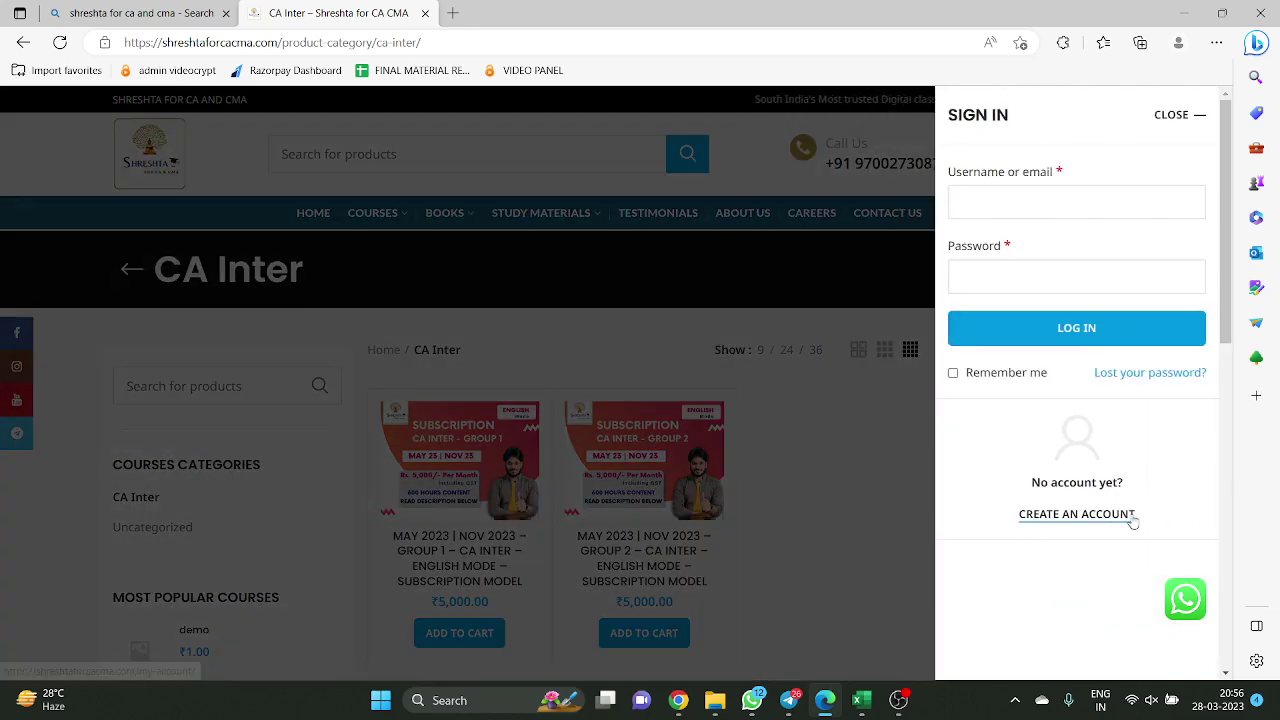
pyautogui.click(868, 402)
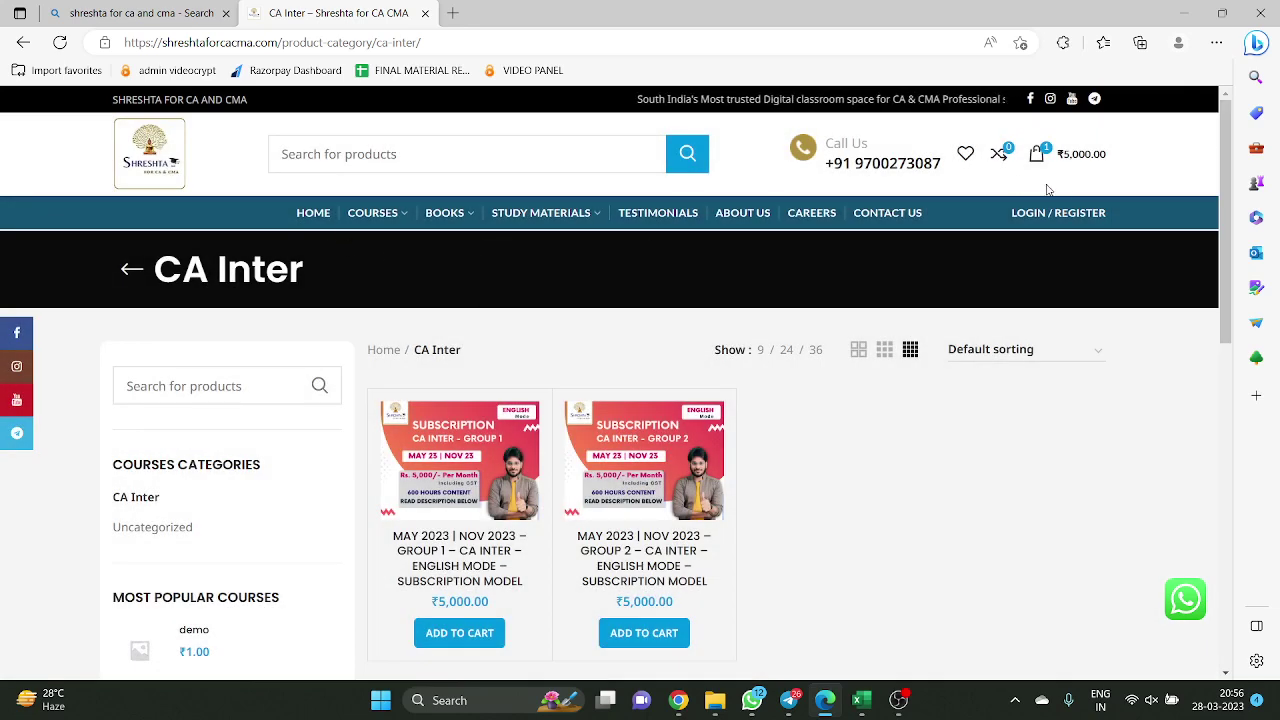
pyautogui.click(1068, 213)
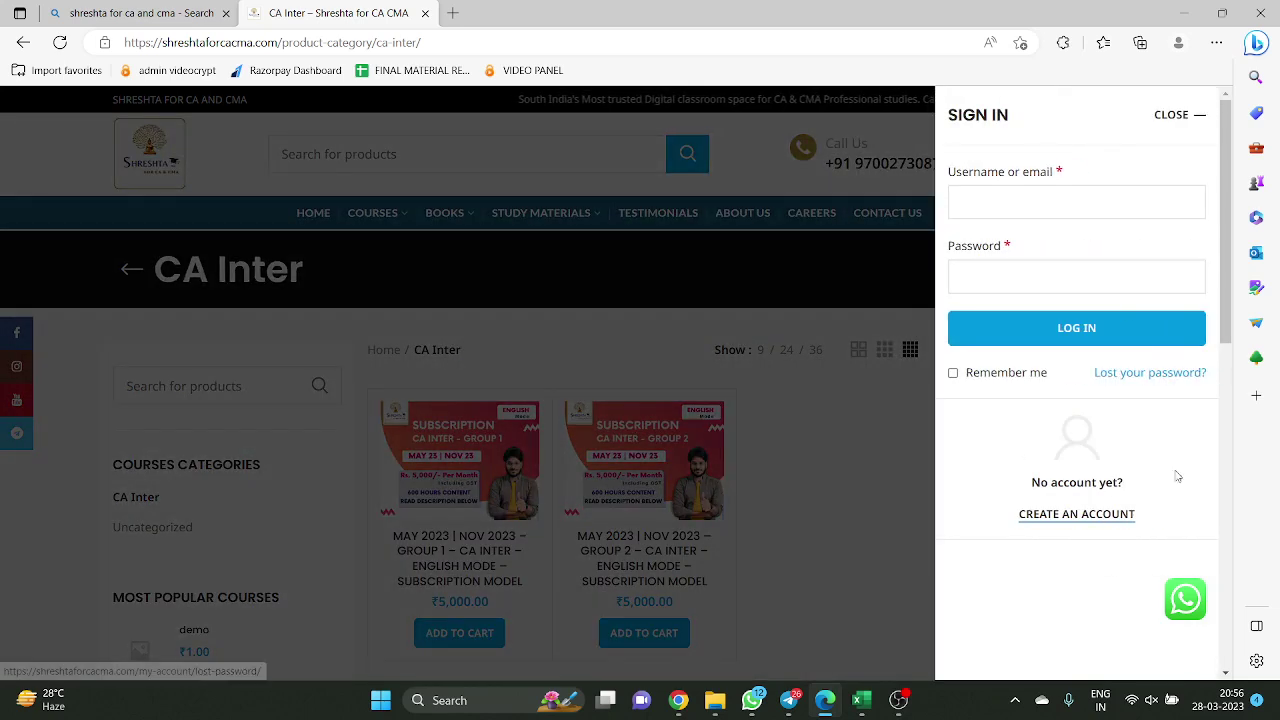
pyautogui.click(1114, 516)
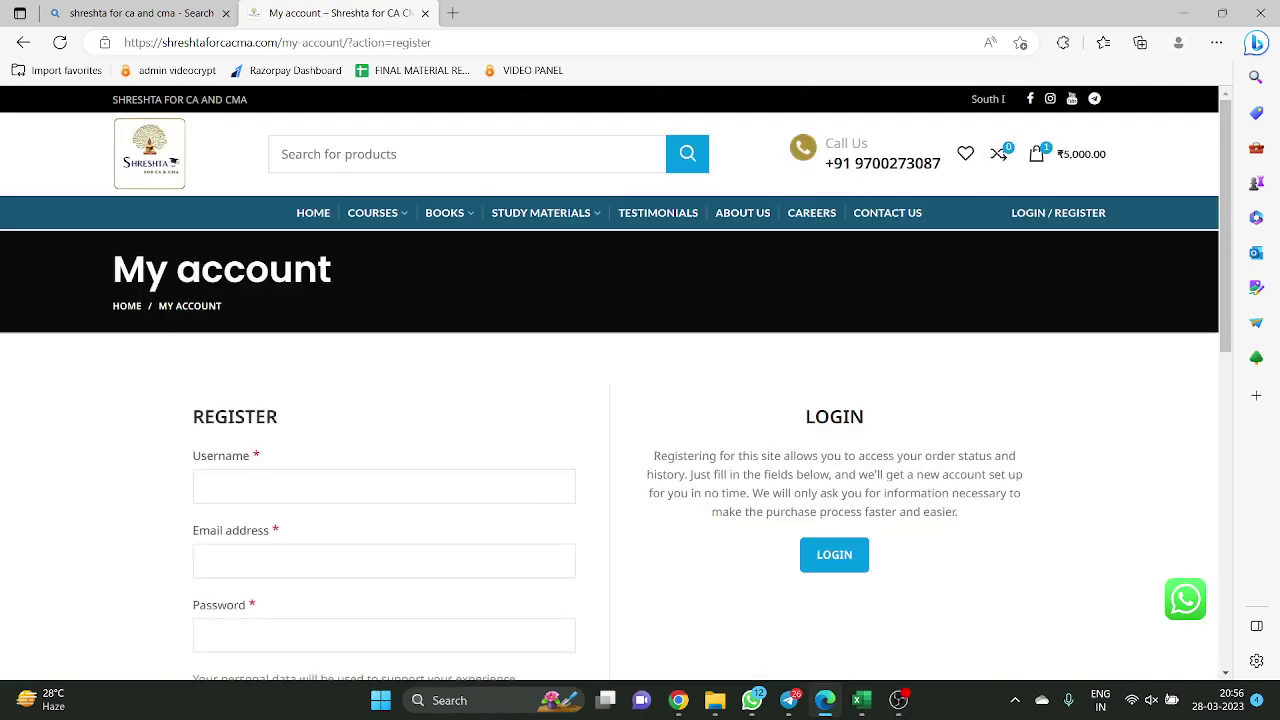
pyautogui.scroll(-2, 651, 517)
pyautogui.scroll(-1, 634, 466)
pyautogui.scroll(1, 160, 310)
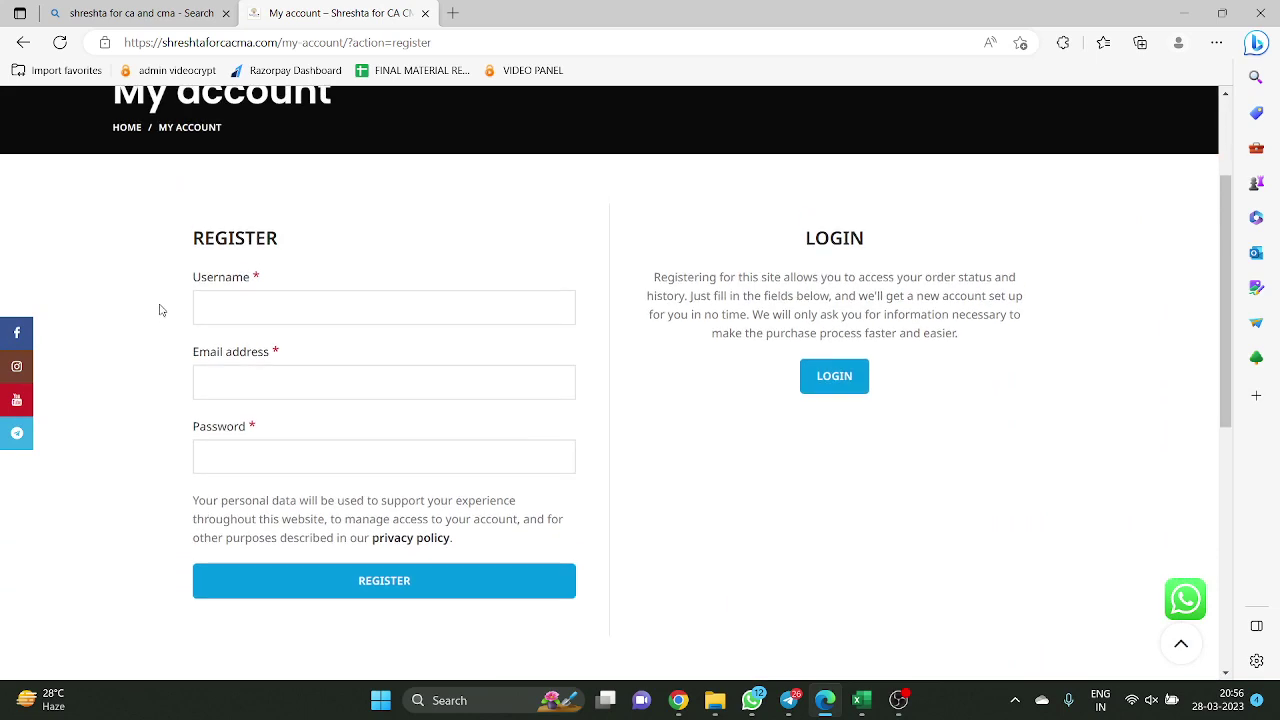
# Switch between the Register form's username and email fields, dismissing saved-email suggestions
pyautogui.click(238, 382)
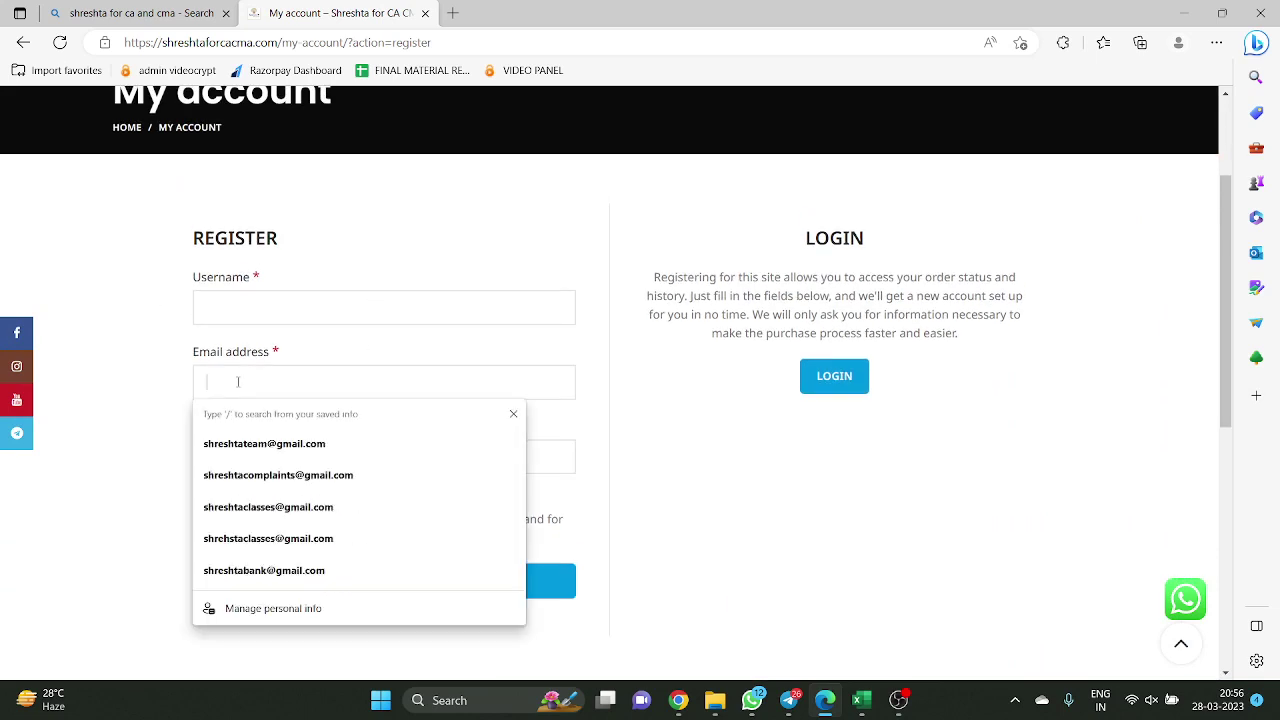
pyautogui.click(231, 306)
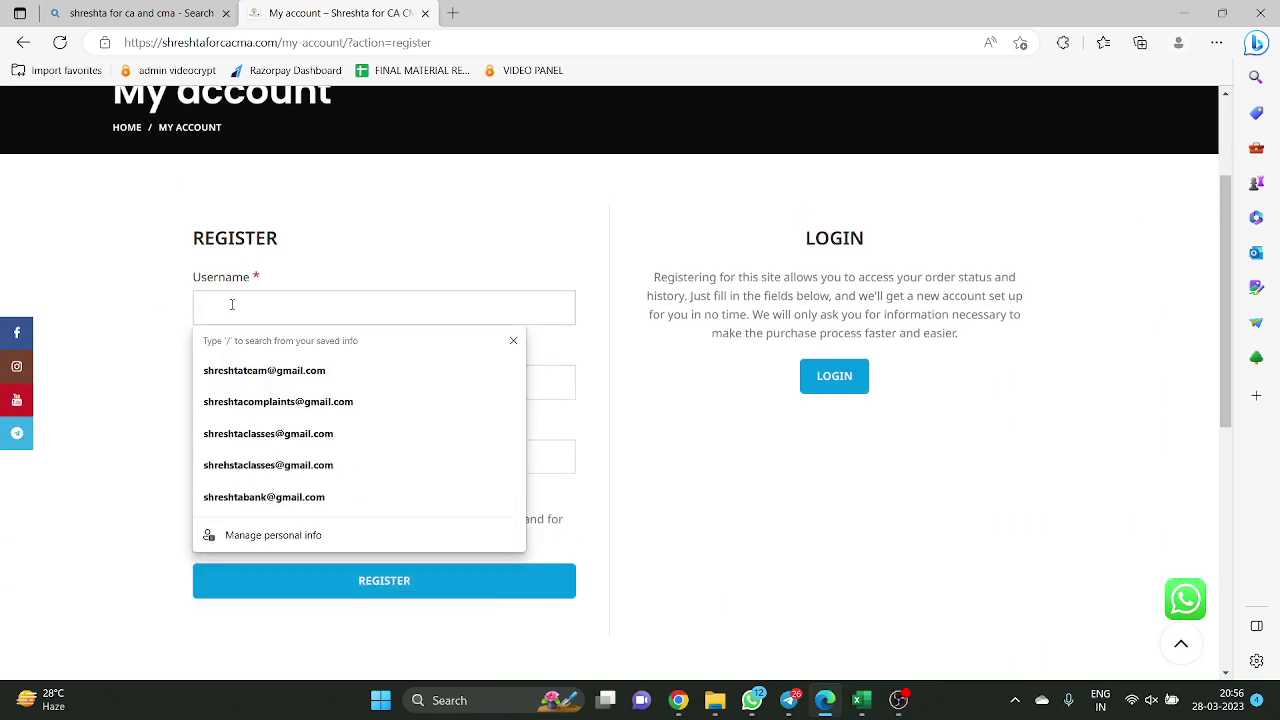
pyautogui.click(543, 389)
pyautogui.click(492, 308)
pyautogui.click(568, 382)
pyautogui.click(557, 310)
pyautogui.click(687, 478)
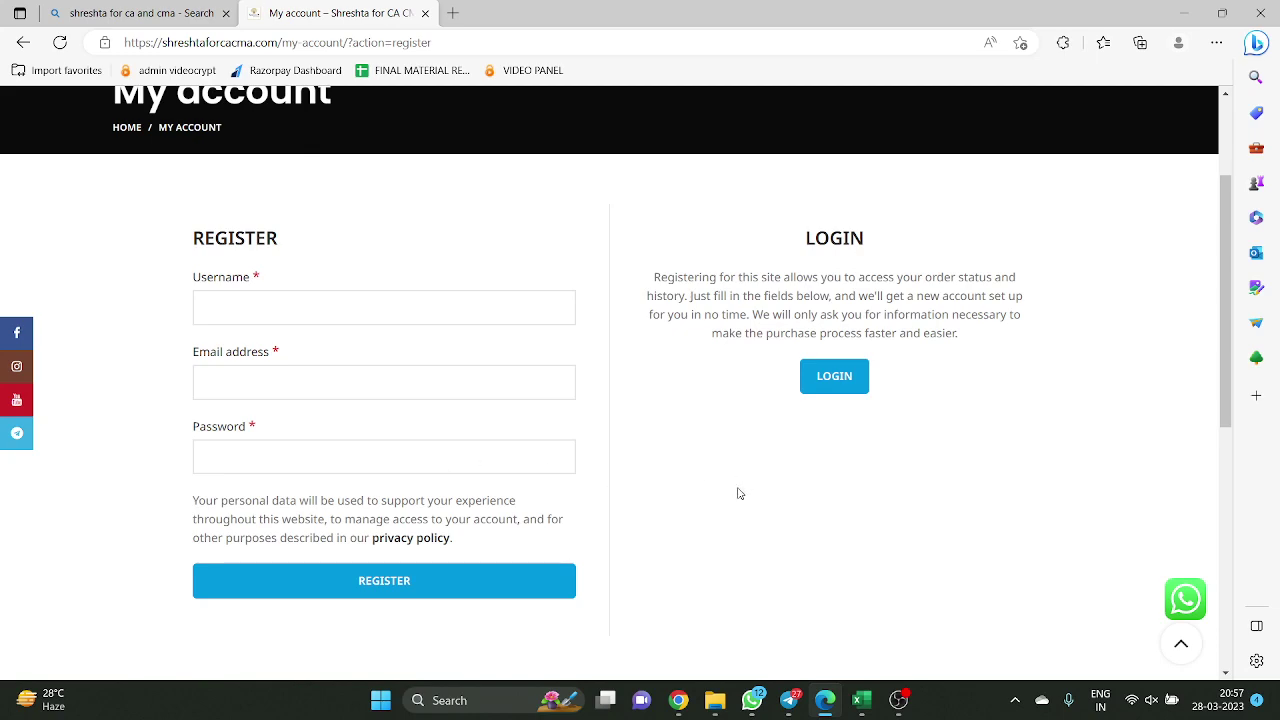
pyautogui.scroll(2, 829, 417)
# Go HOME and refresh with F5 so MY ACCOUNT shows the signed-in state
pyautogui.click(323, 210)
pyautogui.click(1063, 212)
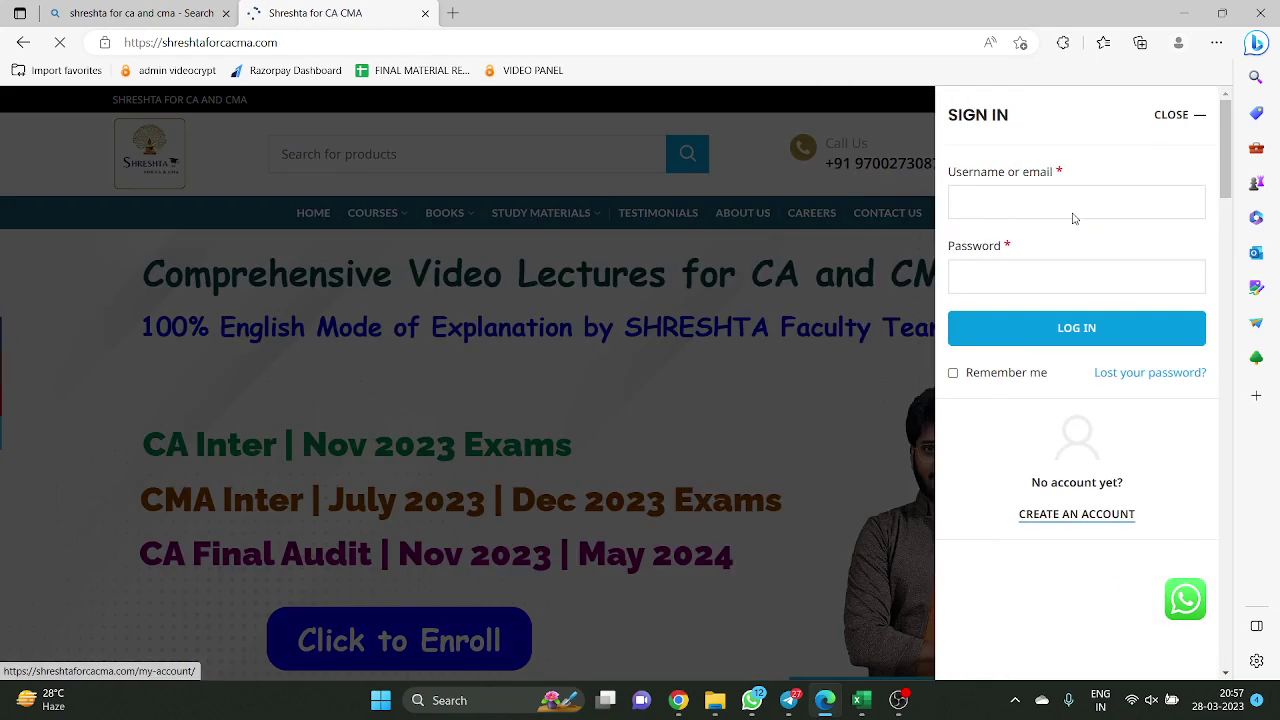
pyautogui.click(771, 334)
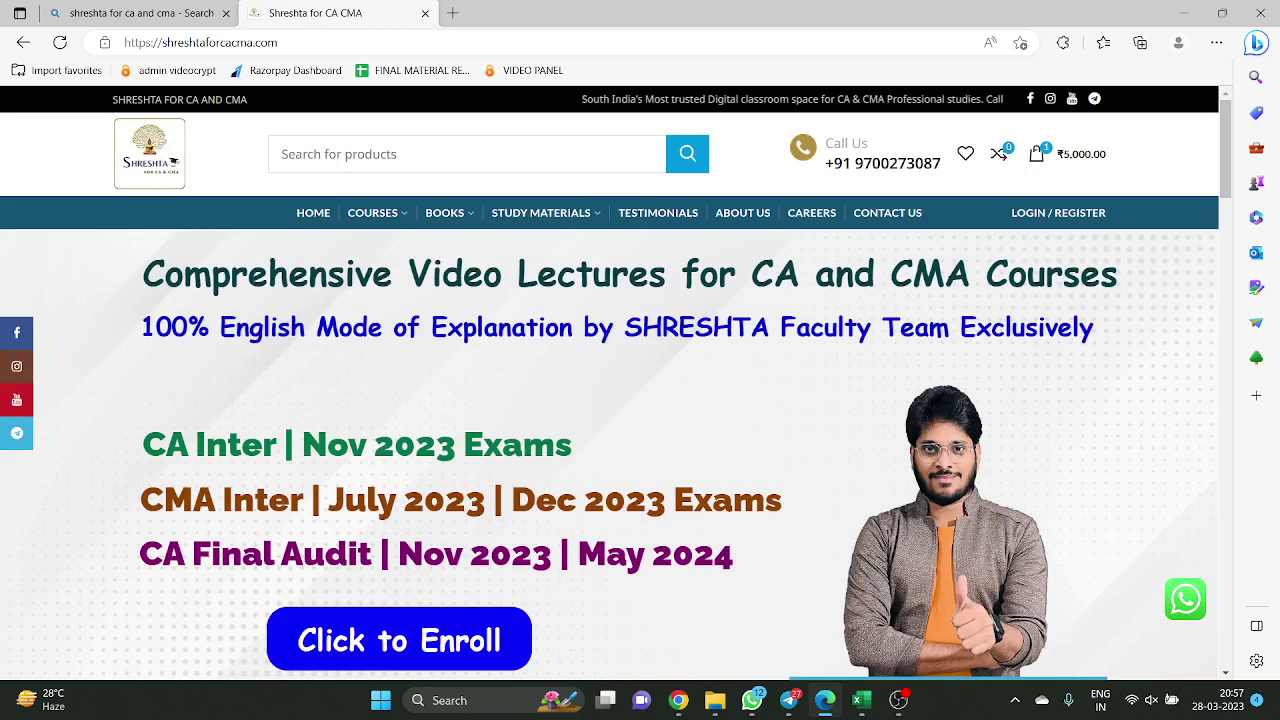
pyautogui.press('F5')
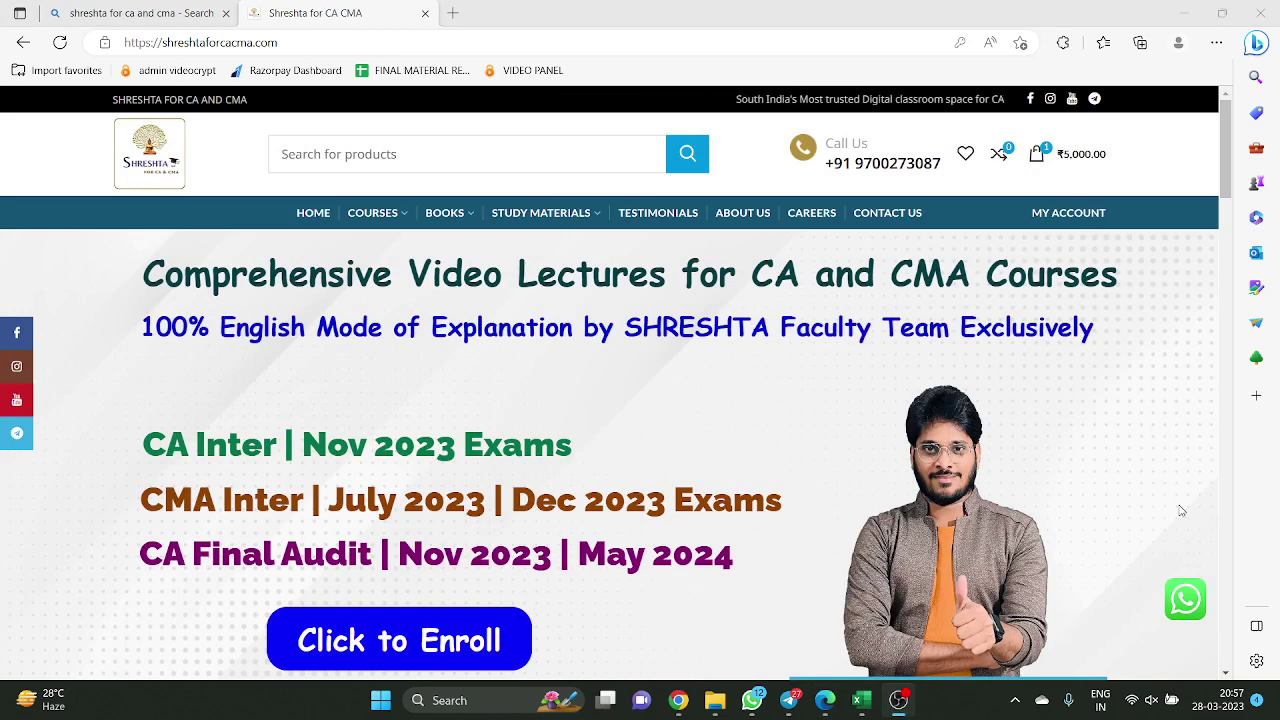
pyautogui.scroll(-5, 1003, 393)
pyautogui.scroll(5, 700, 320)
# Add the Group 1 subscription to the cart from the CA Inter courses category
pyautogui.moveTo(381, 218)
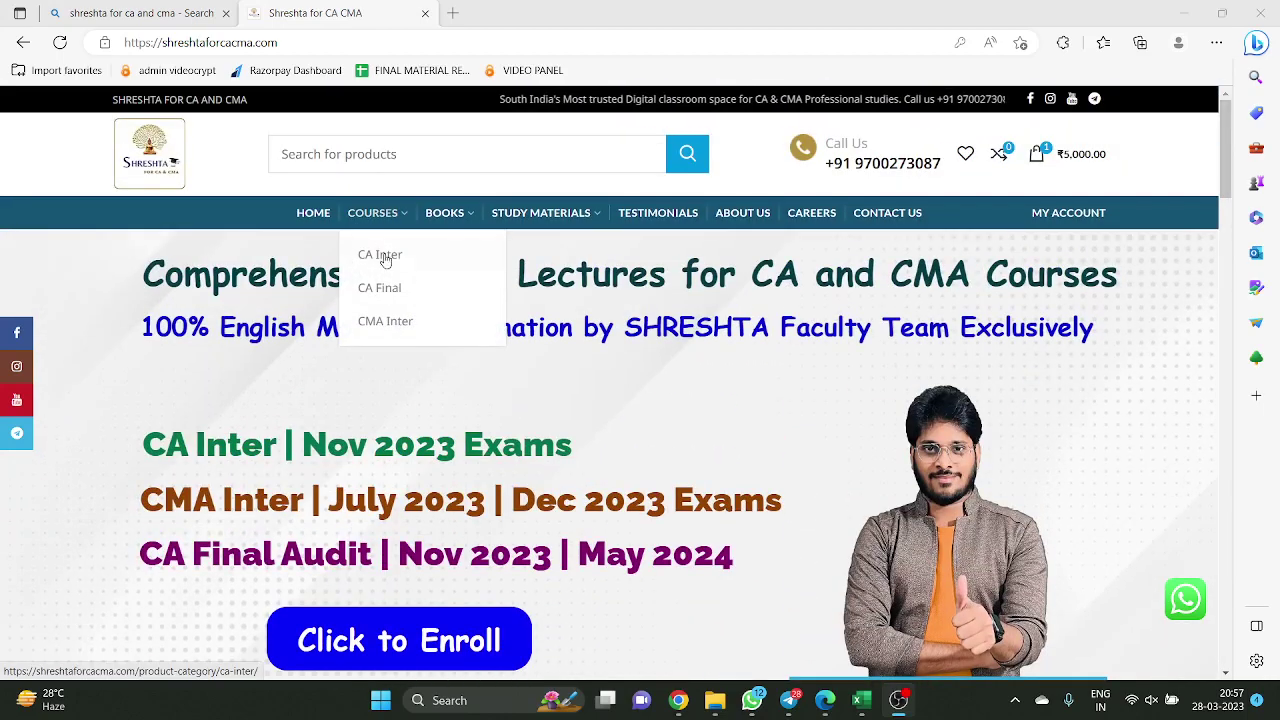
pyautogui.click(390, 258)
pyautogui.scroll(-2, 500, 465)
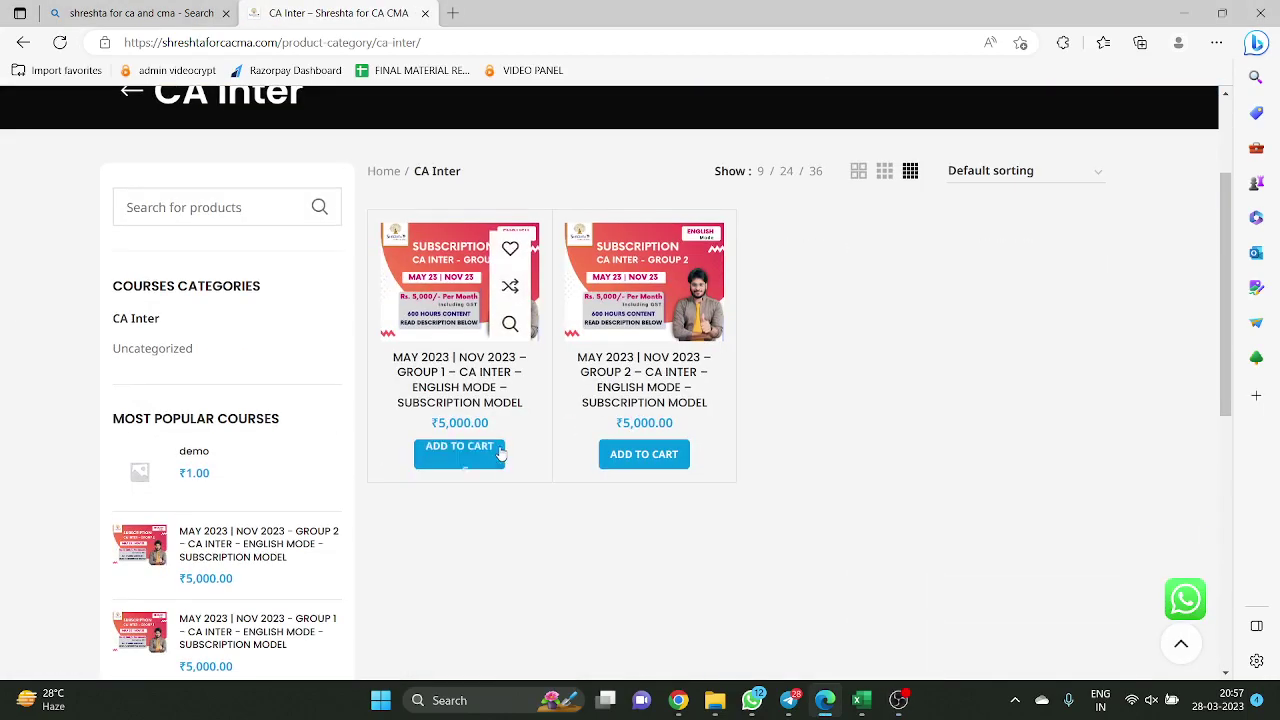
pyautogui.click(463, 456)
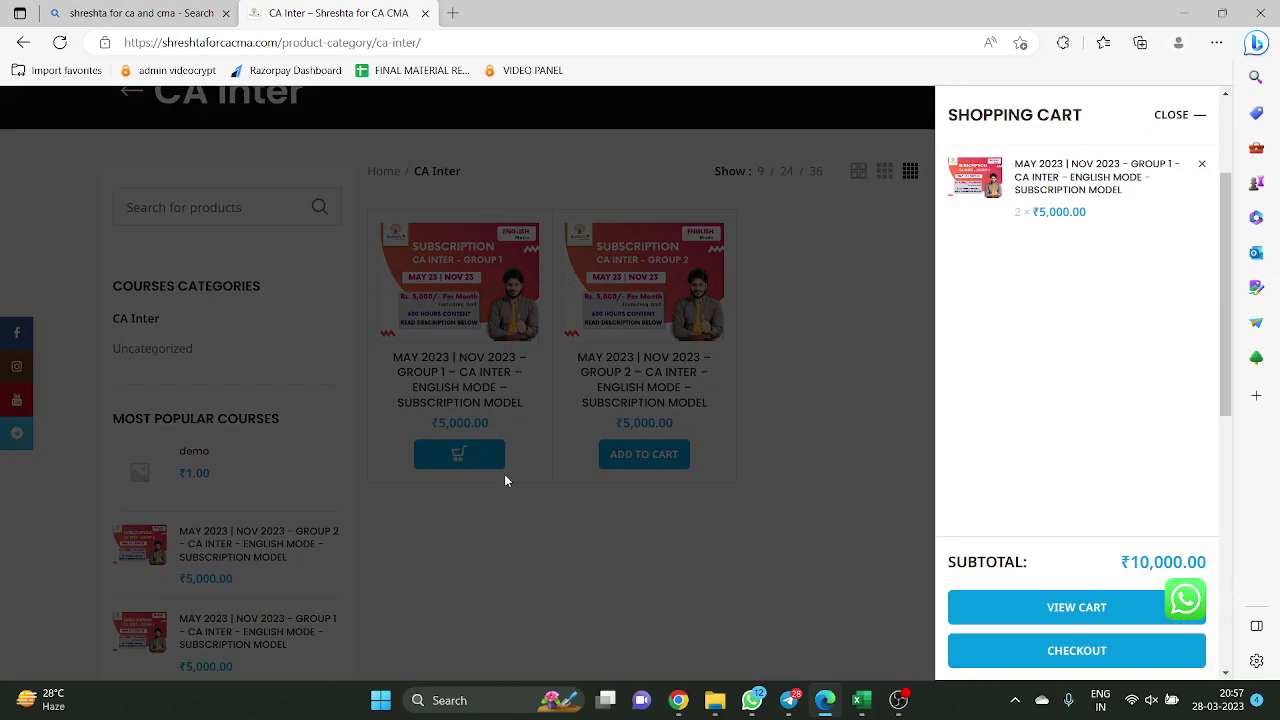
pyautogui.click(1191, 125)
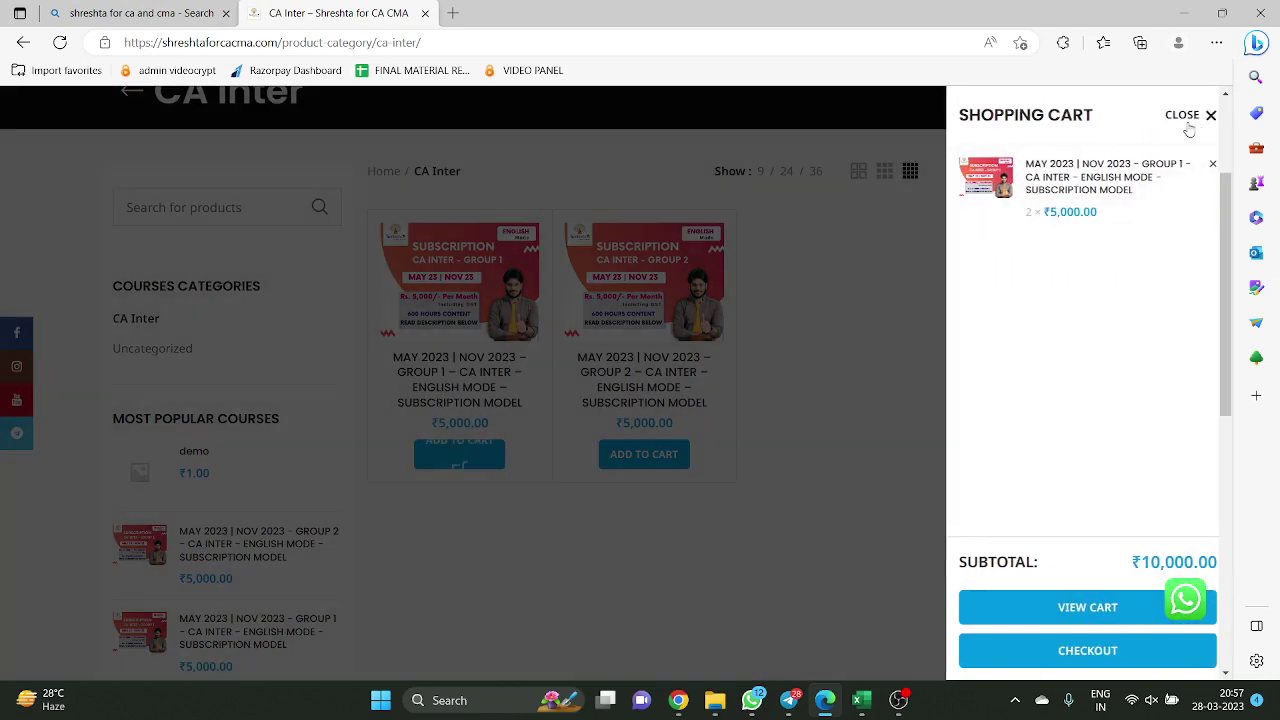
# Remove the Group 1 subscription from the header cart, leaving it empty
pyautogui.scroll(2, 1090, 190)
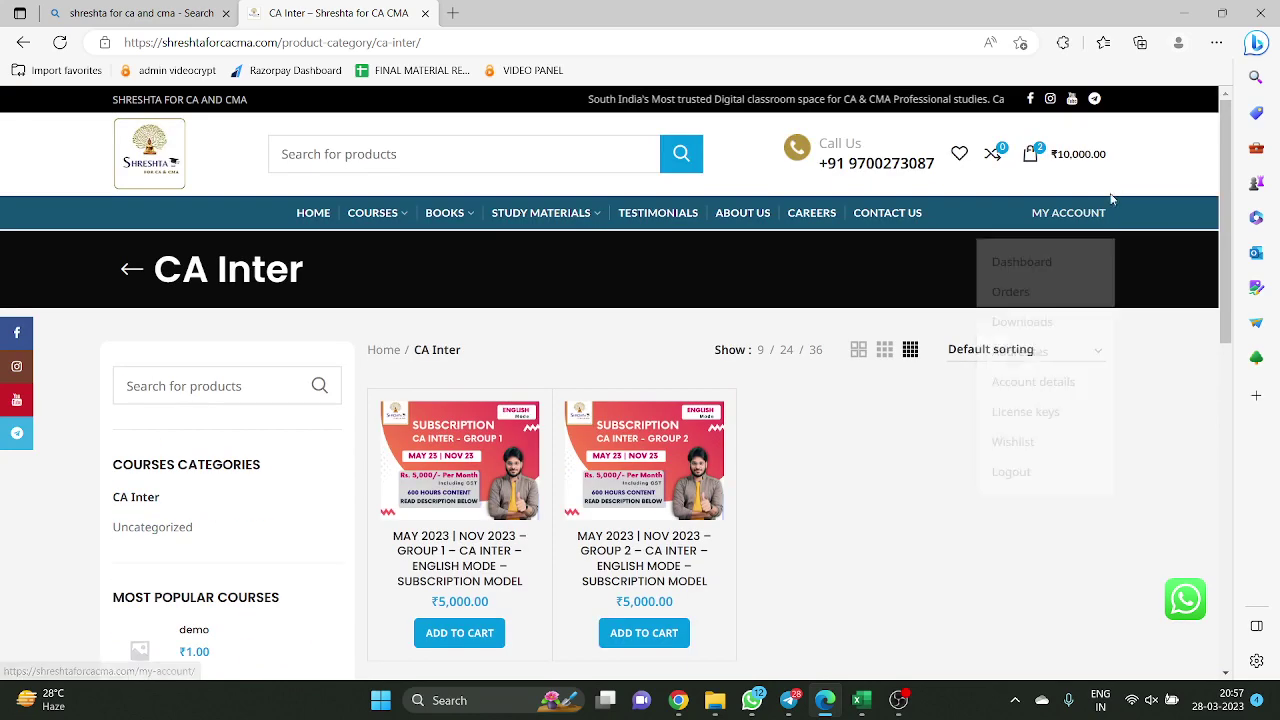
pyautogui.click(1027, 158)
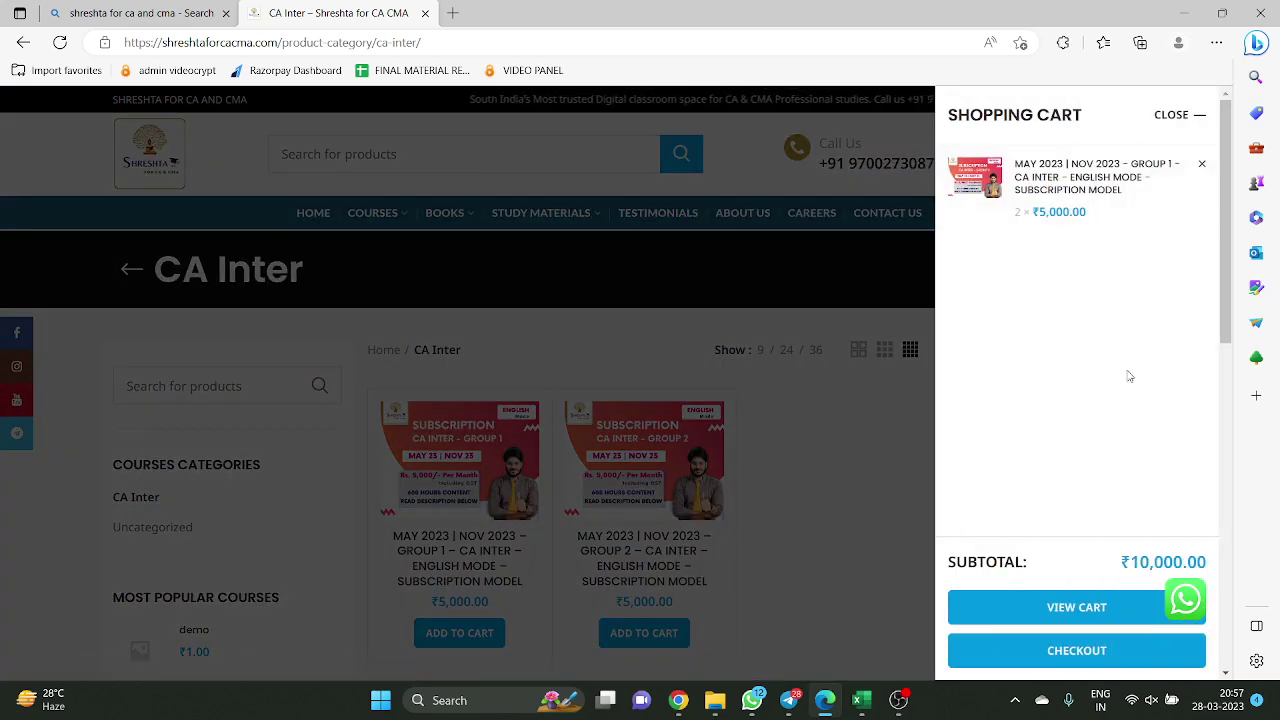
pyautogui.click(1203, 166)
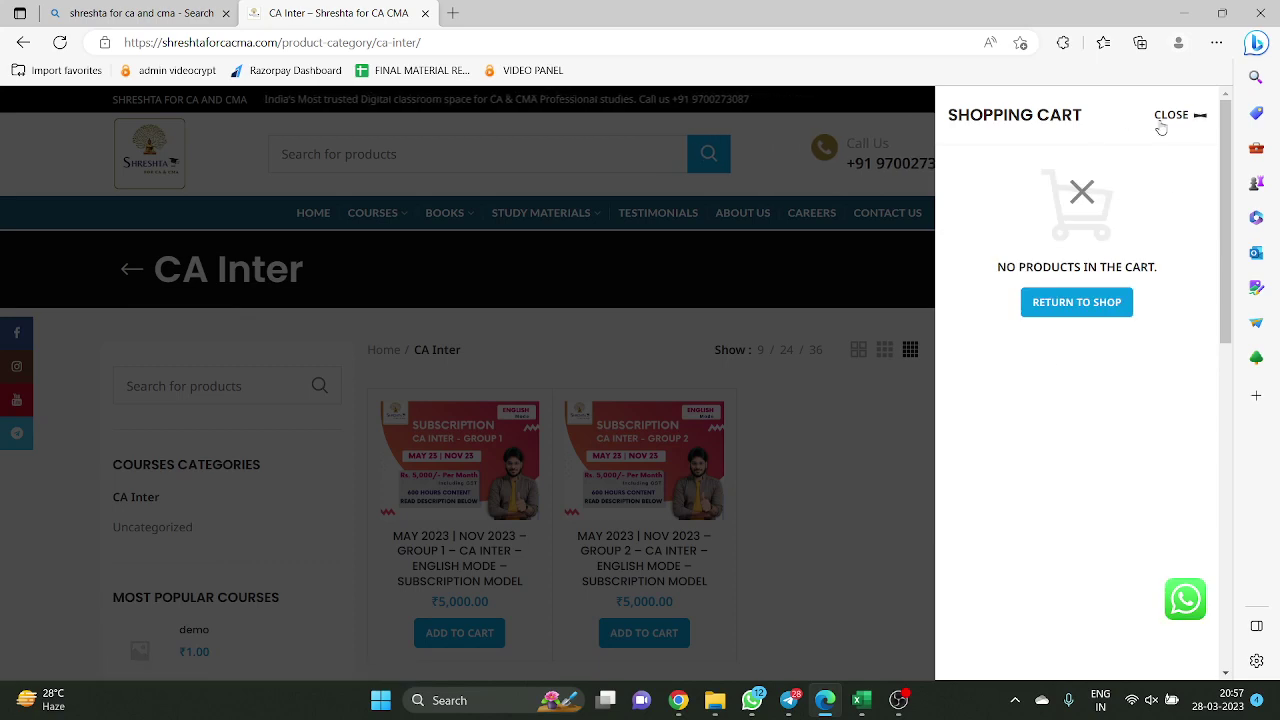
pyautogui.click(1163, 117)
pyautogui.scroll(-2, 1035, 471)
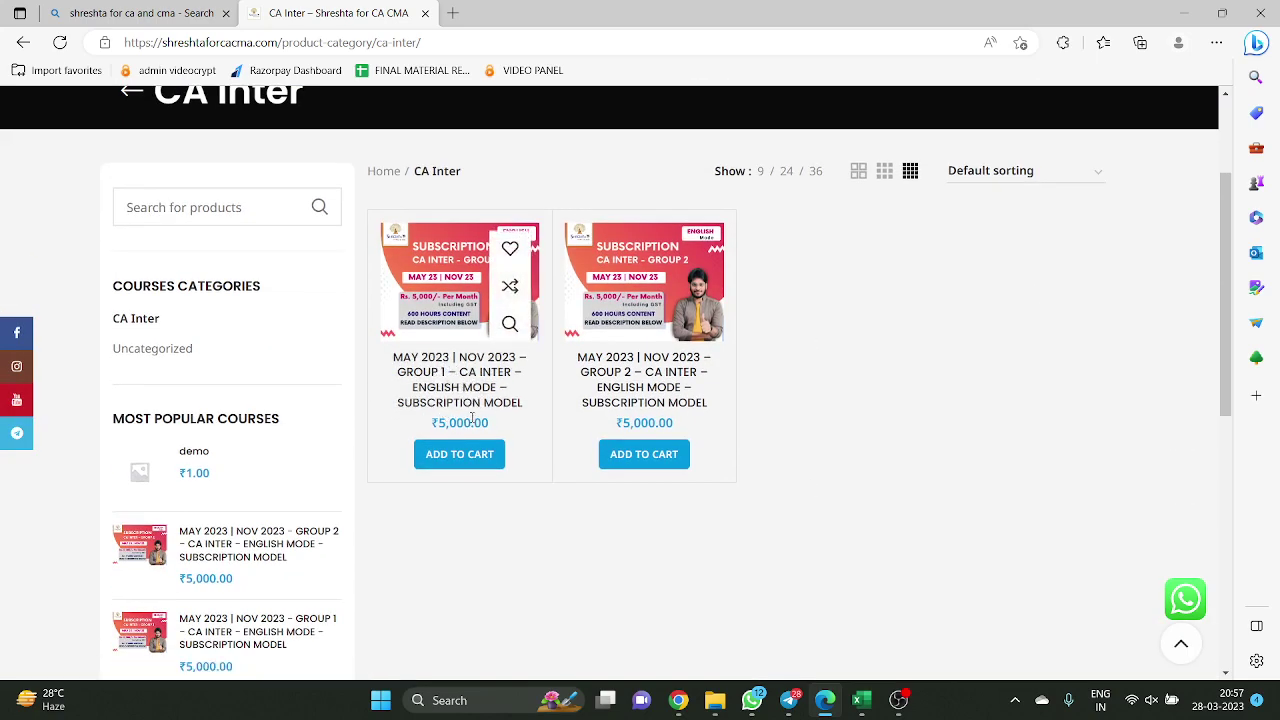
# Read the ₹5,000 Group 1 English-mode subscription's Description tab, scrolling back to the top
pyautogui.click(455, 383)
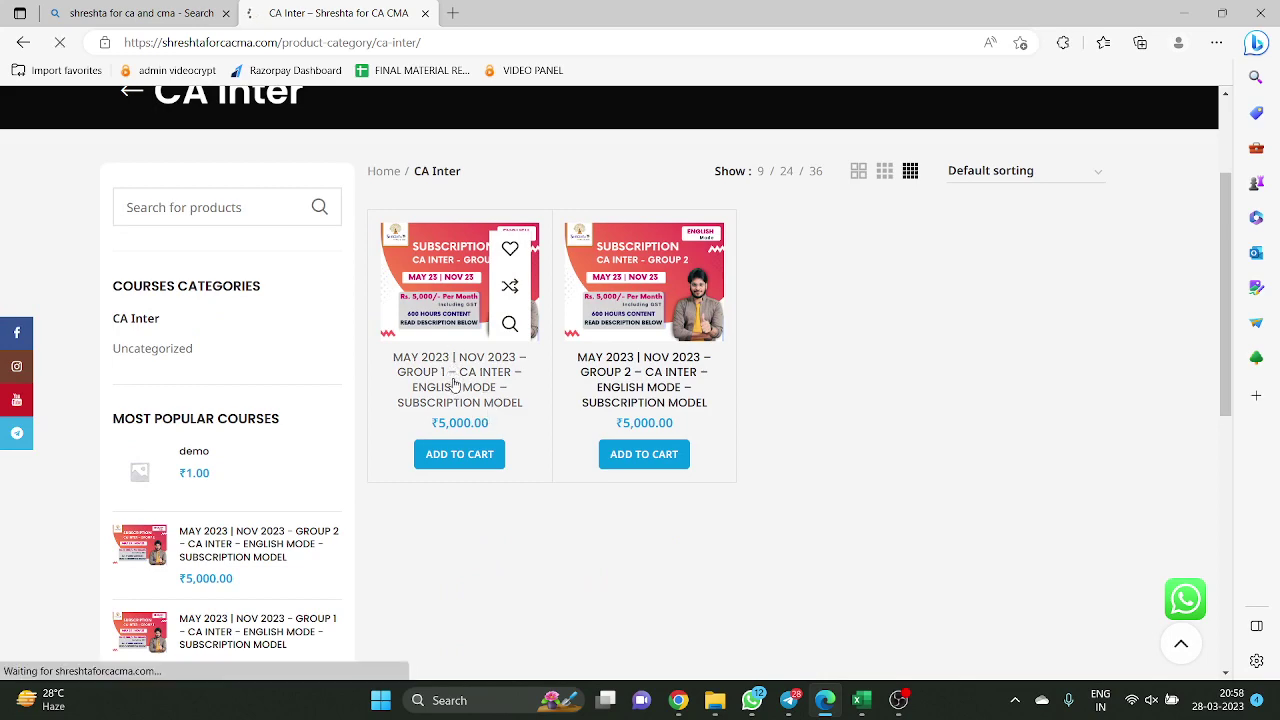
pyautogui.scroll(-3, 533, 392)
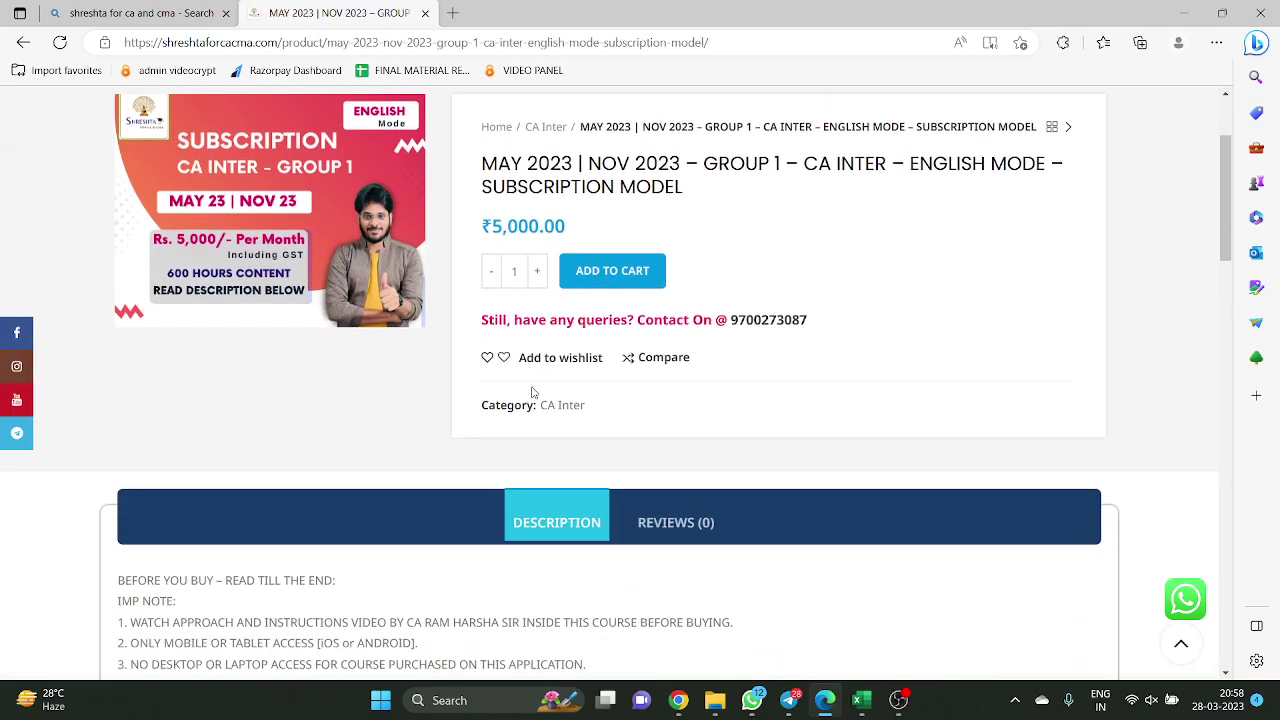
pyautogui.scroll(-3, 535, 385)
pyautogui.scroll(-2, 540, 390)
pyautogui.scroll(2, 550, 395)
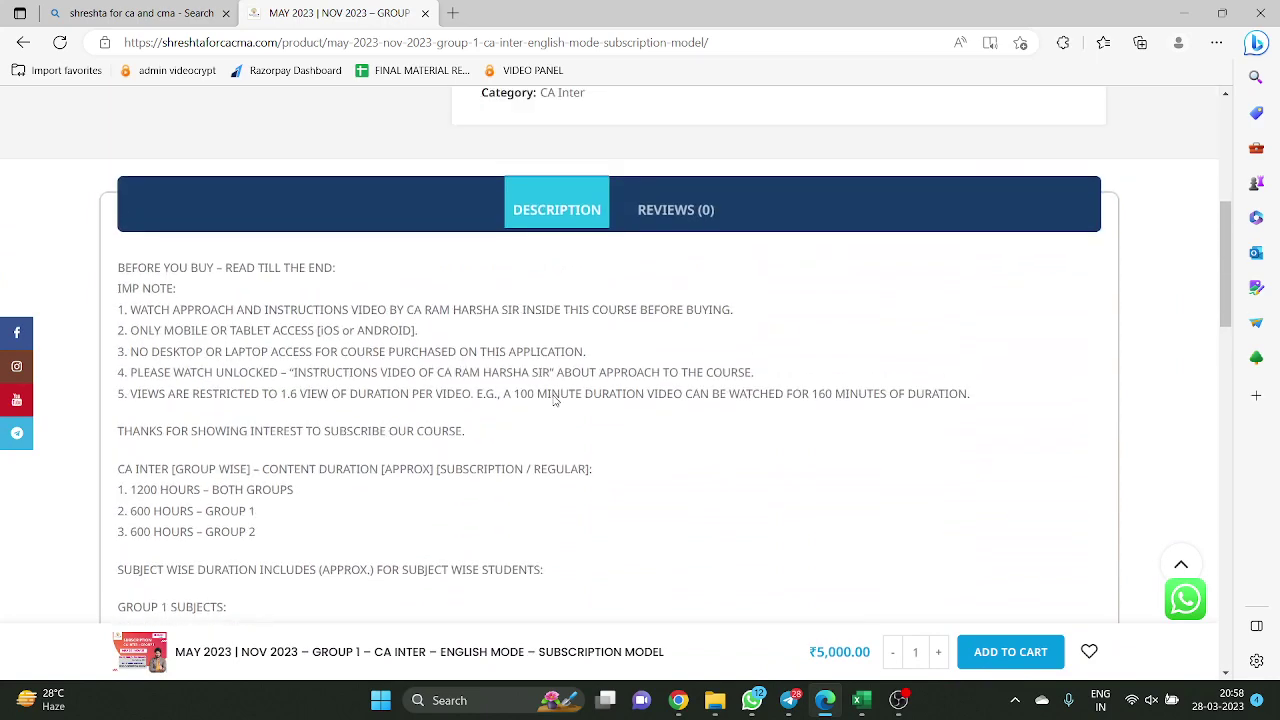
pyautogui.scroll(4, 555, 398)
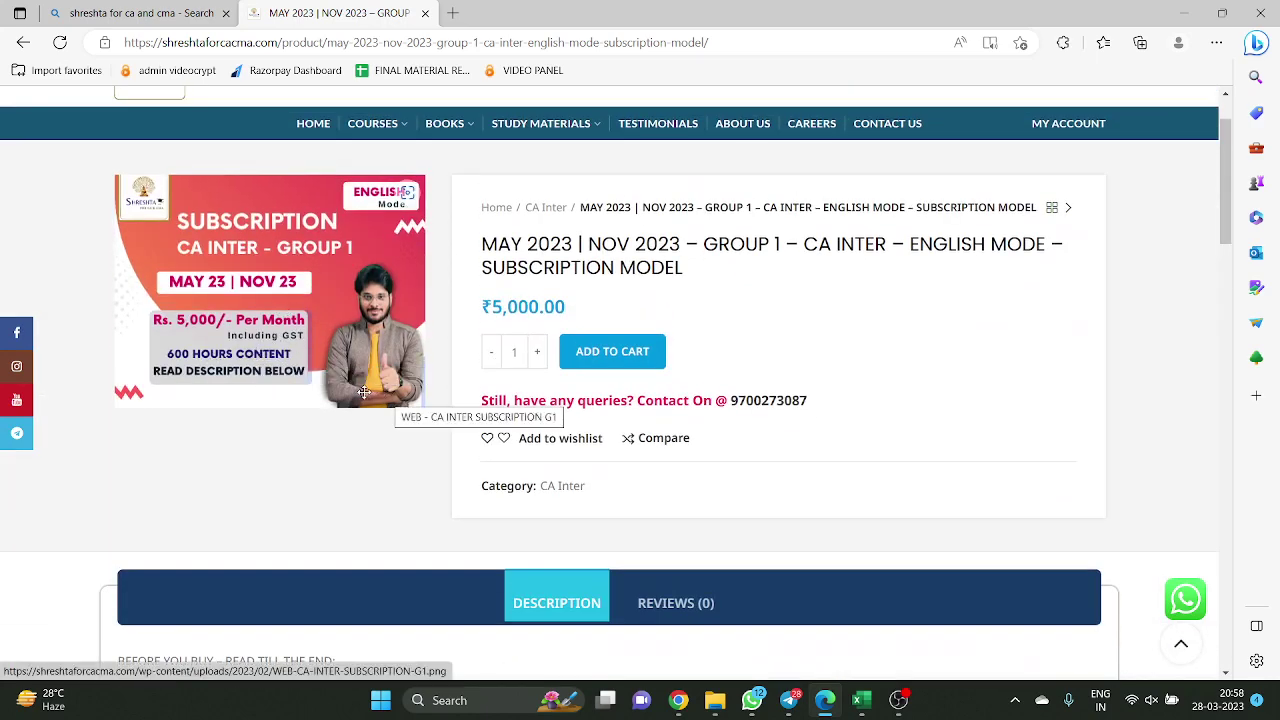
pyautogui.scroll(-5, 395, 393)
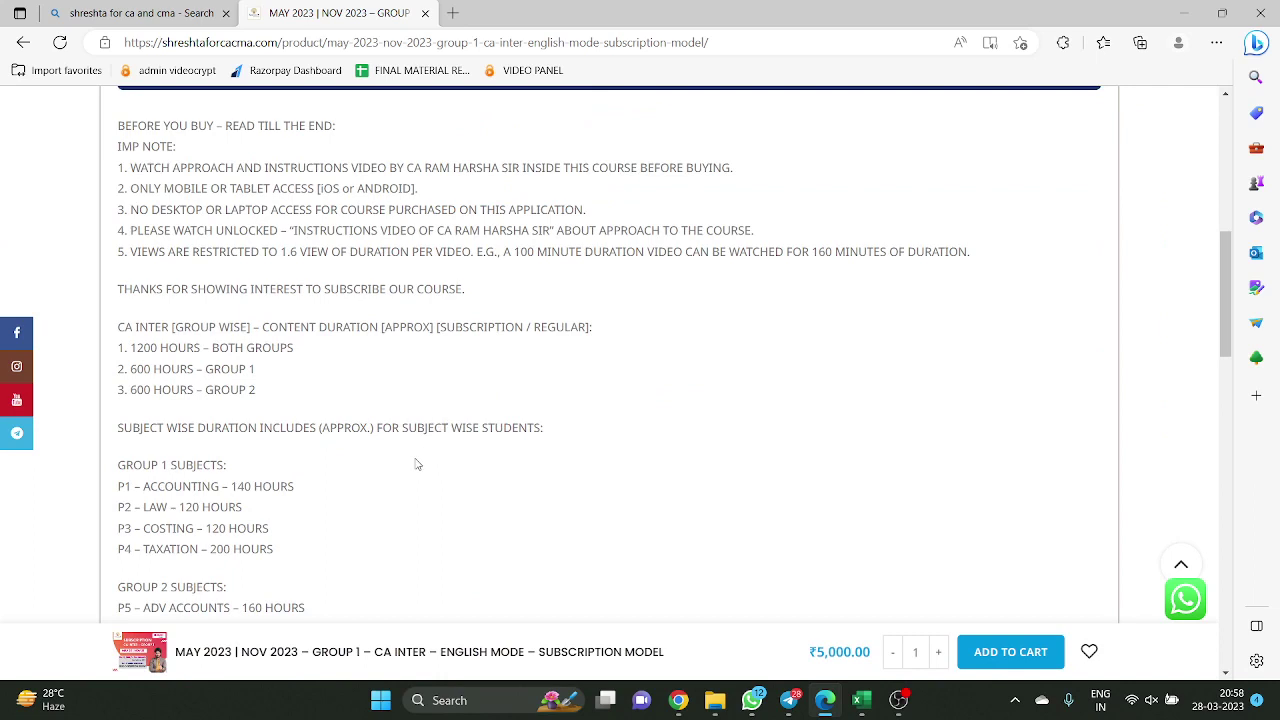
pyautogui.scroll(1, 434, 447)
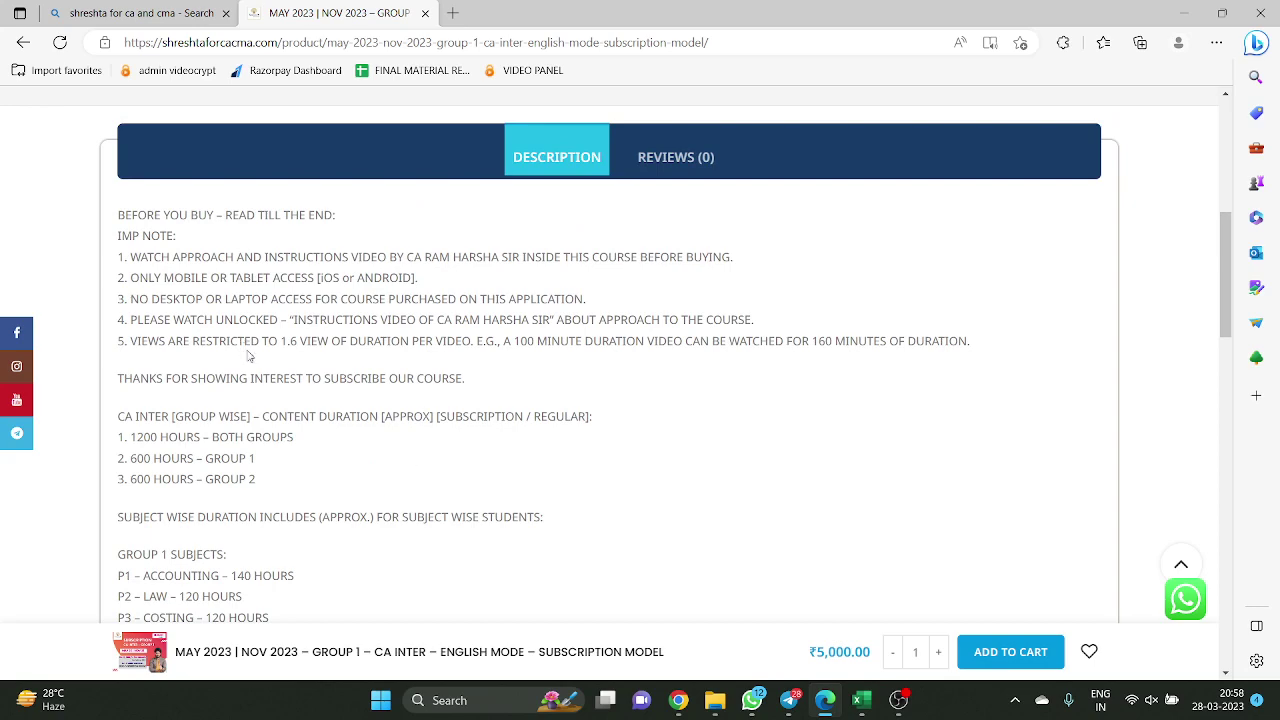
pyautogui.scroll(1, 281, 405)
pyautogui.scroll(-6, 317, 397)
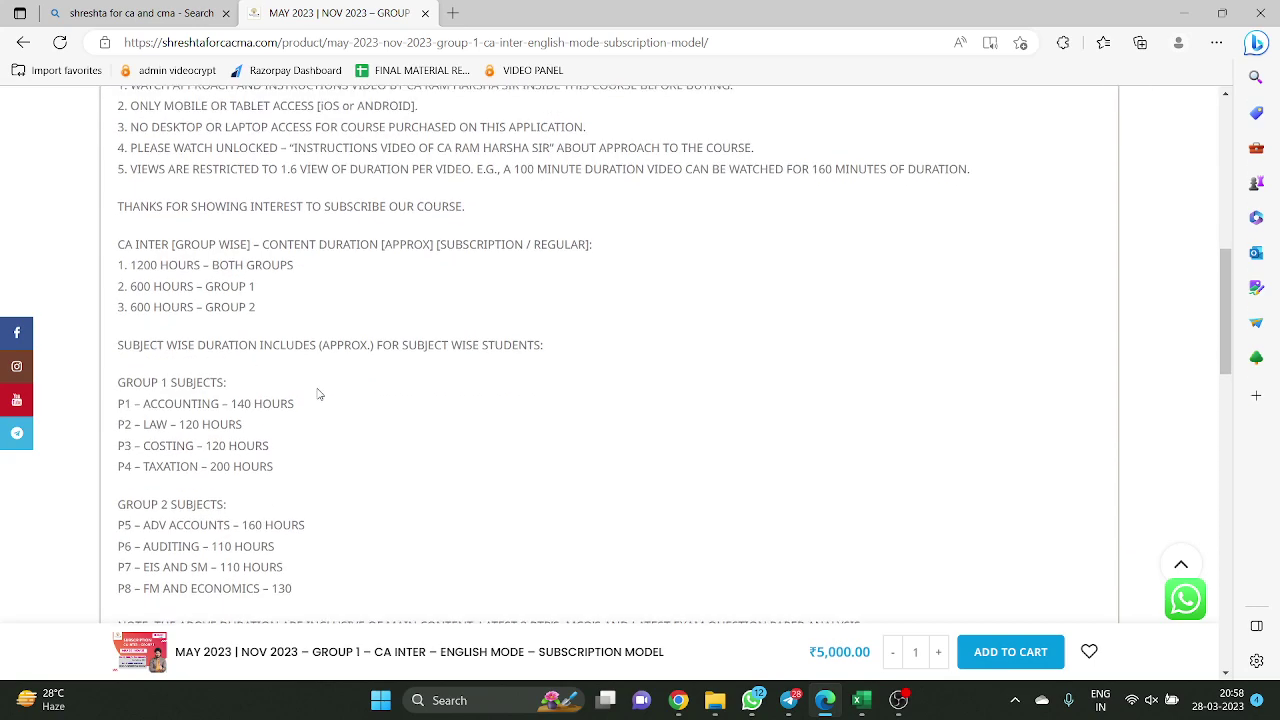
pyautogui.scroll(-3, 321, 396)
pyautogui.scroll(5, 330, 400)
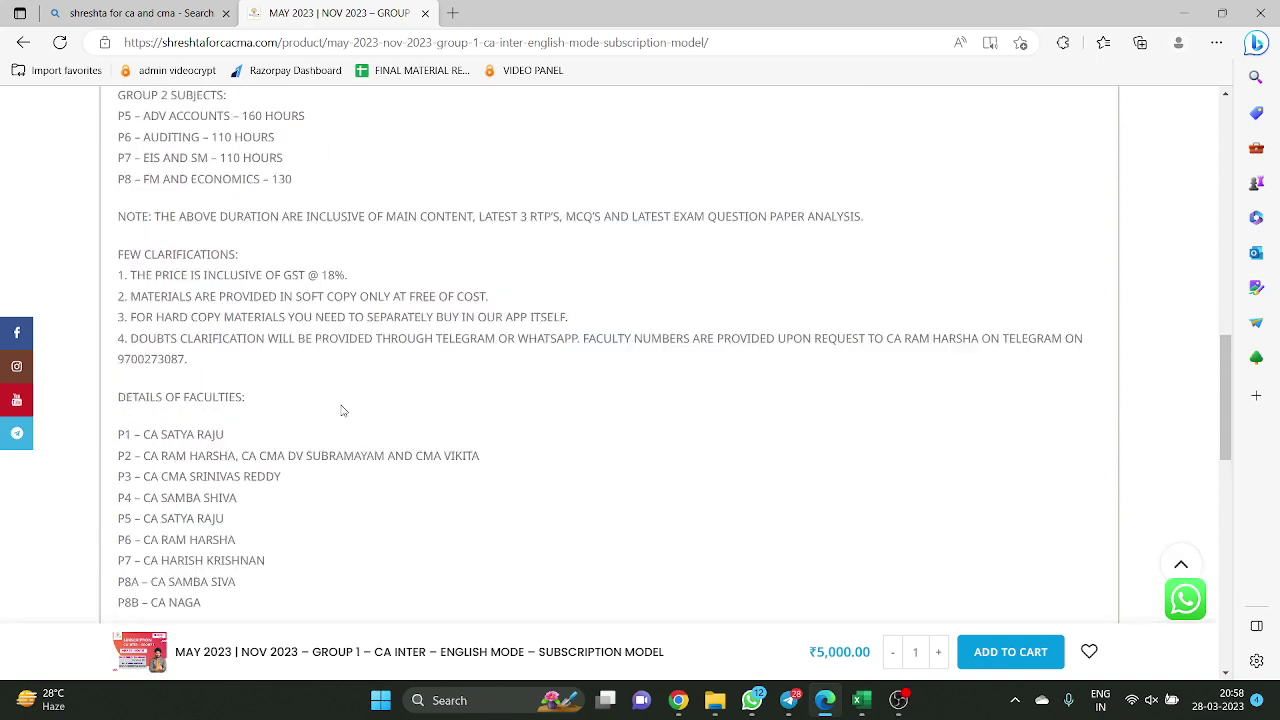
pyautogui.scroll(10, 363, 420)
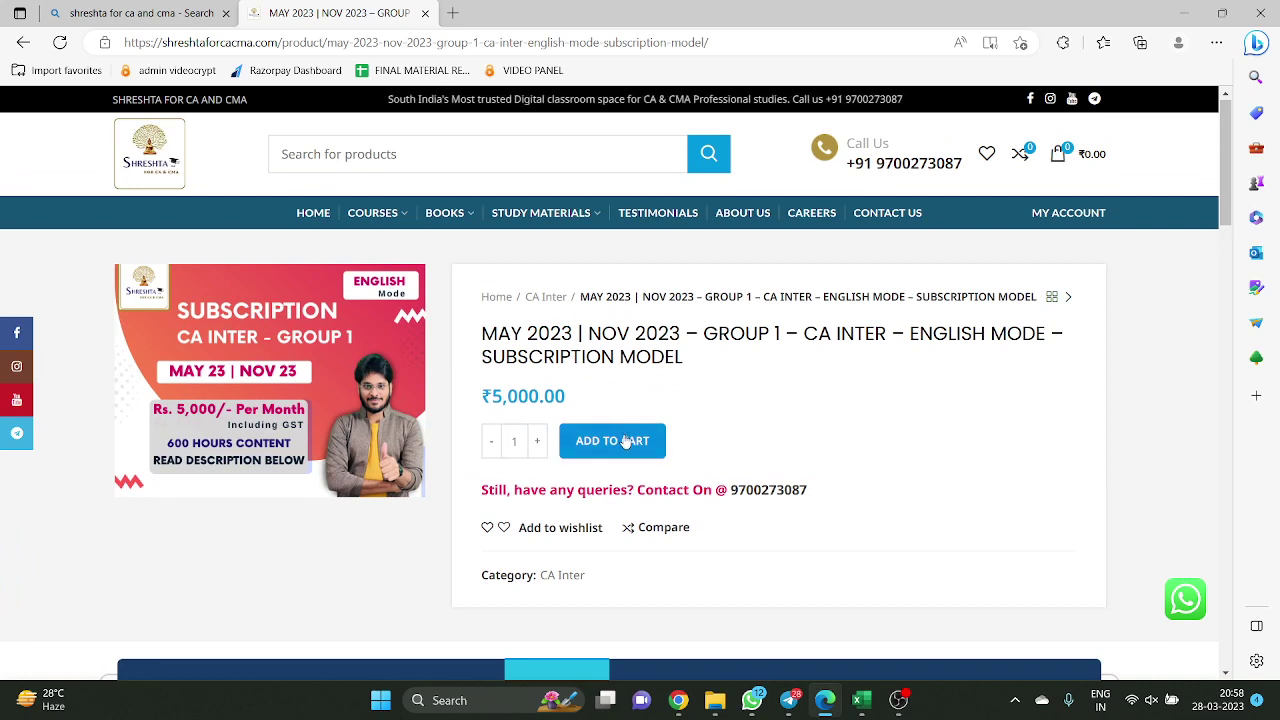
# Add one Group 1 subscription to the cart, with quantity set back to 1
pyautogui.click(537, 441)
pyautogui.click(537, 441)
pyautogui.click(537, 441)
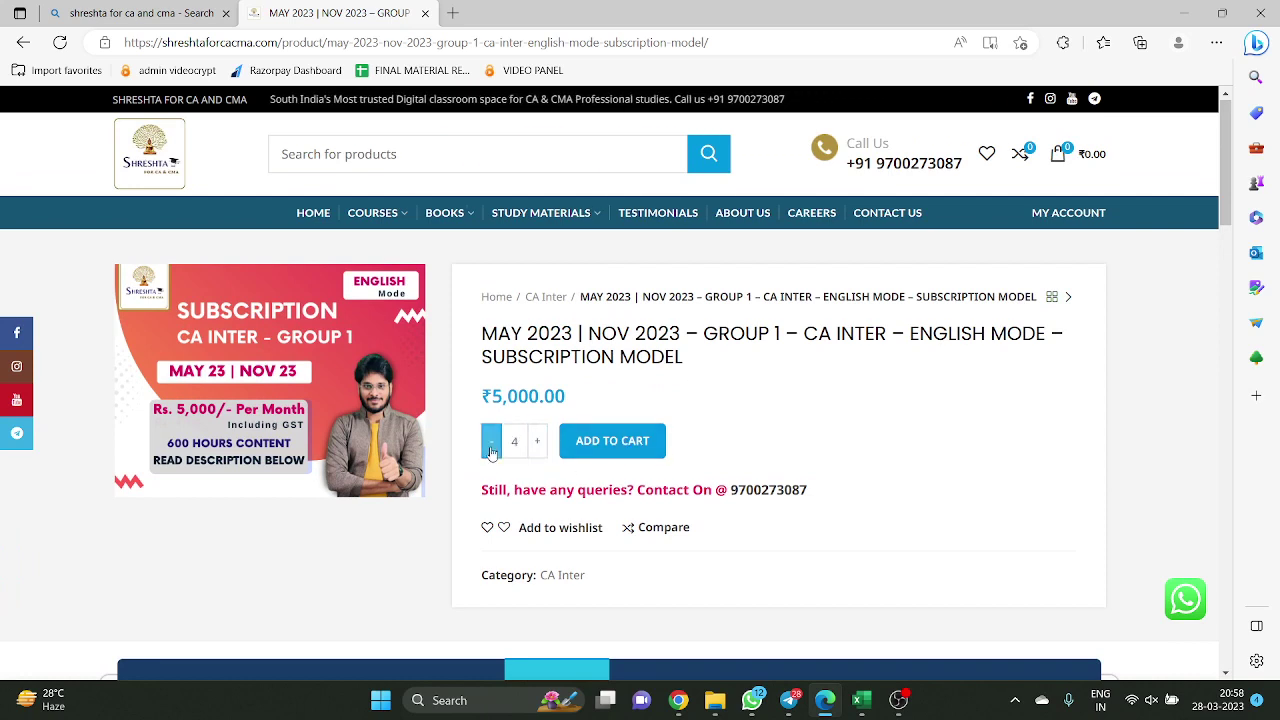
pyautogui.click(492, 450)
pyautogui.click(491, 452)
pyautogui.click(490, 454)
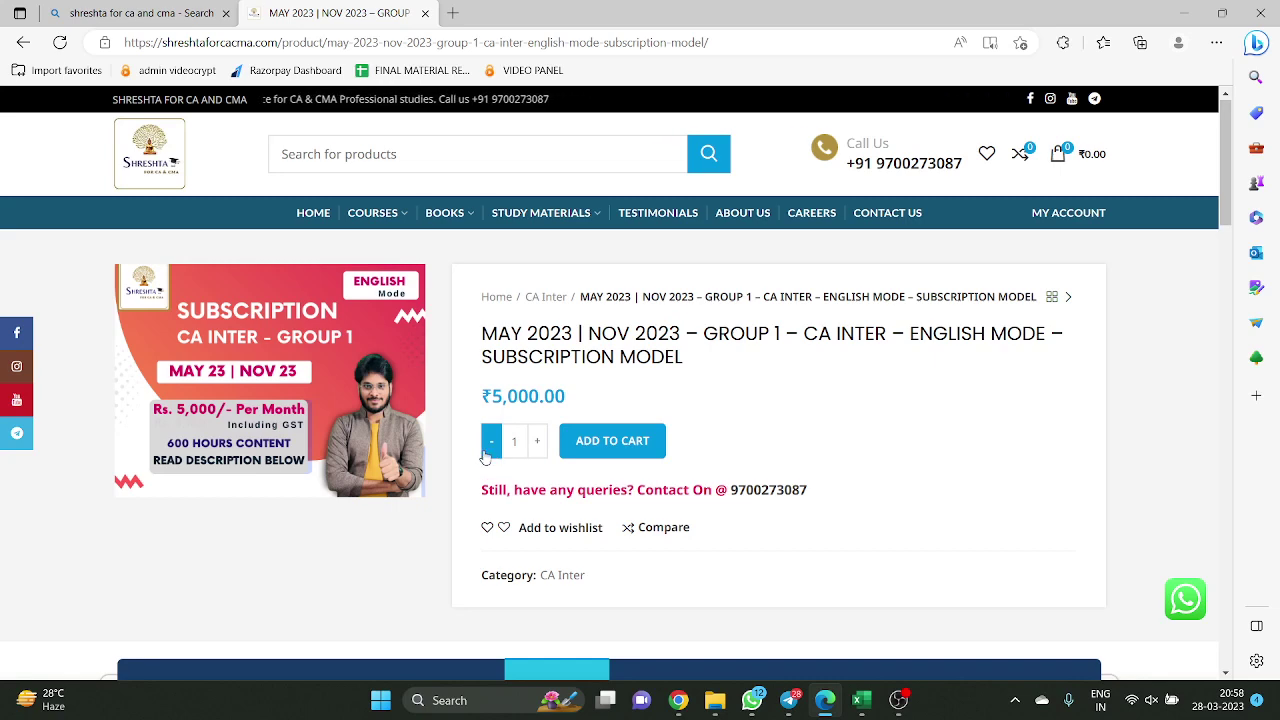
pyautogui.click(607, 445)
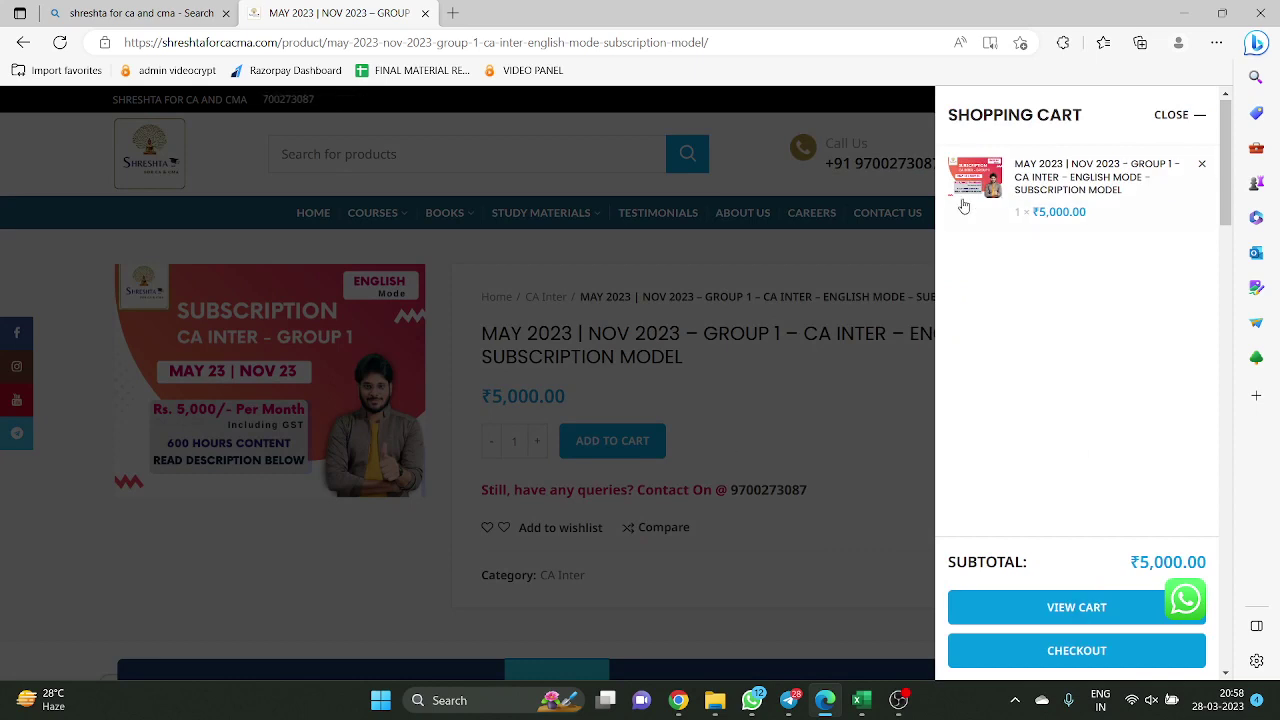
# Apply coupon code DEMO on the cart page for a ₹1.00 total and proceed to checkout
pyautogui.click(1062, 612)
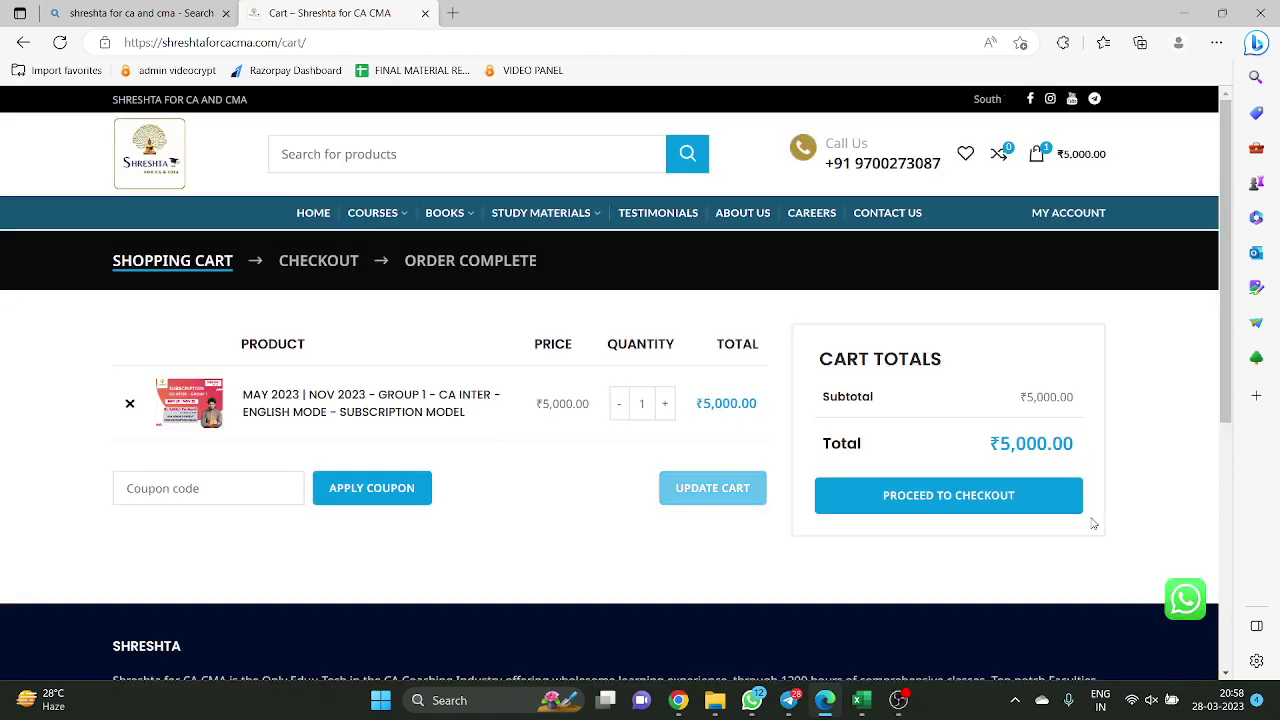
pyautogui.click(190, 488)
pyautogui.write('DEMO')
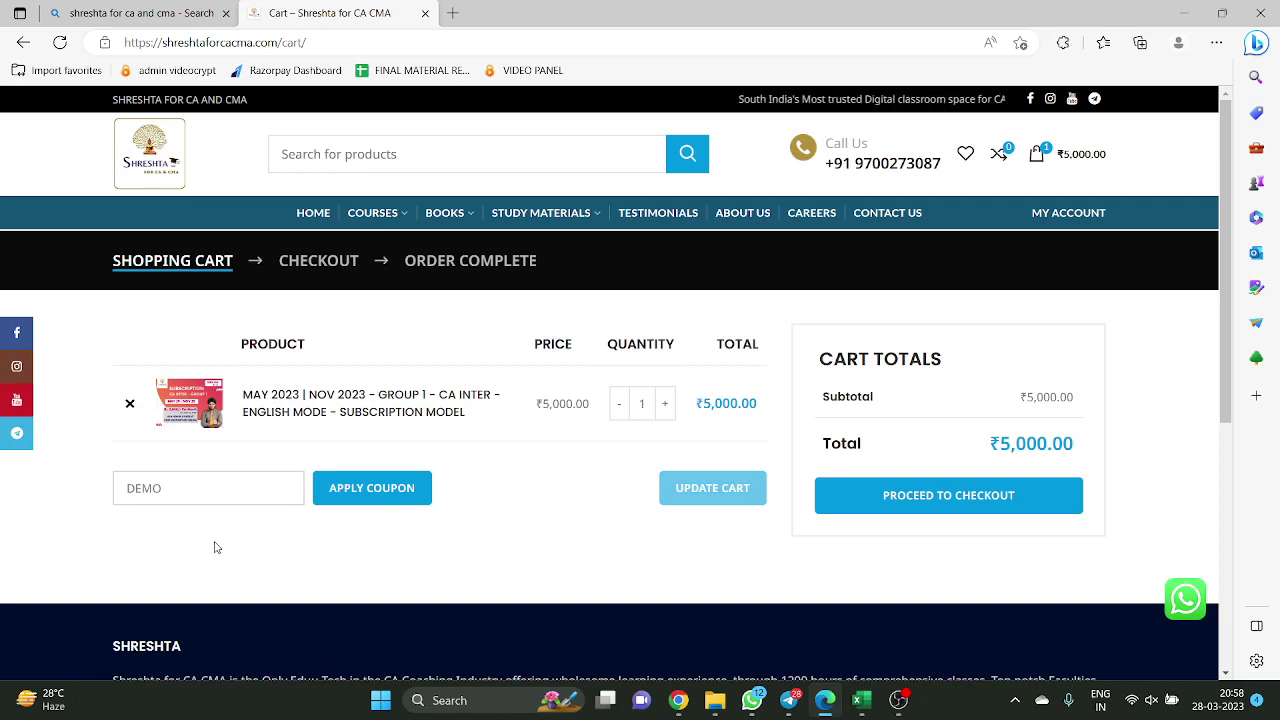
pyautogui.click(338, 491)
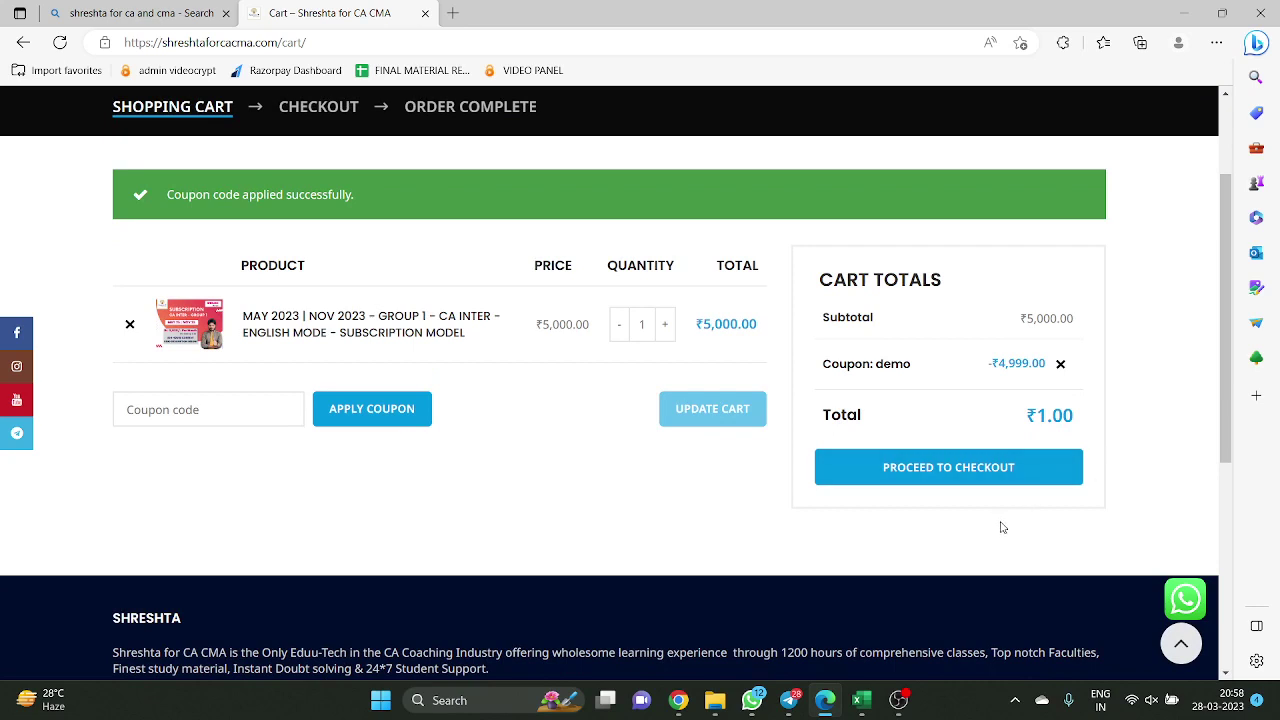
pyautogui.click(963, 478)
# Review the checkout billing details and place the ₹1.00 Group 1 order
pyautogui.scroll(-3, 517, 357)
pyautogui.scroll(-5, 387, 392)
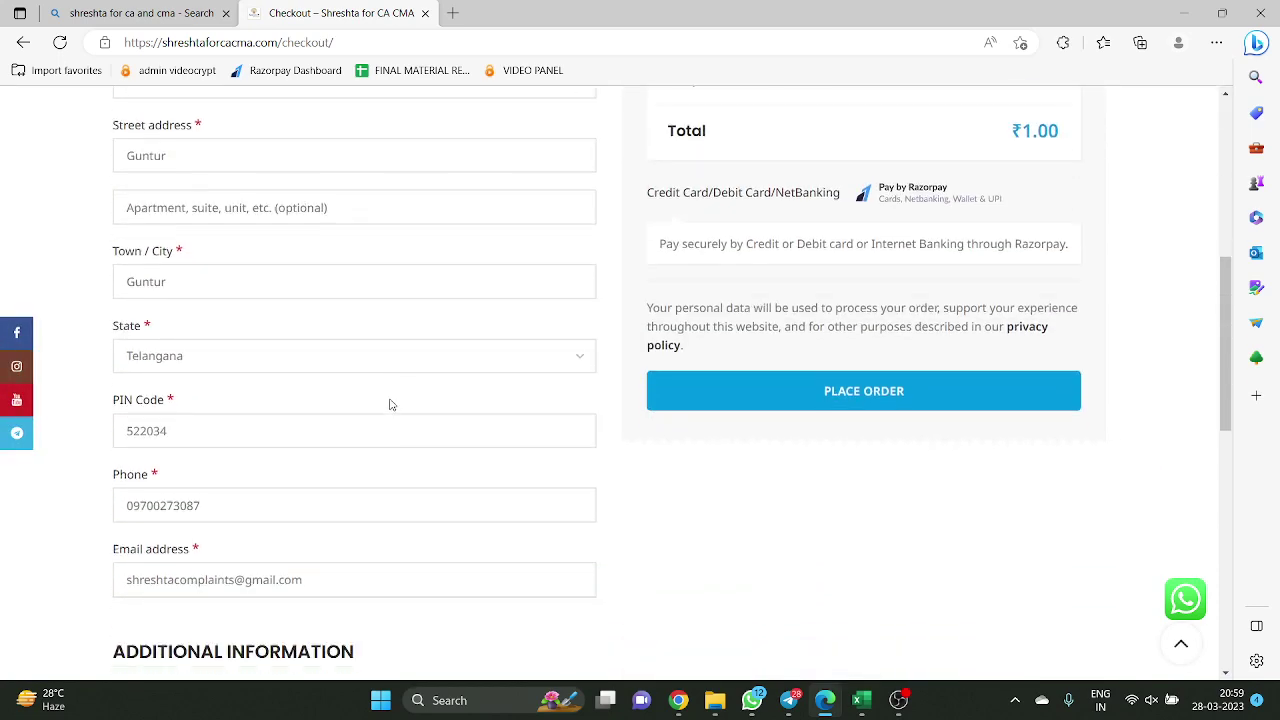
pyautogui.scroll(3, 394, 446)
pyautogui.scroll(3, 410, 461)
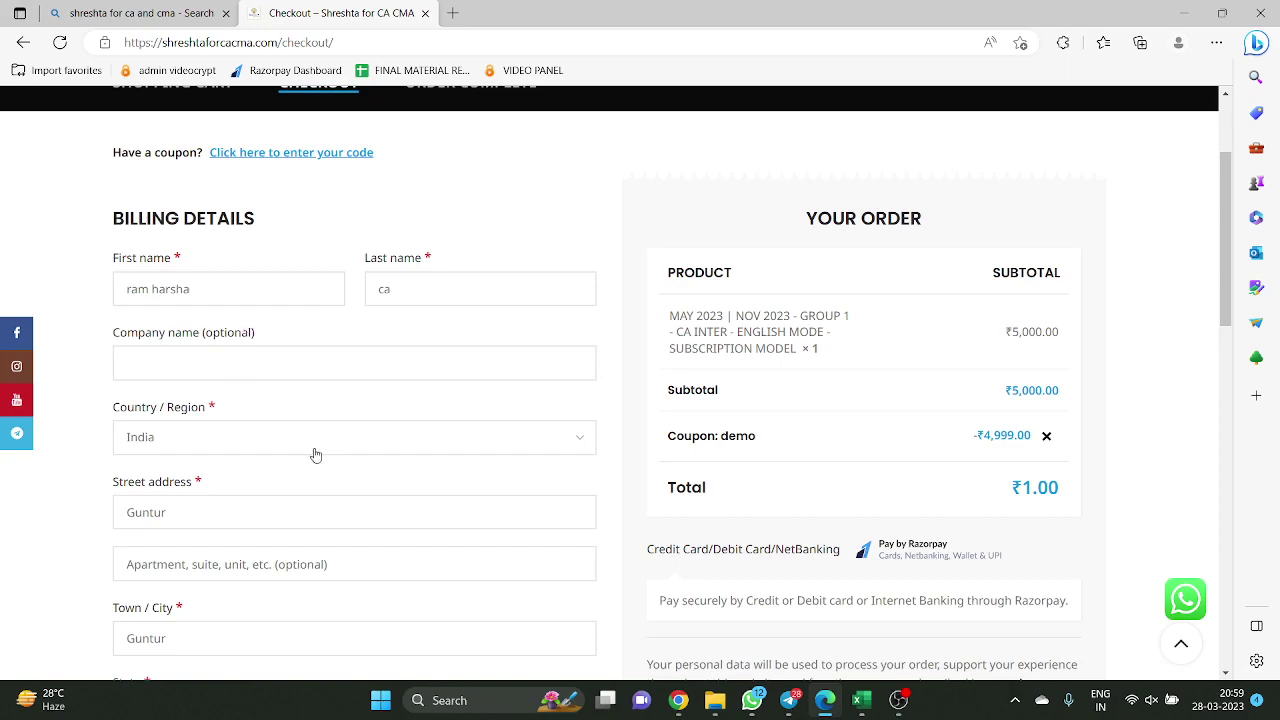
pyautogui.scroll(-6, 330, 420)
pyautogui.scroll(3, 350, 400)
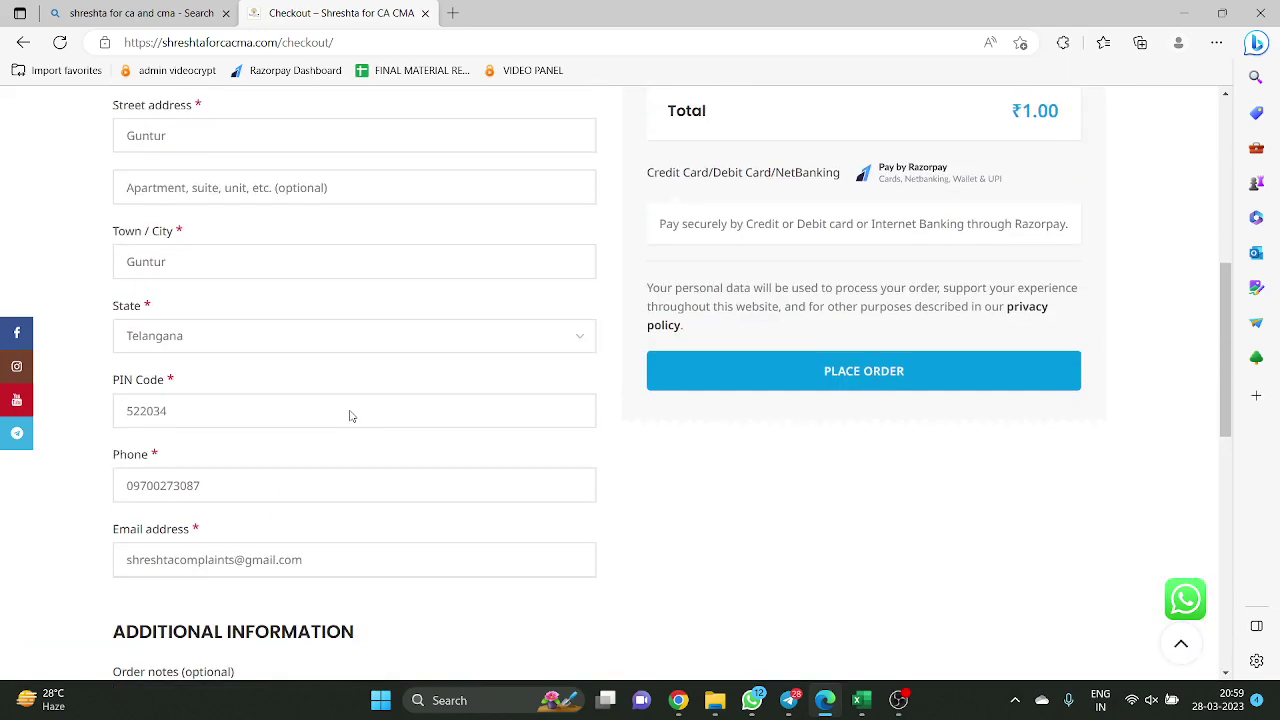
pyautogui.scroll(5, 351, 416)
pyautogui.scroll(-3, 343, 414)
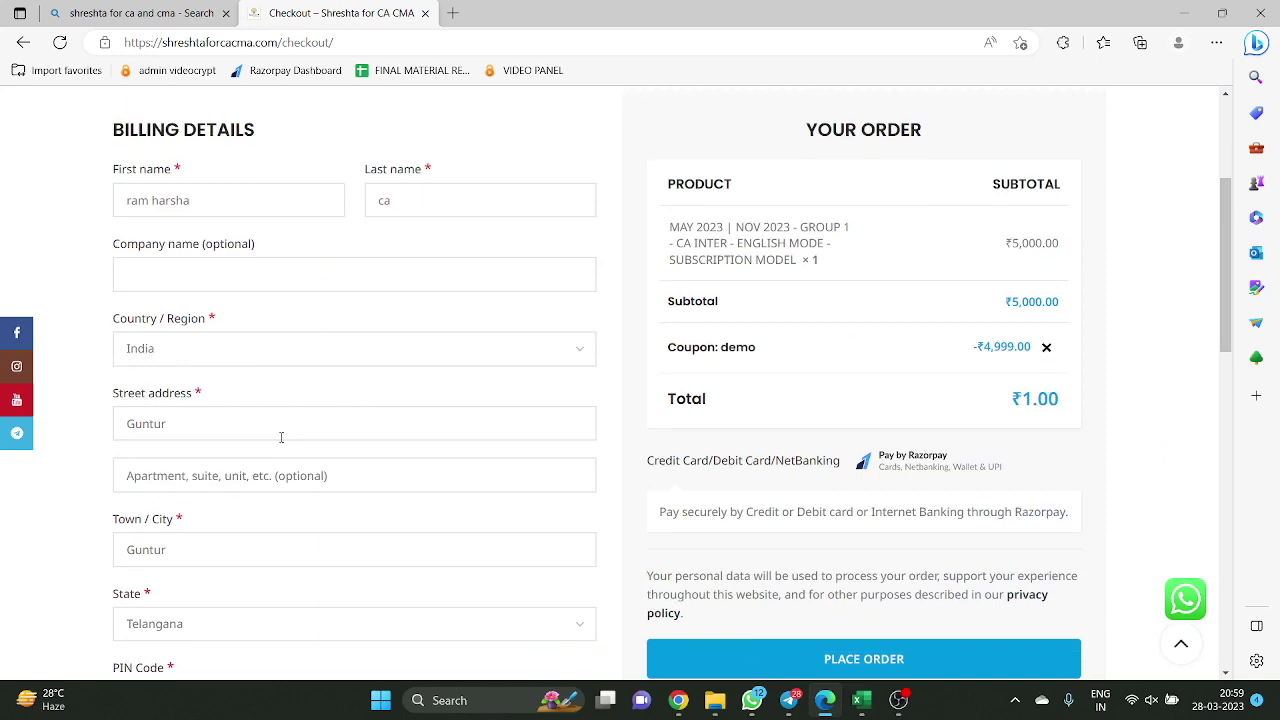
pyautogui.scroll(-2, 265, 440)
pyautogui.scroll(3, 265, 300)
pyautogui.scroll(-6, 294, 517)
pyautogui.scroll(1, 315, 530)
pyautogui.scroll(5, 451, 480)
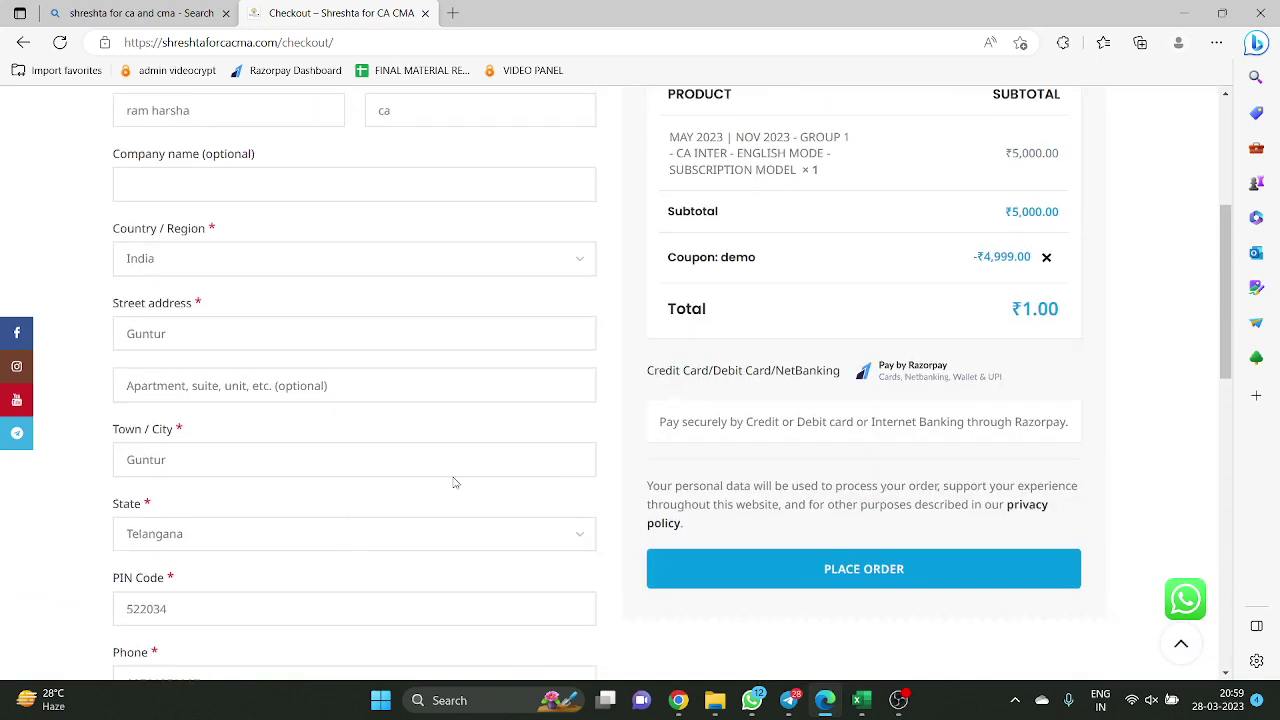
pyautogui.scroll(-2, 880, 507)
pyautogui.click(879, 497)
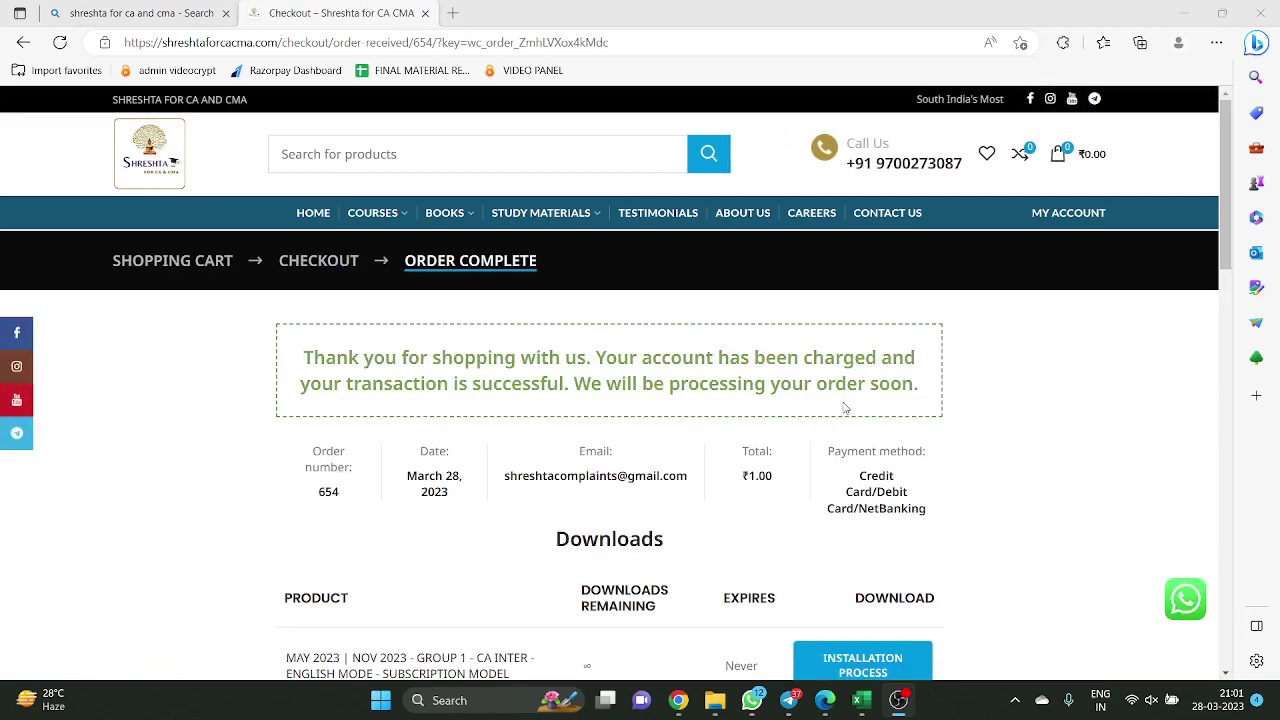
pyautogui.scroll(-2, 900, 410)
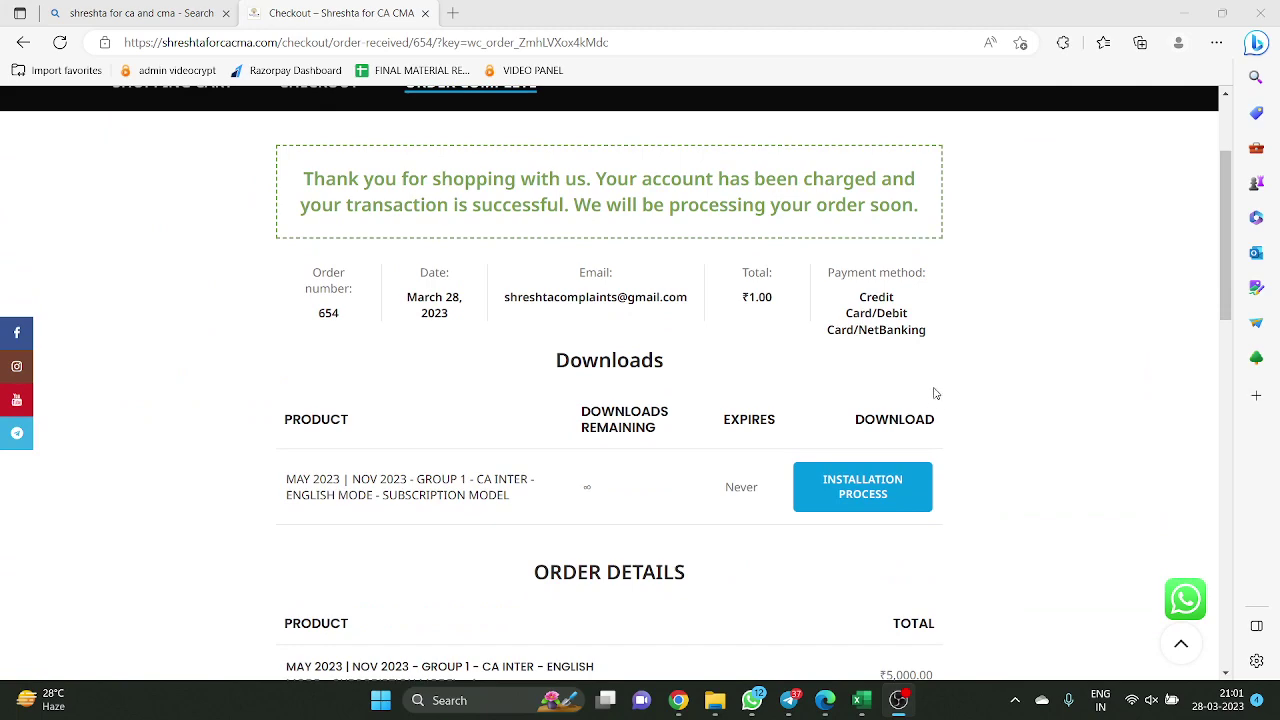
pyautogui.scroll(2, 930, 402)
pyautogui.scroll(-1, 944, 393)
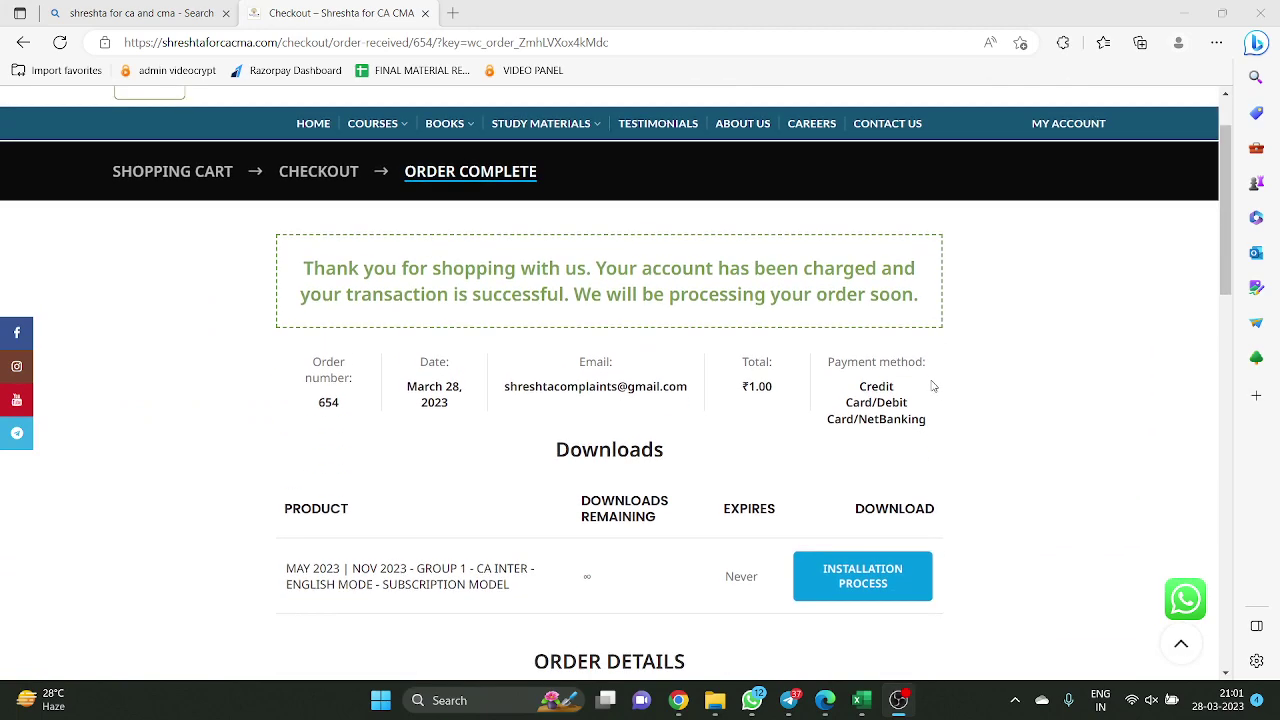
pyautogui.scroll(-5, 932, 385)
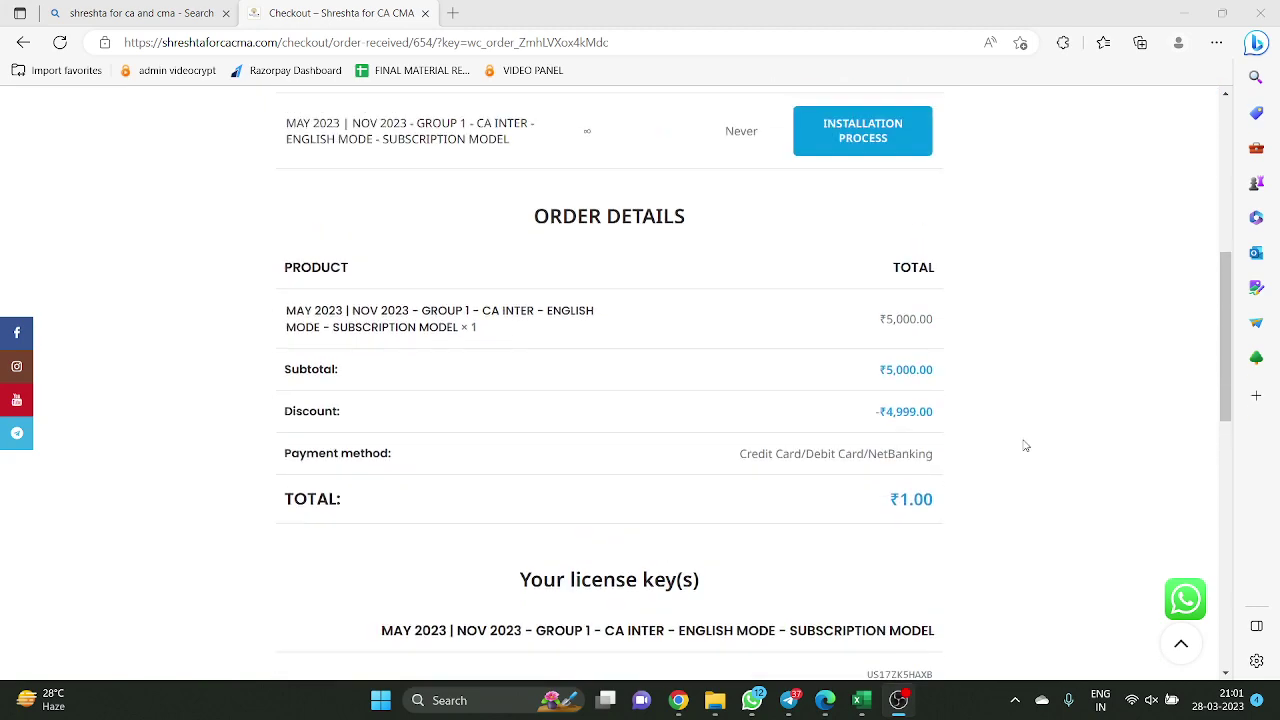
pyautogui.scroll(6, 1025, 446)
pyautogui.scroll(-1, 728, 436)
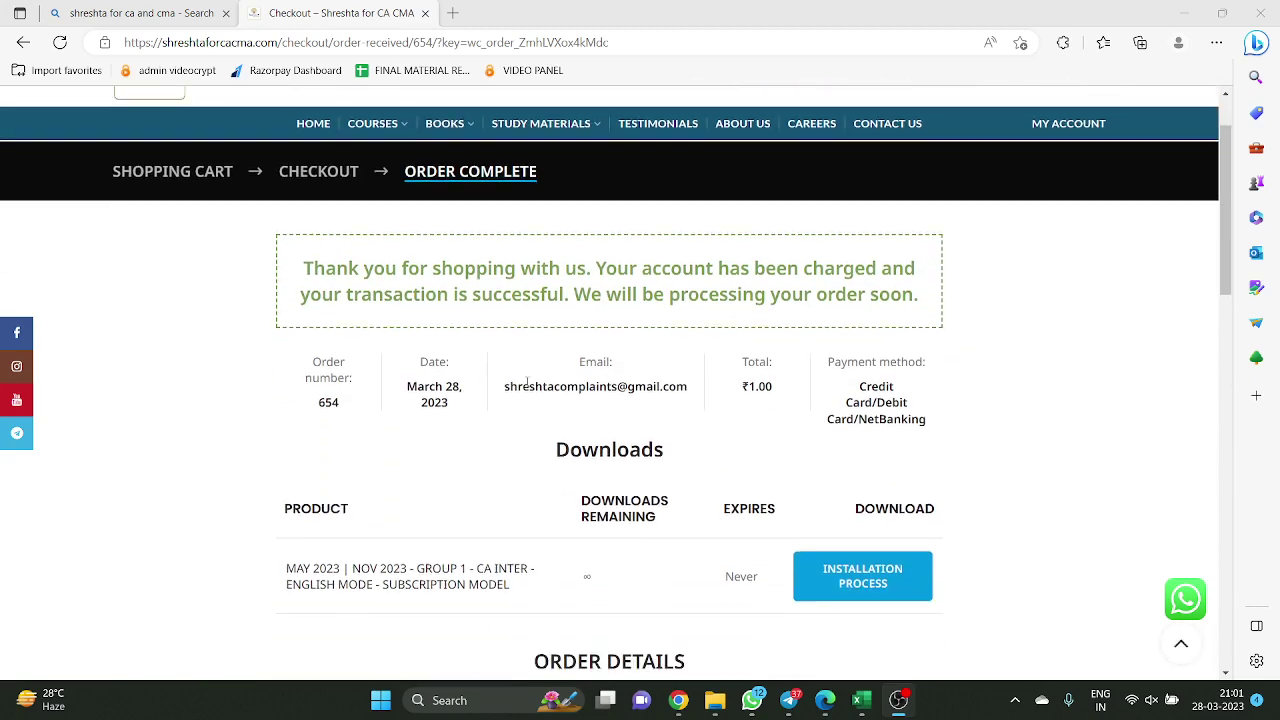
pyautogui.moveTo(511, 390); pyautogui.dragTo(684, 390)
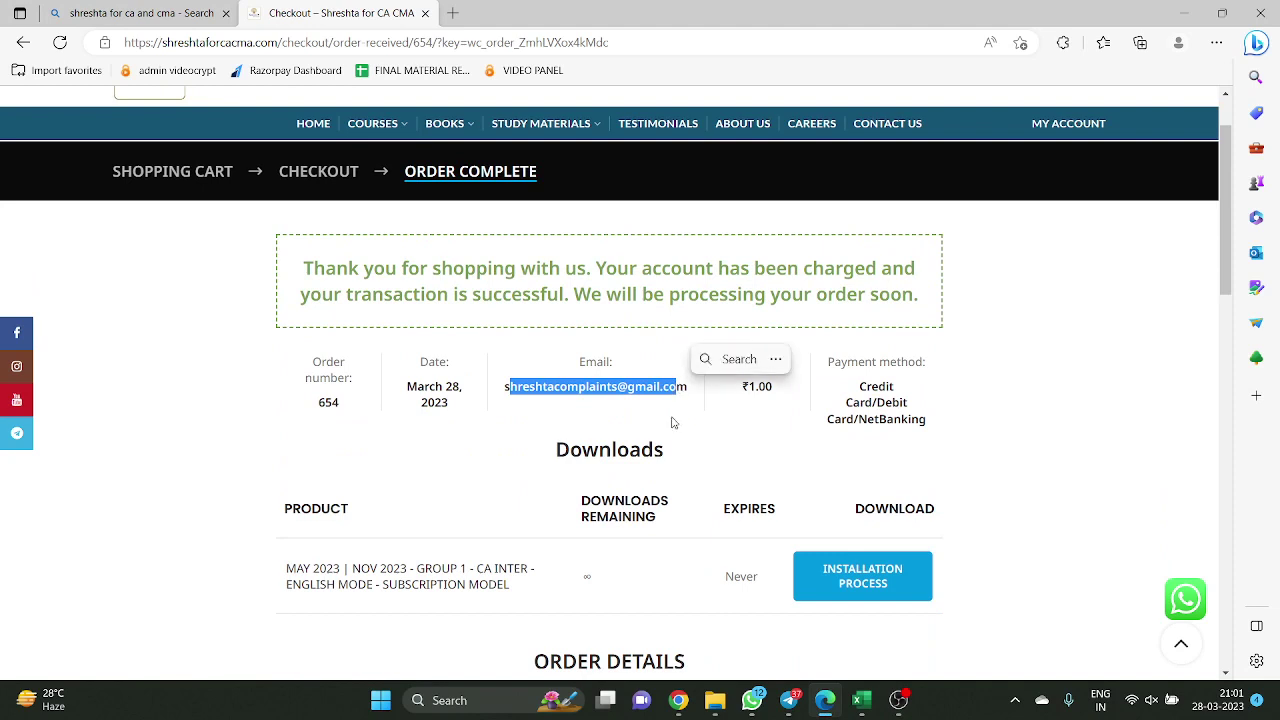
pyautogui.click(765, 417)
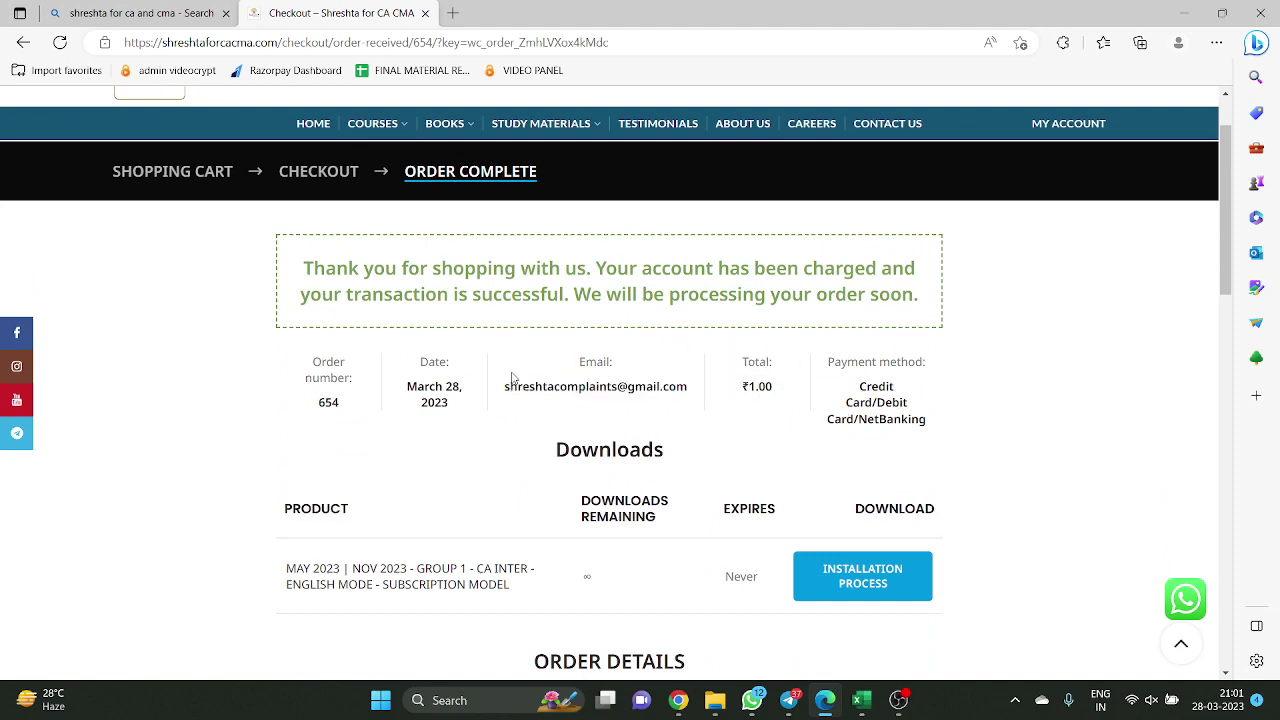
pyautogui.moveTo(403, 386); pyautogui.dragTo(461, 388)
pyautogui.click(485, 446)
pyautogui.scroll(-3, 440, 430)
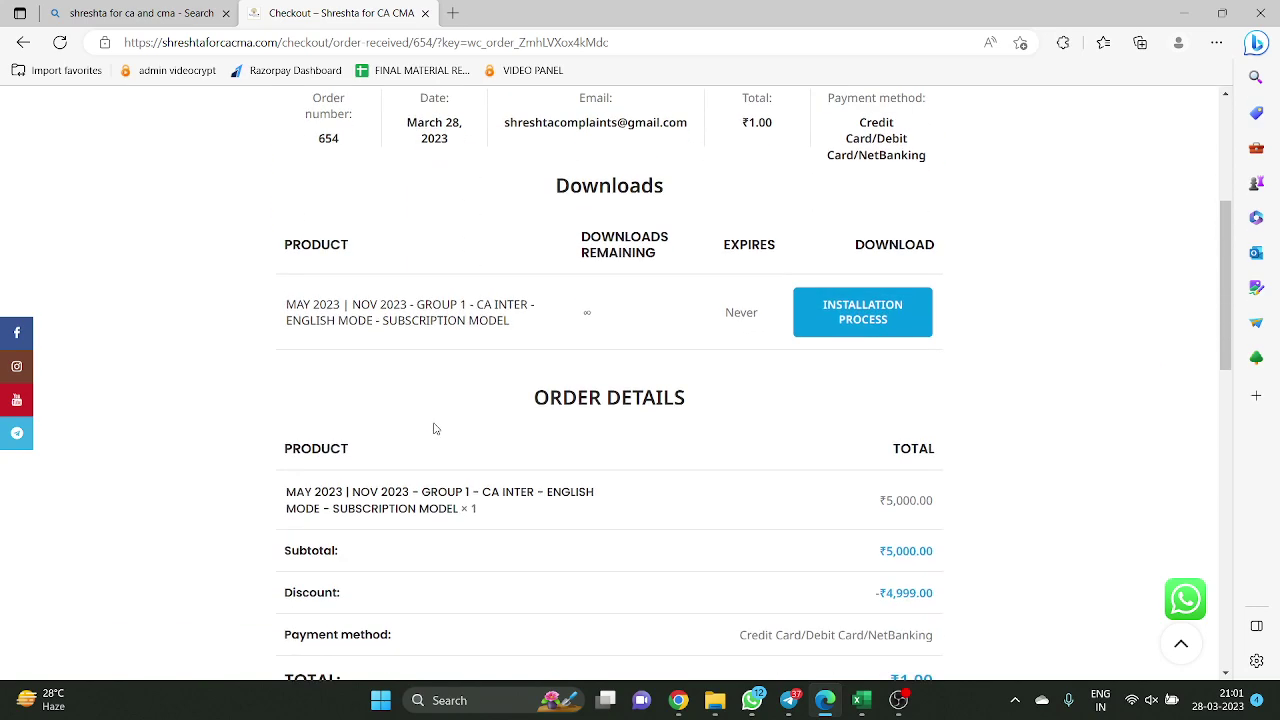
pyautogui.moveTo(284, 289); pyautogui.dragTo(537, 310)
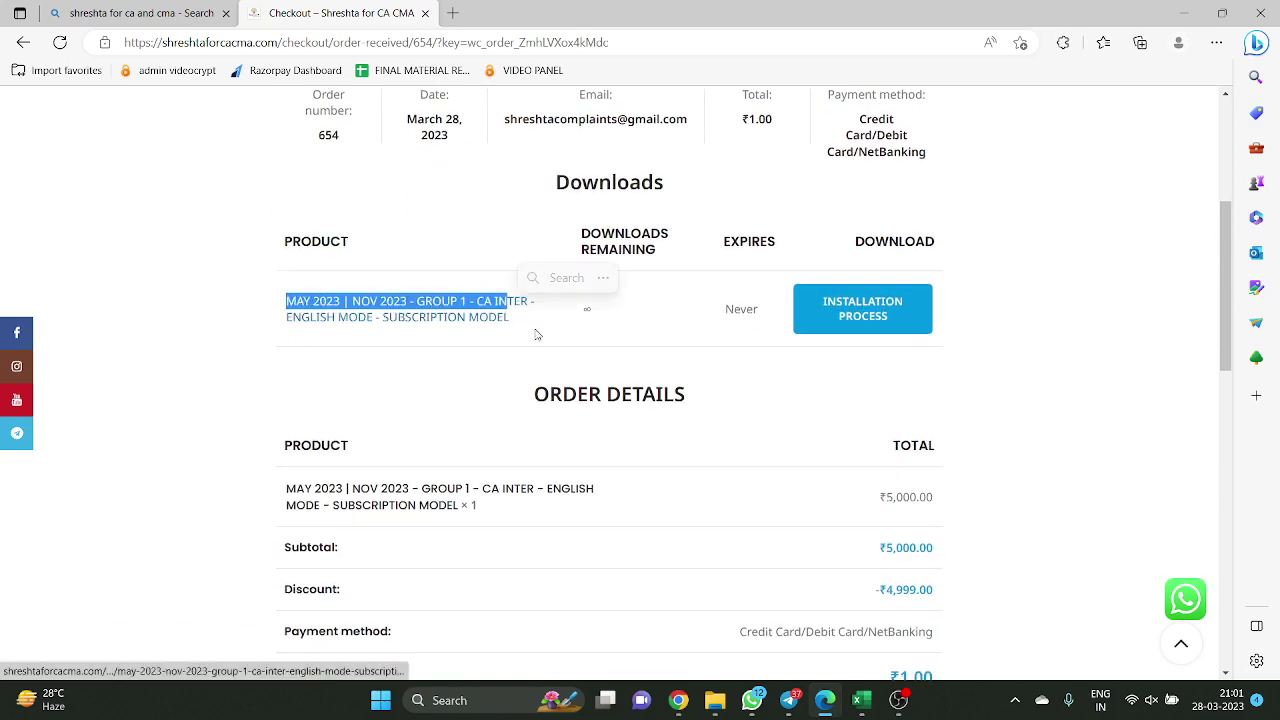
pyautogui.click(574, 351)
pyautogui.scroll(-7, 860, 340)
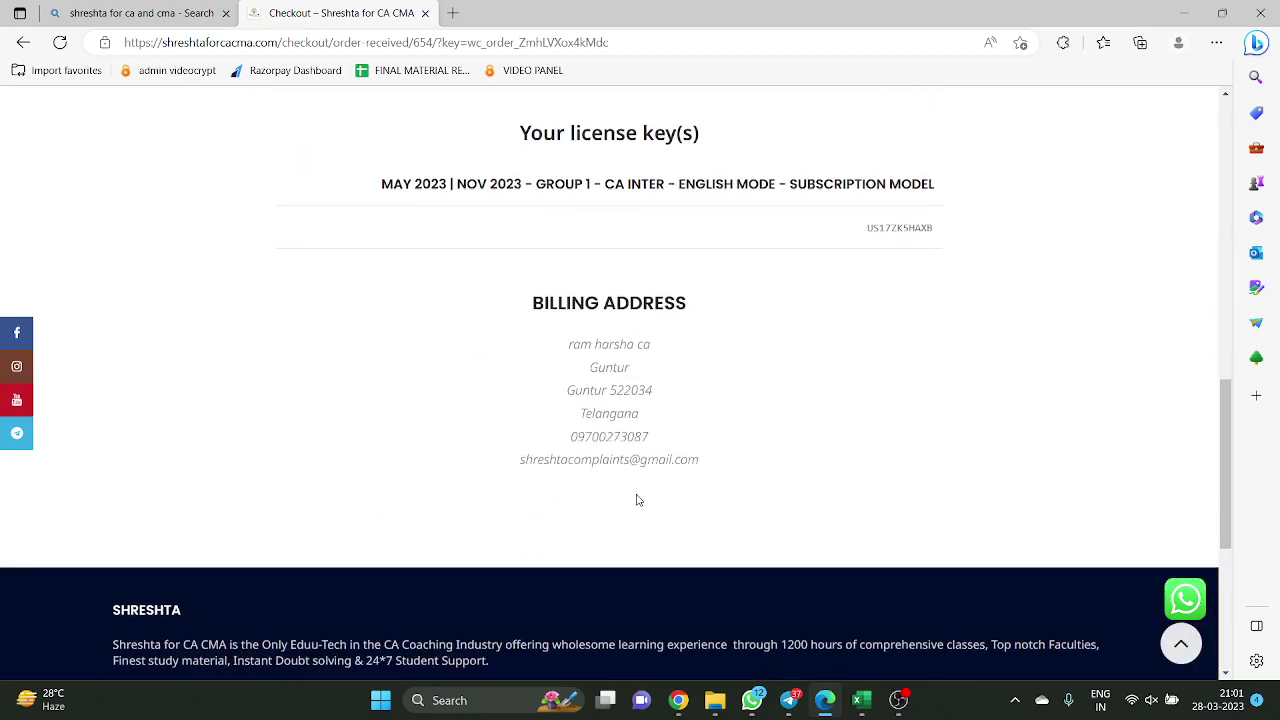
pyautogui.scroll(1, 860, 379)
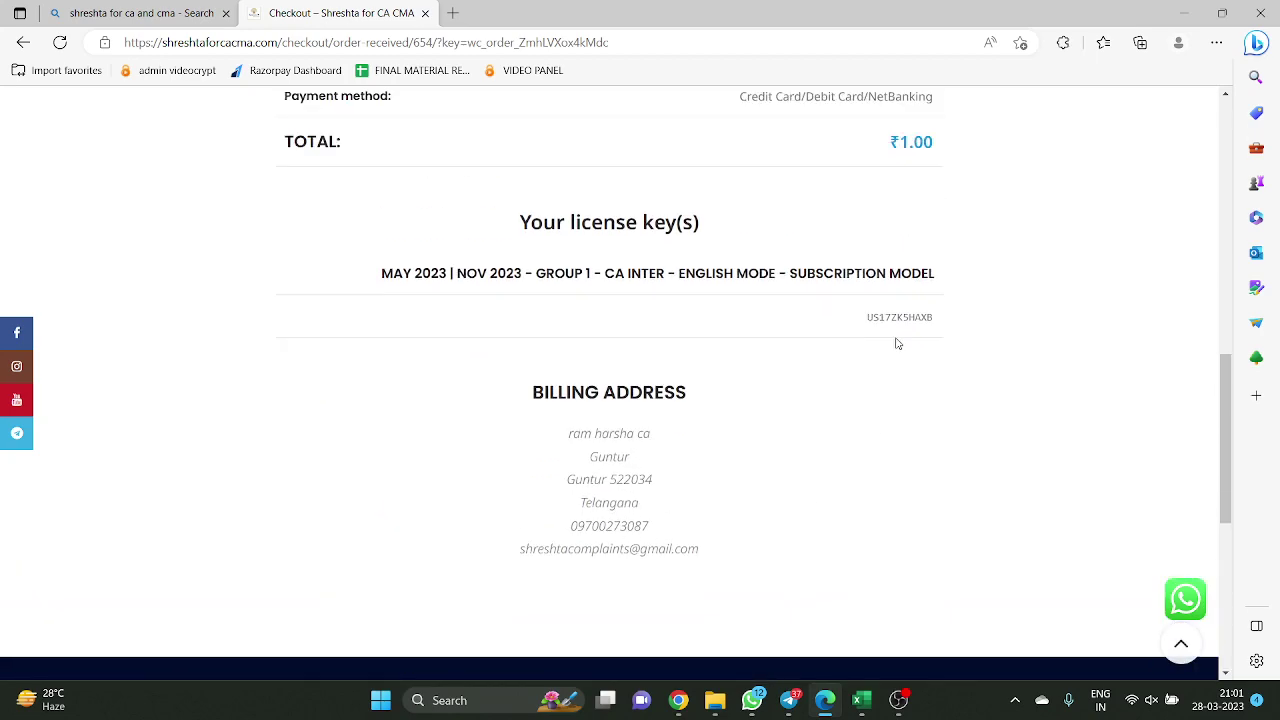
# Zoom the page to 150% to read the license key, then return to 100%
pyautogui.hotkey('ctrl', '+')
pyautogui.hotkey('ctrl', '+')
pyautogui.hotkey('ctrl', '+')
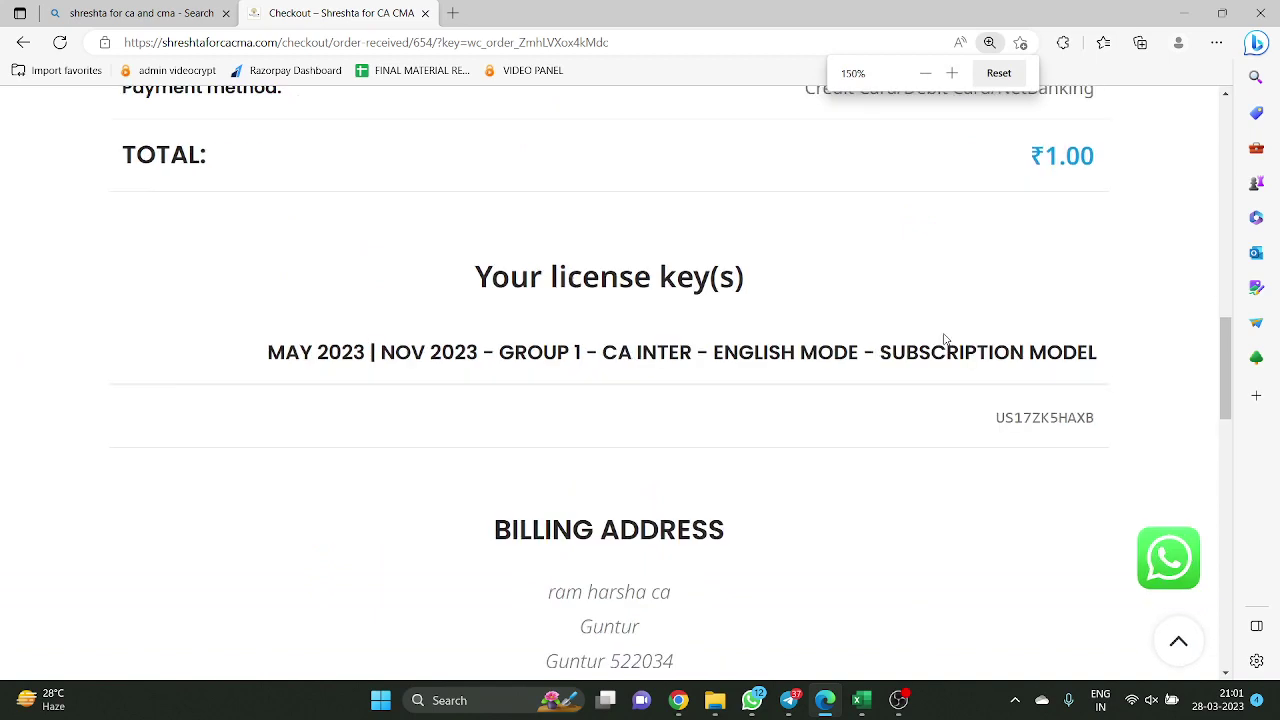
pyautogui.moveTo(469, 277); pyautogui.dragTo(1062, 408)
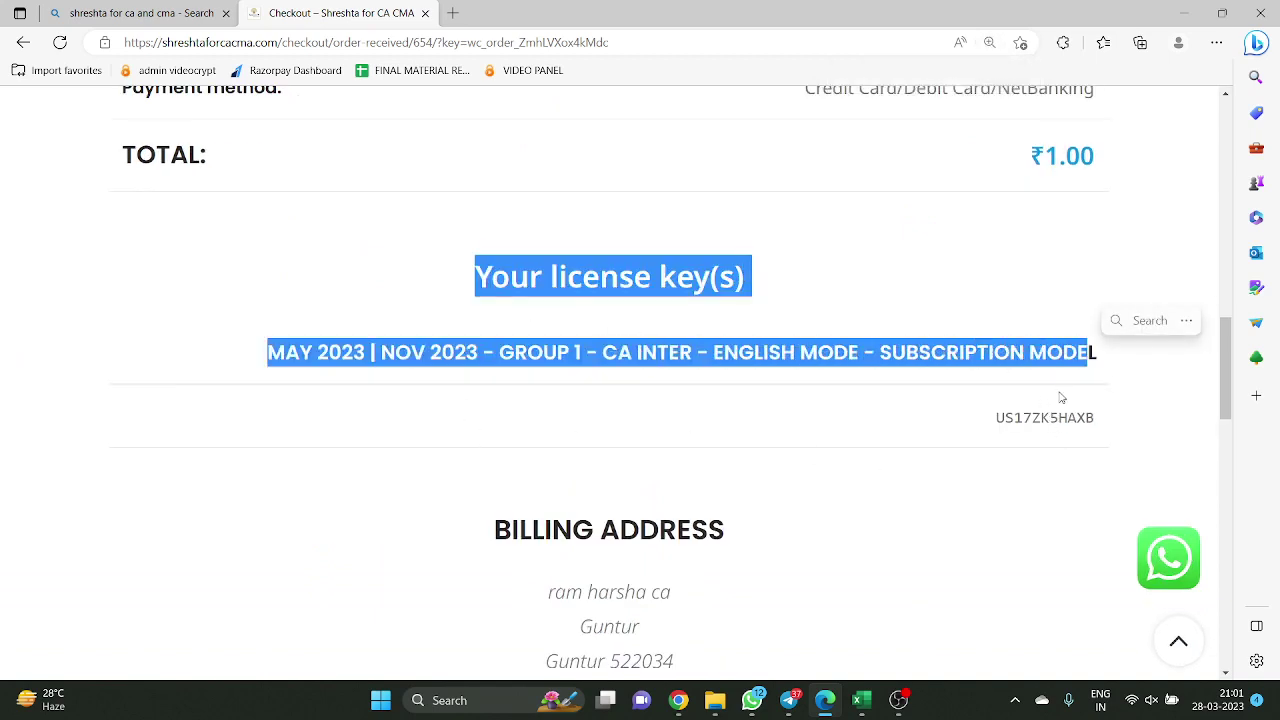
pyautogui.hotkey('ctrl', '-')
pyautogui.hotkey('ctrl', '-')
pyautogui.hotkey('ctrl', '-')
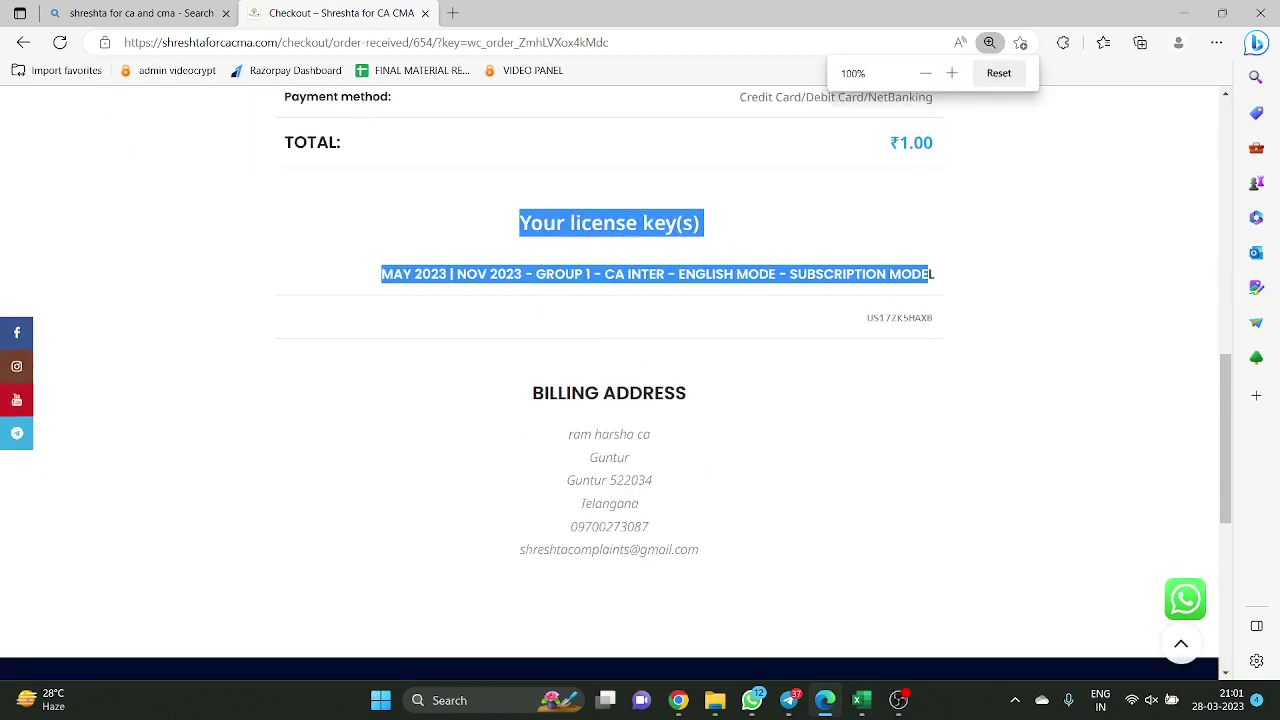
pyautogui.click(1034, 348)
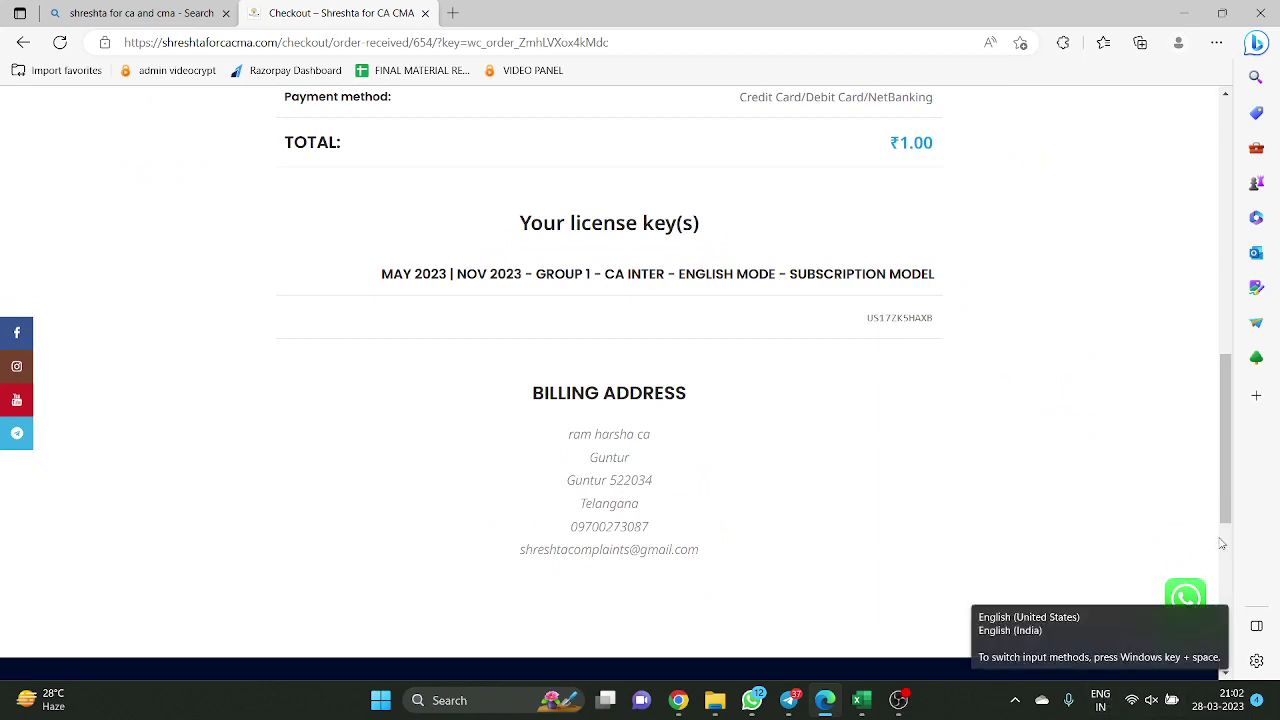
pyautogui.doubleClick(890, 316)
pyautogui.click(948, 363)
pyautogui.scroll(1, 975, 371)
pyautogui.scroll(5, 1011, 366)
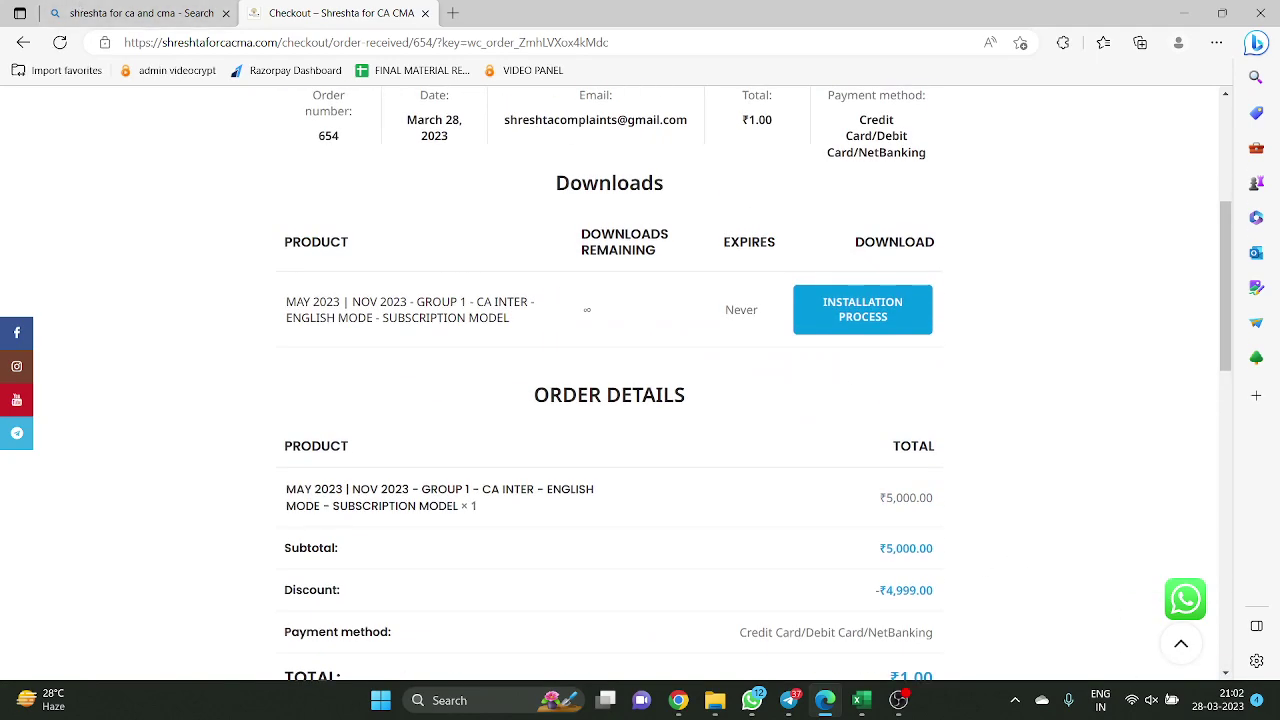
# Switch to Chrome and maximize the Gmail inbox window
pyautogui.click(678, 700)
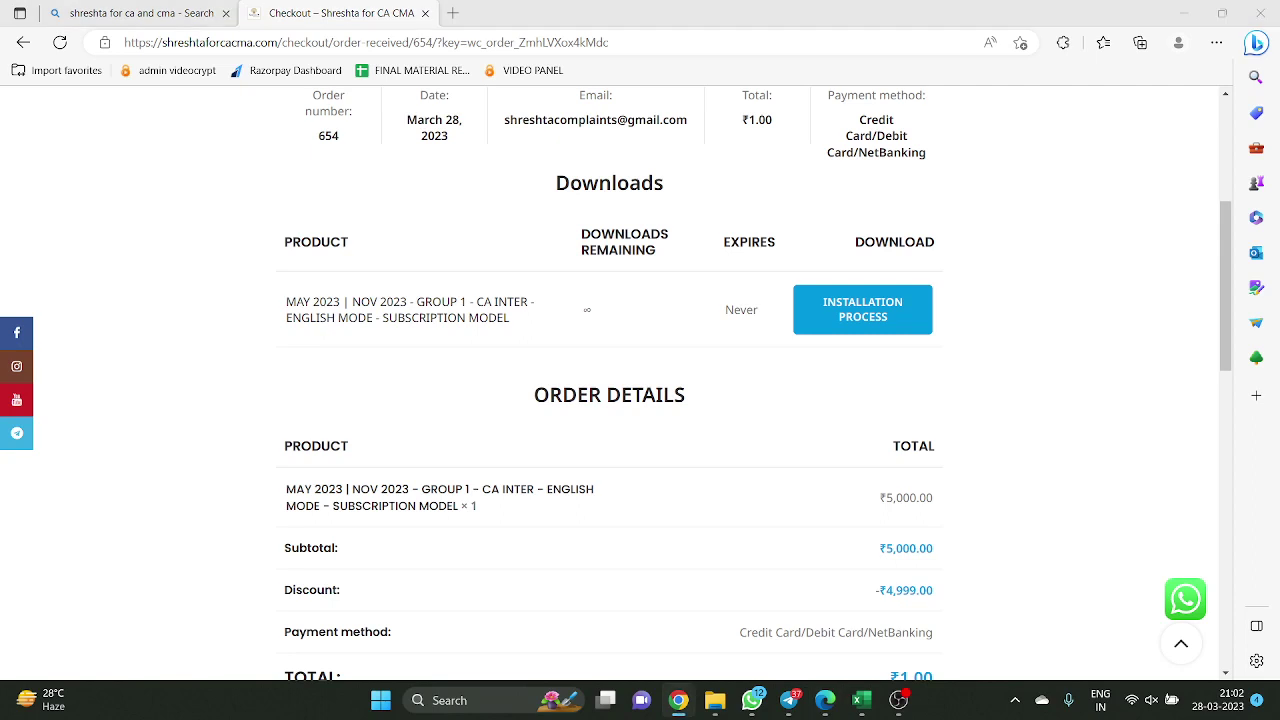
pyautogui.moveTo(1279, 65); pyautogui.dragTo(985, 65)
pyautogui.click(983, 62)
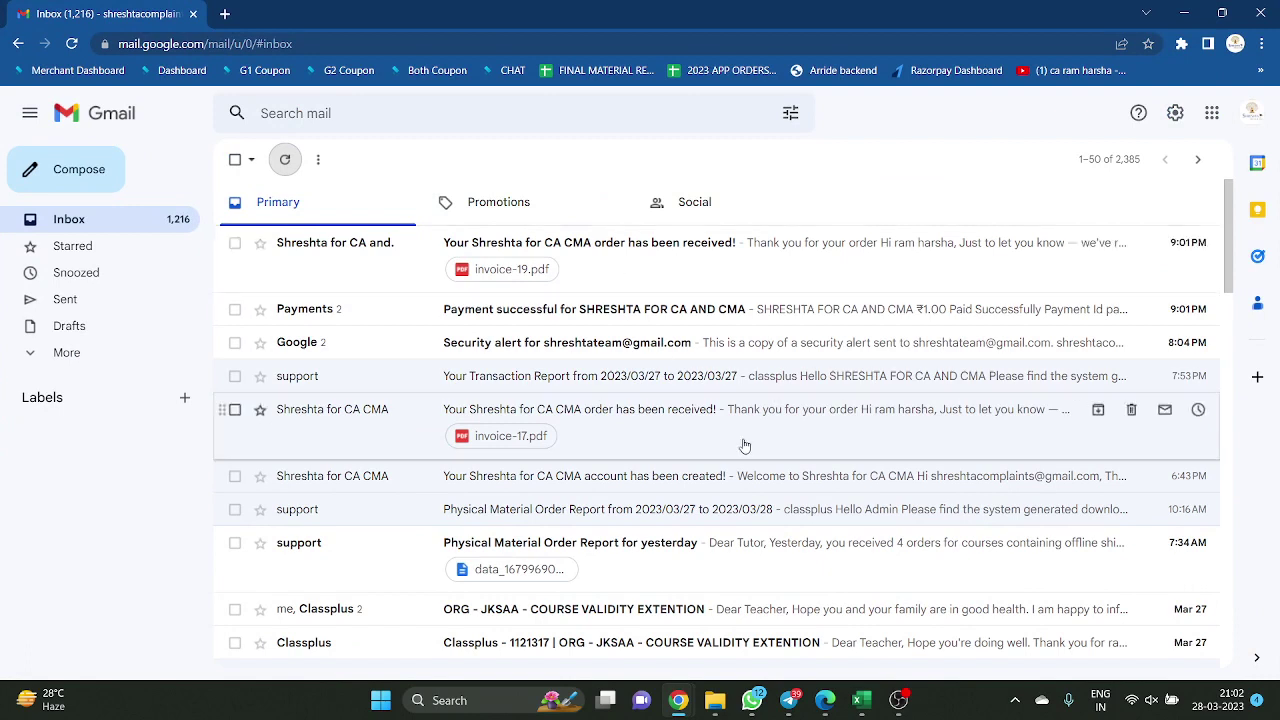
pyautogui.click(758, 269)
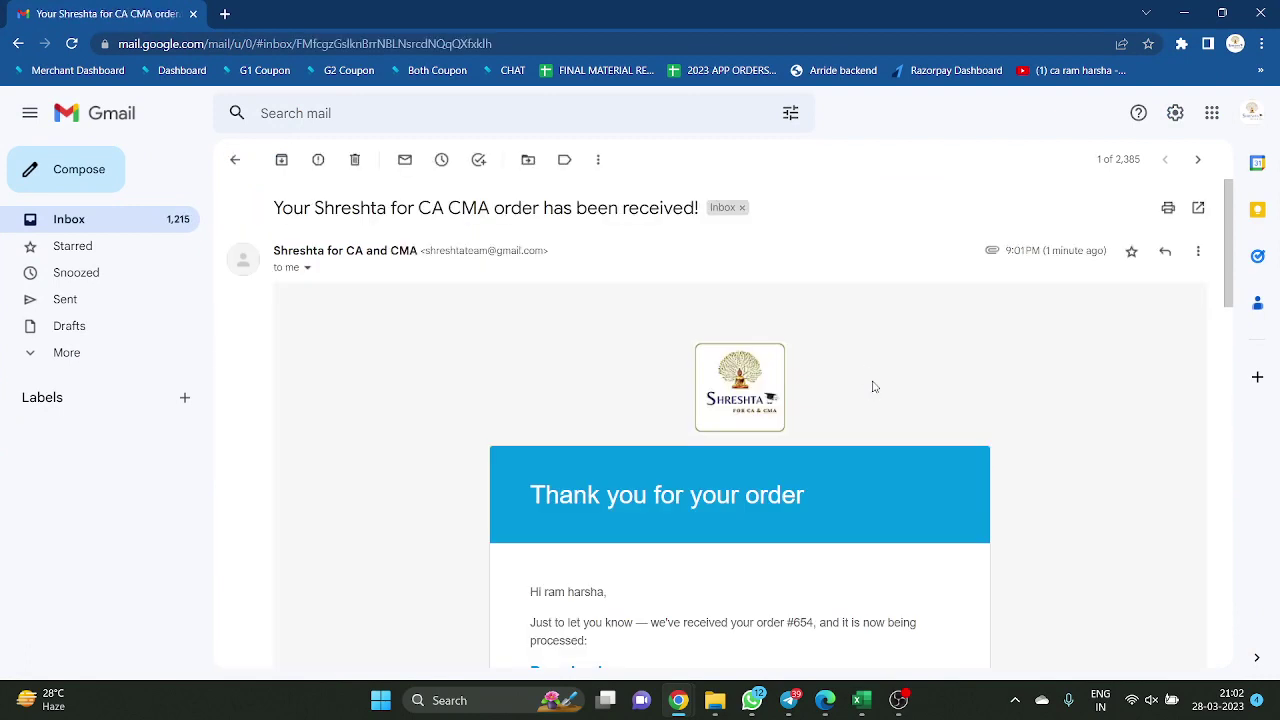
pyautogui.scroll(-2, 867, 384)
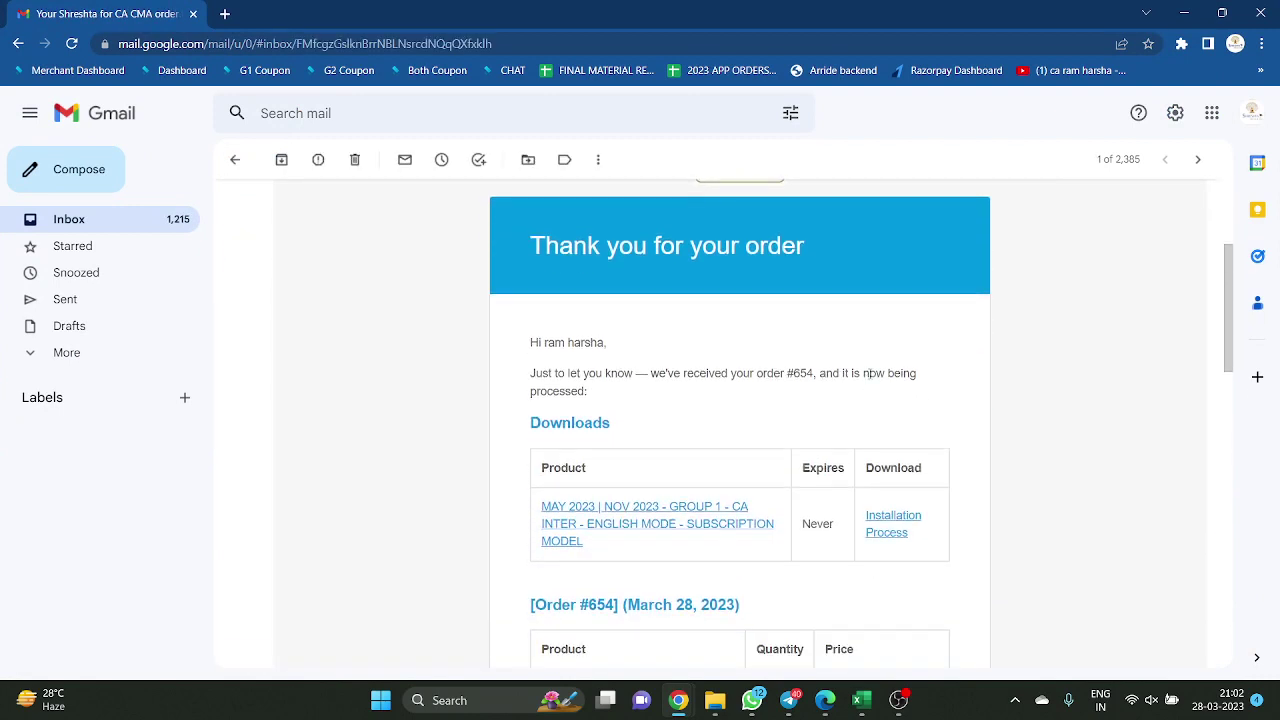
pyautogui.scroll(2, 1043, 295)
pyautogui.hotkey('alt', 'Tab')
pyautogui.scroll(-3, 834, 280)
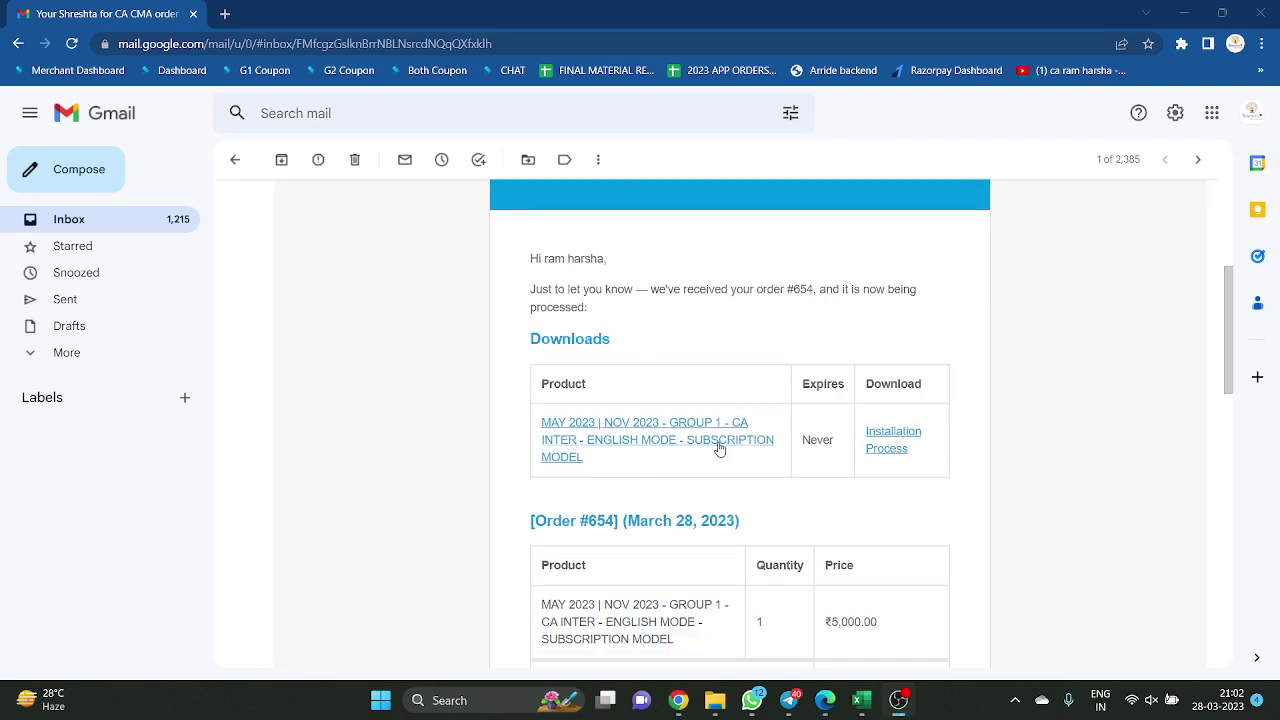
pyautogui.scroll(-2, 966, 438)
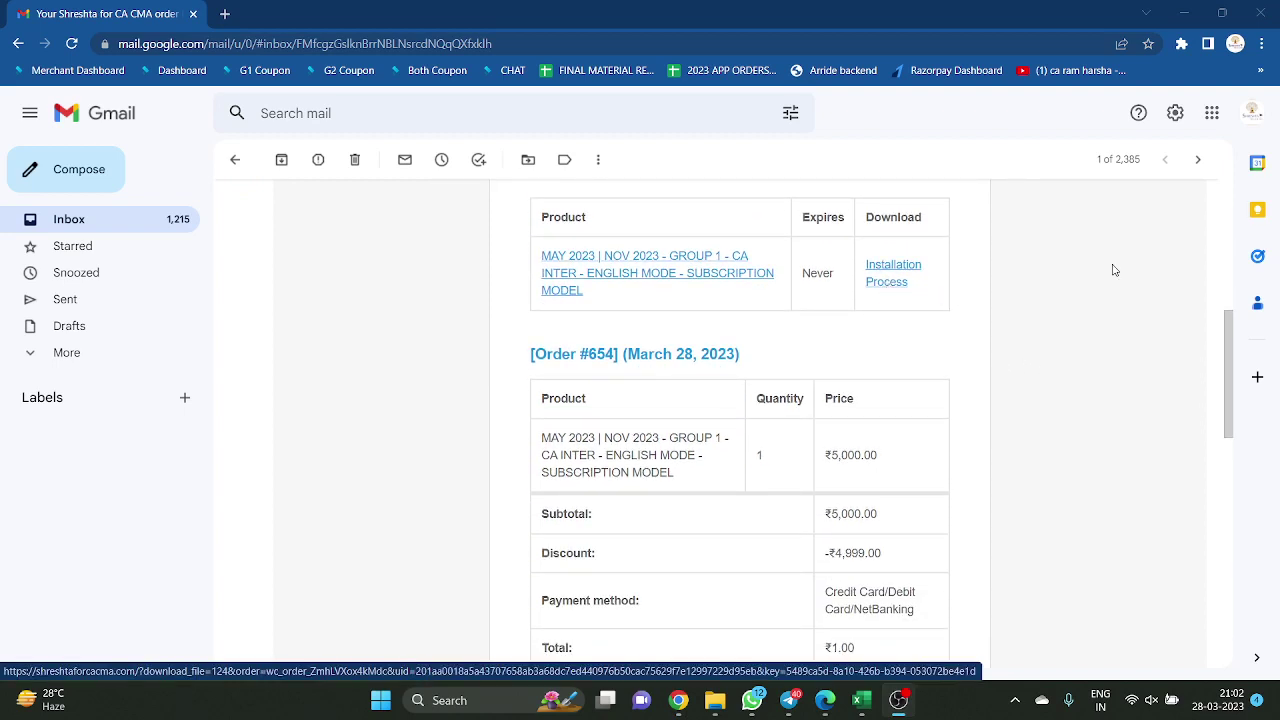
# Compare the email with the Edge order page, then select the license key in the email
pyautogui.hotkey('alt', 'Tab')
pyautogui.hotkey('alt', 'Tab')
pyautogui.hotkey('alt', 'shift', 'Tab')
pyautogui.hotkey('alt', 'Tab')
pyautogui.hotkey('alt', 'Tab')
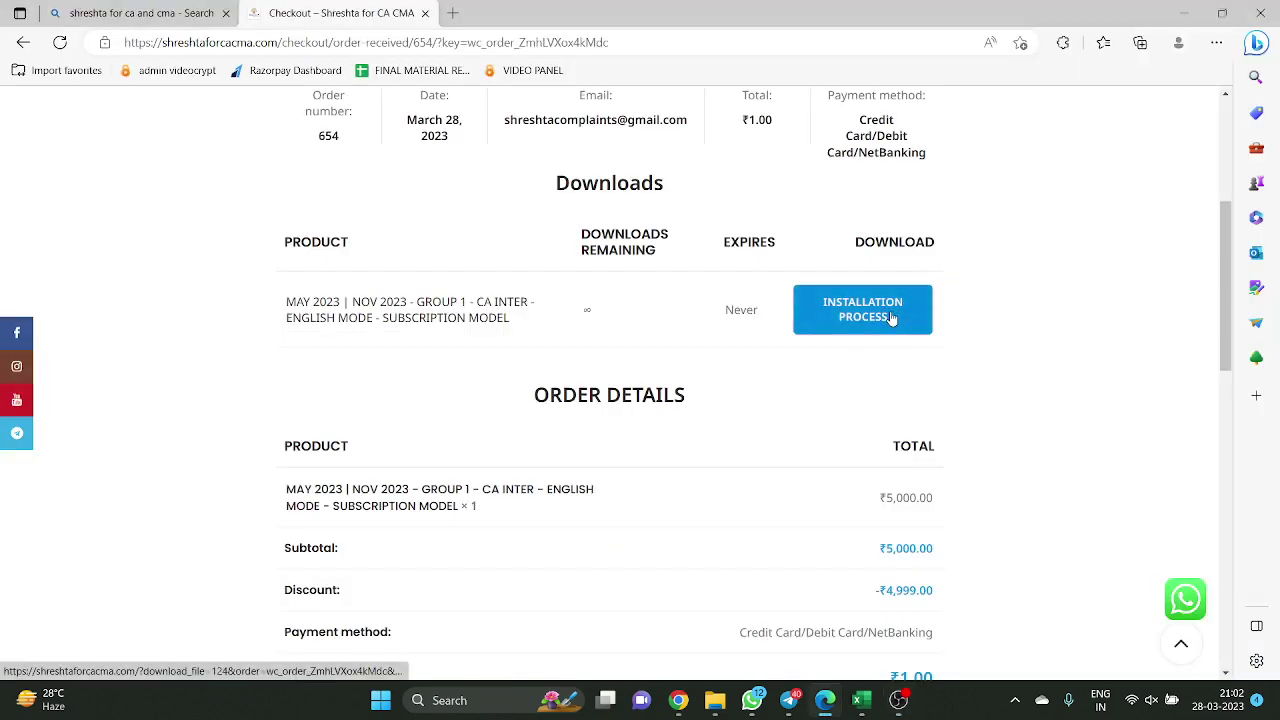
pyautogui.hotkey('alt', 'Tab')
pyautogui.hotkey('alt', 'Tab')
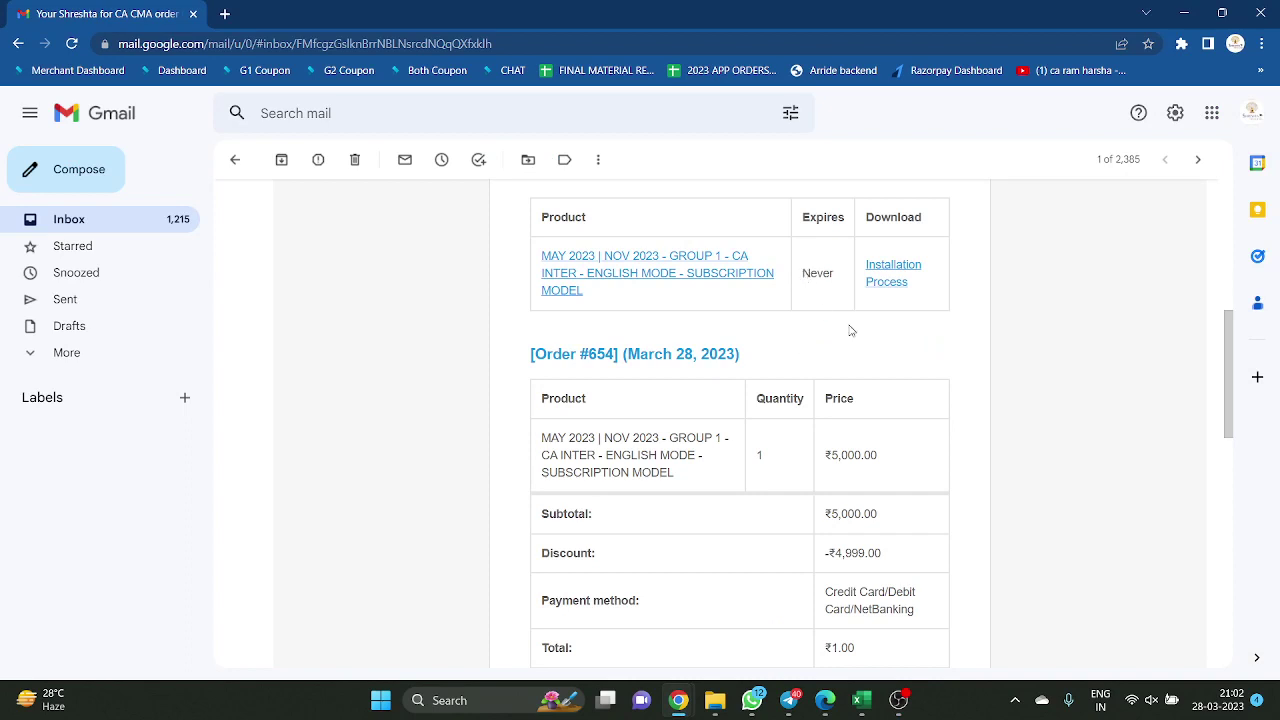
pyautogui.scroll(-4, 851, 330)
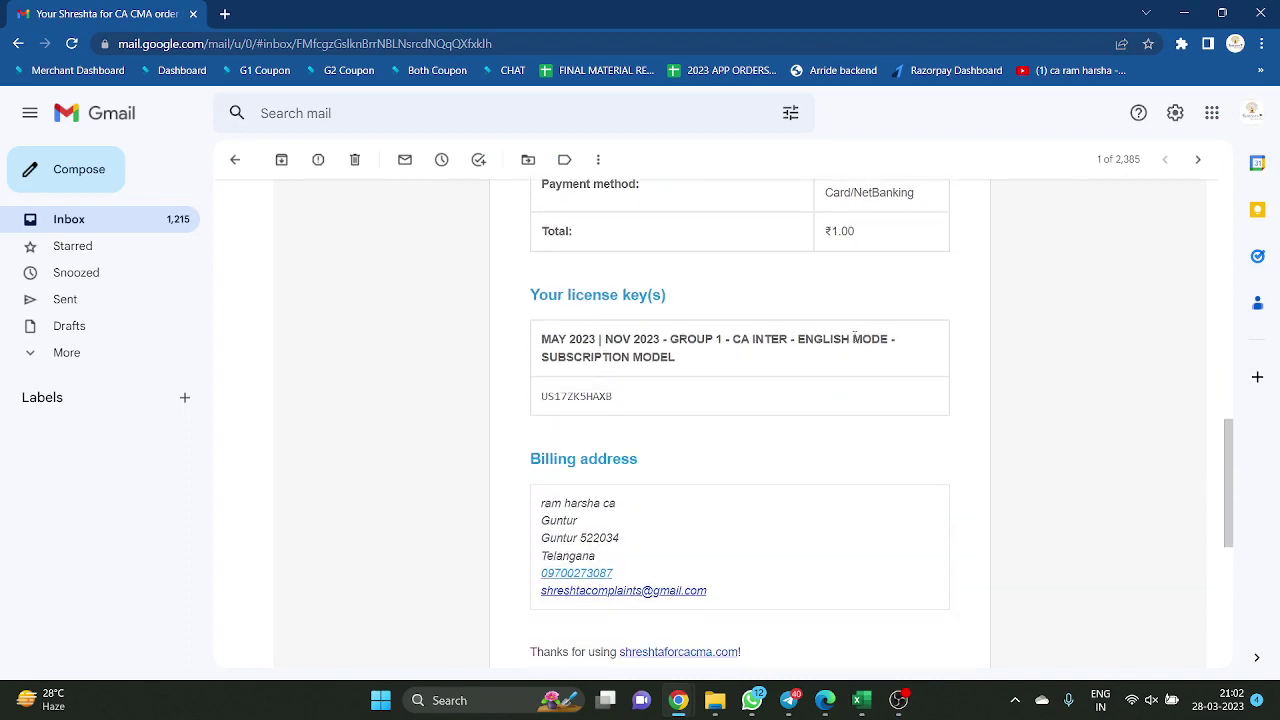
pyautogui.doubleClick(553, 400)
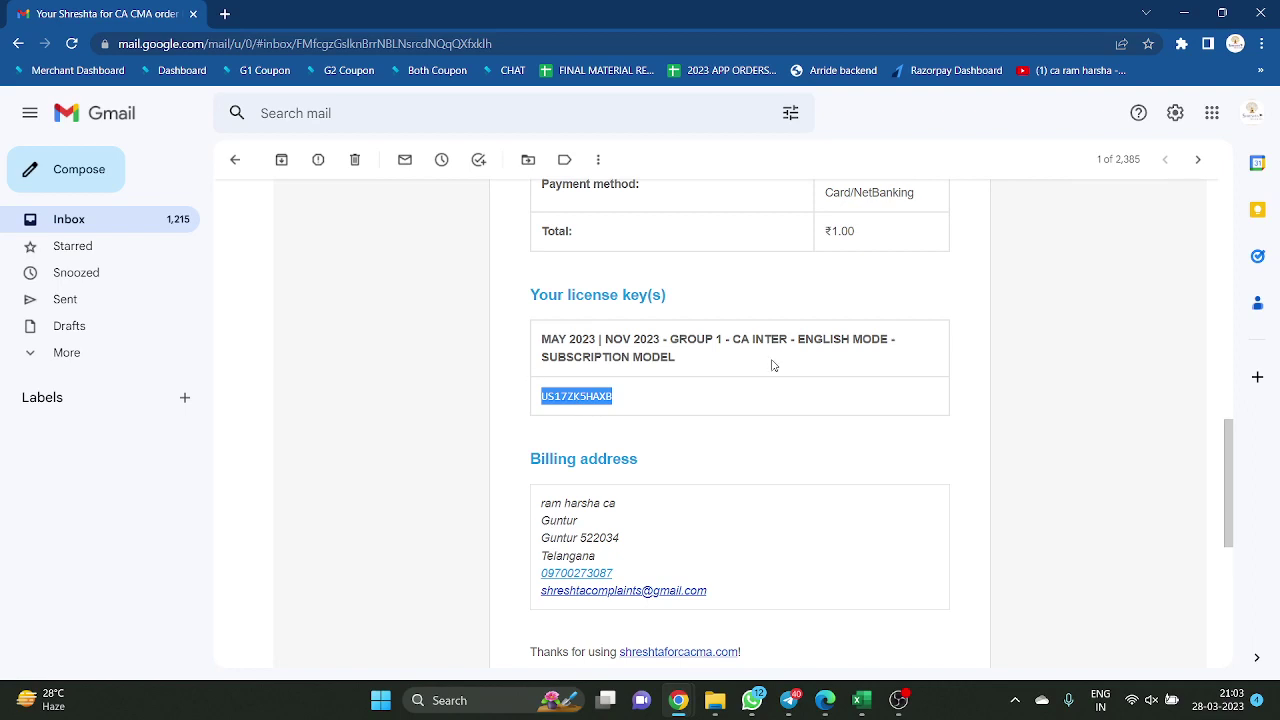
pyautogui.scroll(4, 771, 366)
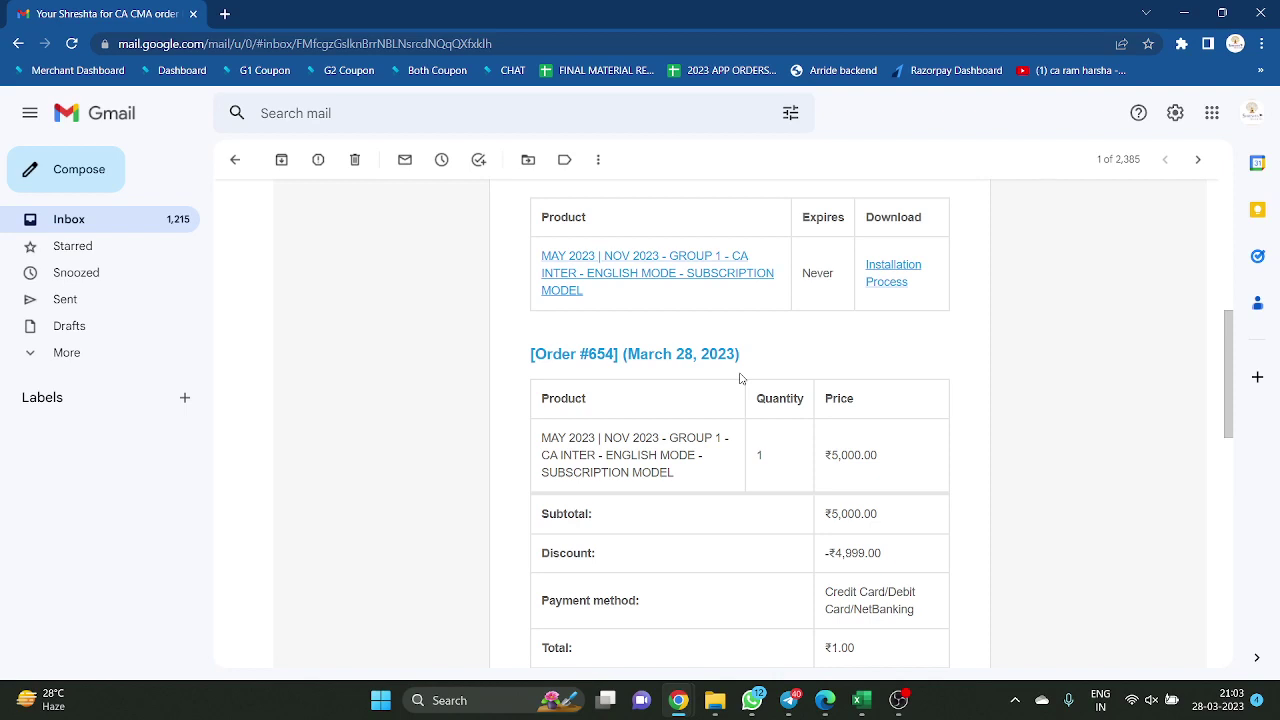
pyautogui.scroll(2, 743, 380)
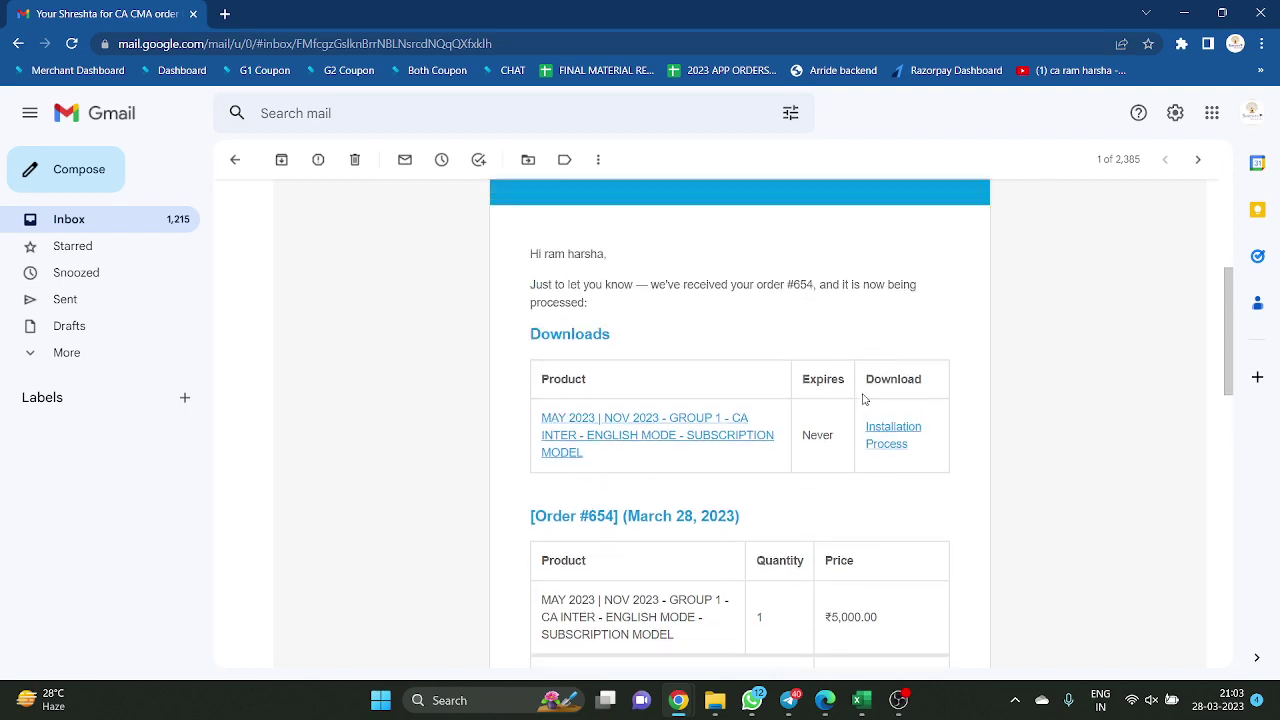
# Download the installation-process PDF G1-CA-SUBSCRIPTION-zcvju9.pdf and open it
pyautogui.click(899, 444)
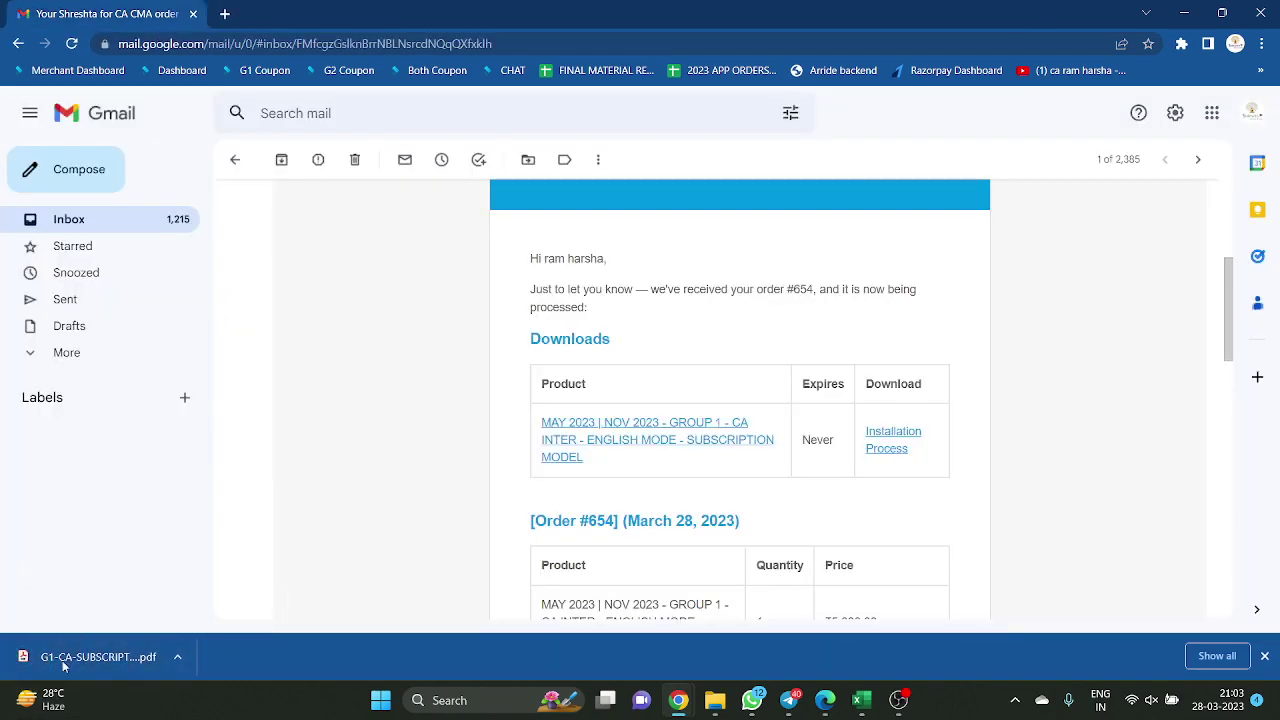
pyautogui.click(182, 660)
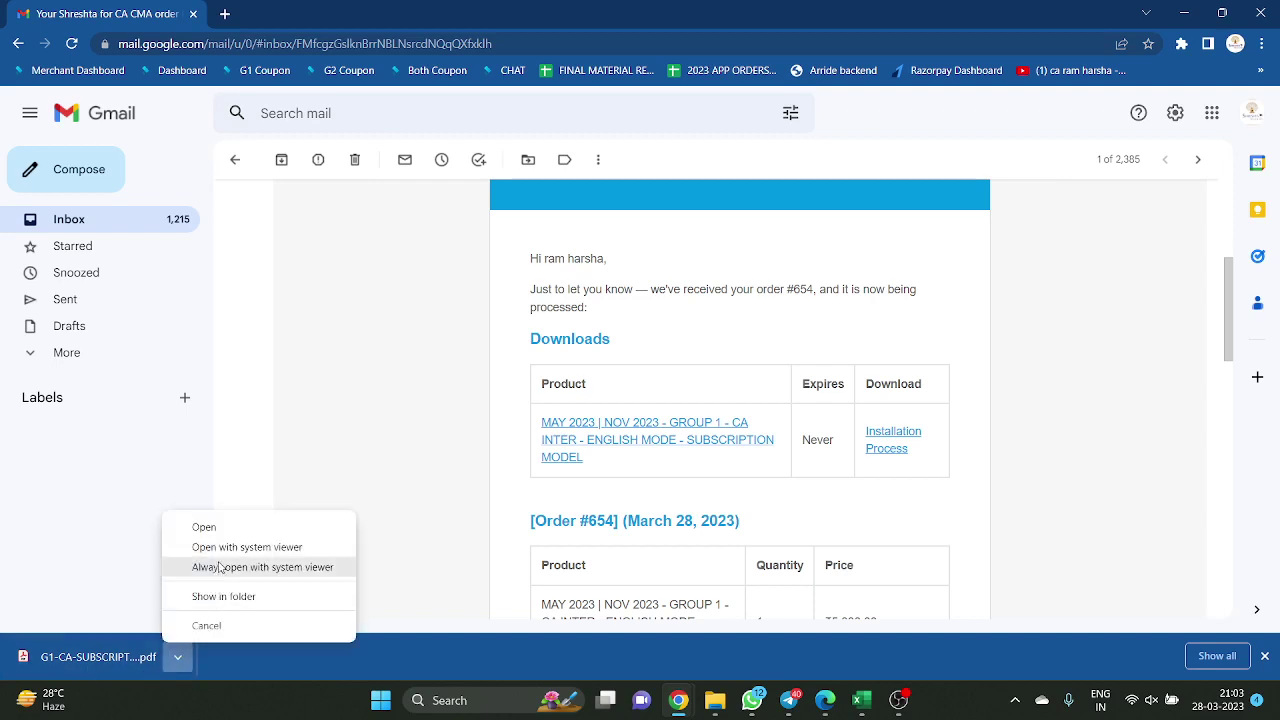
pyautogui.click(223, 527)
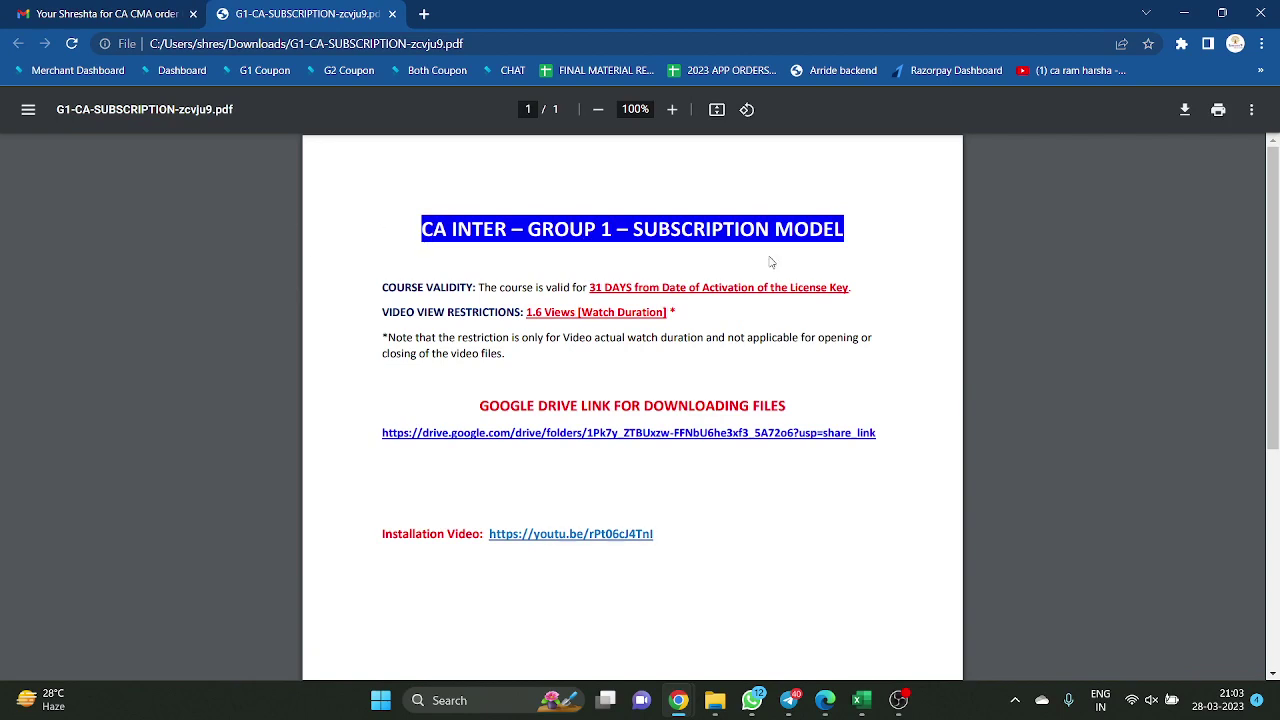
# Highlight the PDF's 31-day course validity line, then return to the Gmail order email
pyautogui.moveTo(586, 287); pyautogui.dragTo(862, 287)
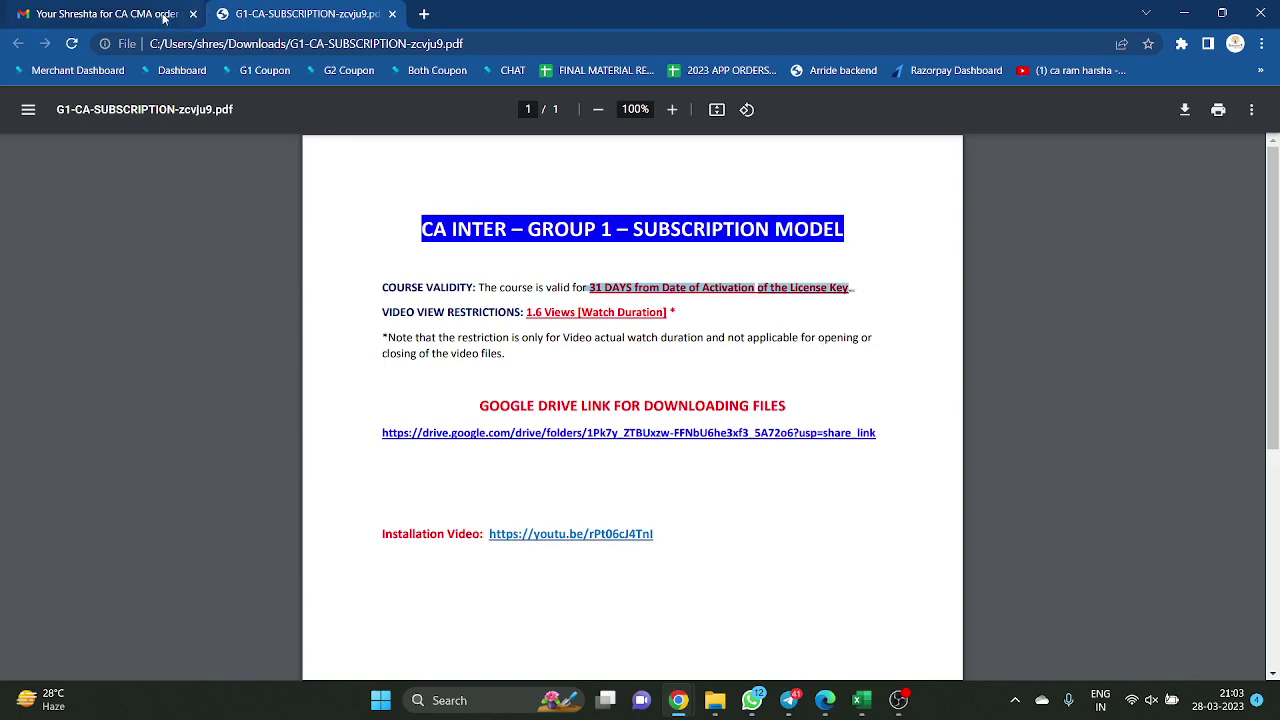
pyautogui.click(165, 16)
pyautogui.scroll(-1, 845, 383)
pyautogui.scroll(-5, 845, 383)
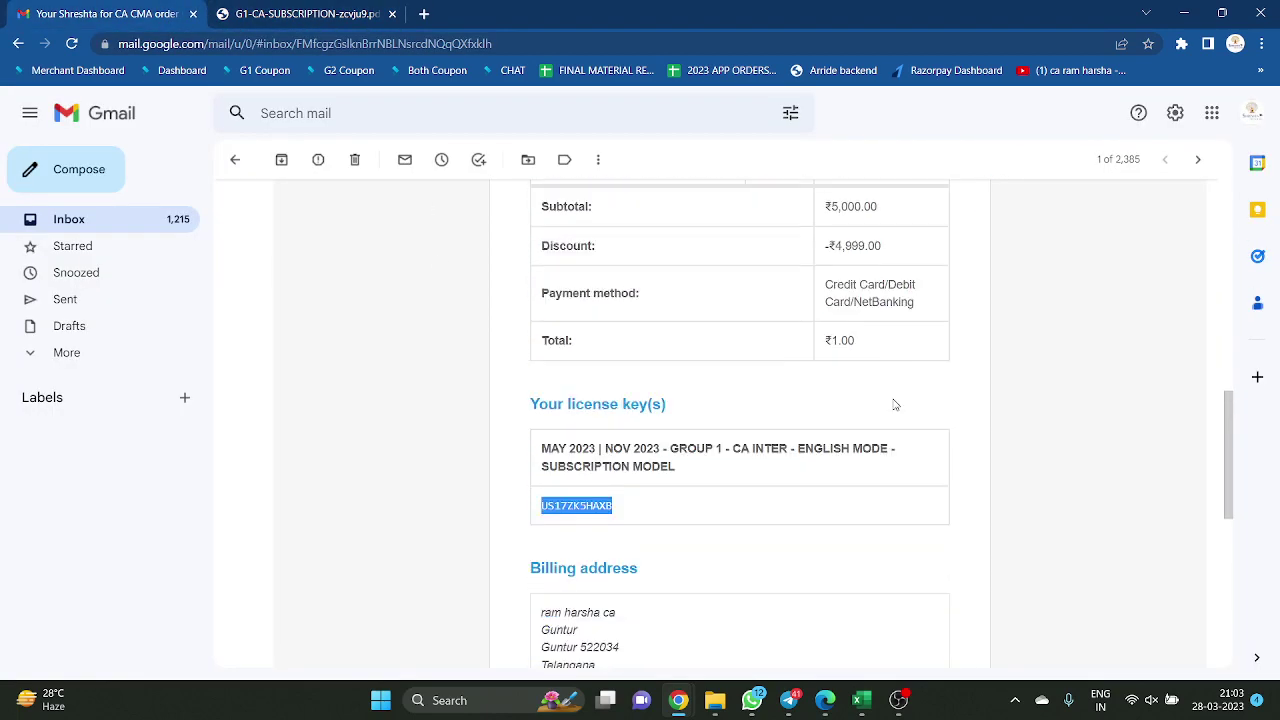
# Deselect the license key and switch between the Gmail email and the Edge order page
pyautogui.click(590, 497)
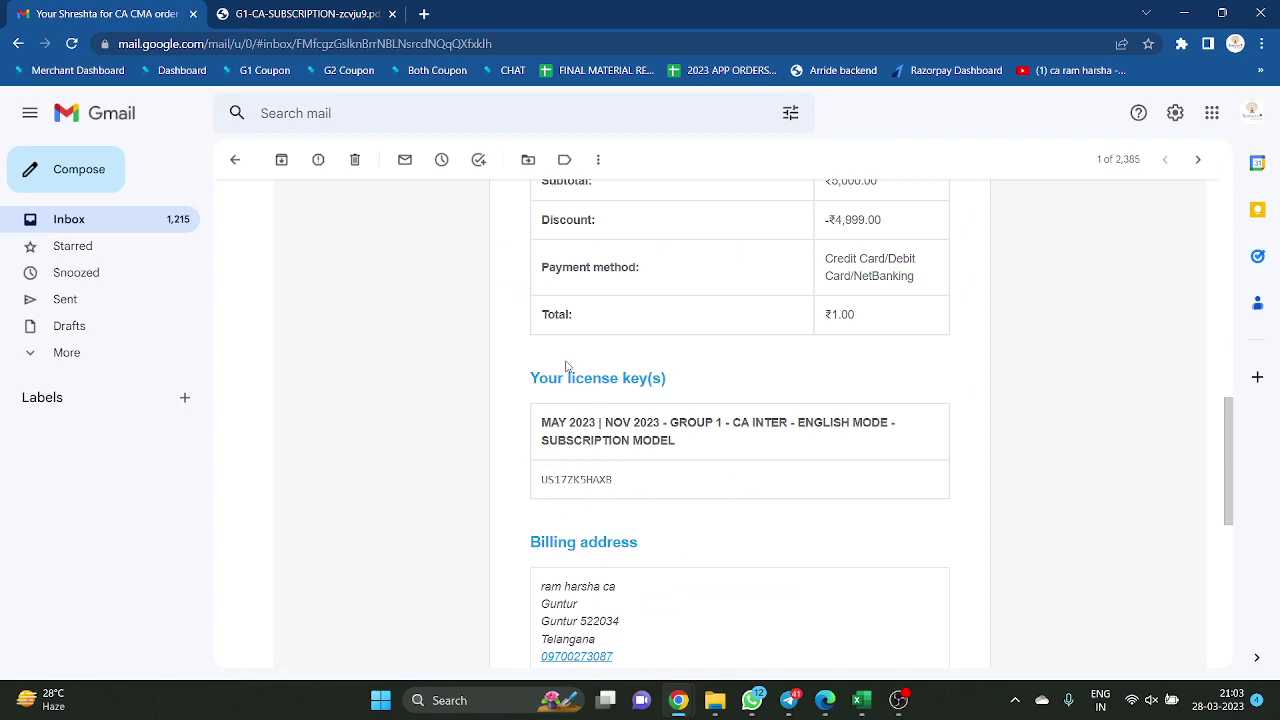
pyautogui.hotkey('alt', 'Tab')
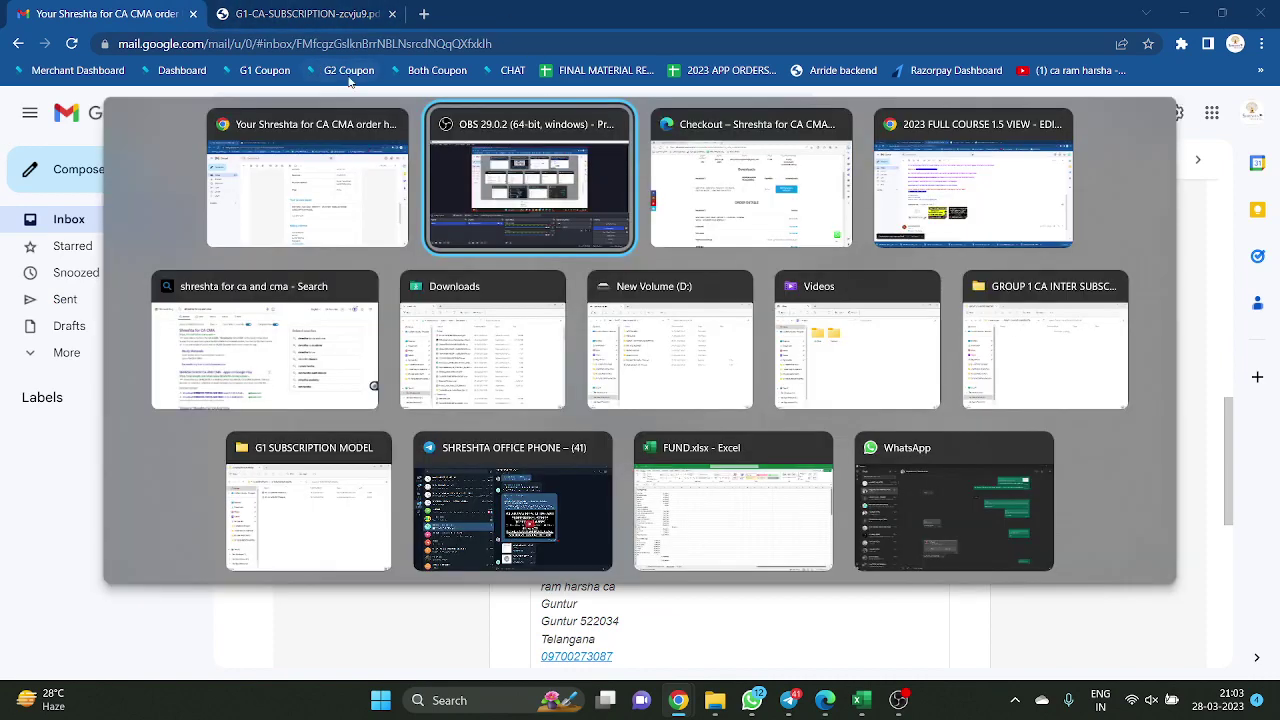
pyautogui.hotkey('alt', 'Tab')
pyautogui.hotkey('alt', 'Tab')
pyautogui.click(395, 112)
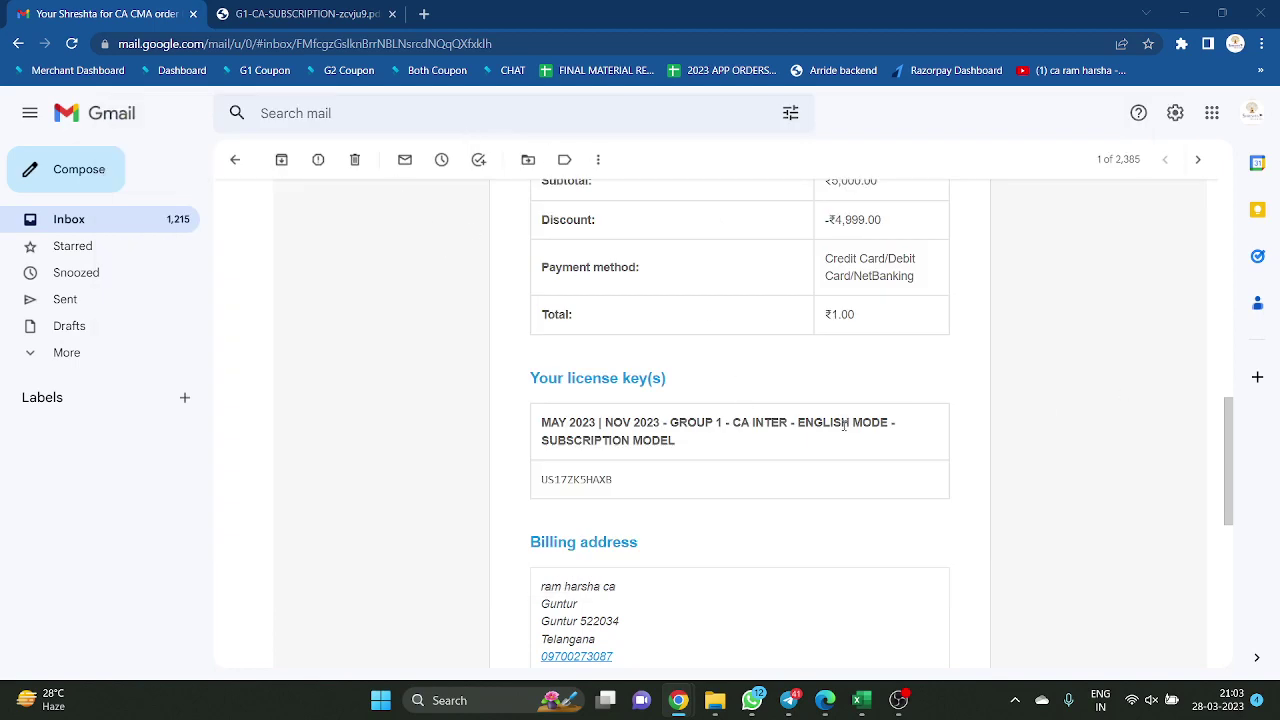
pyautogui.scroll(4, 880, 445)
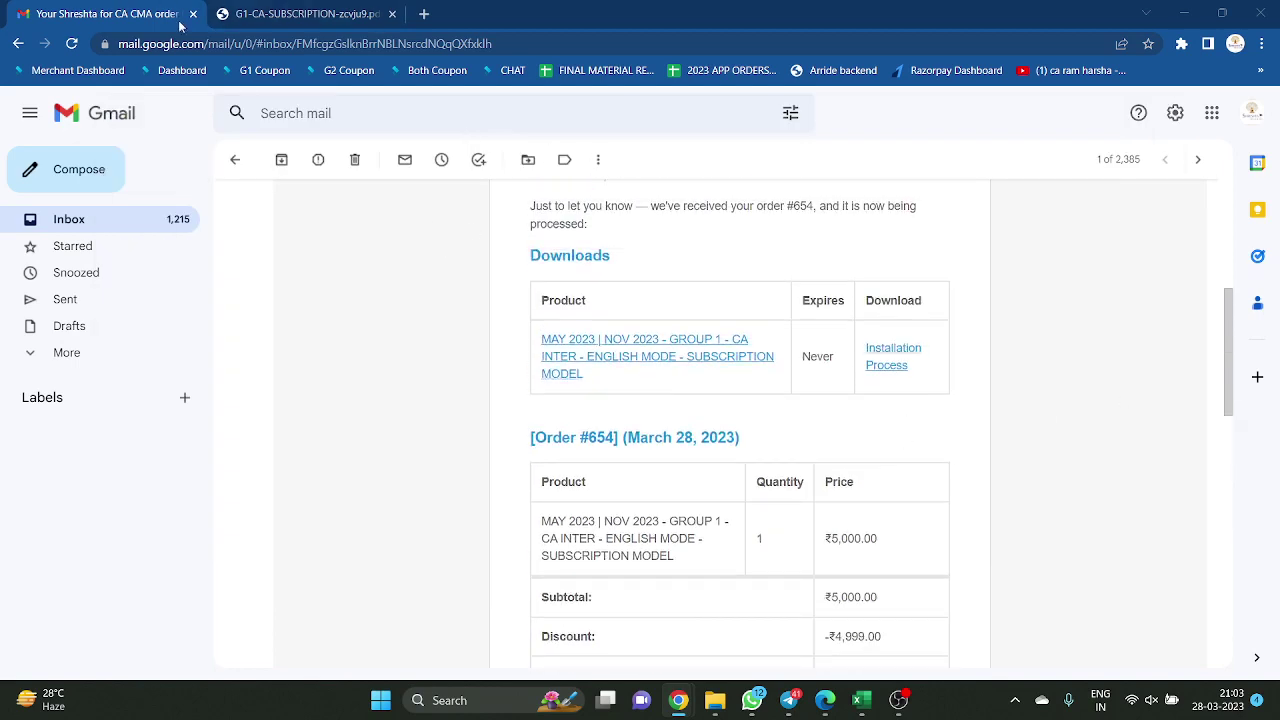
pyautogui.click(824, 700)
pyautogui.scroll(-5, 861, 413)
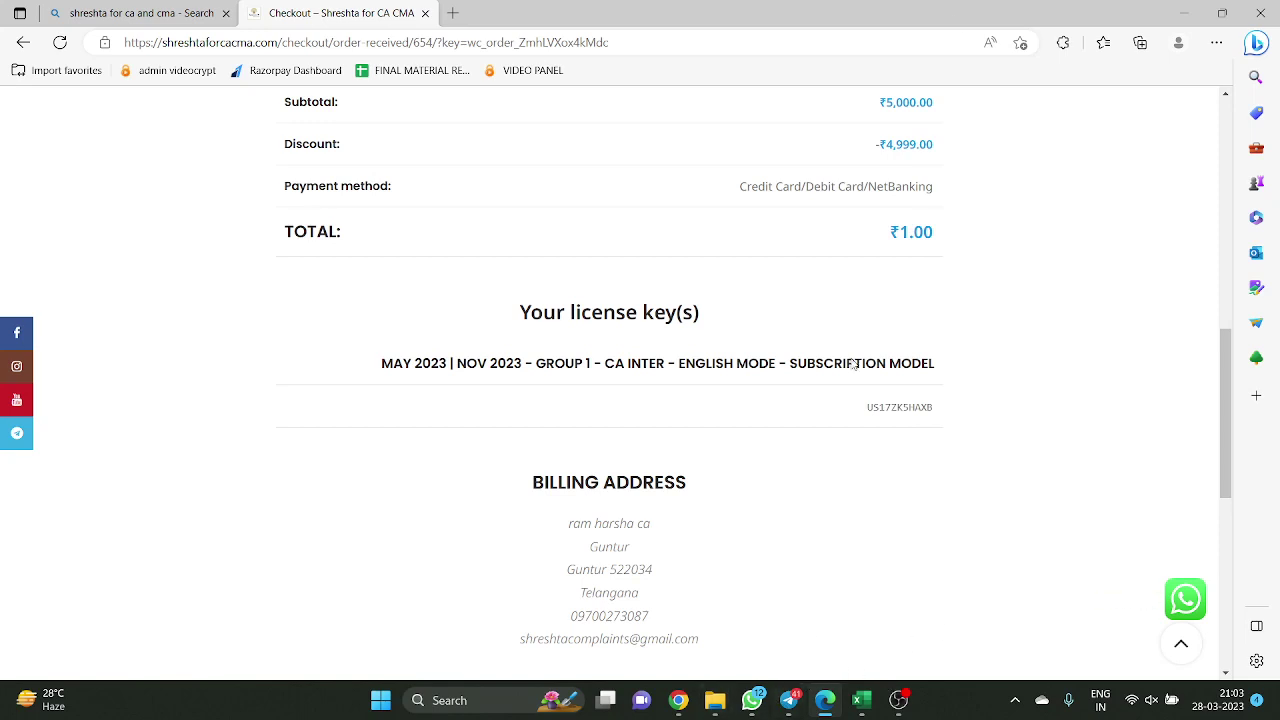
# Cycle through the Bing search and Gmail order email windows back to the checkout page
pyautogui.hotkey('alt', 'Tab')
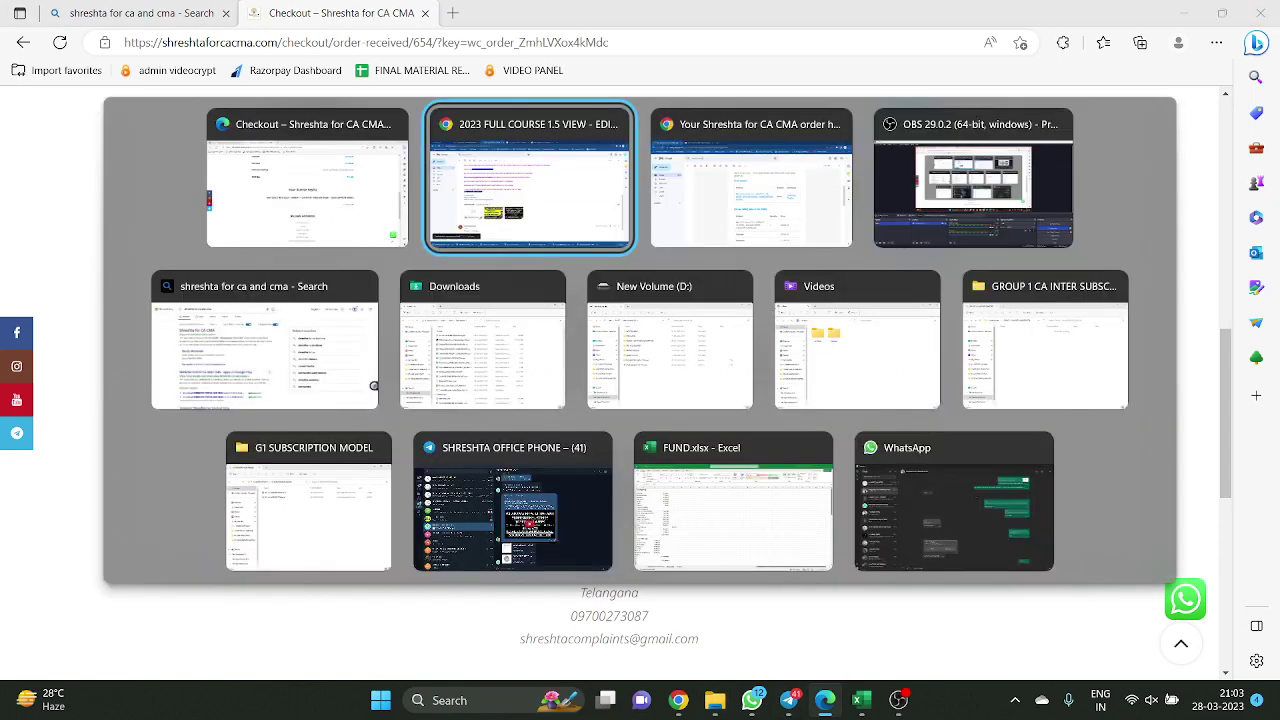
pyautogui.press('Tab')
pyautogui.press('Tab')
pyautogui.press('Tab')
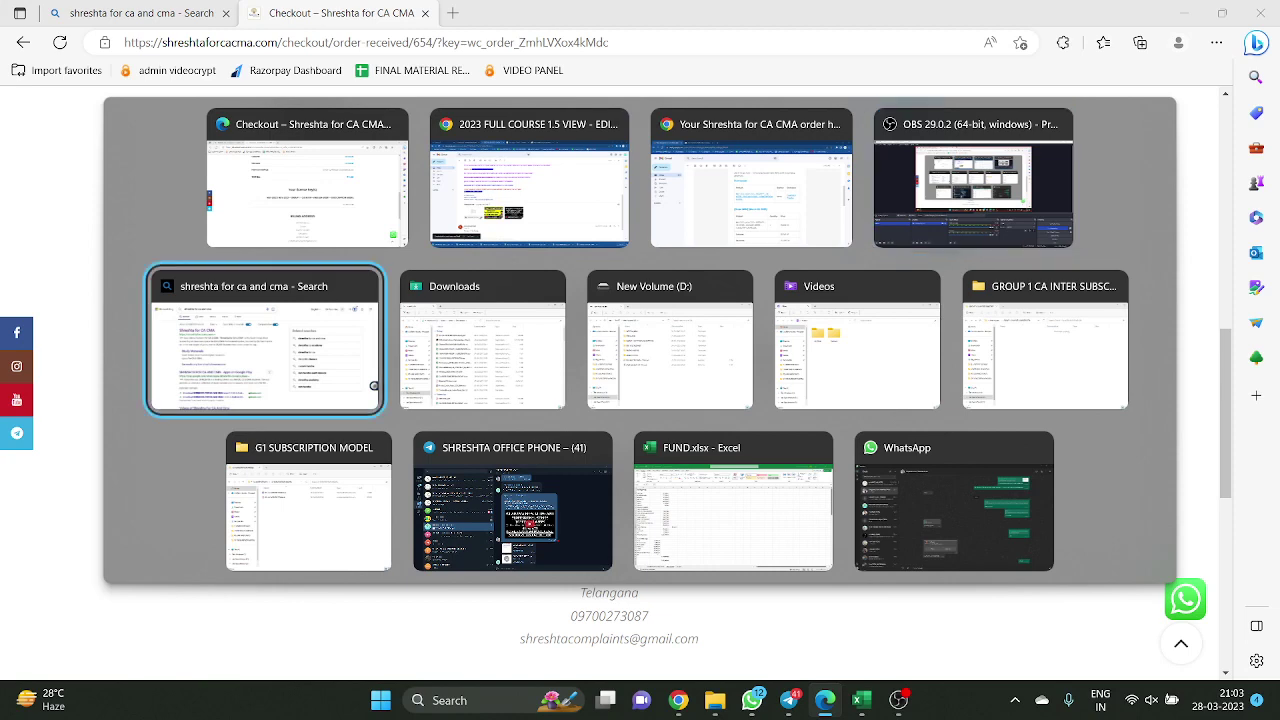
pyautogui.hotkey('alt', 'Tab')
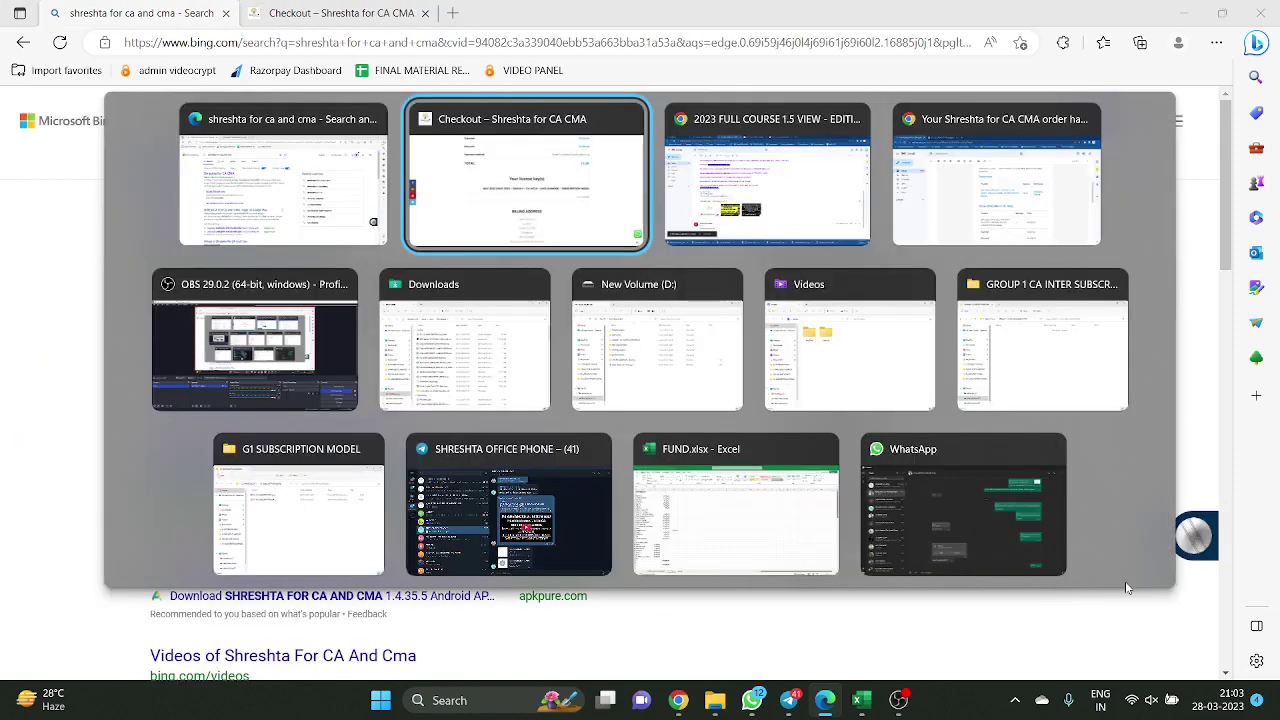
pyautogui.press('Tab')
pyautogui.press('Tab')
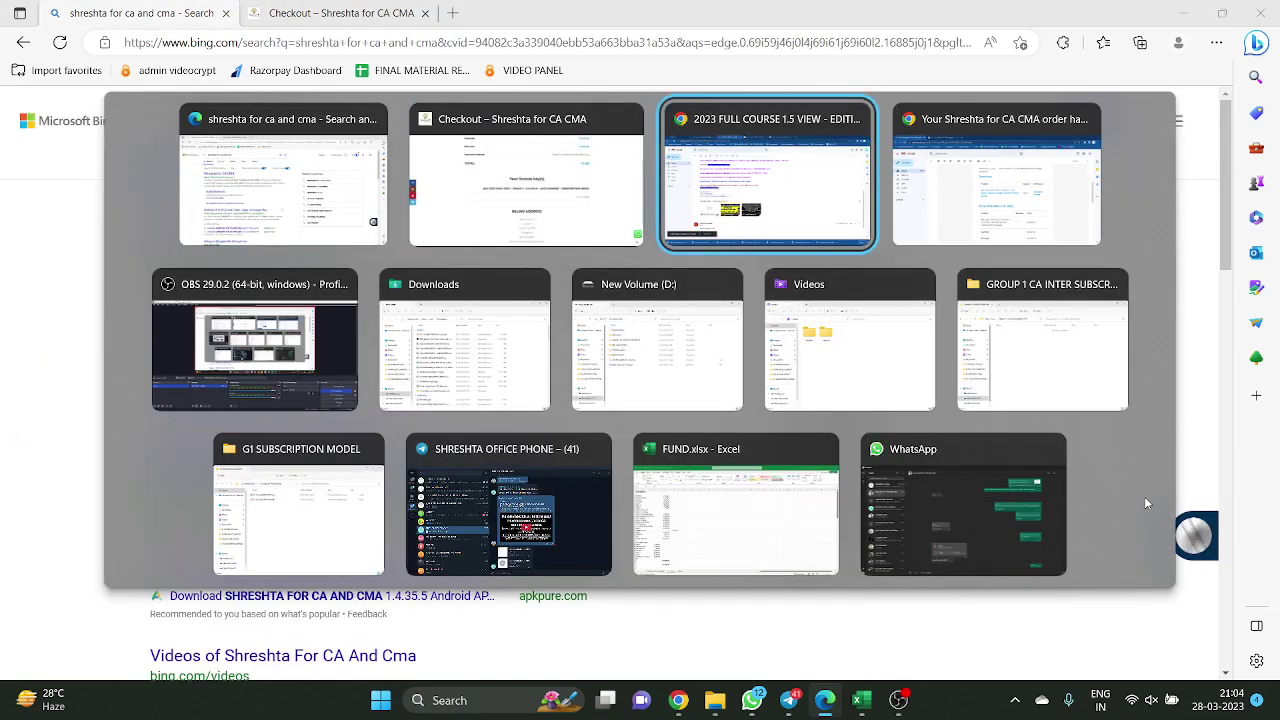
pyautogui.hotkey('alt', 'Tab')
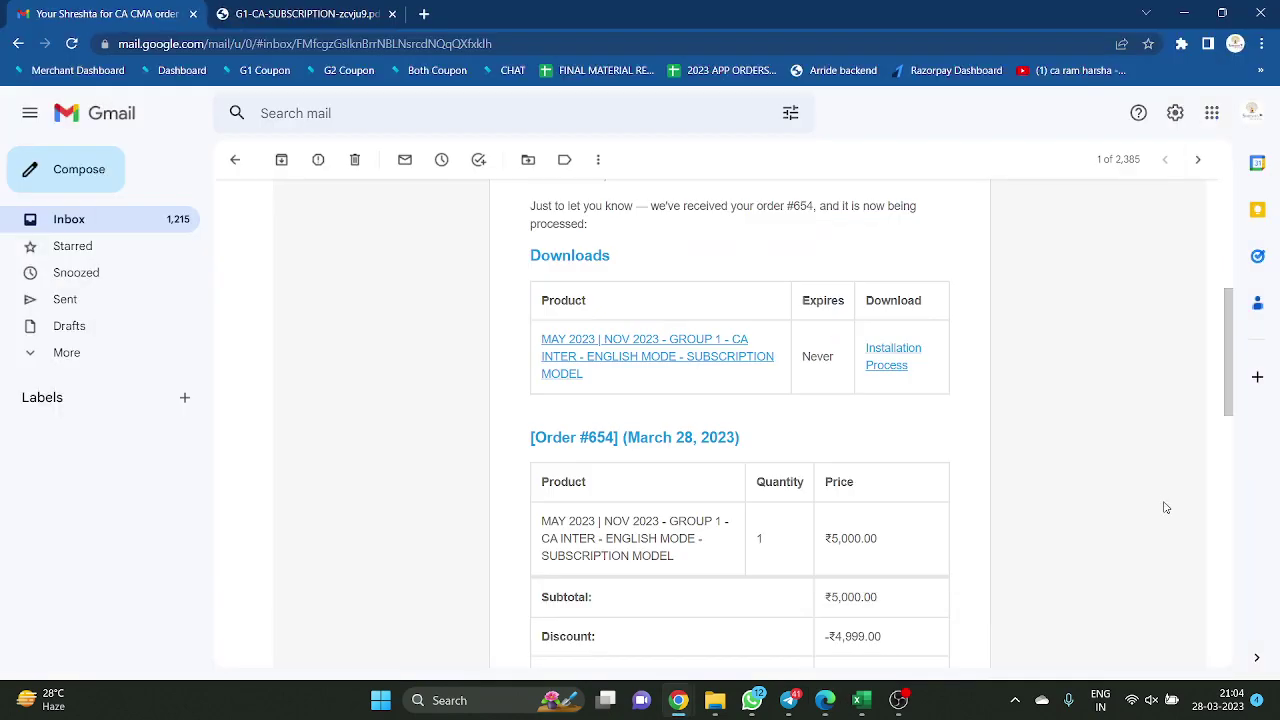
pyautogui.hotkey('alt', 'Tab')
pyautogui.hotkey('alt', 'Tab')
pyautogui.press('Tab')
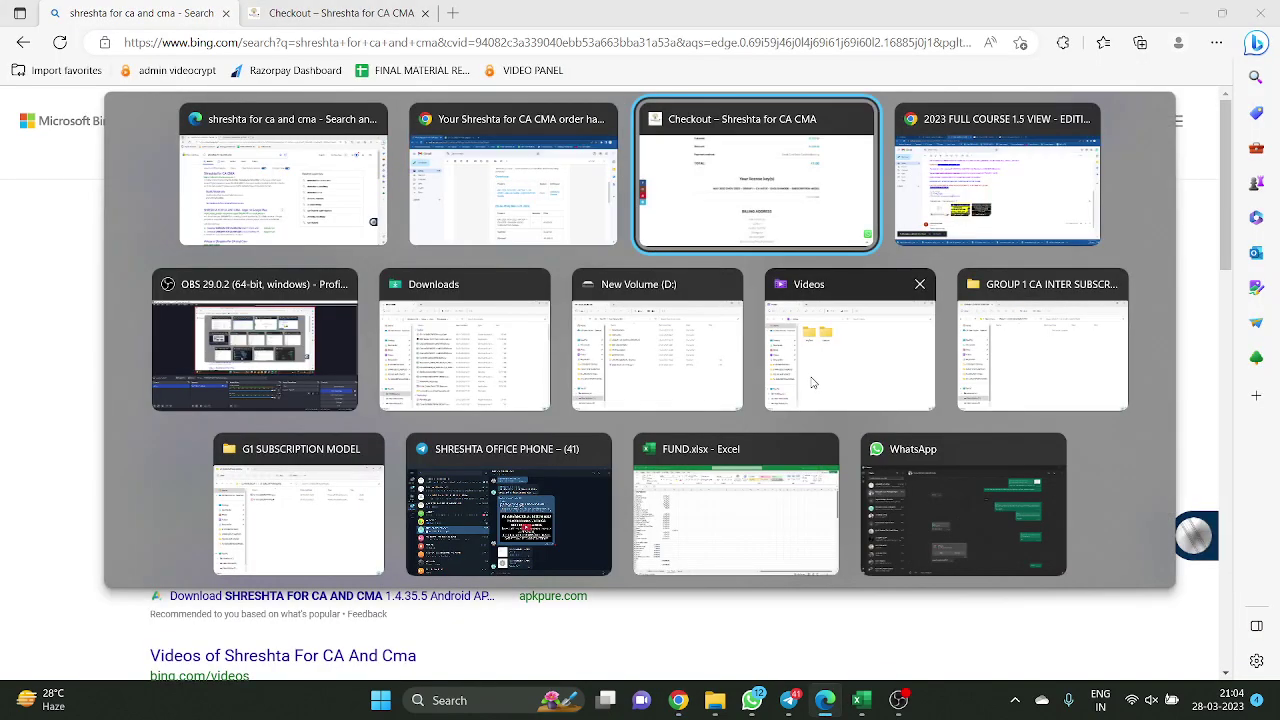
pyautogui.hotkey('alt', 'Tab')
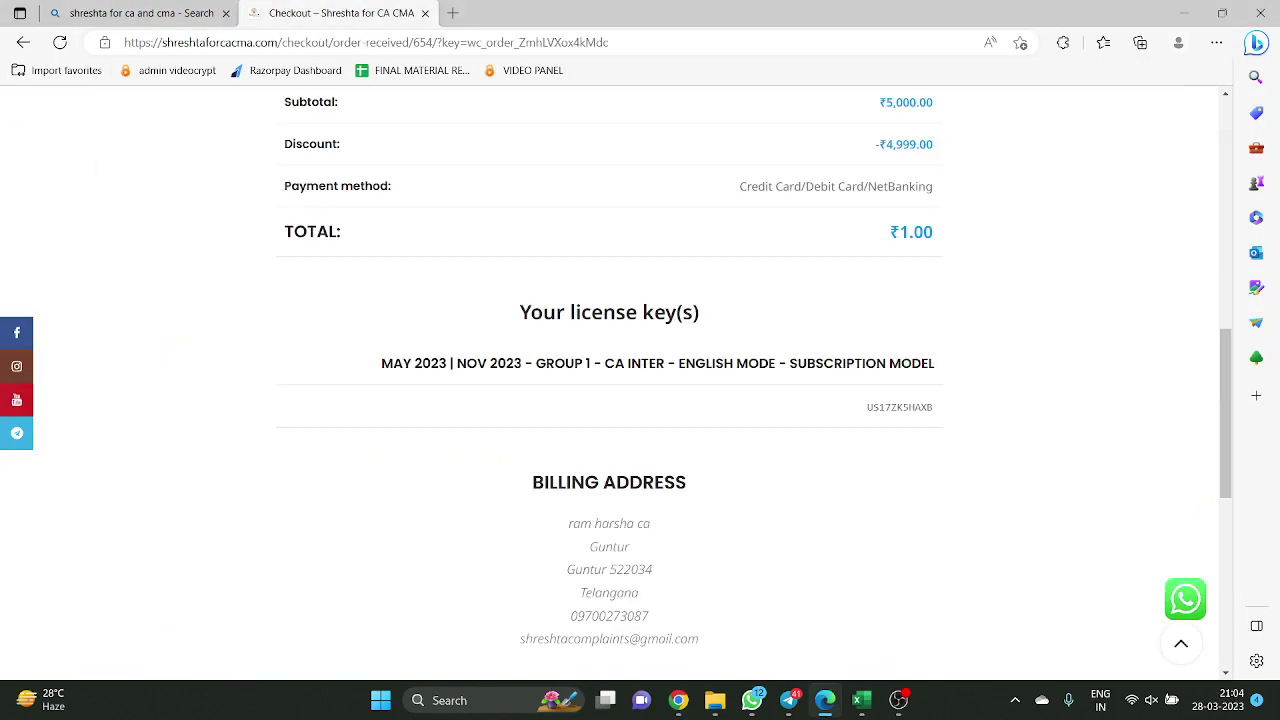
pyautogui.hotkey('alt', 'Tab')
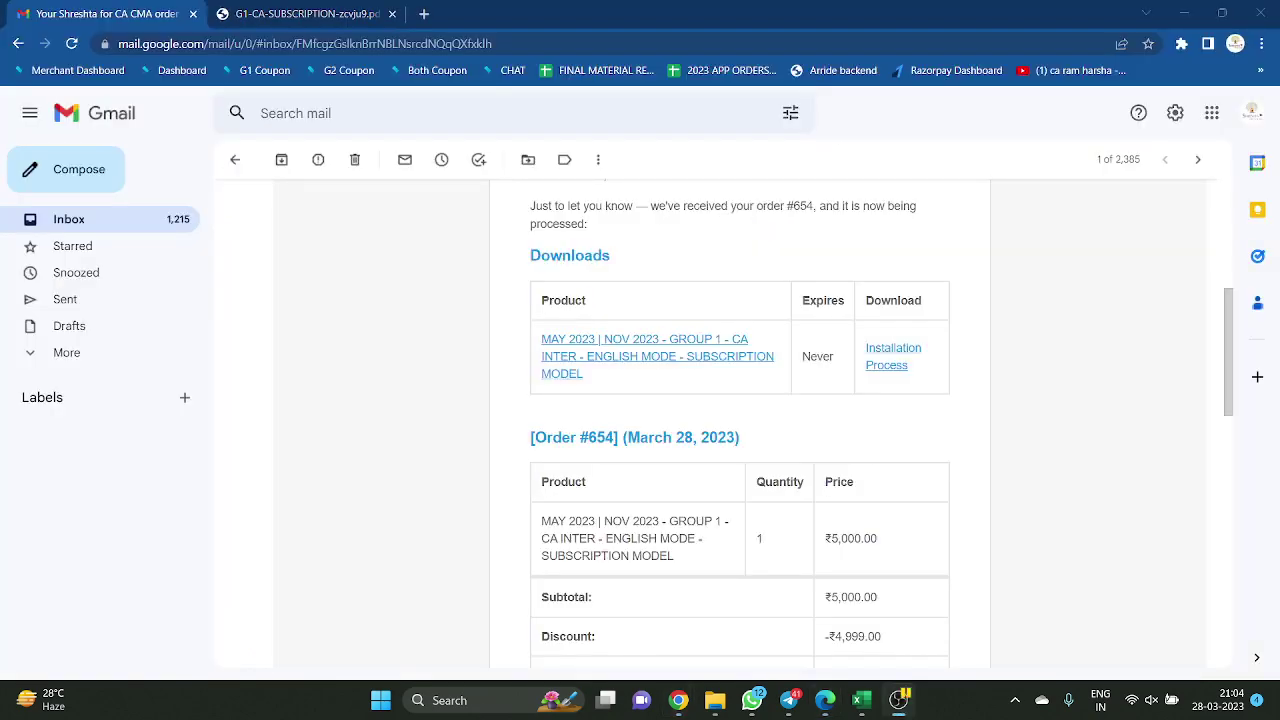
# Check the subscription PDF tab and order email, finishing on the Edge order-complete page
pyautogui.hotkey('ctrl', 'Tab')
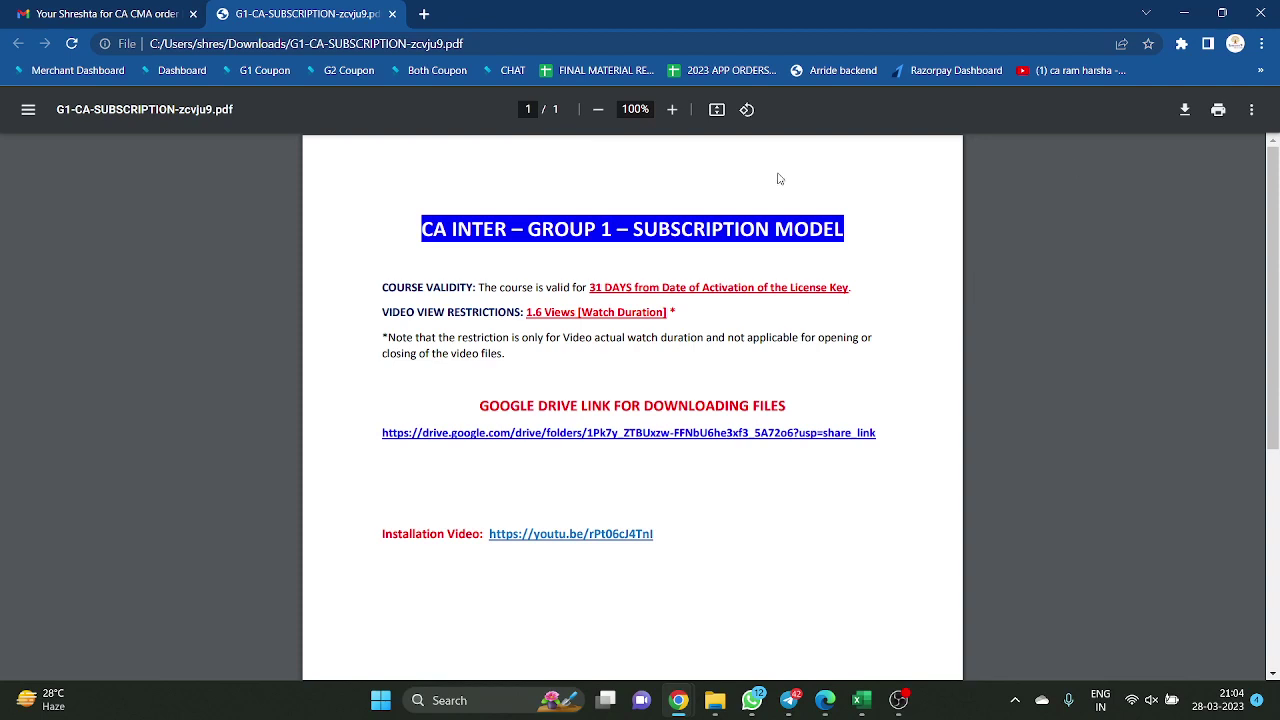
pyautogui.click(140, 12)
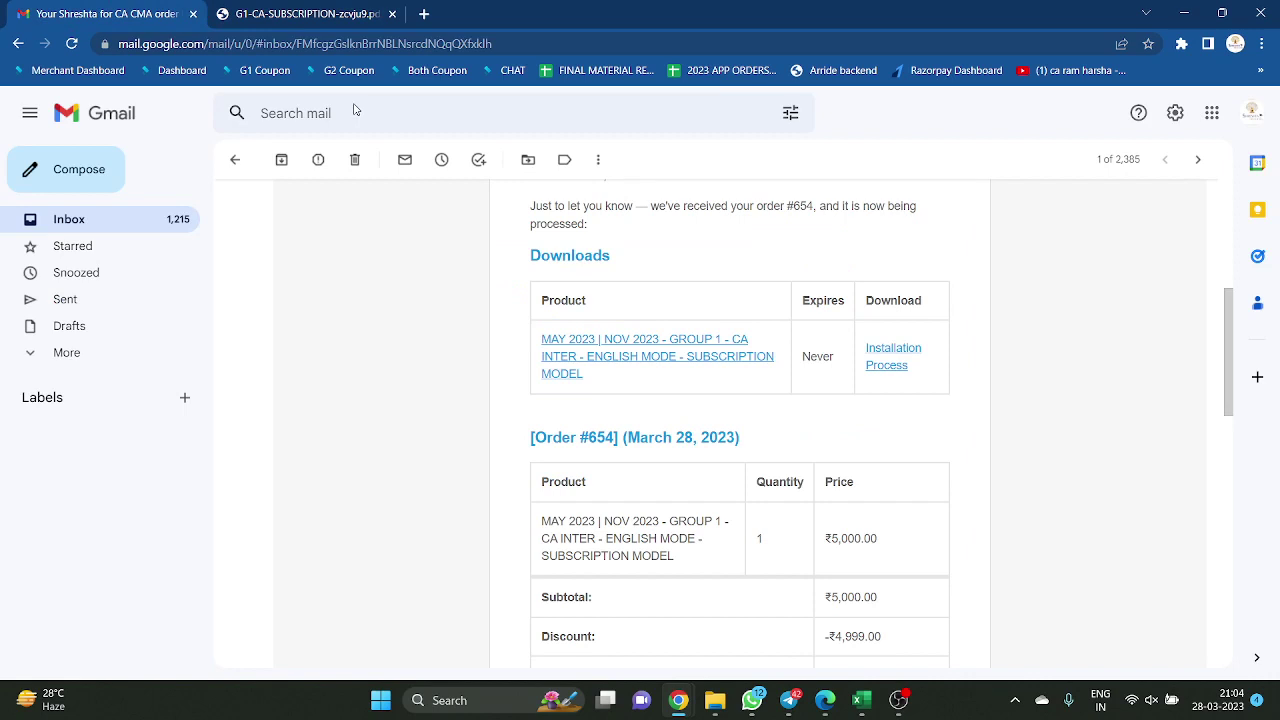
pyautogui.scroll(1, 990, 420)
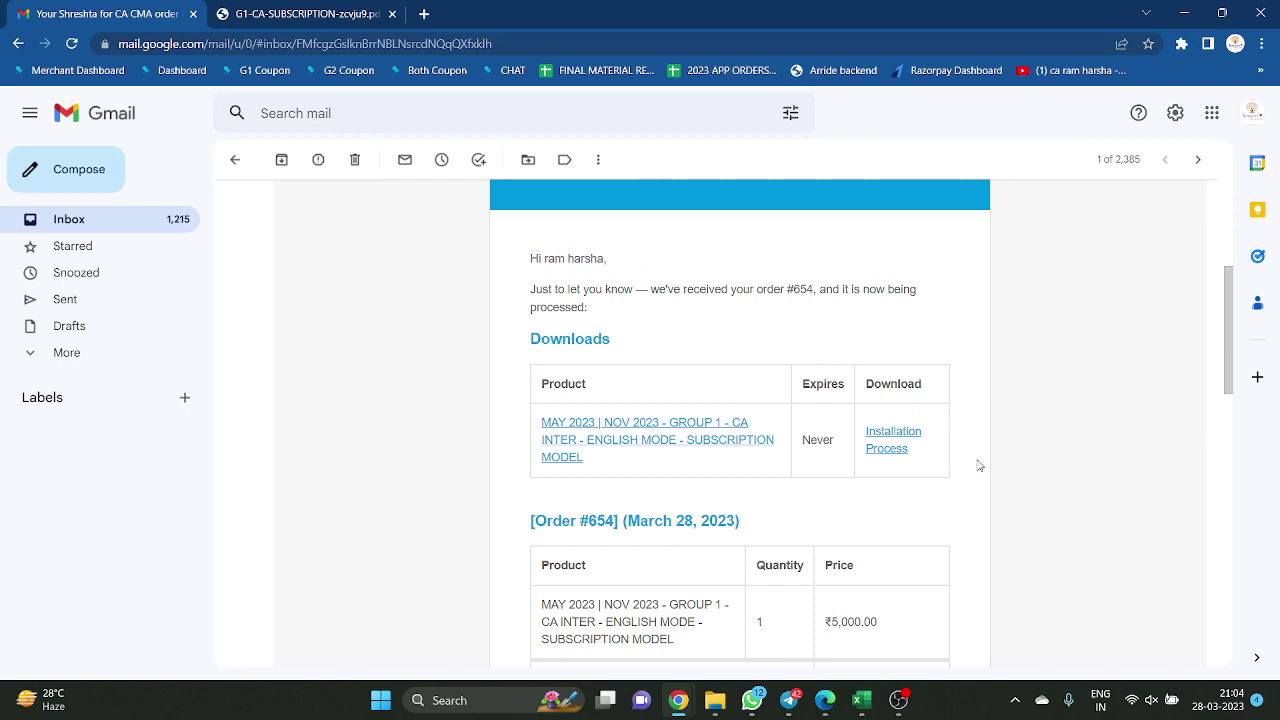
pyautogui.moveTo(686, 706)
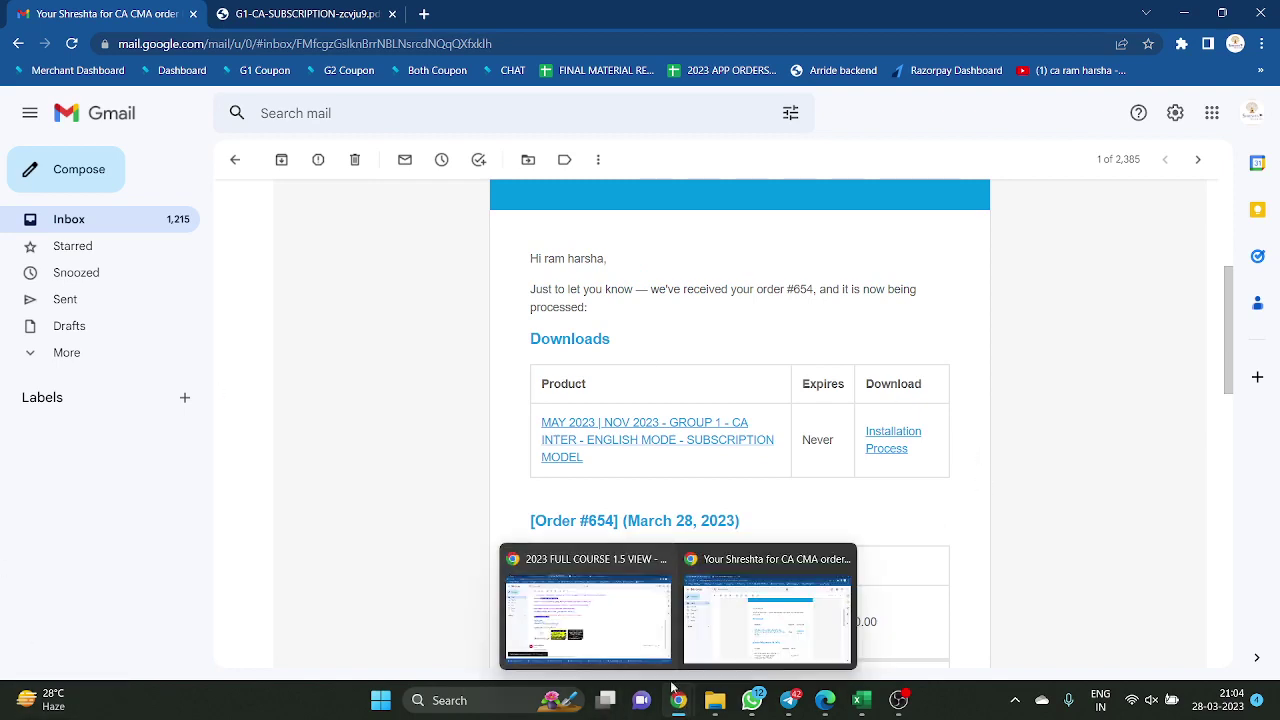
pyautogui.click(760, 624)
pyautogui.scroll(3, 892, 250)
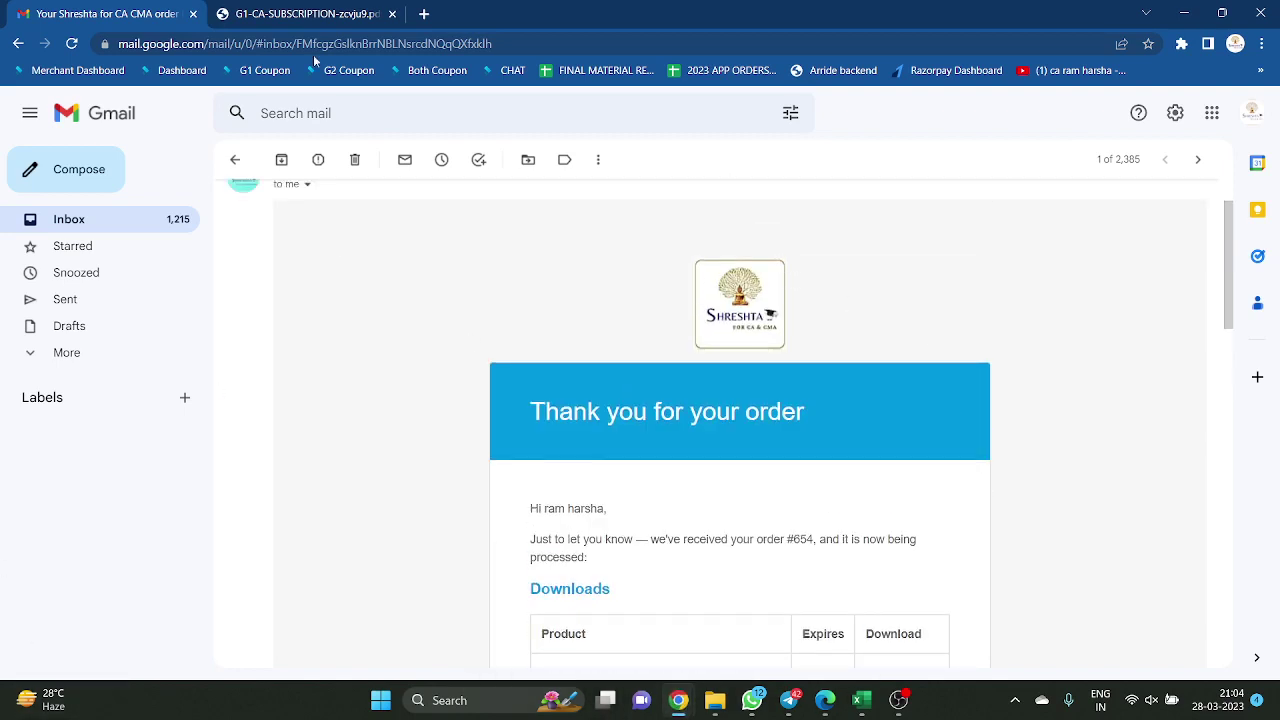
pyautogui.click(312, 14)
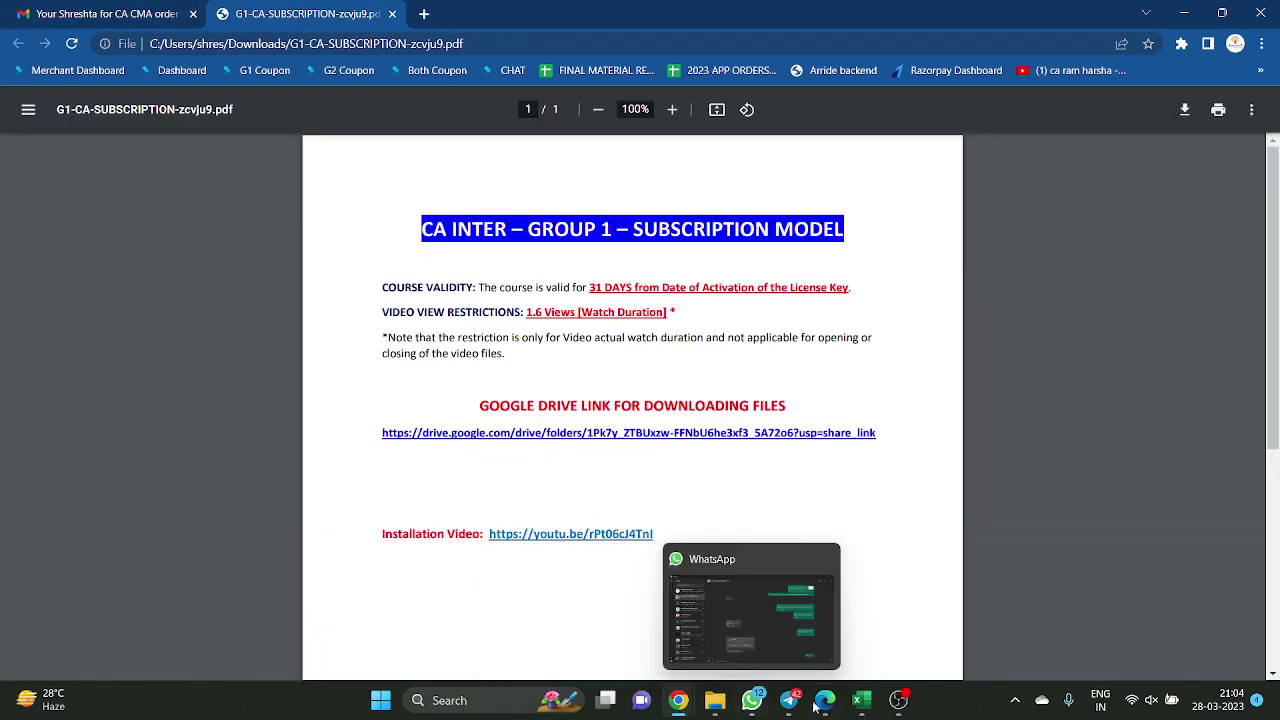
pyautogui.click(825, 700)
pyautogui.scroll(1, 688, 259)
pyautogui.scroll(10, 688, 259)
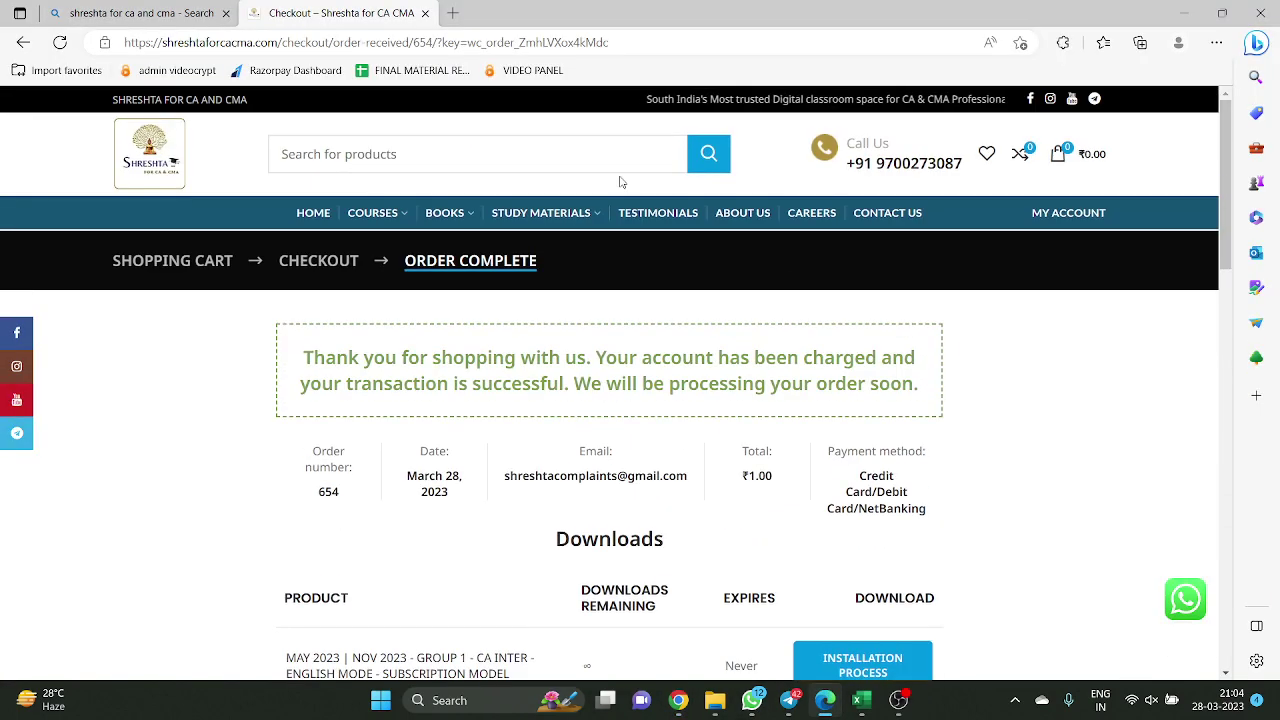
# Open My Account > Orders and view the latest order's details
pyautogui.moveTo(1087, 214)
pyautogui.click(1060, 283)
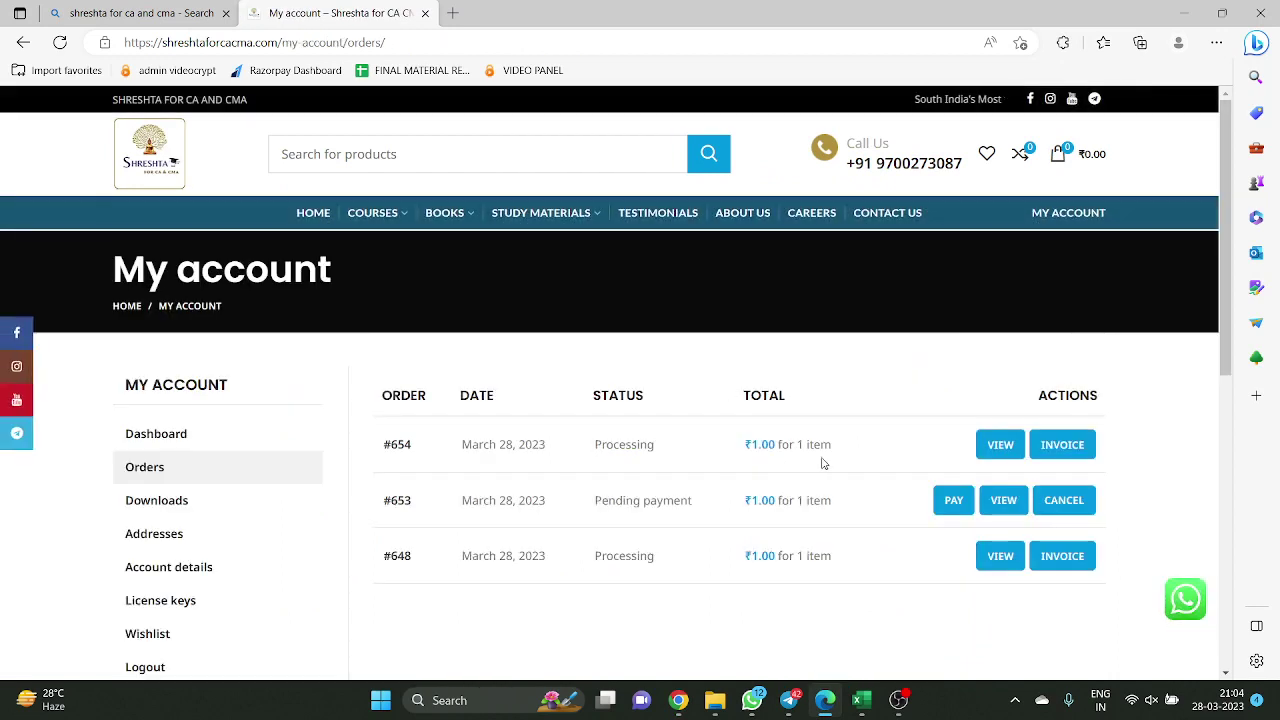
pyautogui.moveTo(463, 446); pyautogui.dragTo(990, 476)
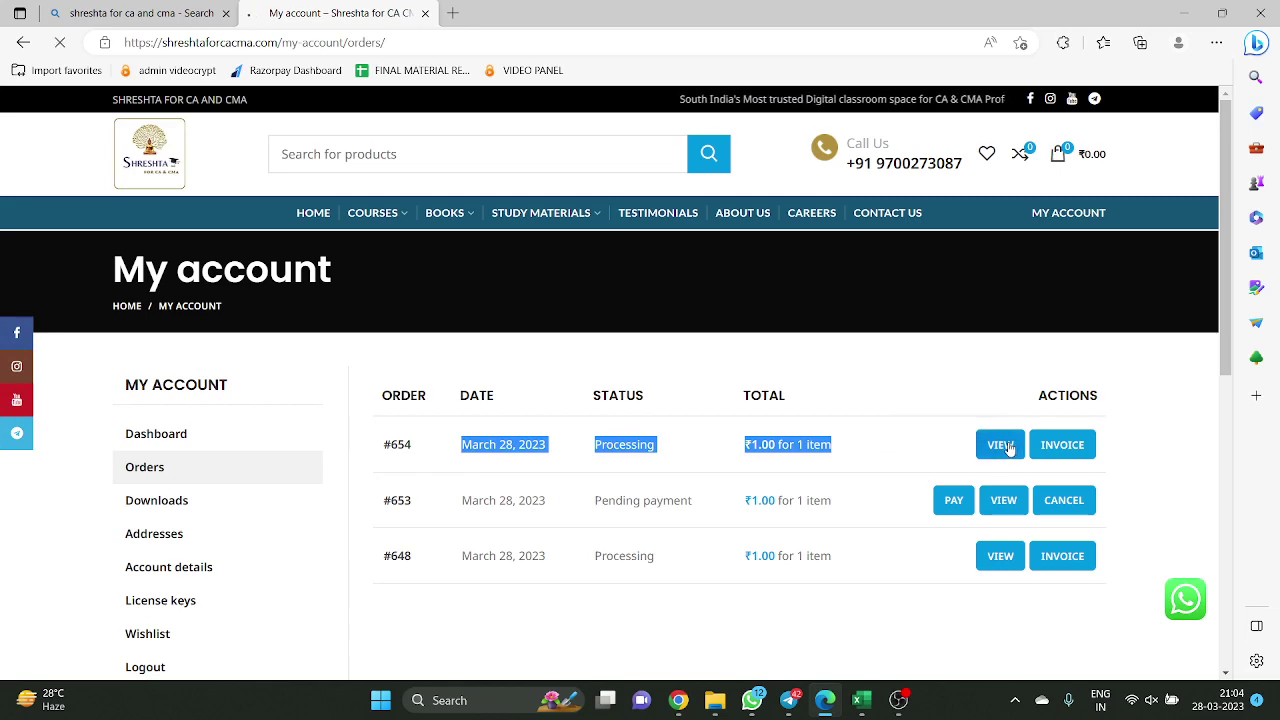
pyautogui.click(1003, 447)
# Review the order's license key, then download and open G1-CA-SUBSCRIPTION-zcvju9(1).pdf in a new tab
pyautogui.scroll(-8, 961, 457)
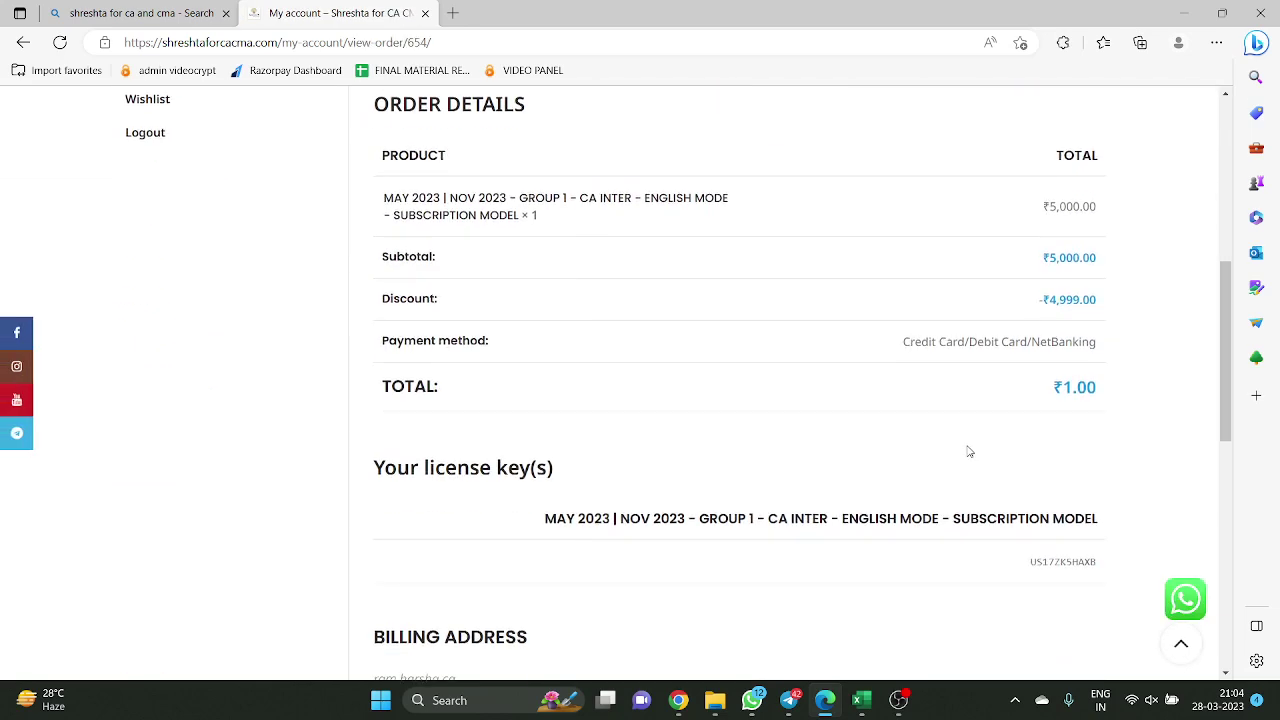
pyautogui.doubleClick(1047, 293)
pyautogui.click(1022, 395)
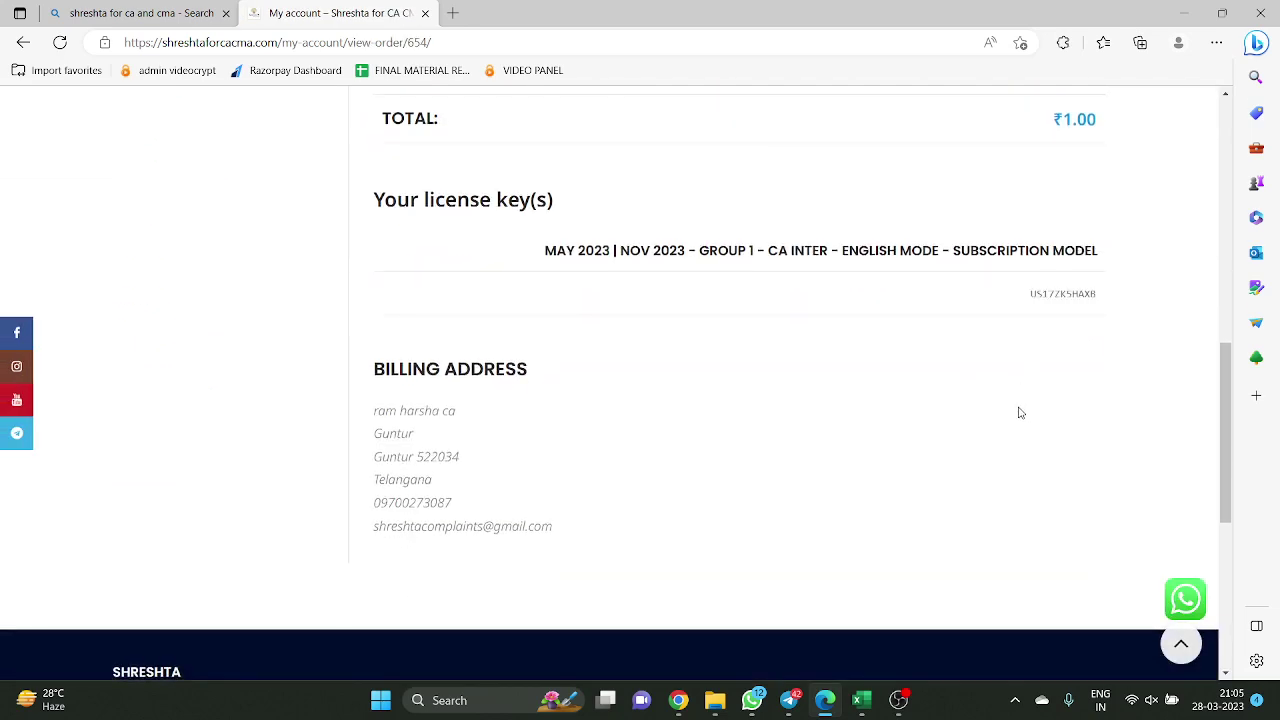
pyautogui.scroll(4, 1017, 415)
pyautogui.scroll(4, 1000, 440)
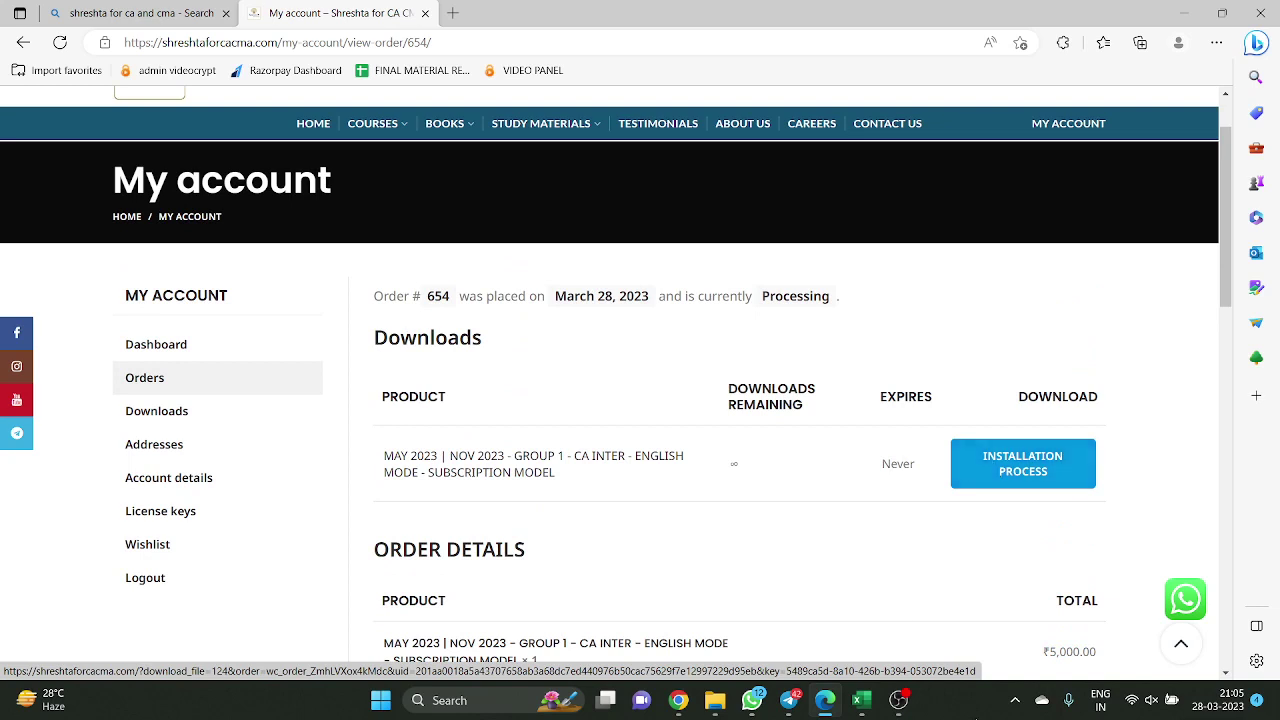
pyautogui.click(1025, 472)
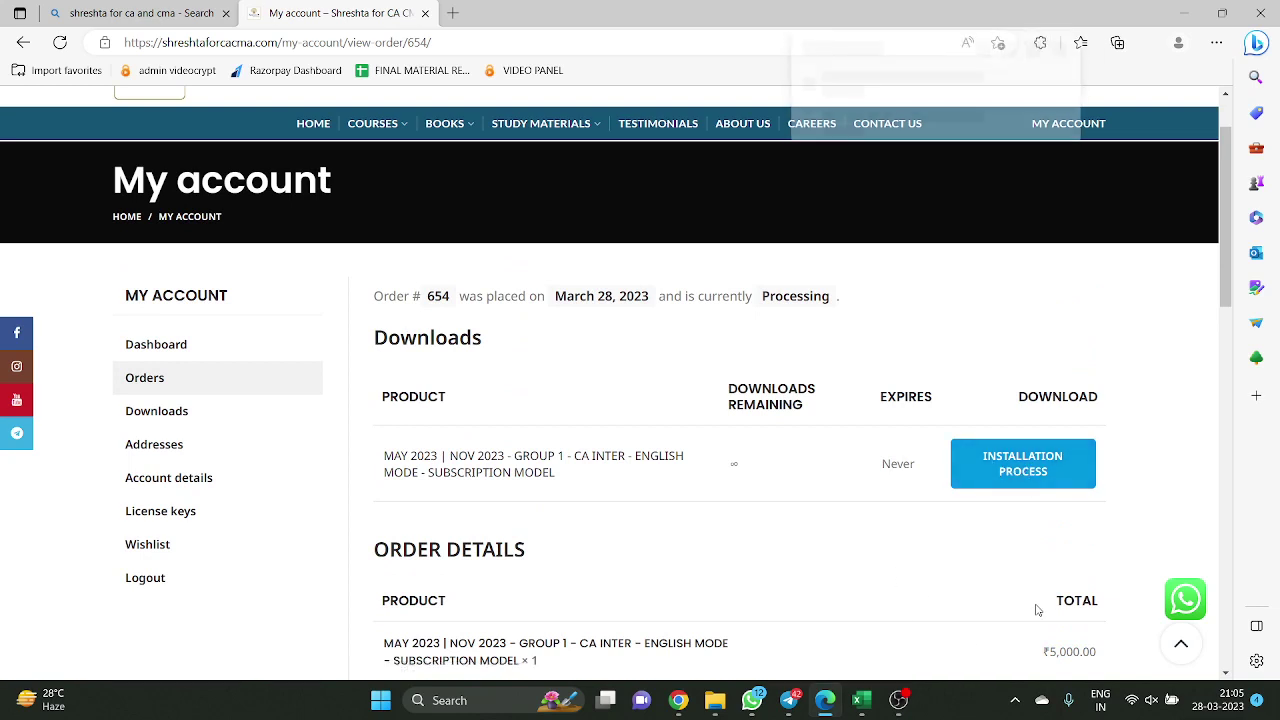
pyautogui.click(906, 117)
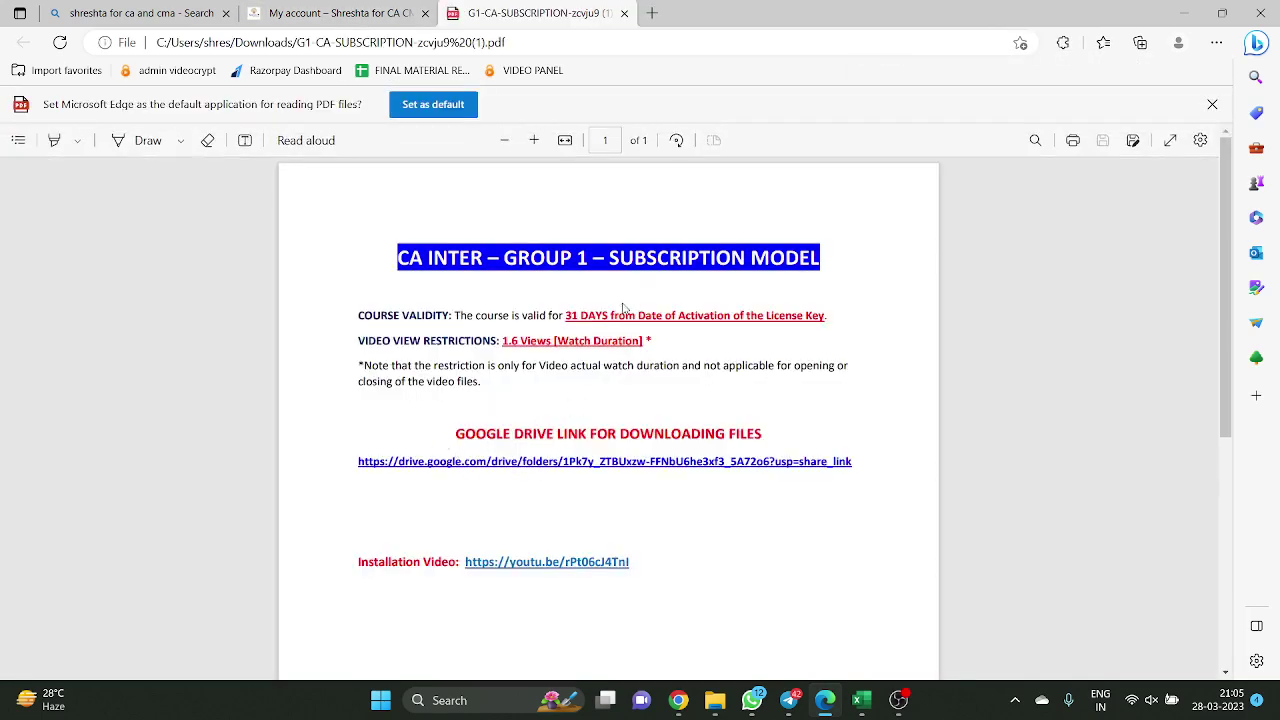
# Highlight the 1.6 Views watch limit in the Group 1 PDF and dismiss the WhatsApp notification
pyautogui.moveTo(497, 341); pyautogui.dragTo(652, 342)
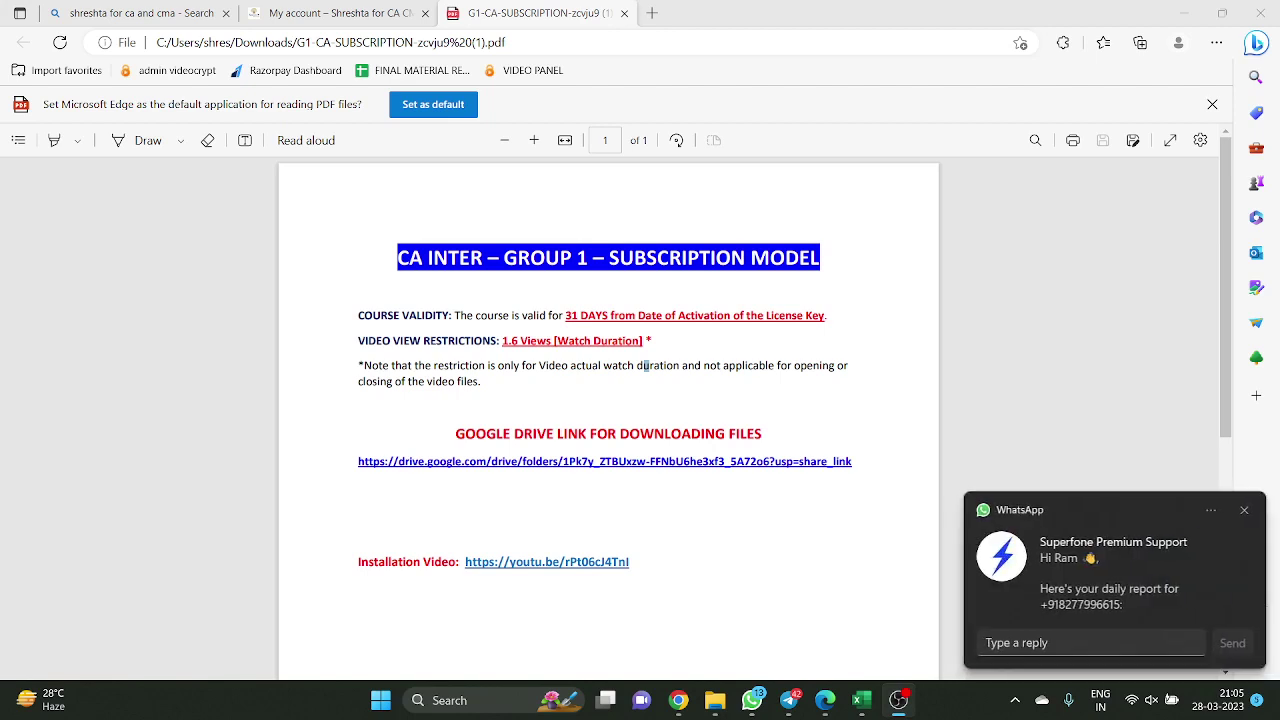
pyautogui.click(1245, 510)
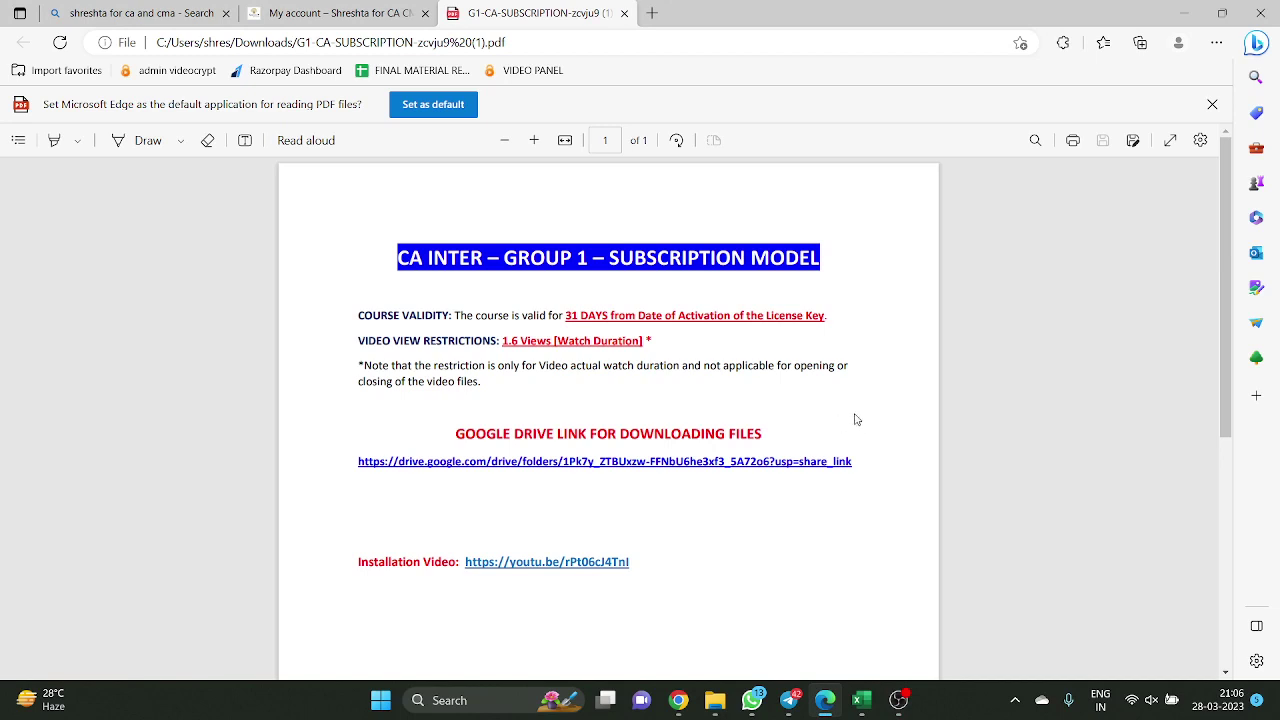
# Select the CA INTER – GROUP 1 – SUBSCRIPTION MODEL heading, then follow the PDF's Google Drive link
pyautogui.scroll(-1, 677, 418)
pyautogui.scroll(1, 677, 418)
pyautogui.moveTo(456, 434); pyautogui.dragTo(839, 439)
pyautogui.moveTo(405, 257); pyautogui.dragTo(822, 260)
pyautogui.rightClick(851, 285)
pyautogui.click(871, 246)
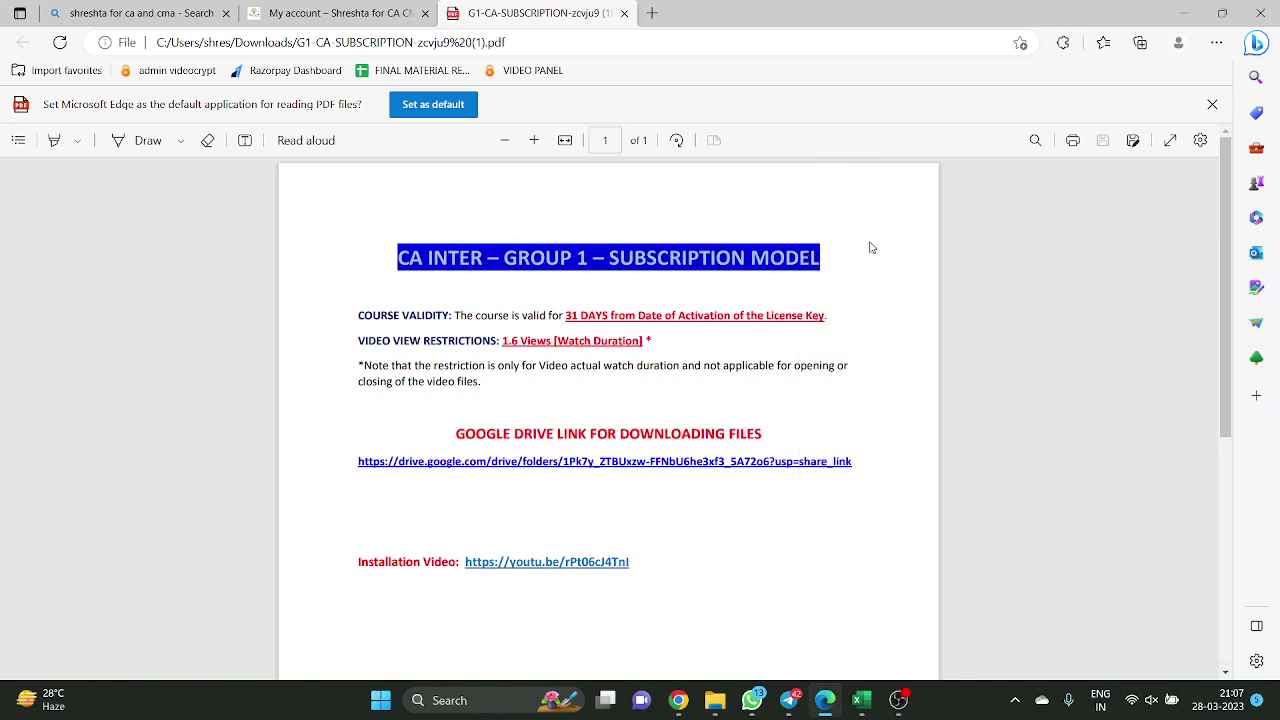
pyautogui.click(720, 476)
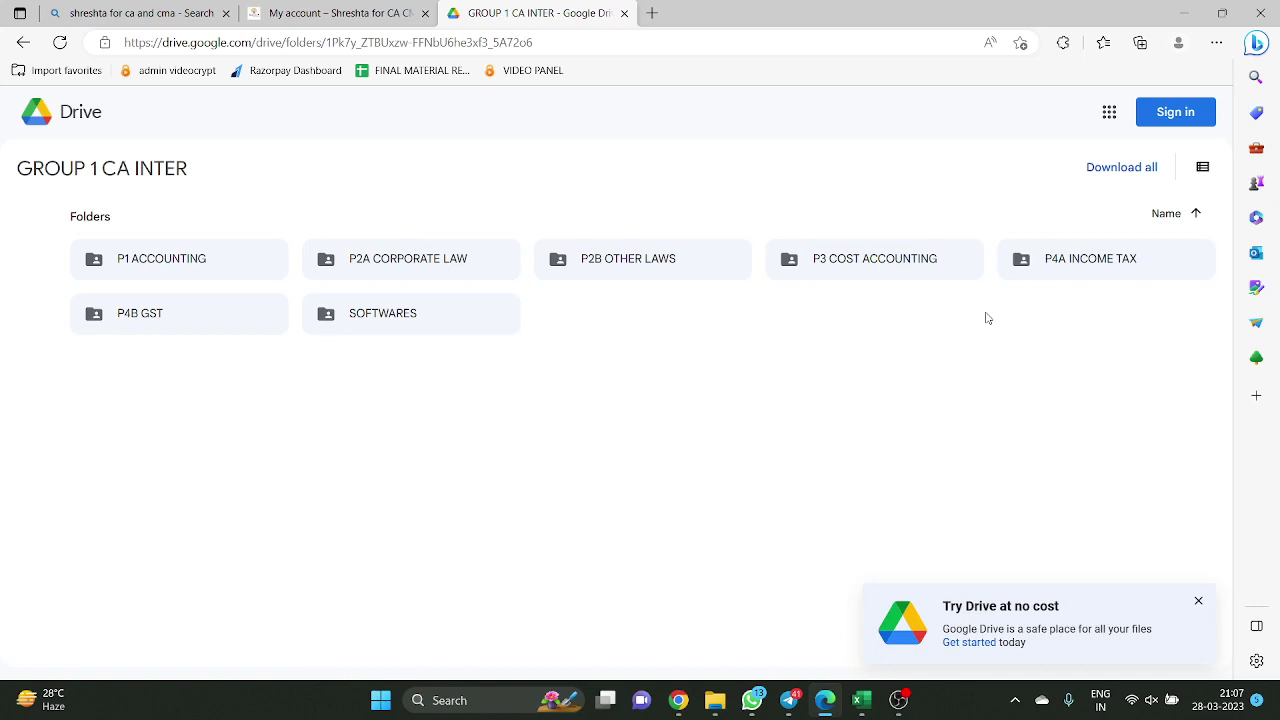
# Open the SOFTWARES folder and browse its 2 ANDROID and 1 WINDOWS subfolders
pyautogui.doubleClick(424, 325)
pyautogui.click(150, 175)
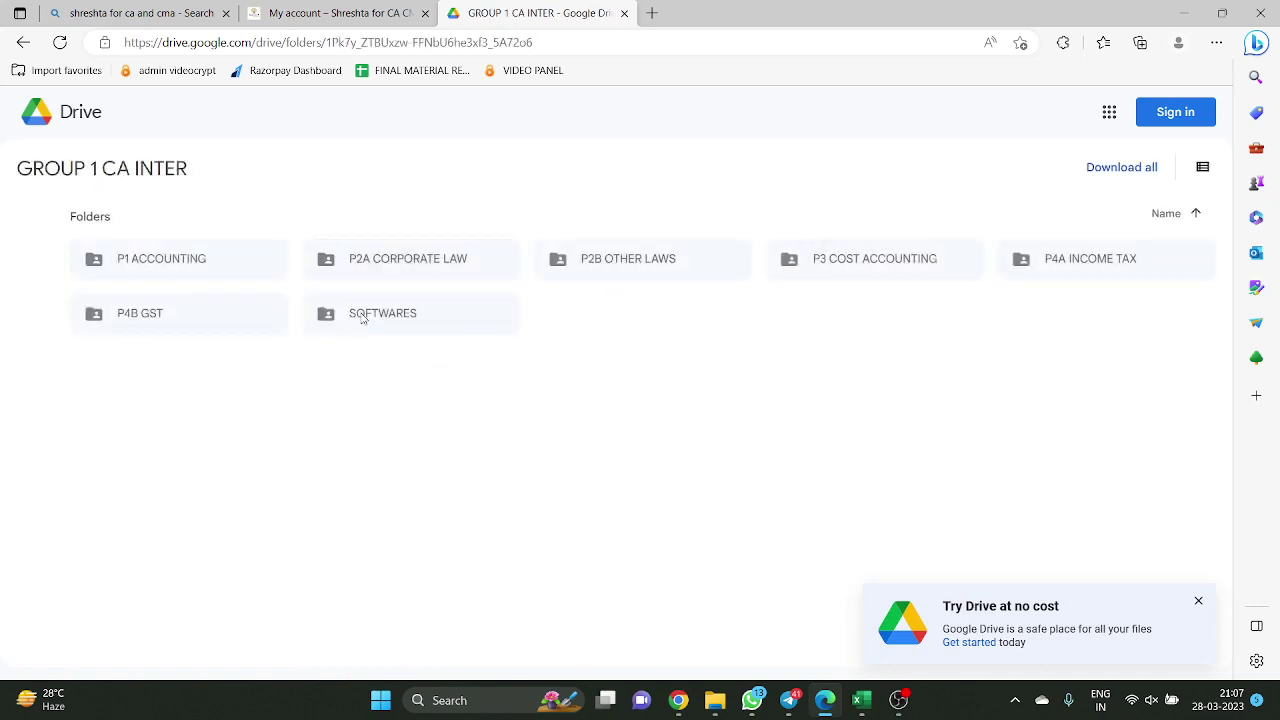
pyautogui.doubleClick(380, 318)
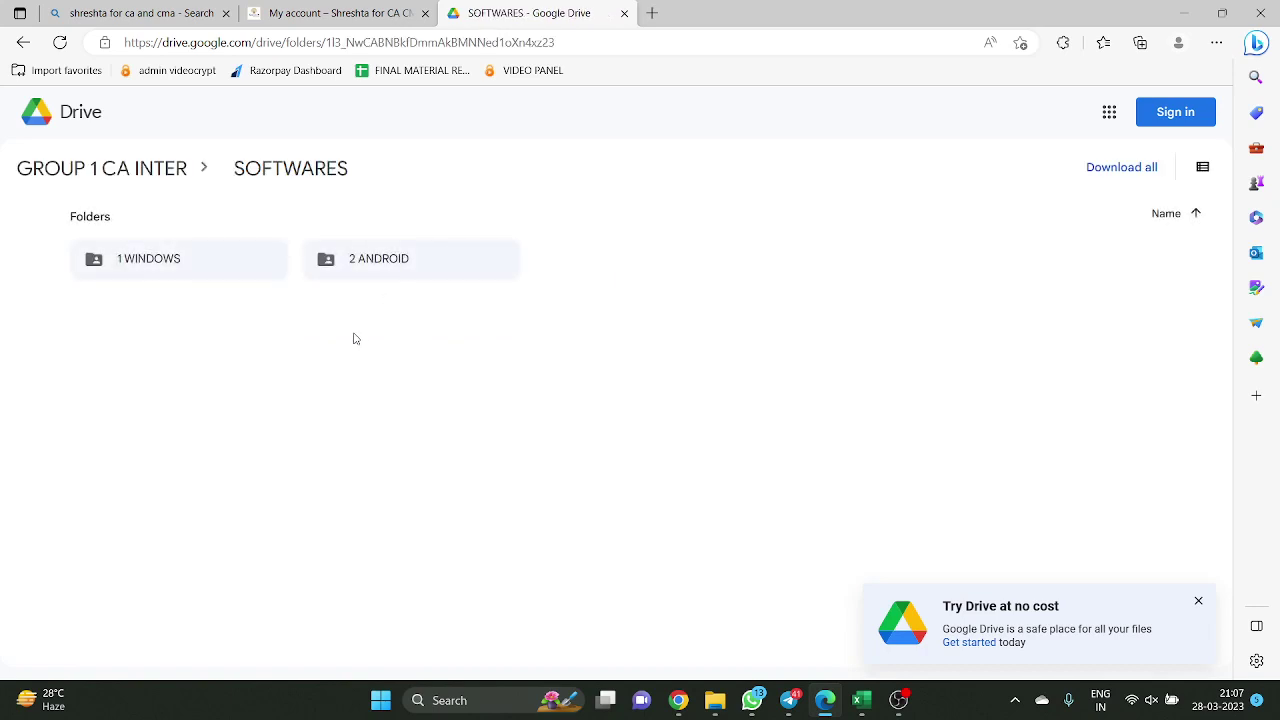
pyautogui.doubleClick(380, 269)
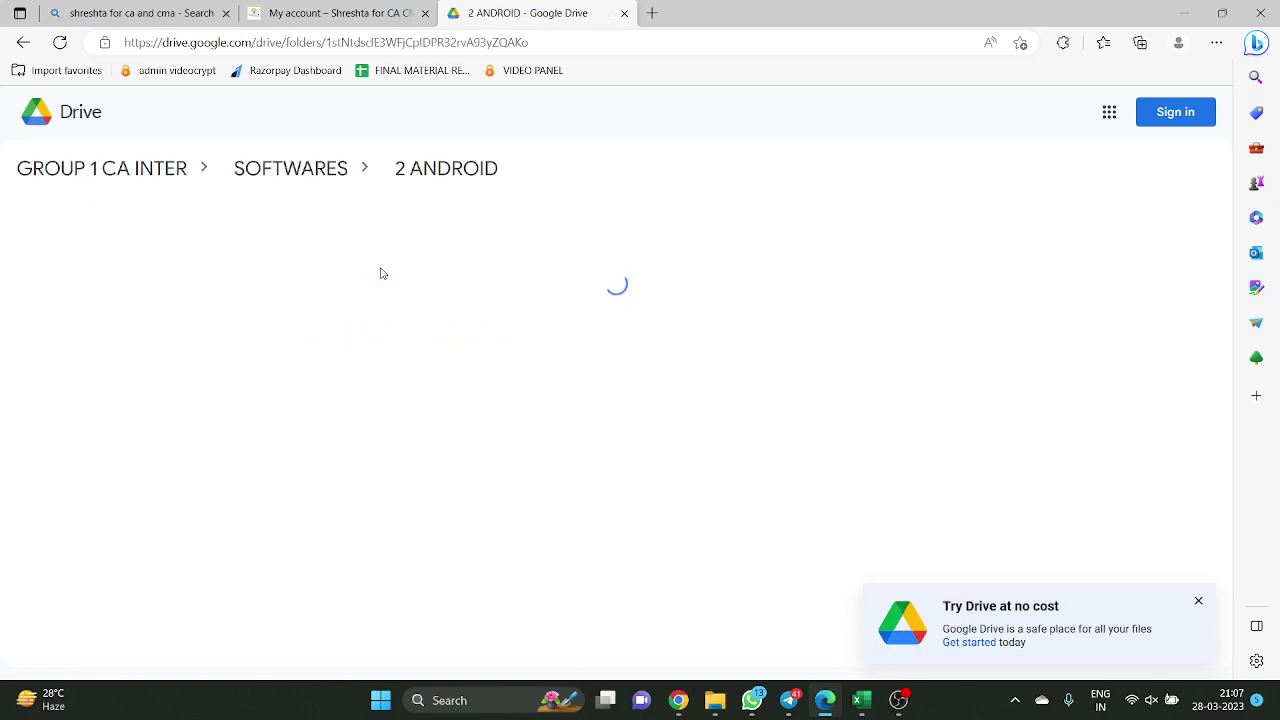
pyautogui.click(339, 172)
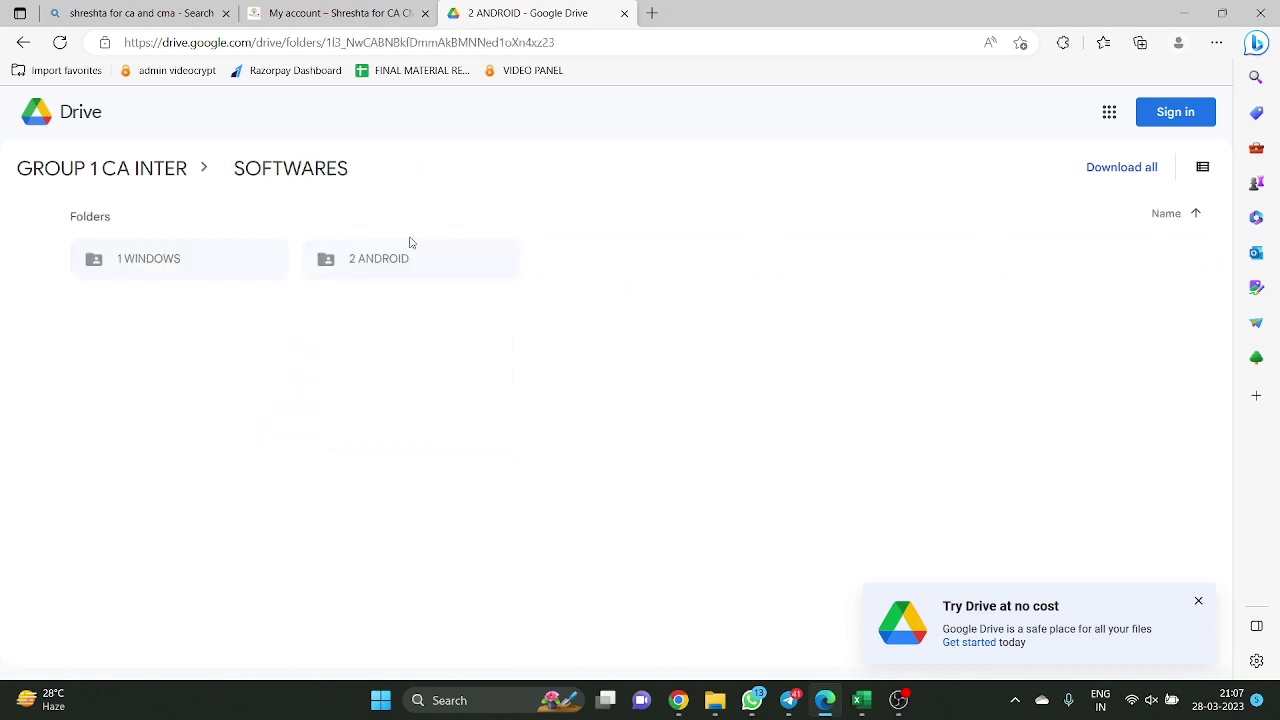
pyautogui.doubleClick(178, 266)
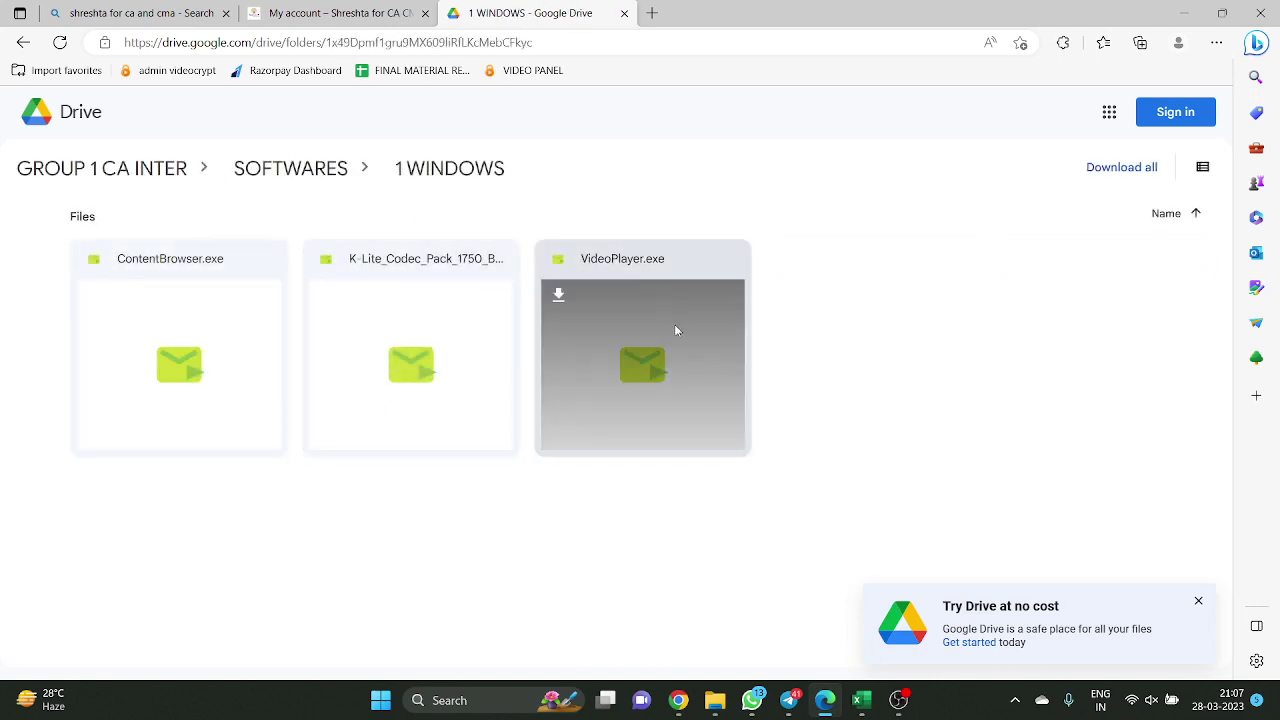
pyautogui.click(308, 170)
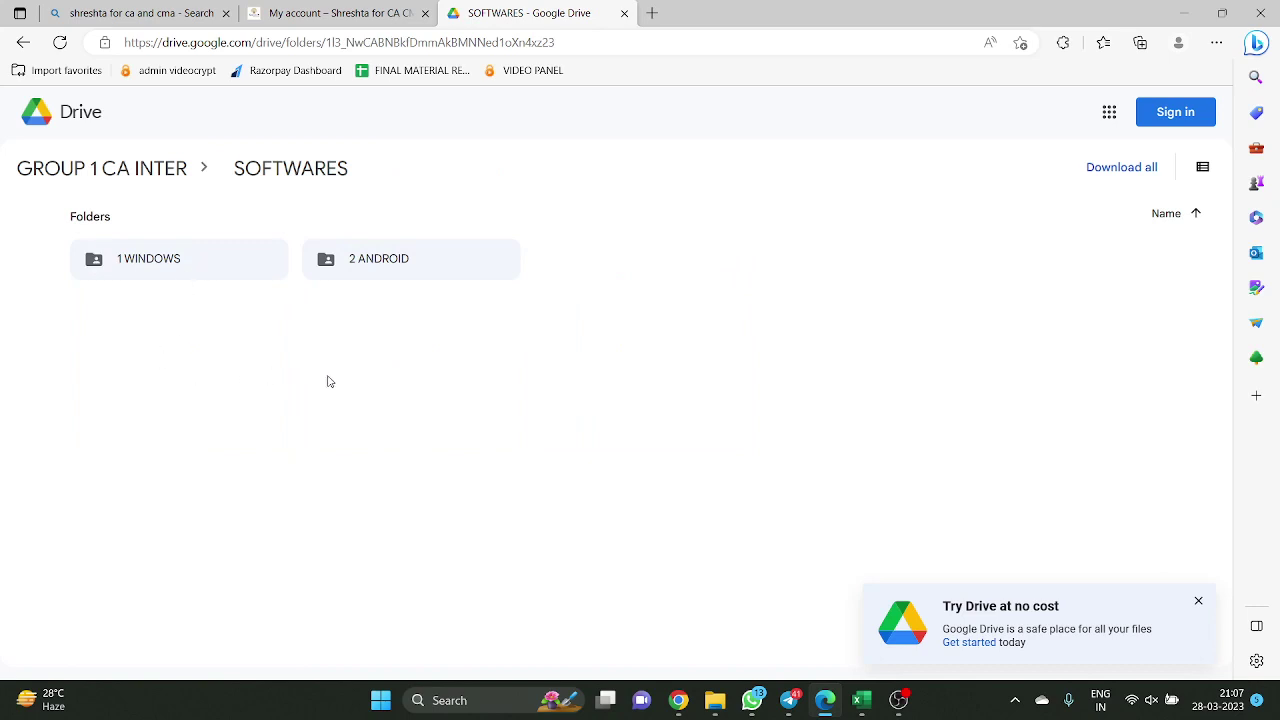
# Preview ShreshtaPCClasses.apk in 2 ANDROID, then open ContentBrowser.exe from 1 WINDOWS
pyautogui.doubleClick(393, 277)
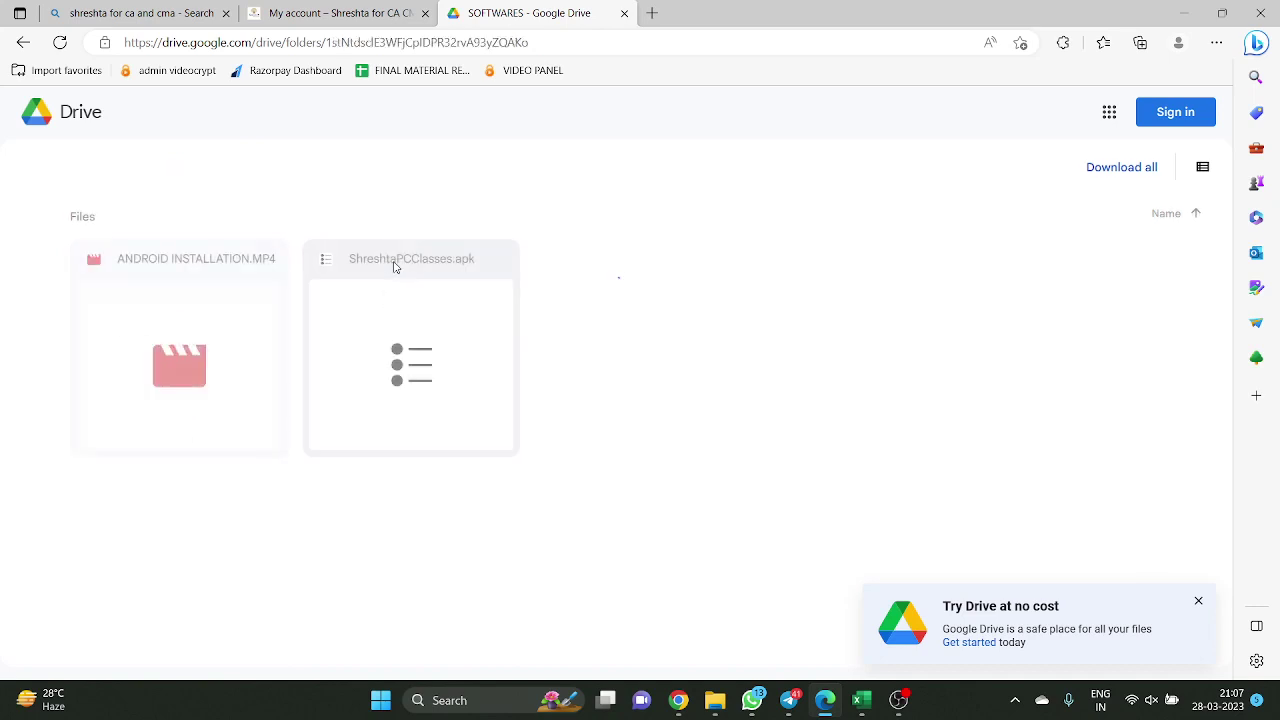
pyautogui.doubleClick(394, 268)
pyautogui.click(773, 280)
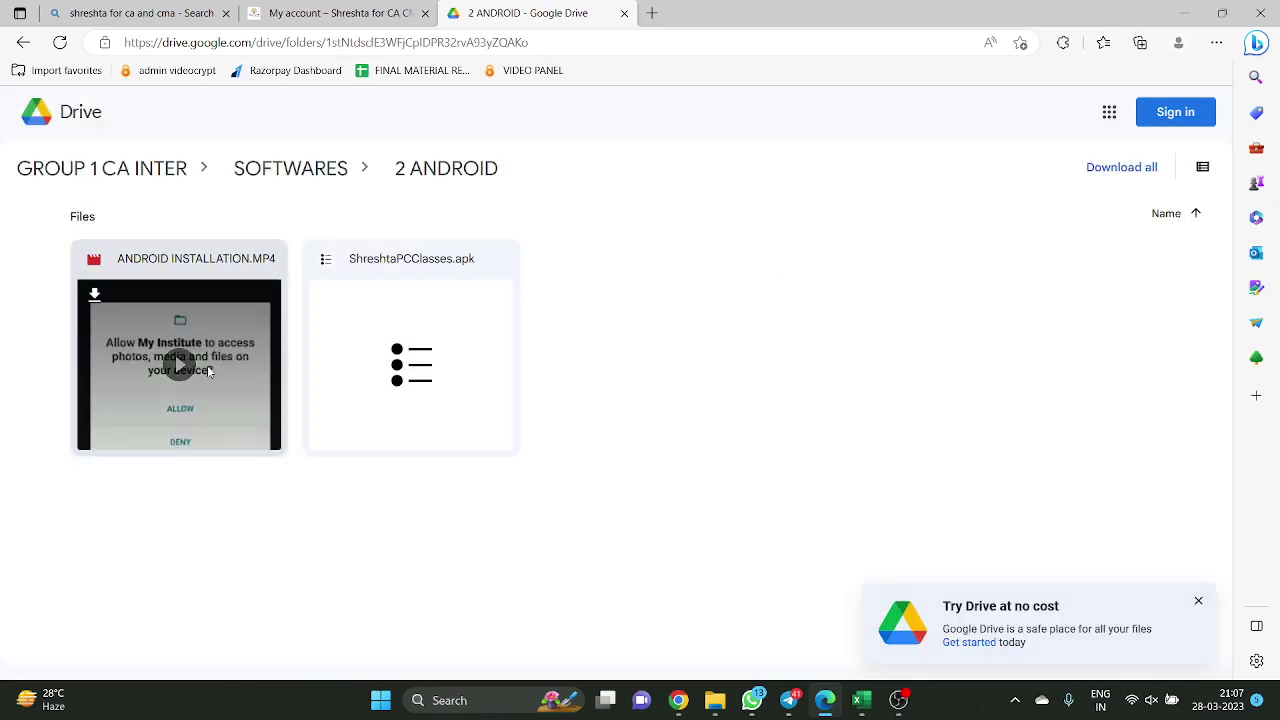
pyautogui.click(275, 168)
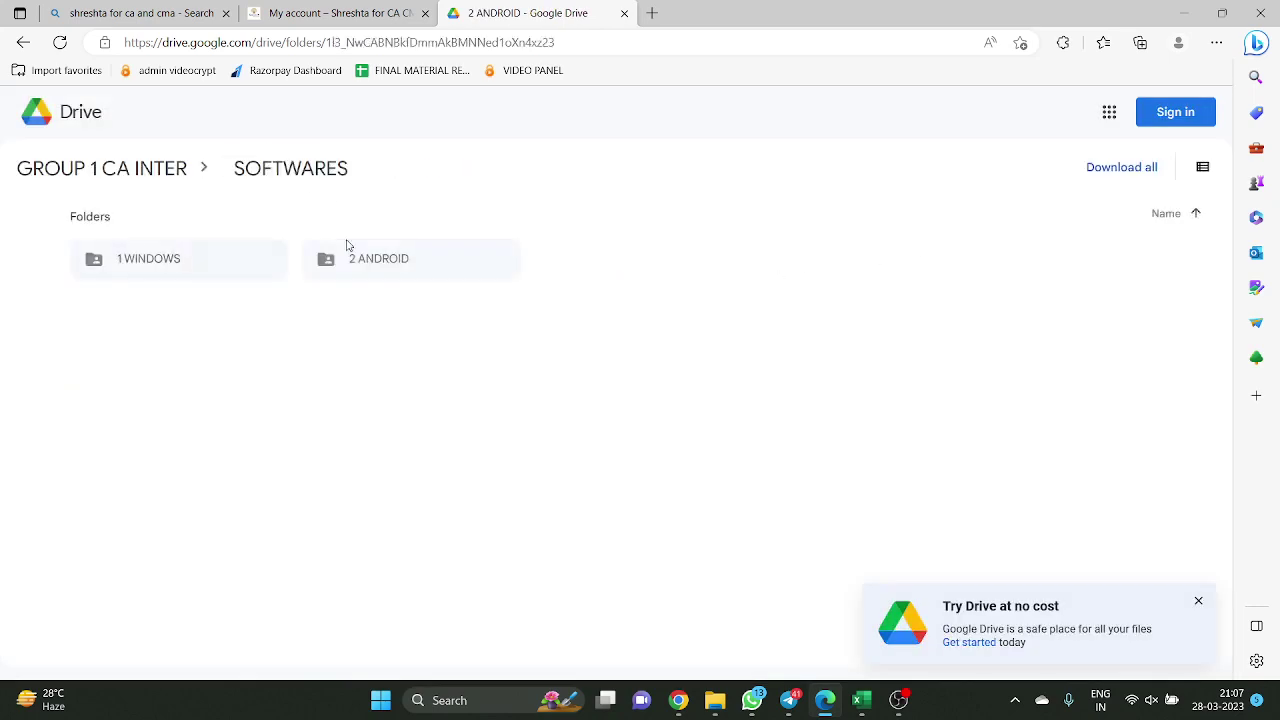
pyautogui.doubleClick(403, 270)
pyautogui.doubleClick(411, 288)
pyautogui.click(804, 284)
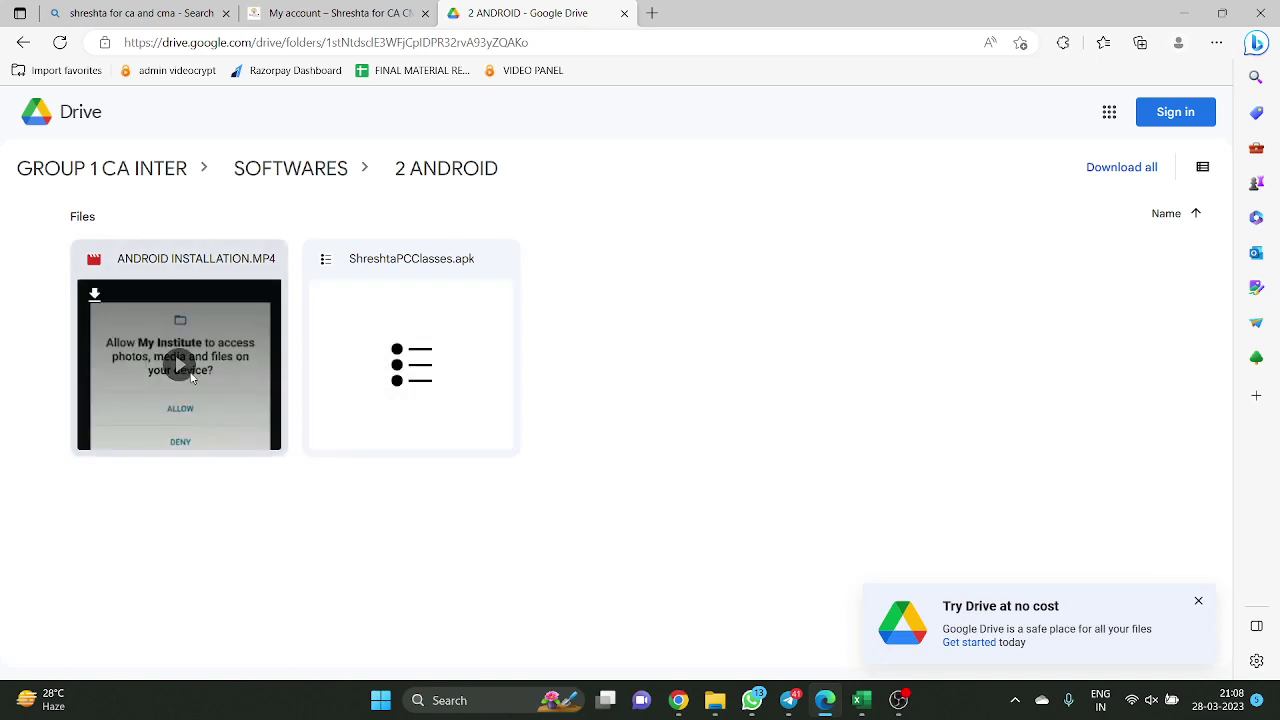
pyautogui.click(289, 170)
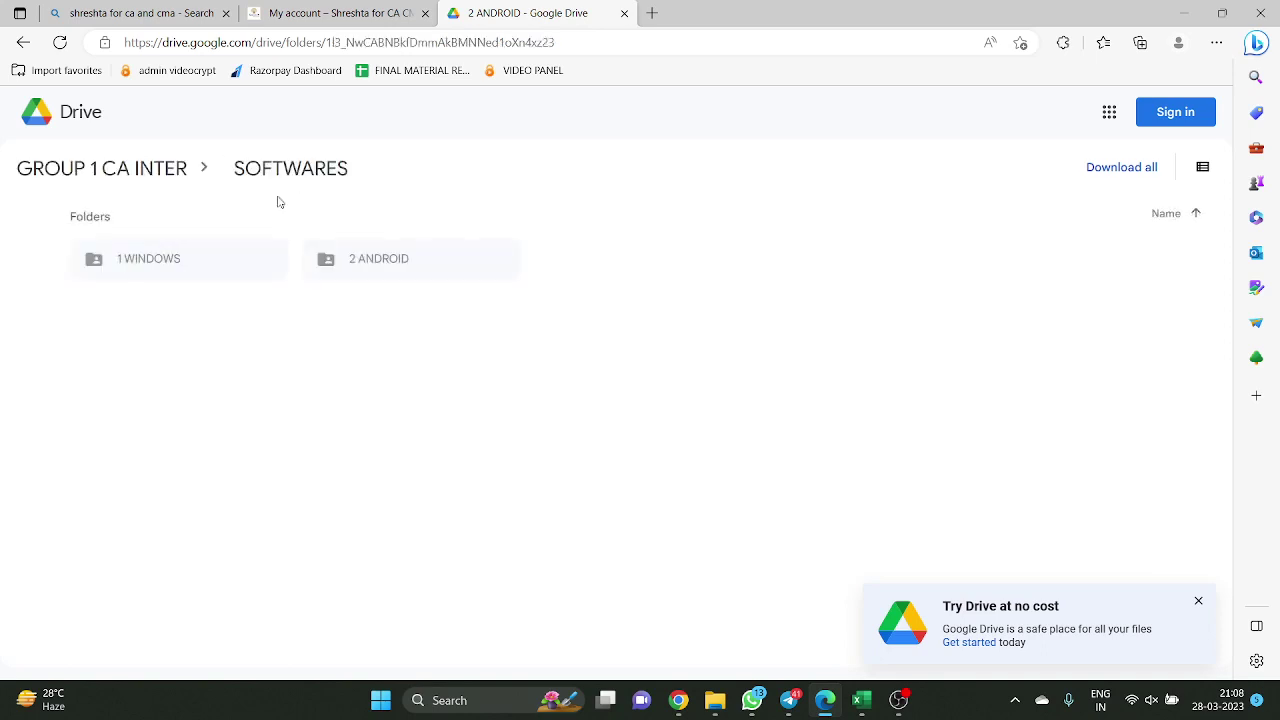
pyautogui.click(190, 278)
pyautogui.click(200, 286)
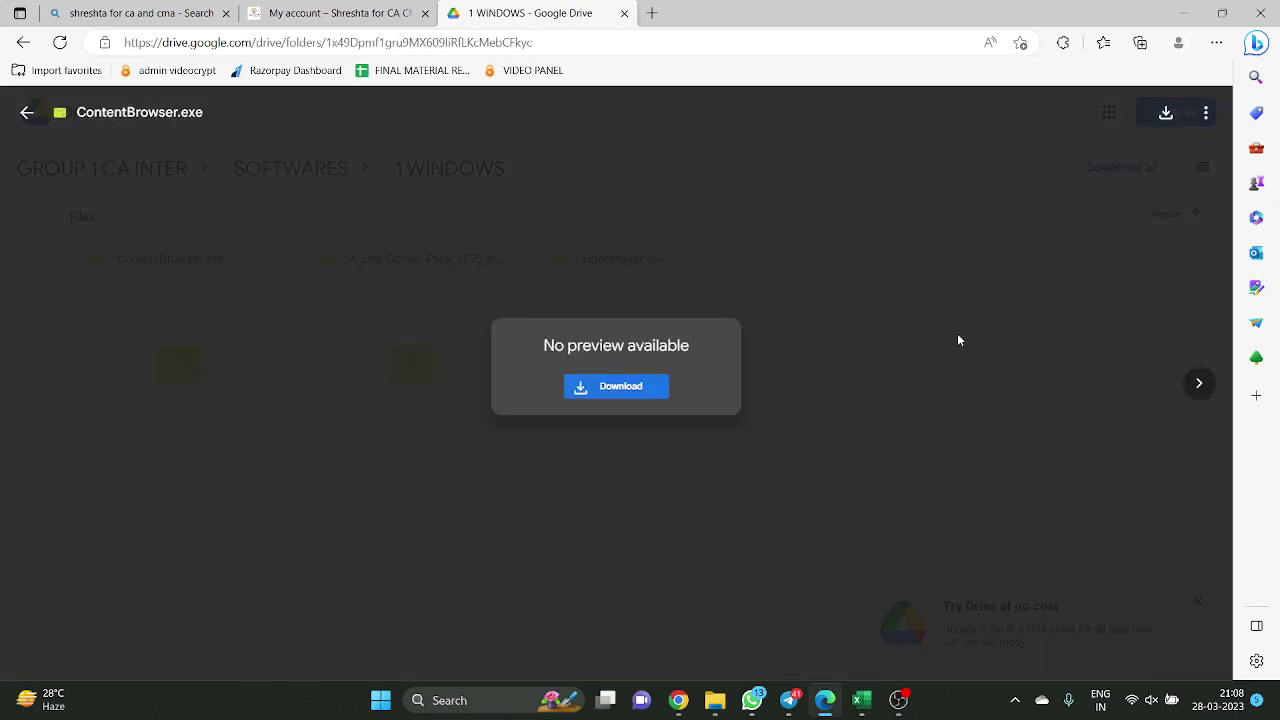
# Close the ContentBrowser.exe preview to show ContentBrowser.exe, the K-Lite installer and VideoPlayer.exe
pyautogui.click(940, 330)
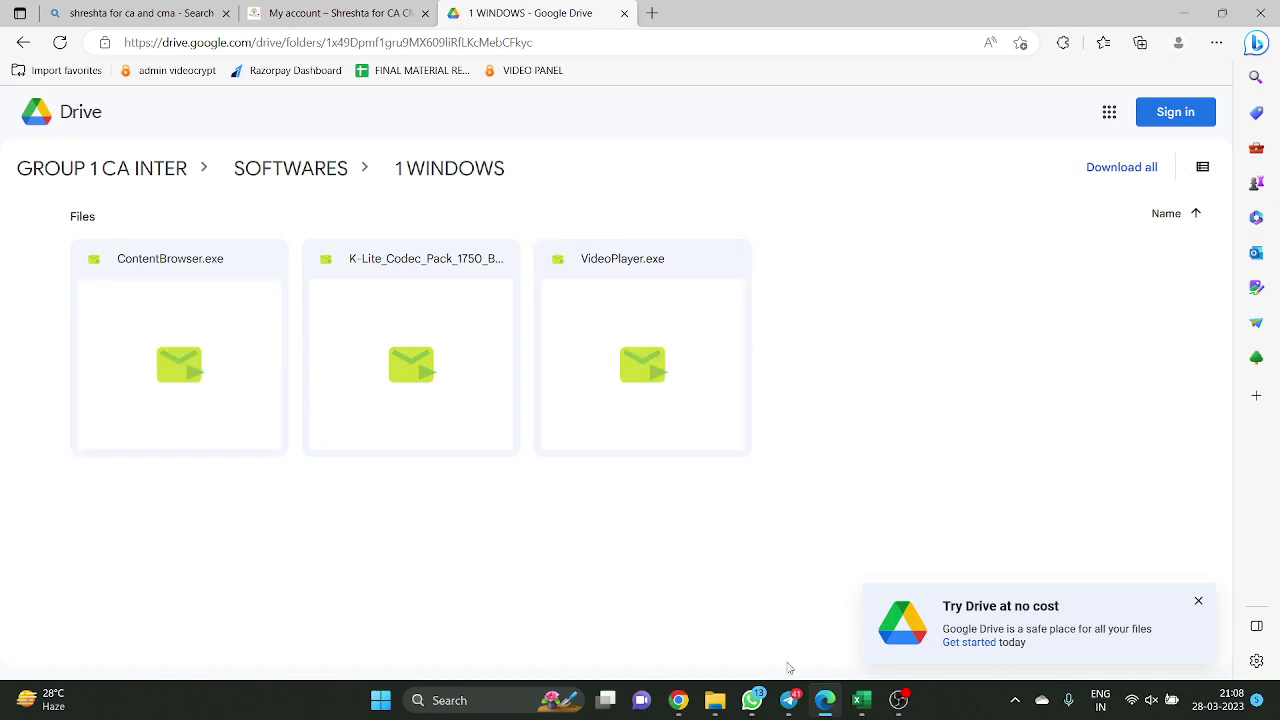
pyautogui.moveTo(714, 704)
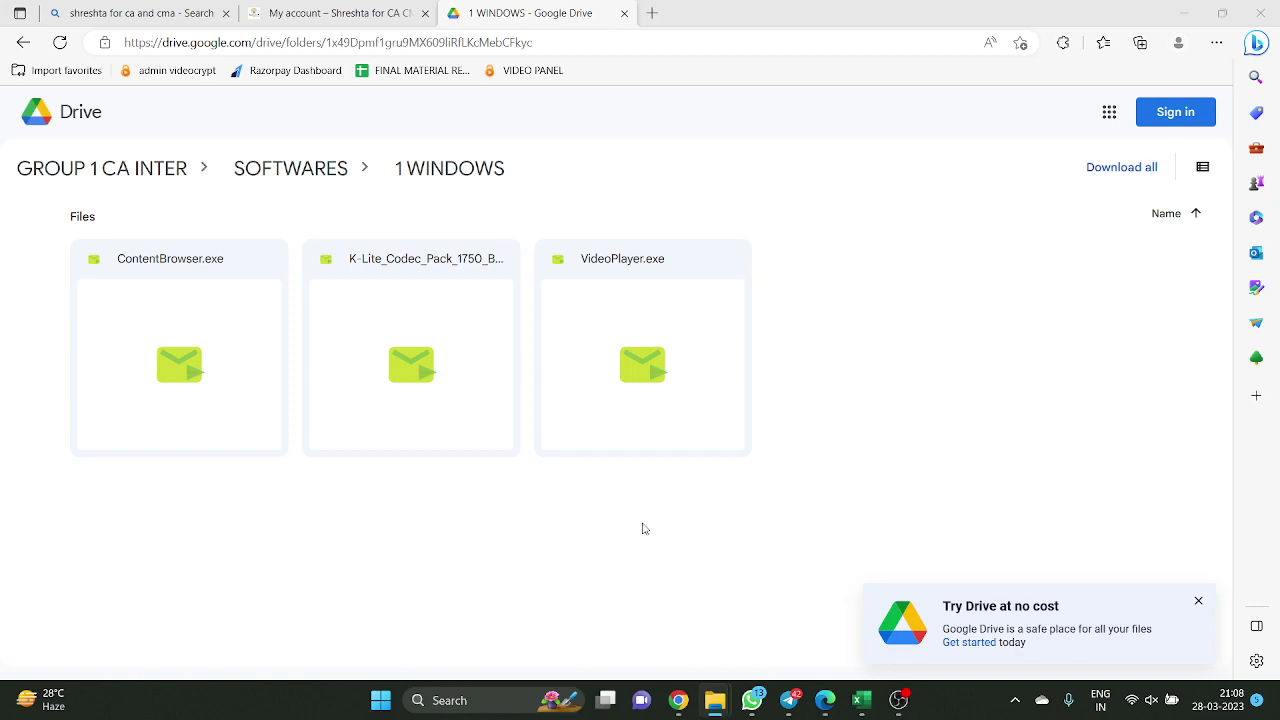
# Select ContentBrowser.exe, VideoPlayer.exe and the K-Lite installer in the Downloads folder
pyautogui.hotkey('alt', 'Tab')
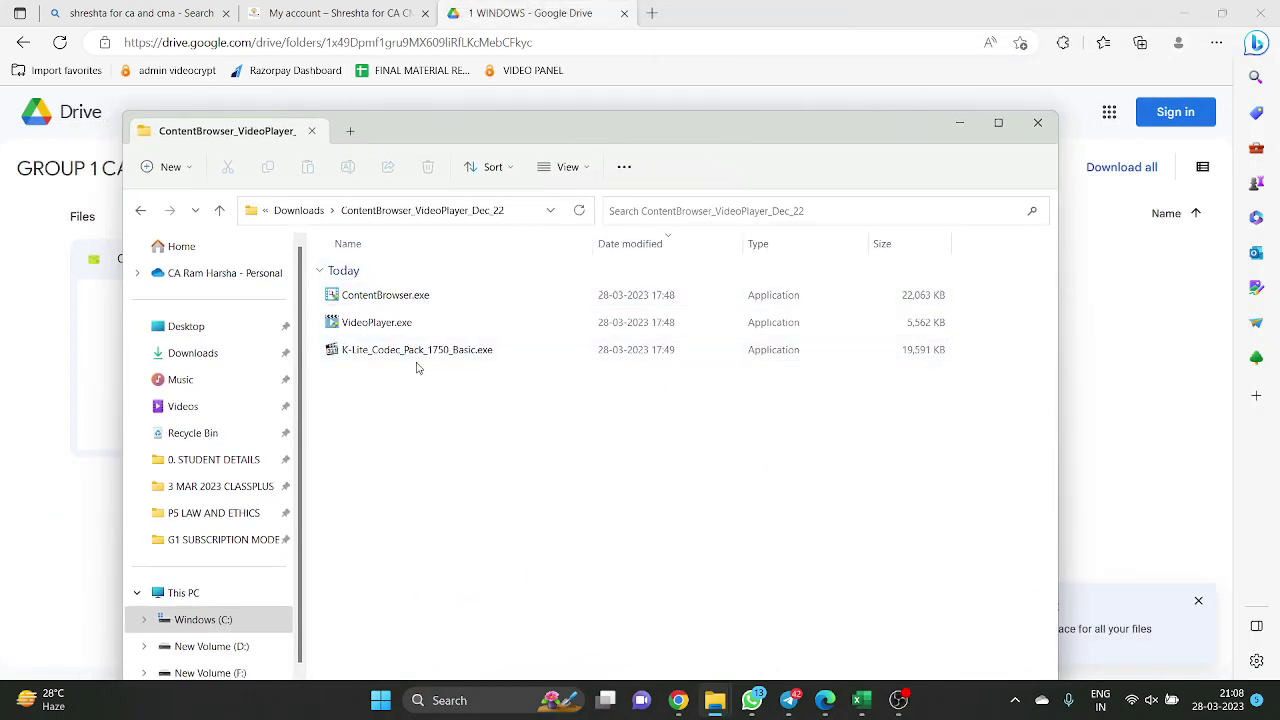
pyautogui.moveTo(549, 135); pyautogui.dragTo(632, 77)
pyautogui.click(548, 246)
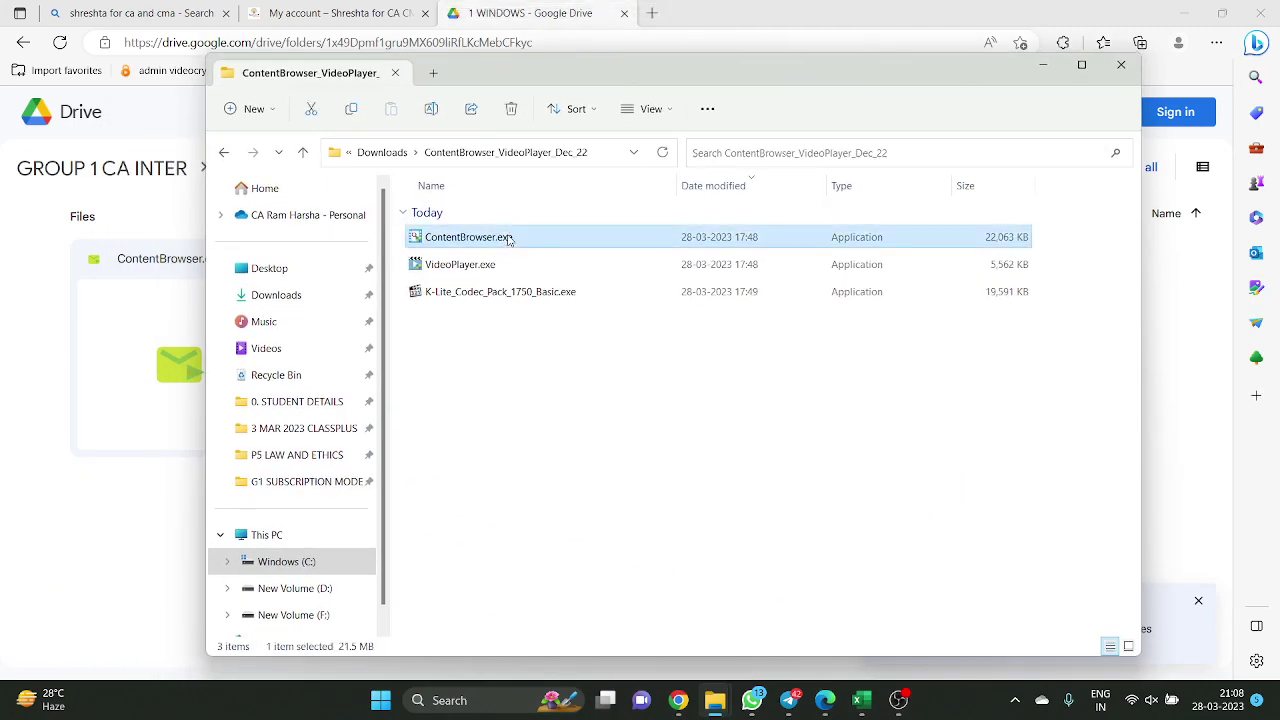
pyautogui.press('Down')
pyautogui.press('Down')
pyautogui.click(503, 232)
pyautogui.hotkey('shift', 'Down')
pyautogui.hotkey('shift', 'Down')
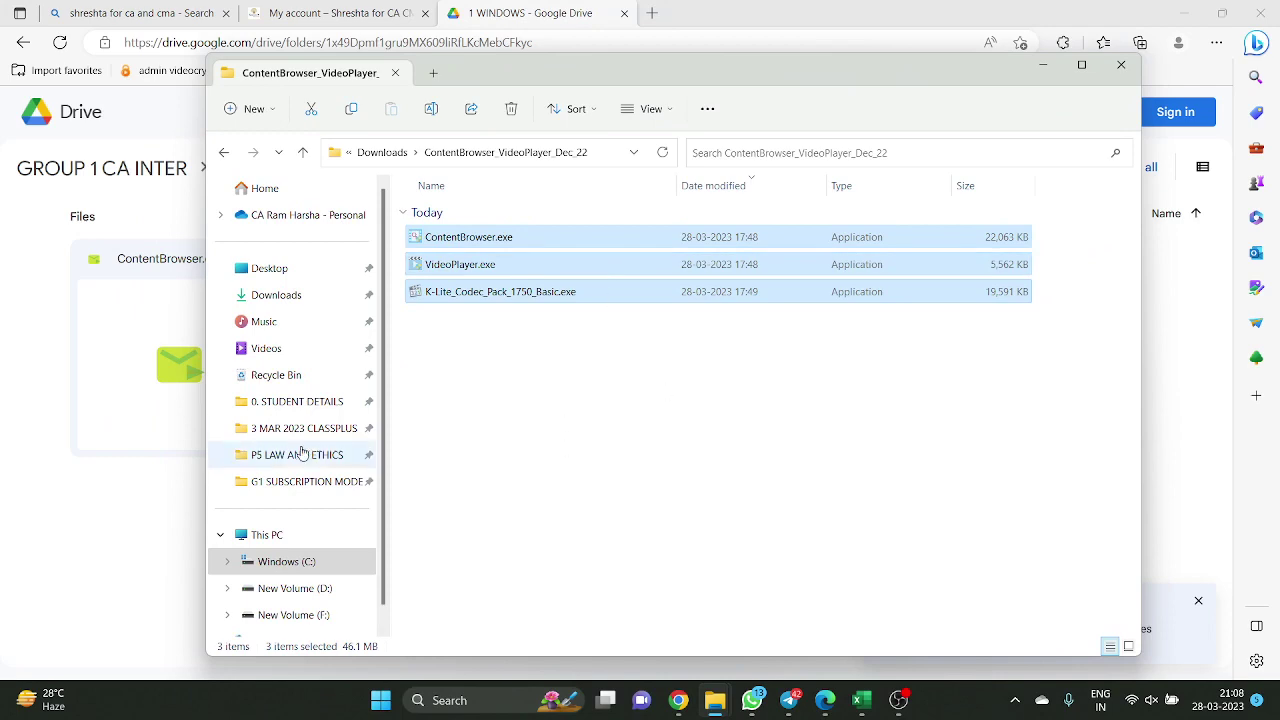
pyautogui.scroll(-1, 293, 485)
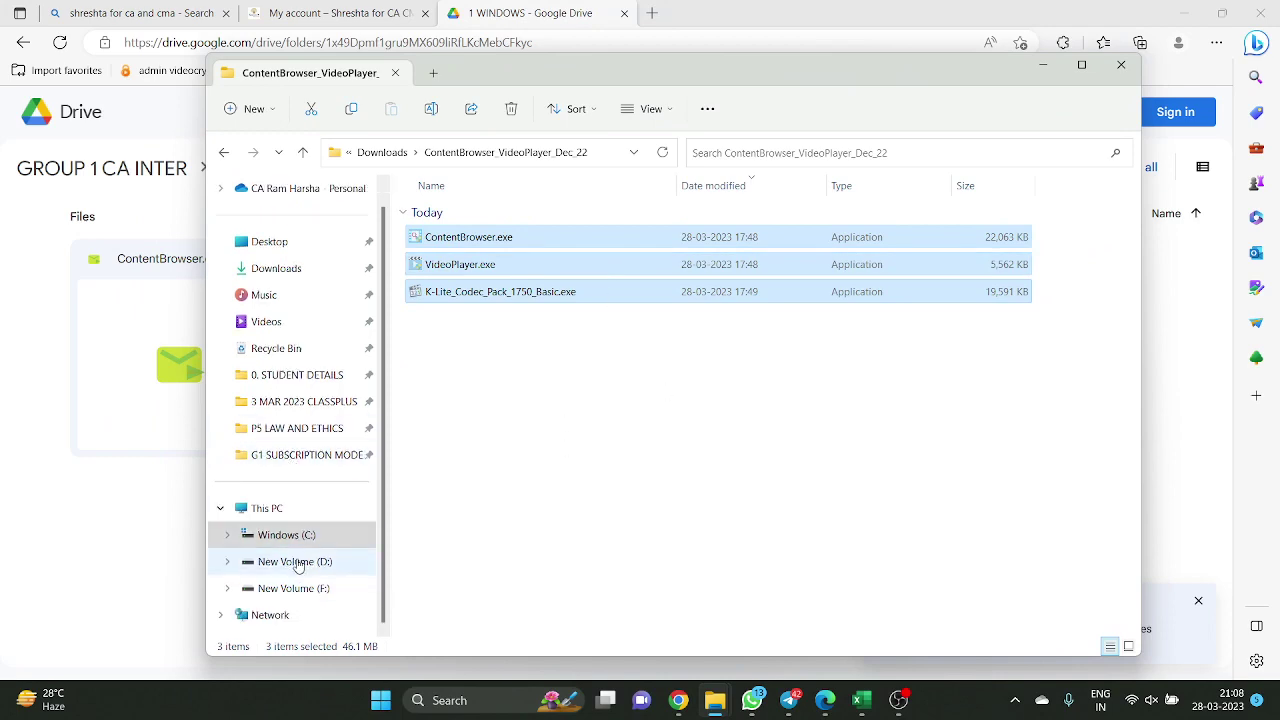
# Paste the three installers into the GROUP 1 CA INTER SUBSCRIPTION folder
pyautogui.hotkey('alt', 'Tab')
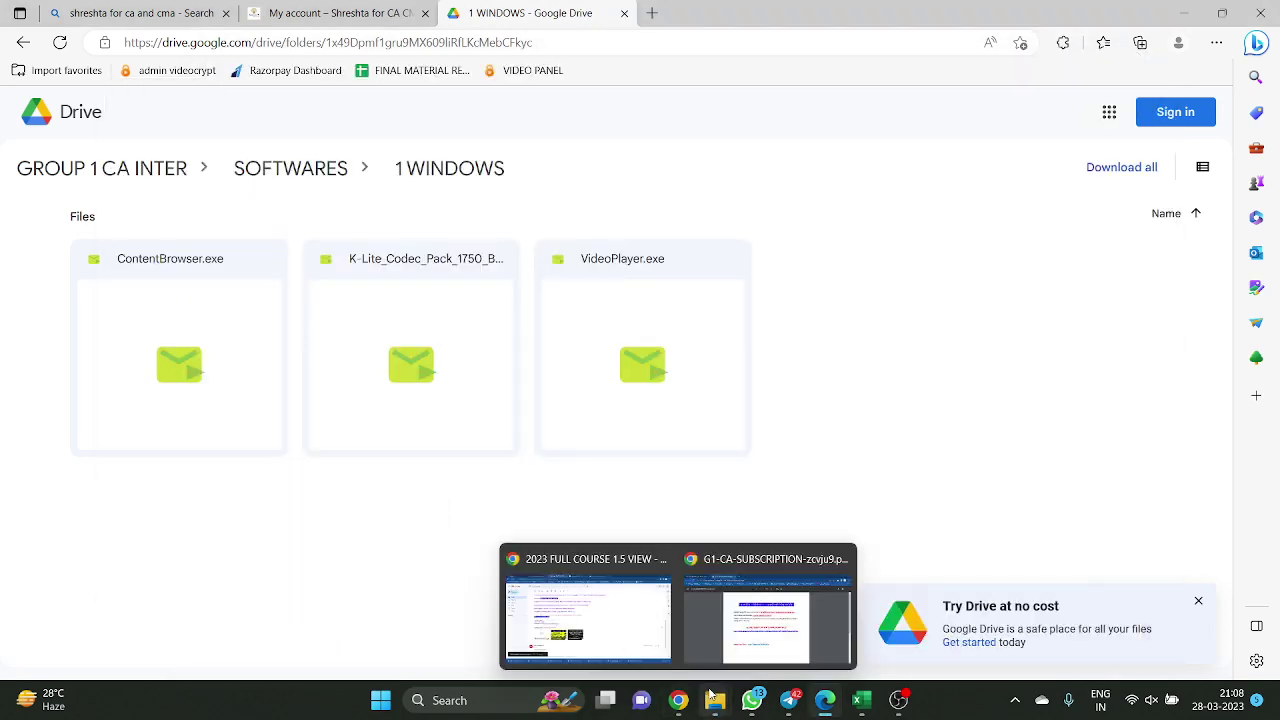
pyautogui.click(893, 622)
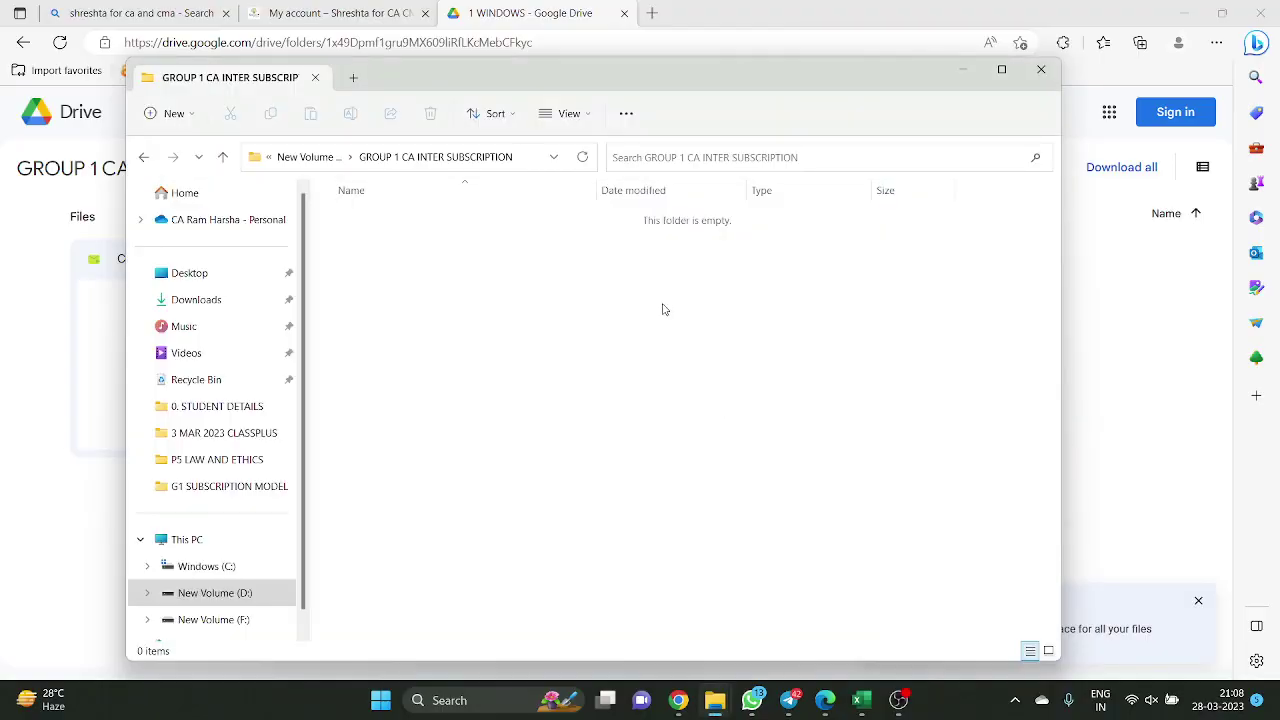
pyautogui.click(388, 163)
pyautogui.hotkey('ctrl', 'v')
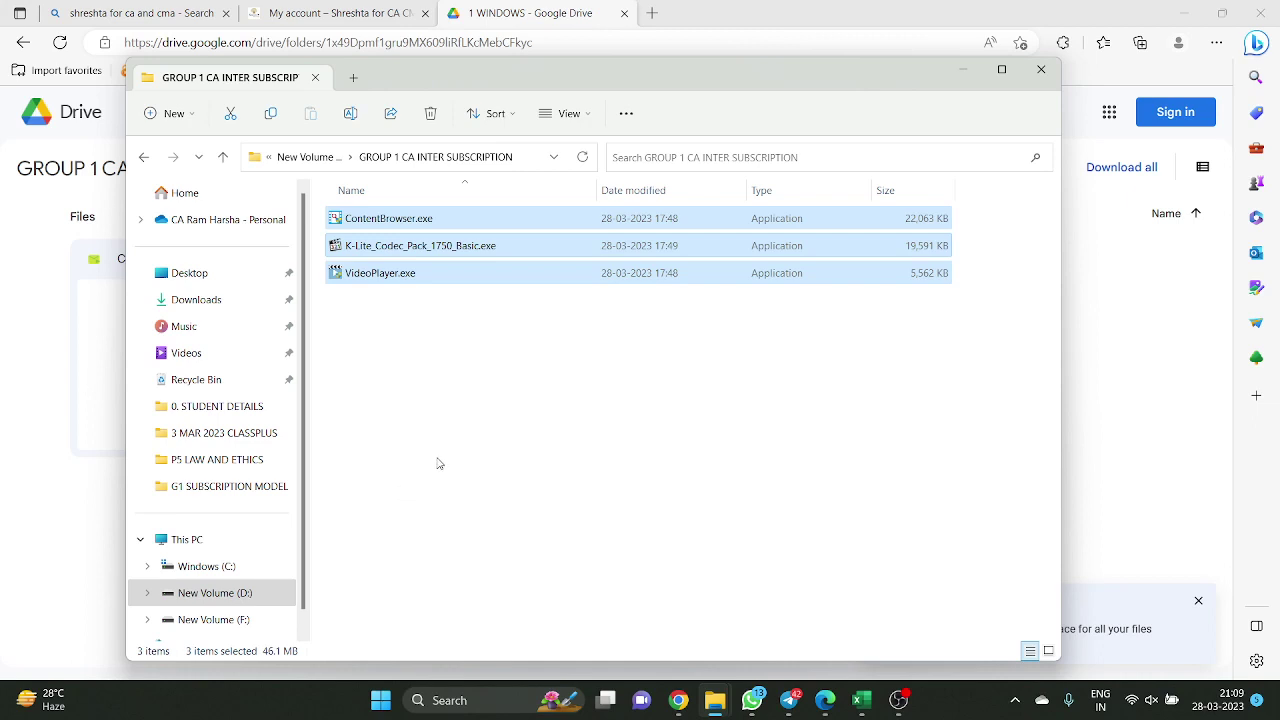
pyautogui.click(446, 452)
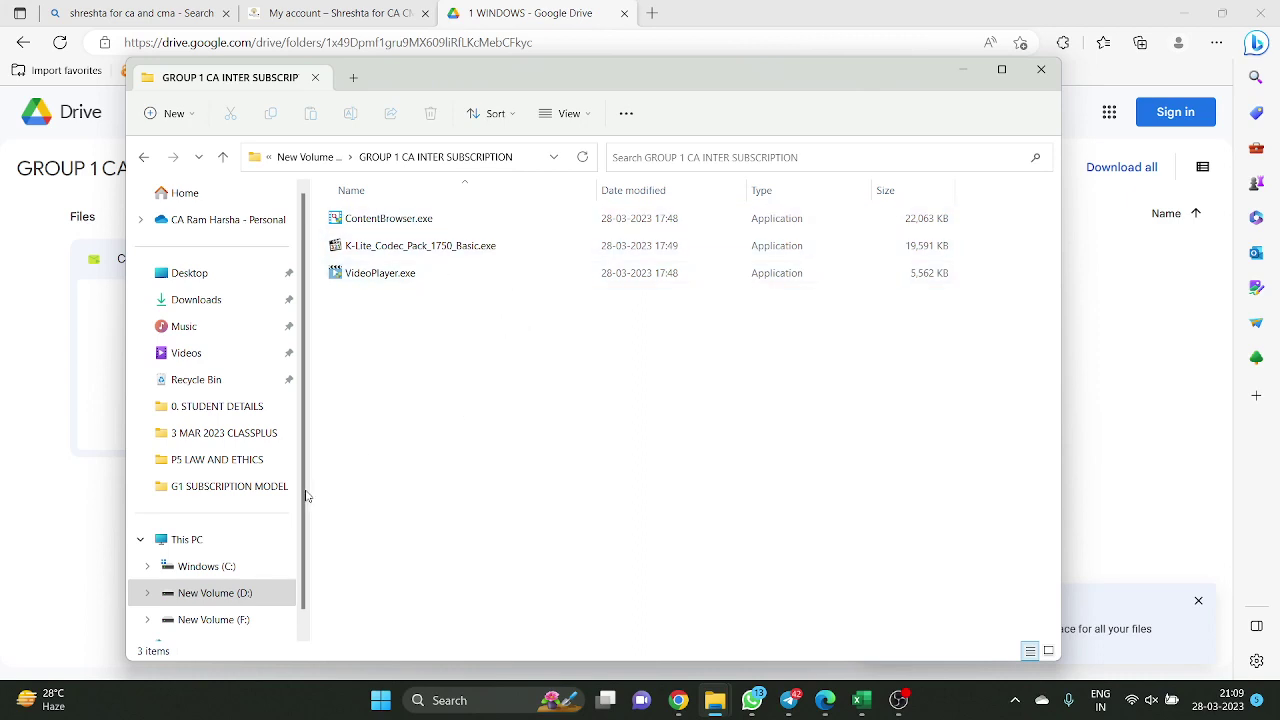
# Rename ContentBrowser.exe to ContentBrowser(1).exe and add (2) to the K-Lite installer name
pyautogui.click(437, 226)
pyautogui.press('F2')
pyautogui.press('Right')
pyautogui.write('(1)')
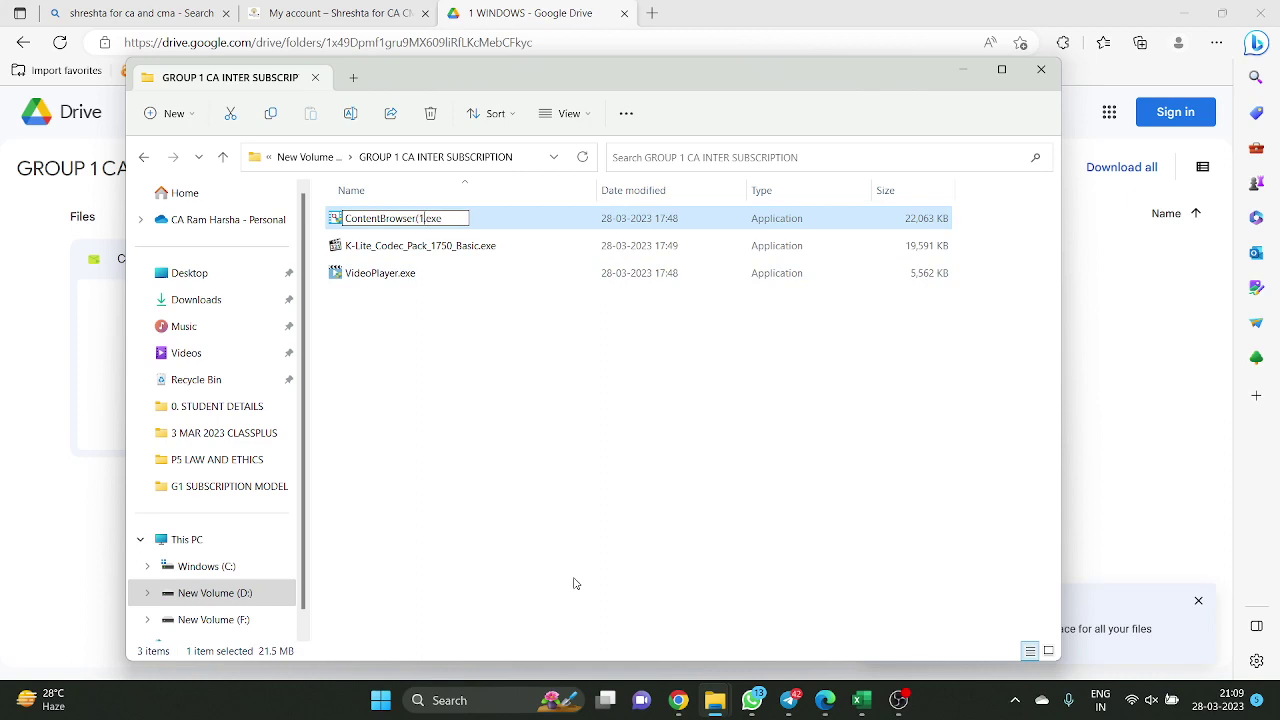
pyautogui.press('Return')
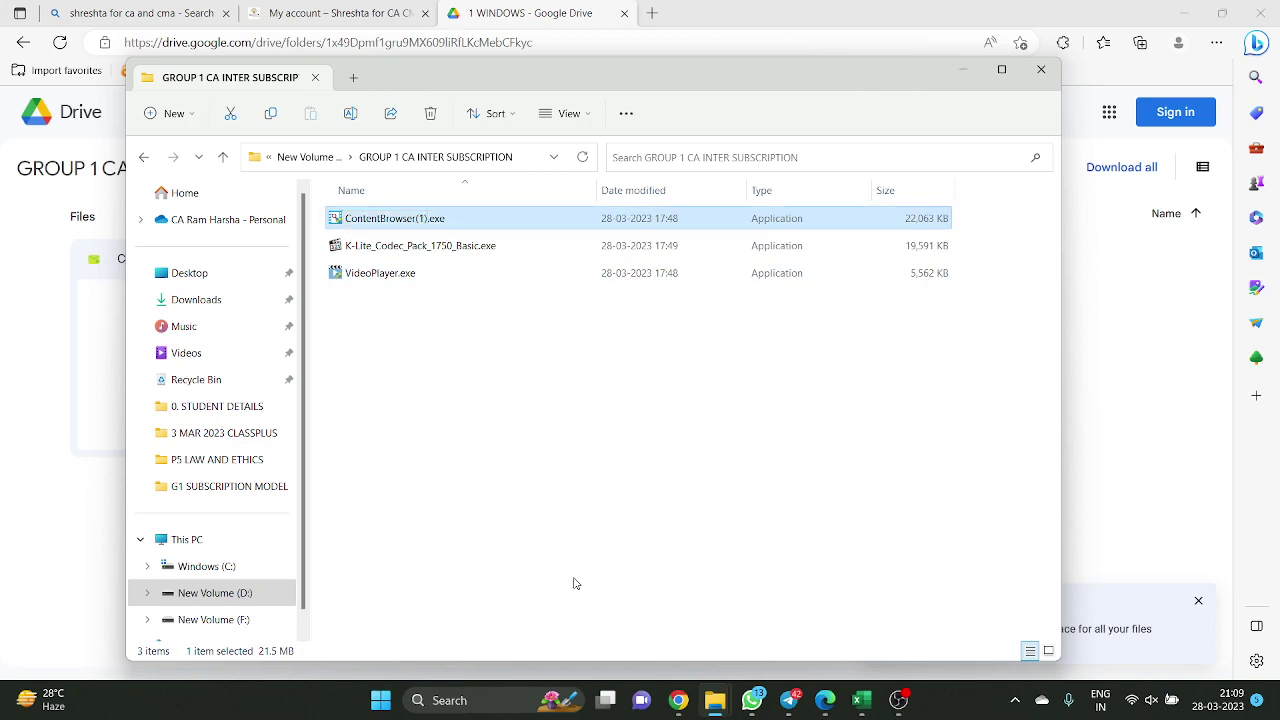
pyautogui.press('Down')
pyautogui.press('F2')
pyautogui.press('Right')
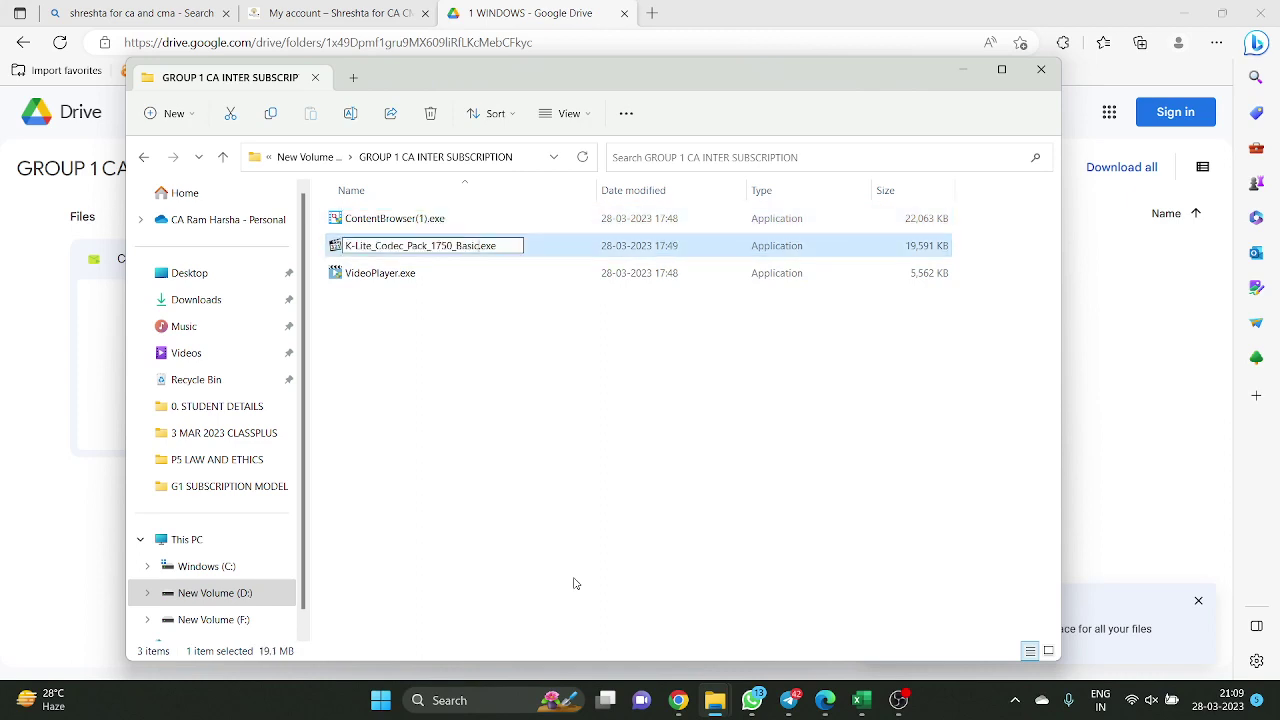
pyautogui.write('(2)')
pyautogui.press('Return')
# Restore the original K-Lite_Codec_Pack_1750_Basic.exe and ContentBrowser.exe file names
pyautogui.press('F2')
pyautogui.press('Right')
pyautogui.press('Left')
pyautogui.hotkey('shift', 'Left')
pyautogui.hotkey('shift', 'Left')
pyautogui.hotkey('shift', 'Left')
pyautogui.press('BackSpace')
pyautogui.press('Return')
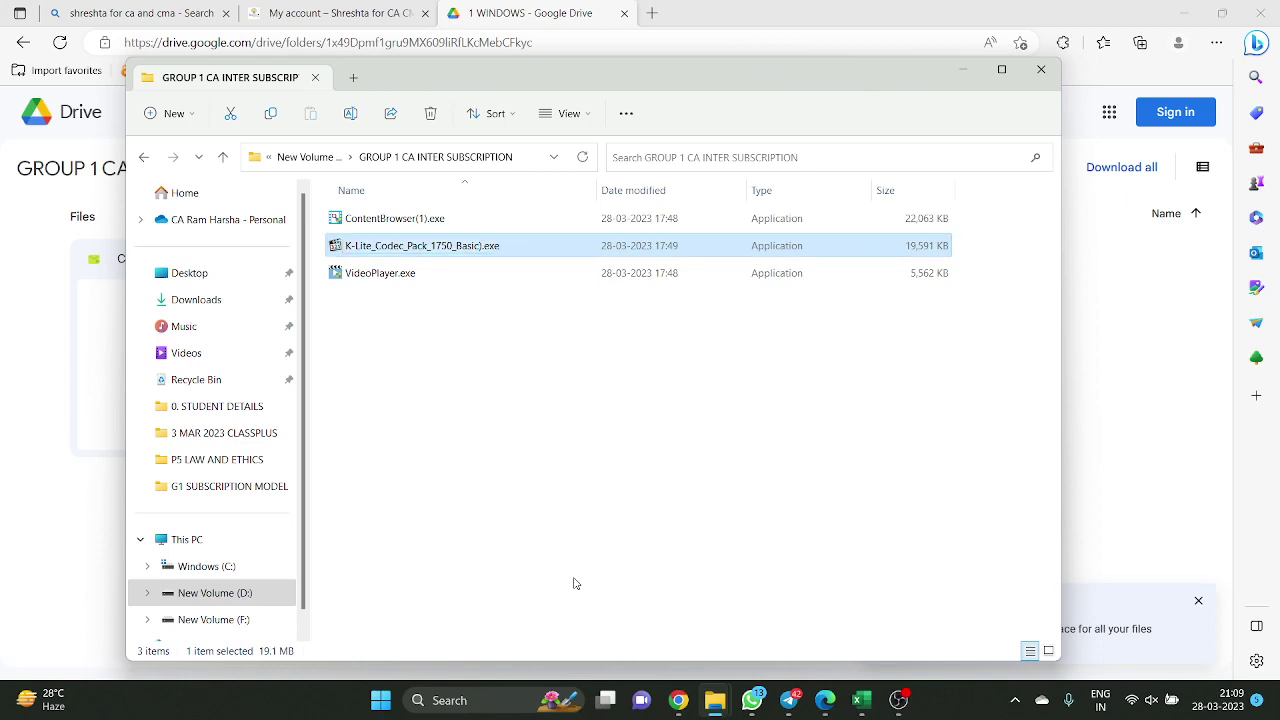
pyautogui.press('F2')
pyautogui.press('Right')
pyautogui.press('BackSpace')
pyautogui.press('Return')
pyautogui.press('Up')
pyautogui.press('F2')
pyautogui.press('Right')
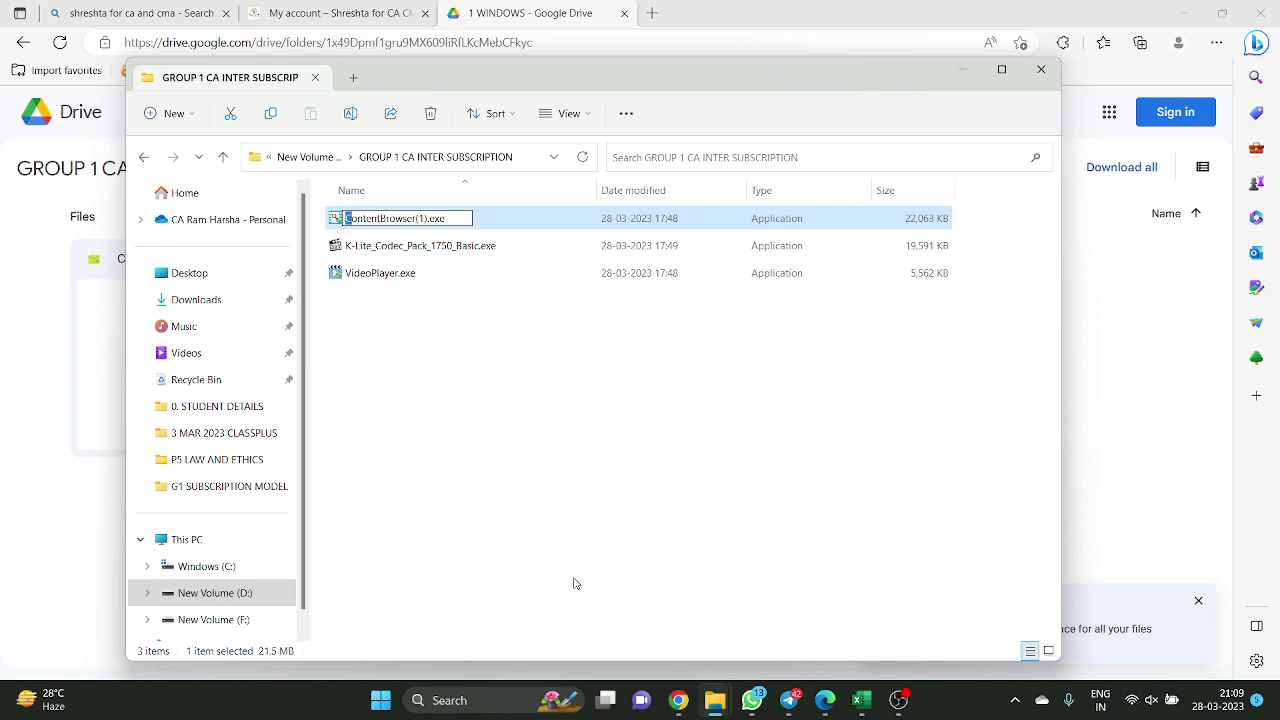
pyautogui.hotkey('shift', 'Left')
pyautogui.hotkey('shift', 'Left')
pyautogui.press('BackSpace')
pyautogui.press('Return')
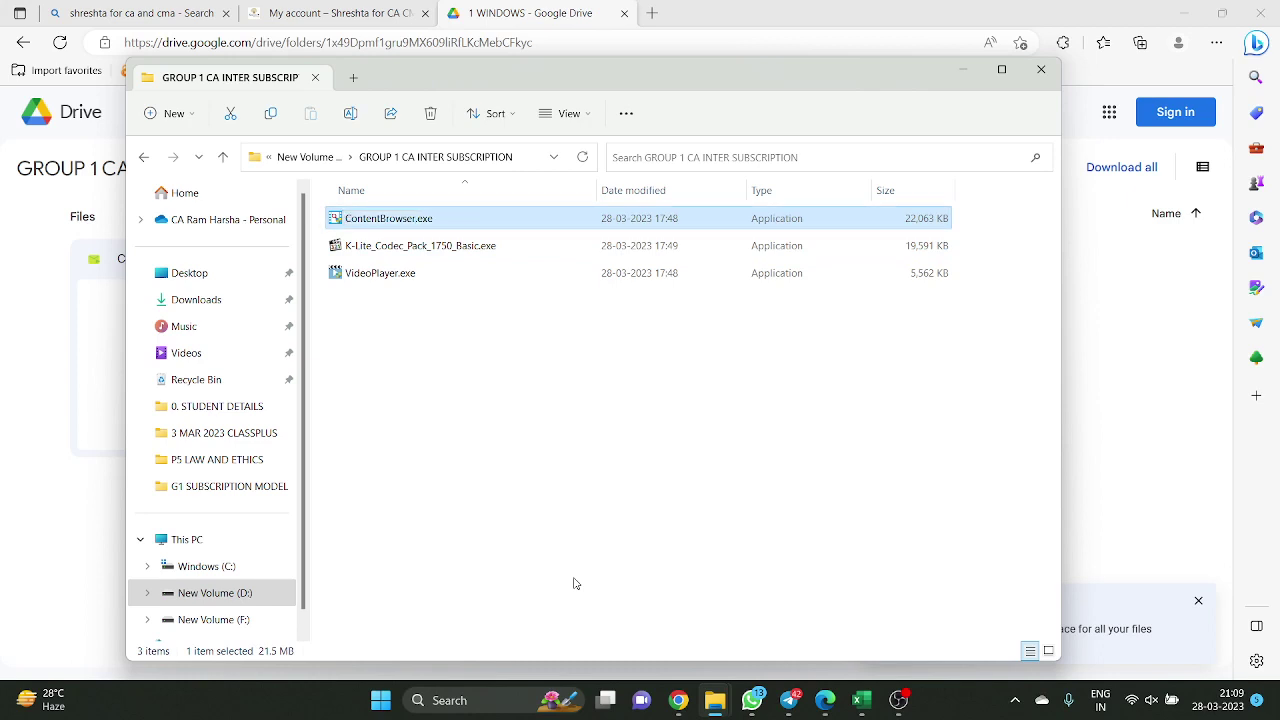
pyautogui.hotkey('alt', 'Tab')
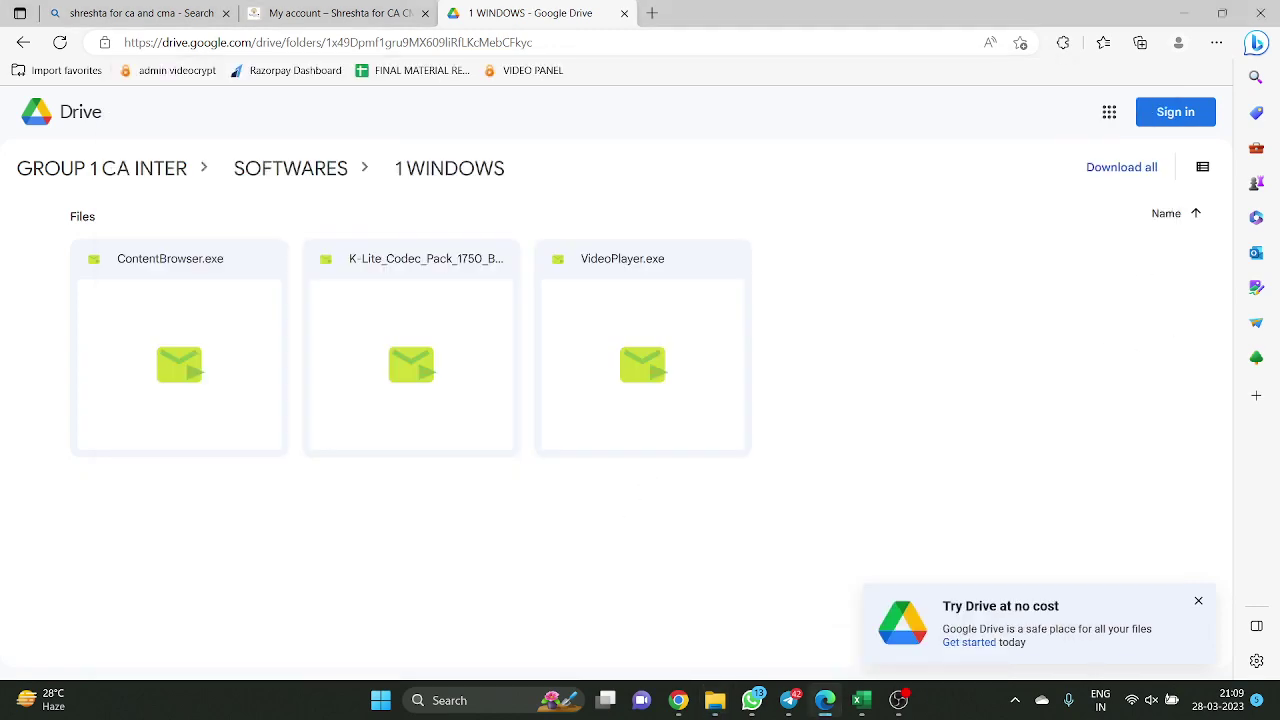
# Return to the subscription folder and check each of the three pasted installers
pyautogui.hotkey('alt', 'Tab')
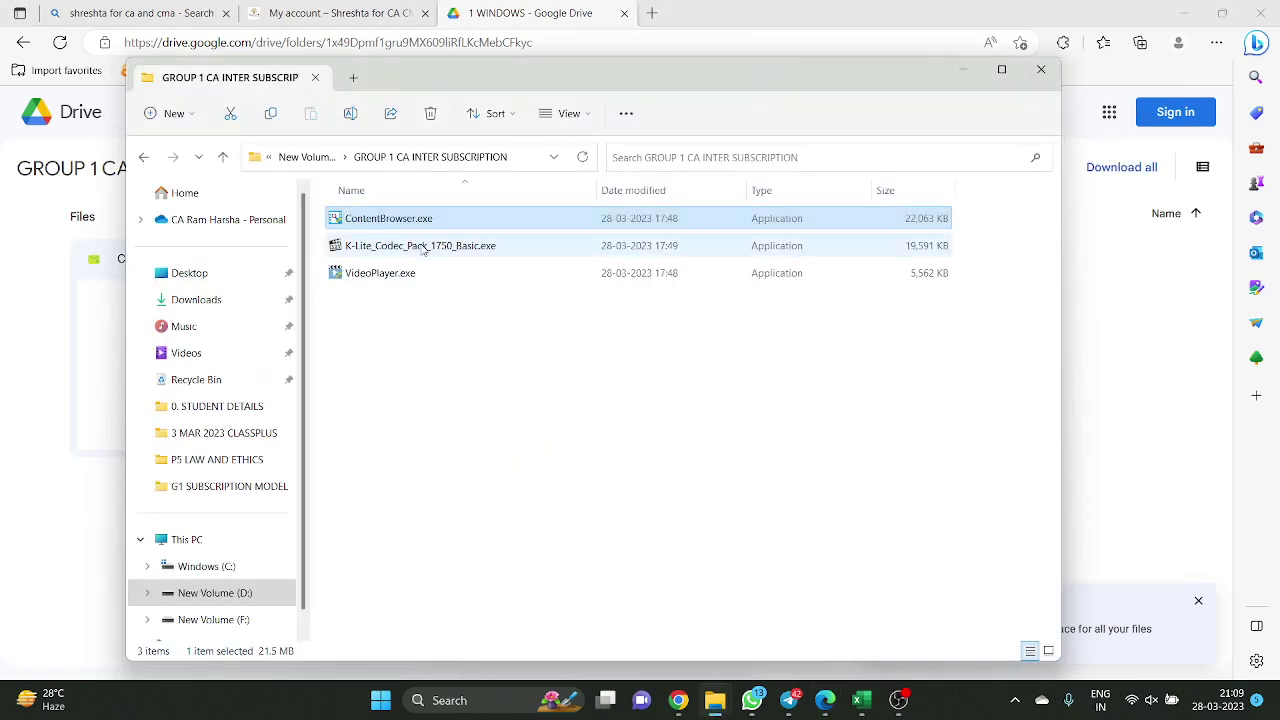
pyautogui.click(403, 313)
pyautogui.click(408, 284)
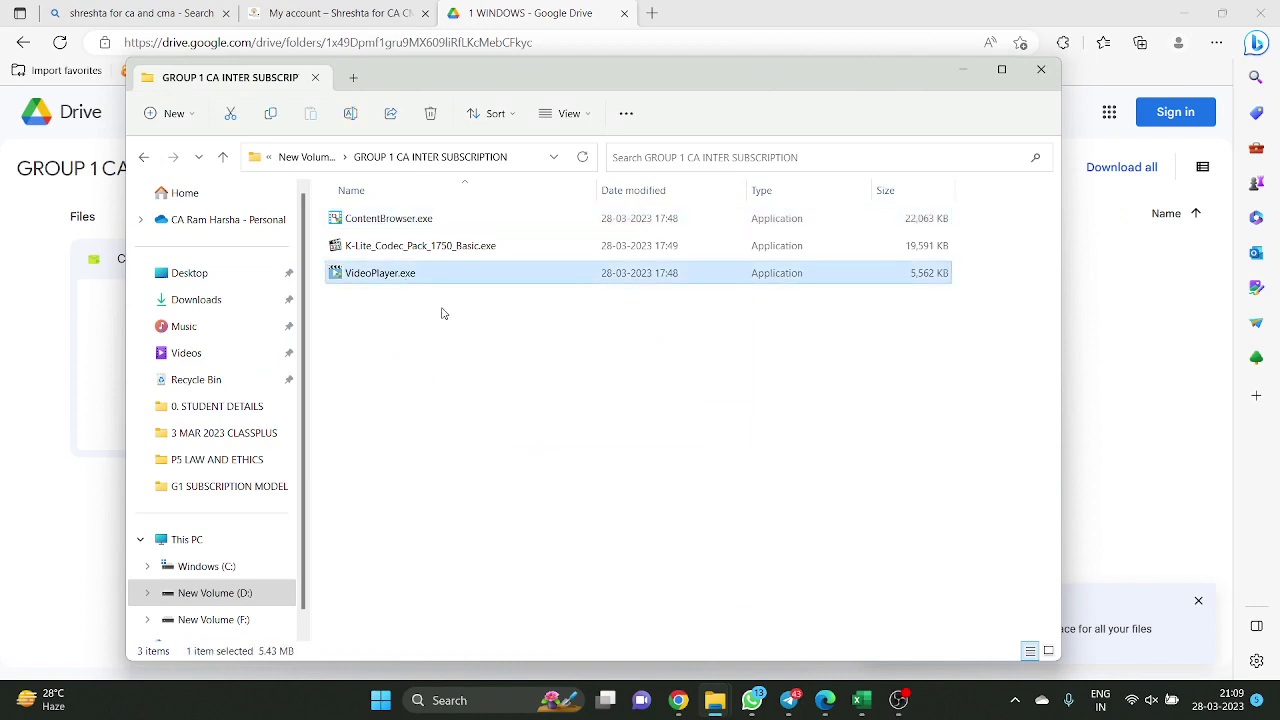
pyautogui.click(497, 250)
pyautogui.click(450, 222)
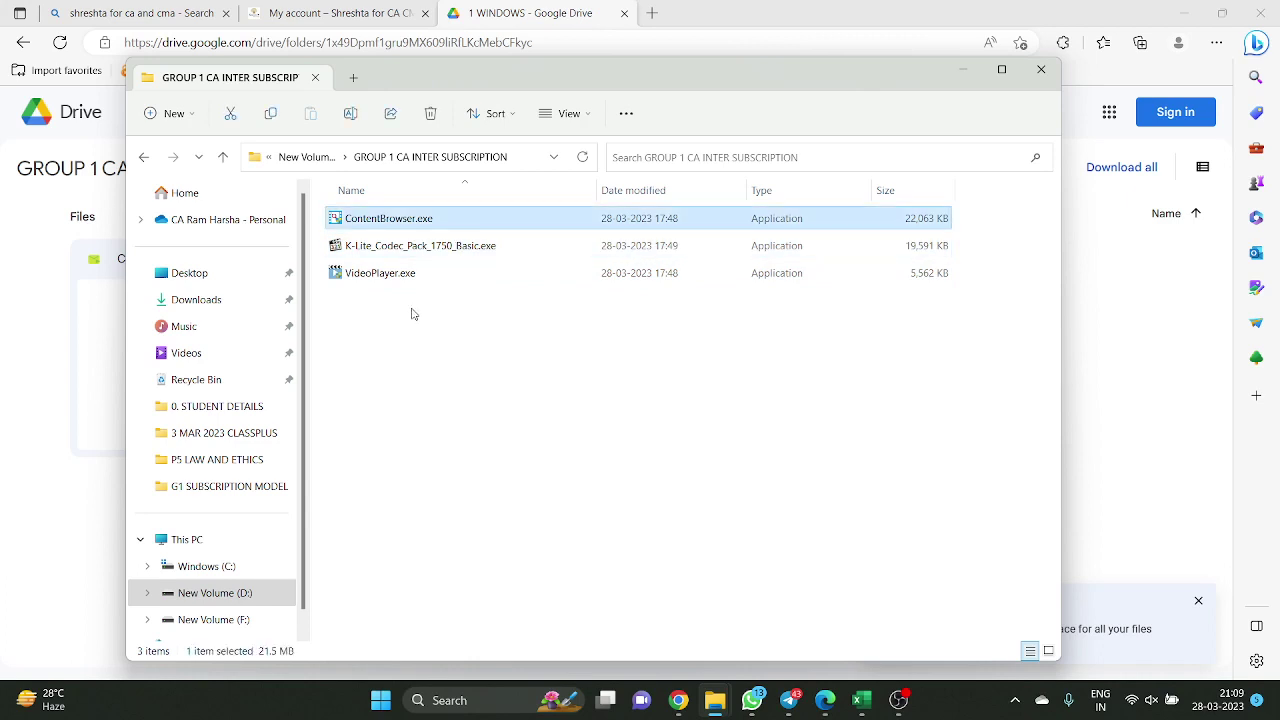
pyautogui.click(410, 312)
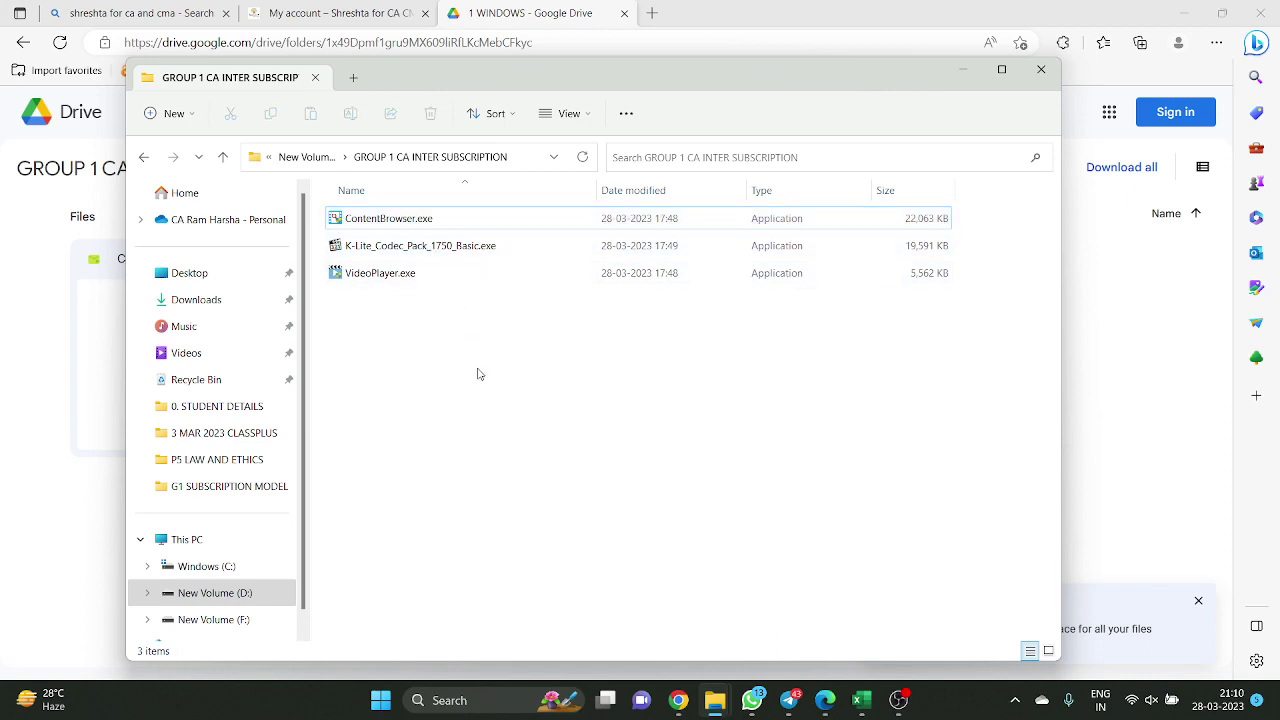
pyautogui.rightClick(407, 343)
pyautogui.moveTo(494, 470)
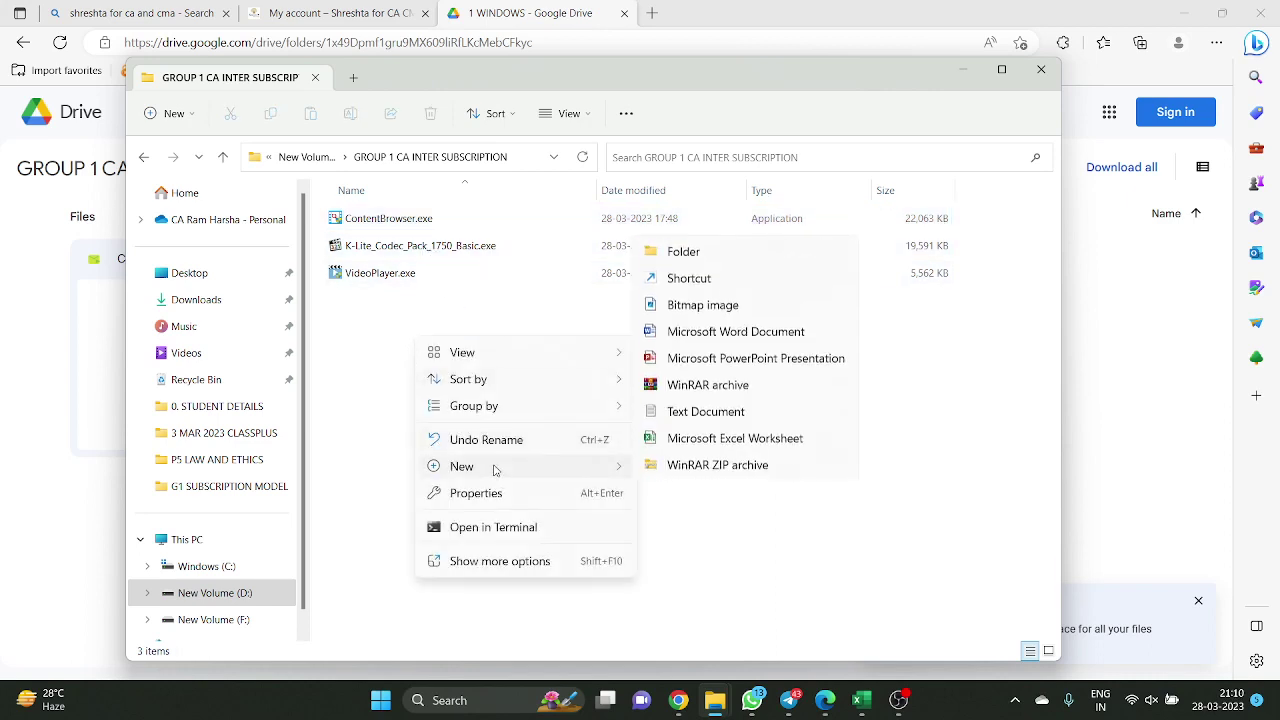
pyautogui.click(362, 348)
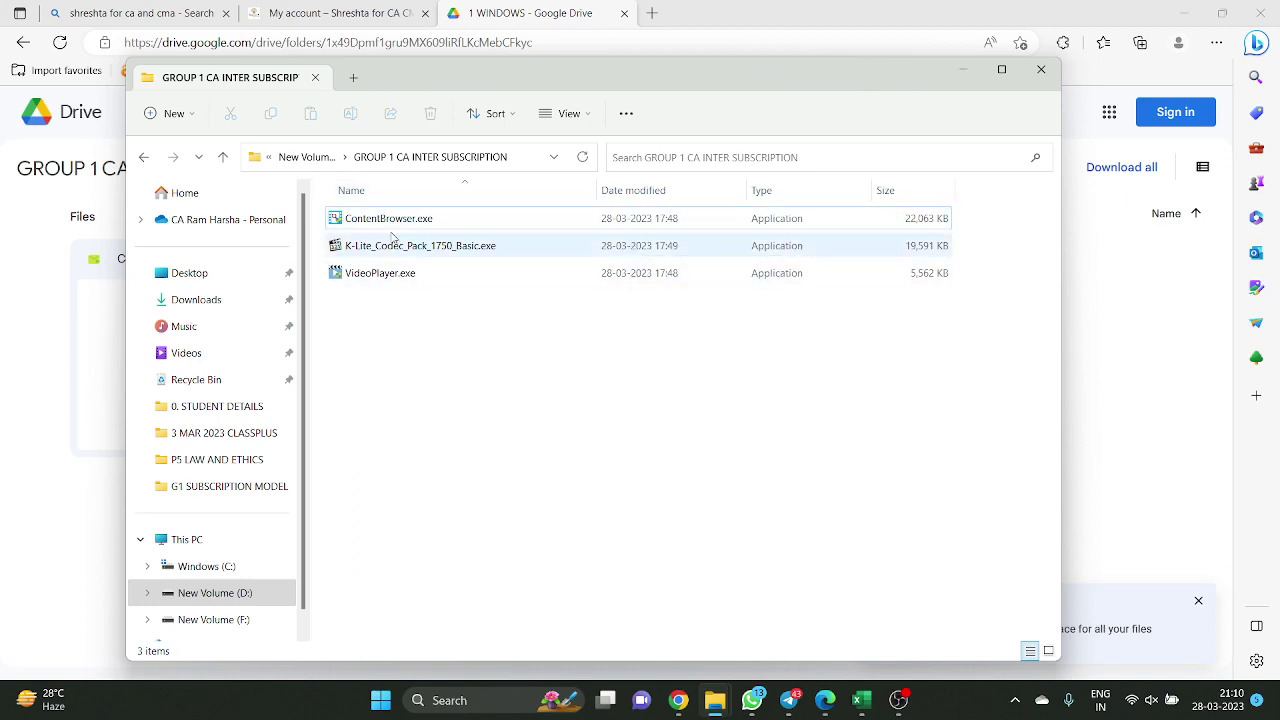
# Create a new folder beside the installers and name it ALECTURES
pyautogui.rightClick(464, 380)
pyautogui.moveTo(549, 303)
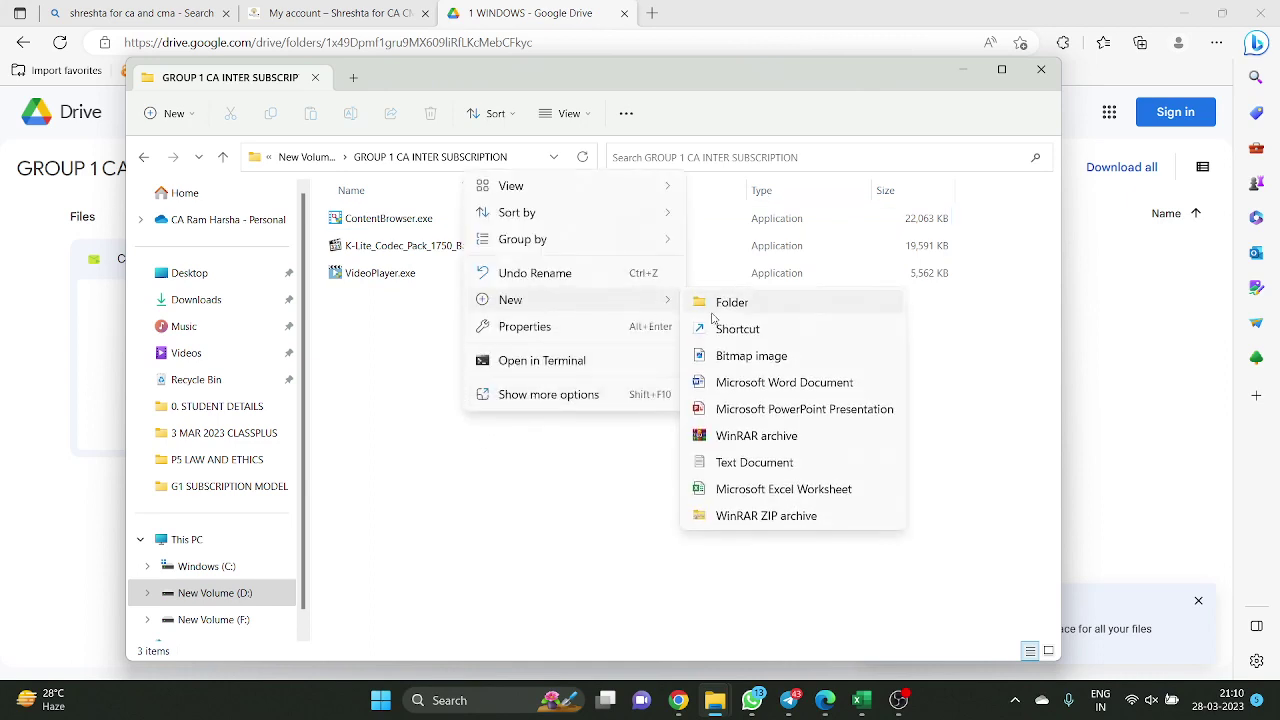
pyautogui.click(720, 218)
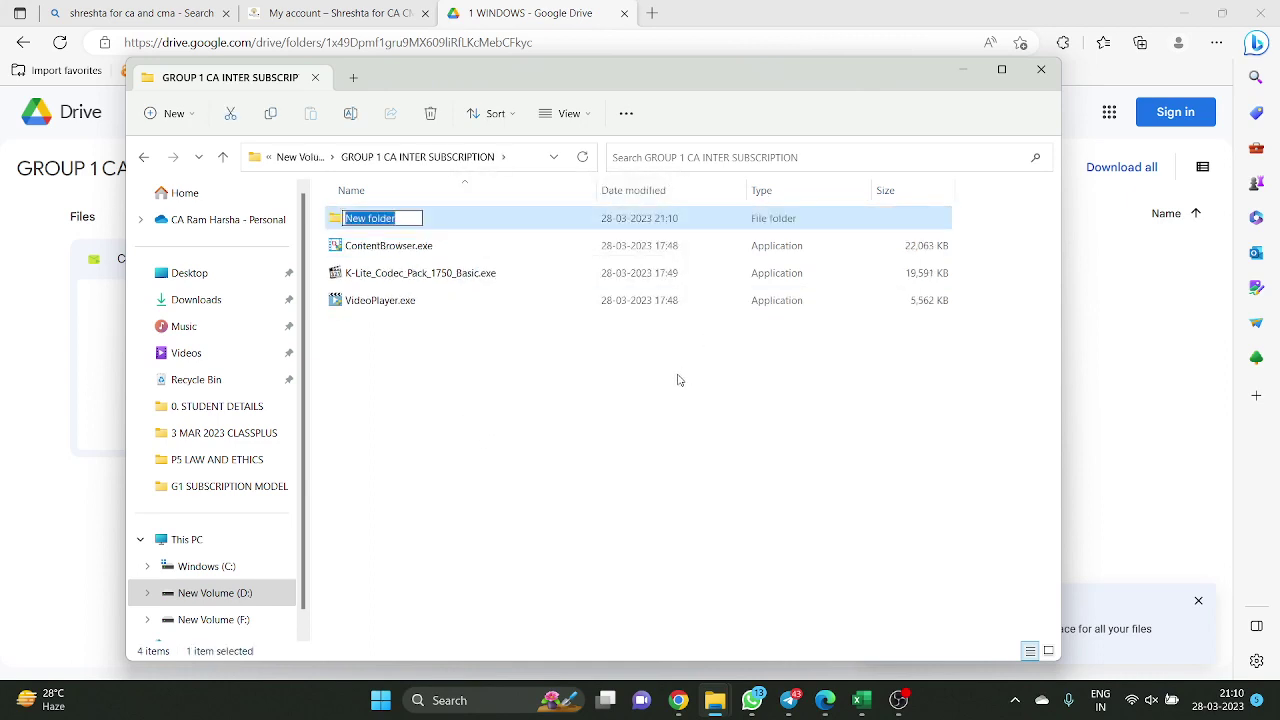
pyautogui.write('Bhu')
pyautogui.press('BackSpace')
pyautogui.press('BackSpace')
pyautogui.press('BackSpace')
pyautogui.write('ALECTURES')
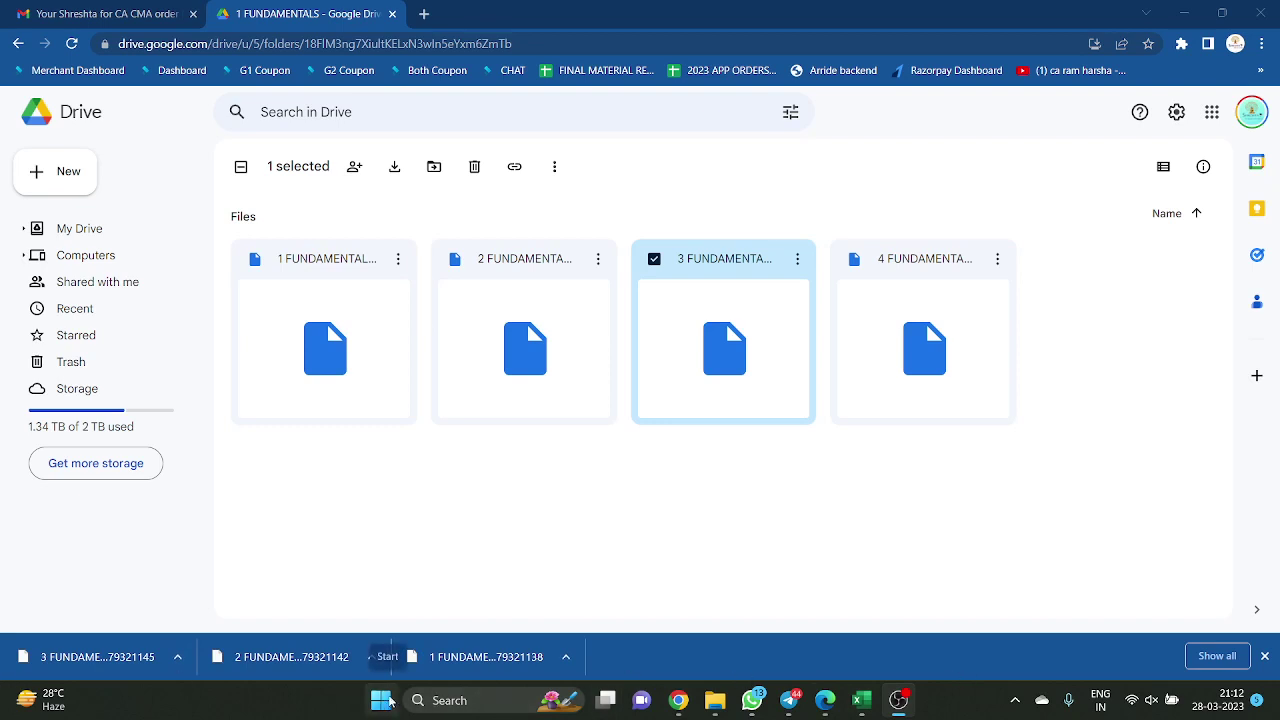
# Select the three FUNDAMENTALS videos in the download folder and paste them into the 1 FUNDAMENTALS folder
pyautogui.click(565, 656)
pyautogui.click(600, 596)
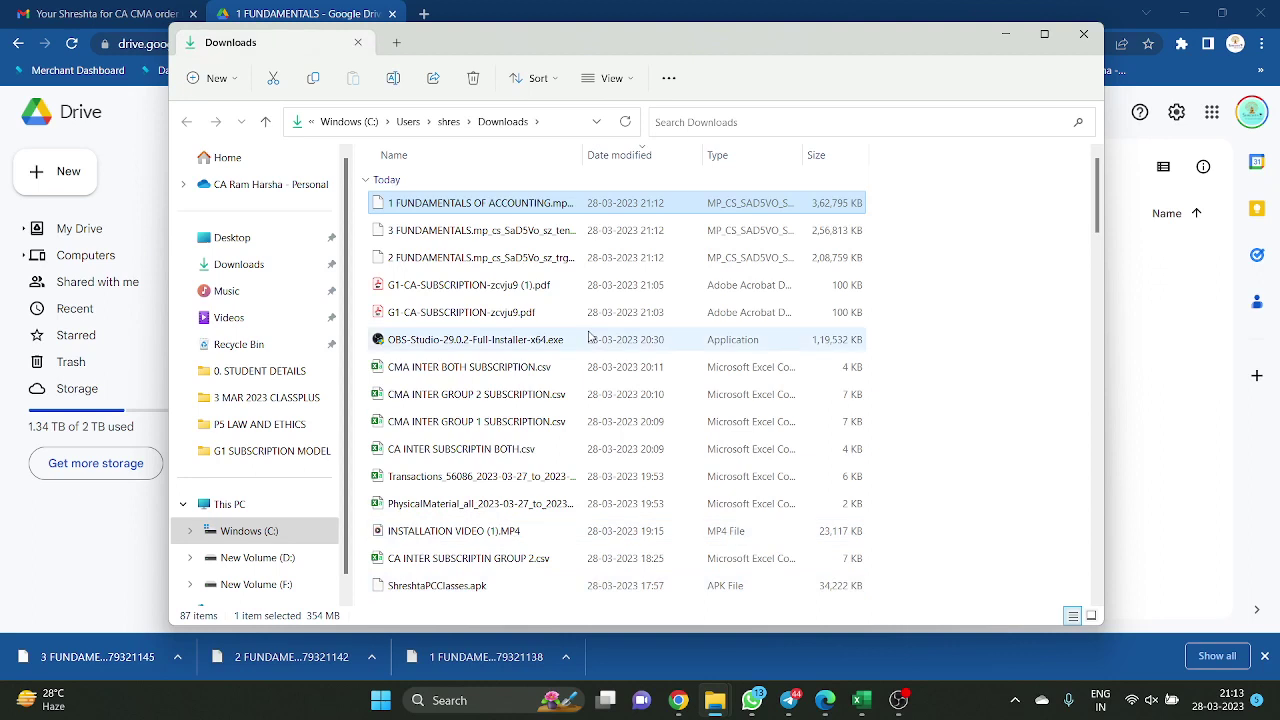
pyautogui.hotkey('ctrl', 'a')
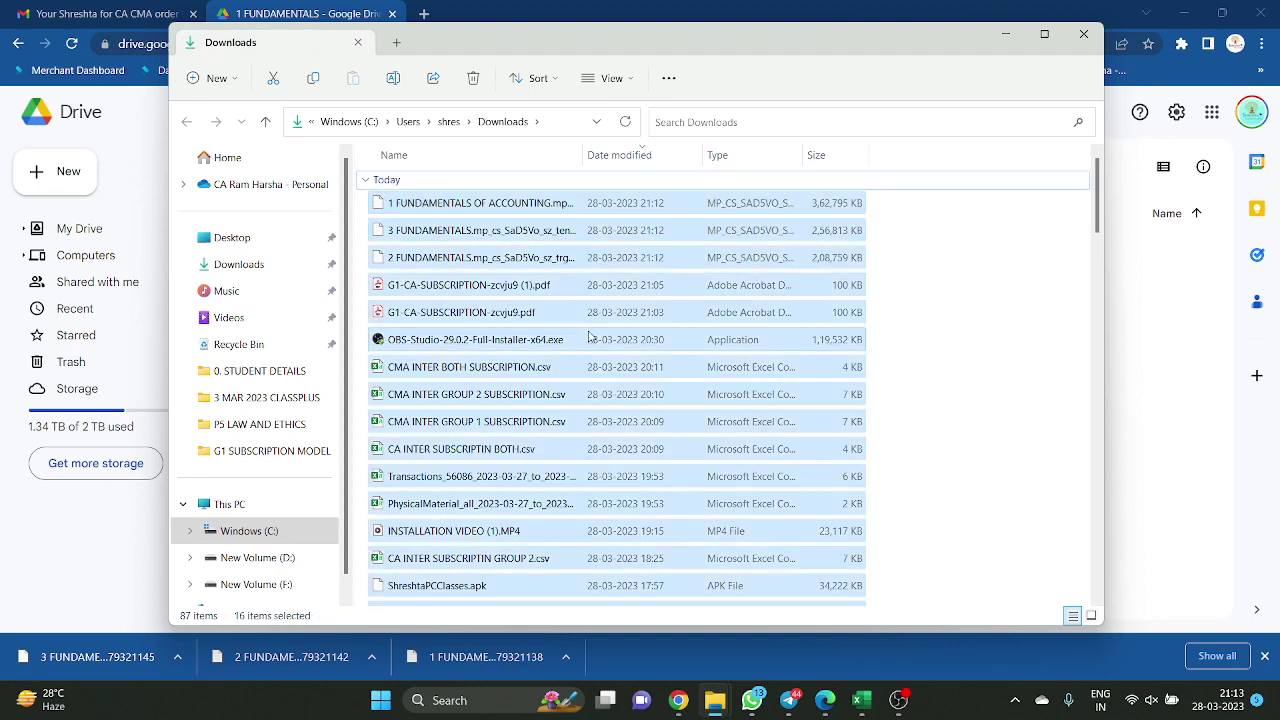
pyautogui.press('Home')
pyautogui.hotkey('shift', 'Down')
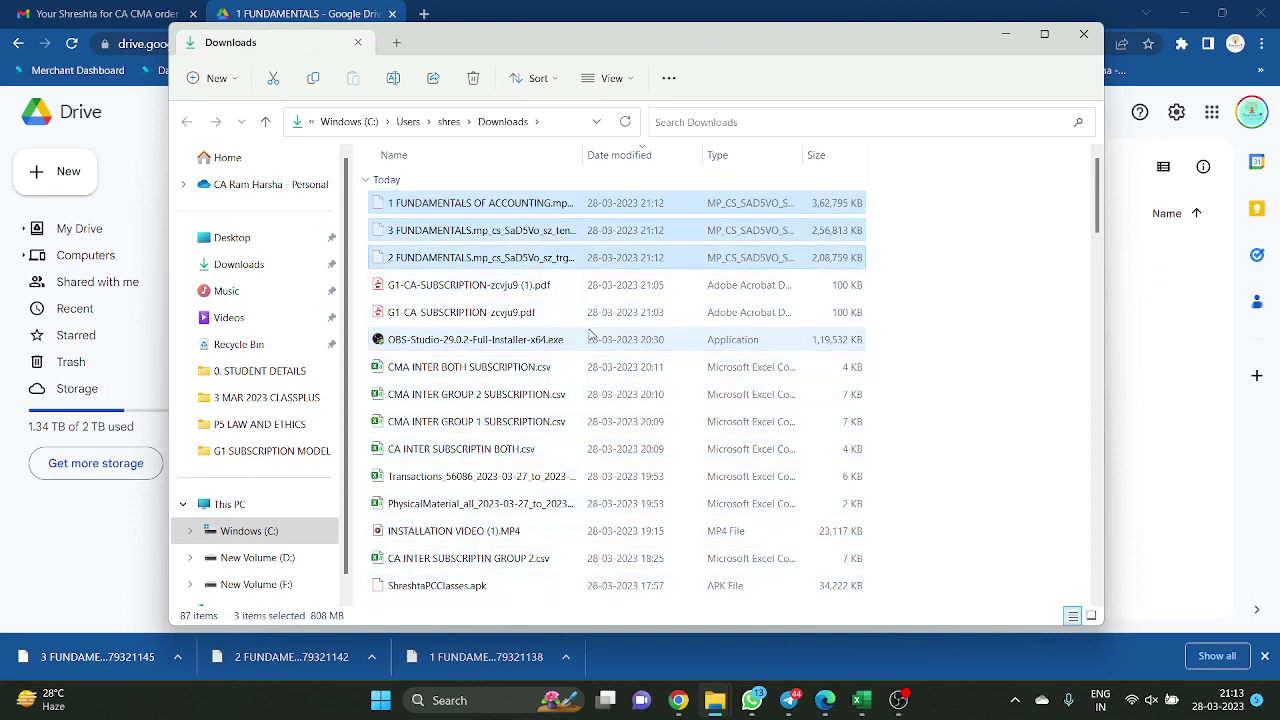
pyautogui.click(731, 694)
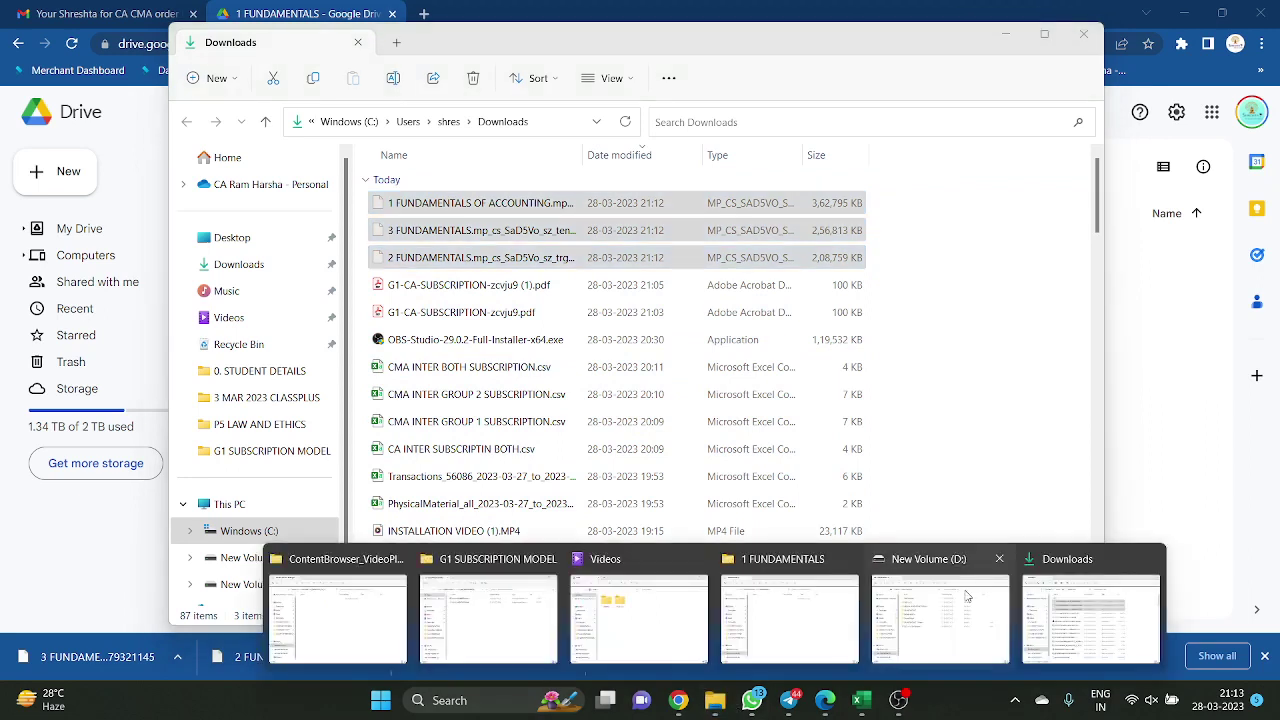
pyautogui.click(798, 640)
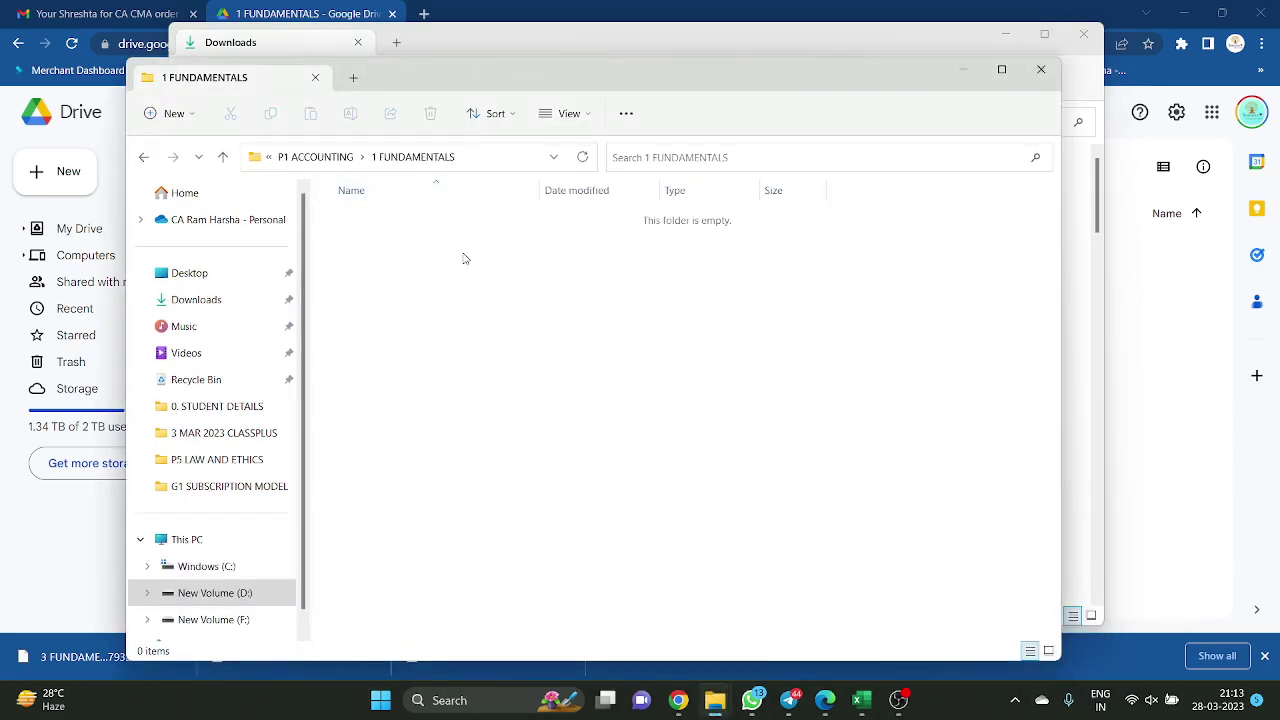
pyautogui.hotkey('ctrl', 'v')
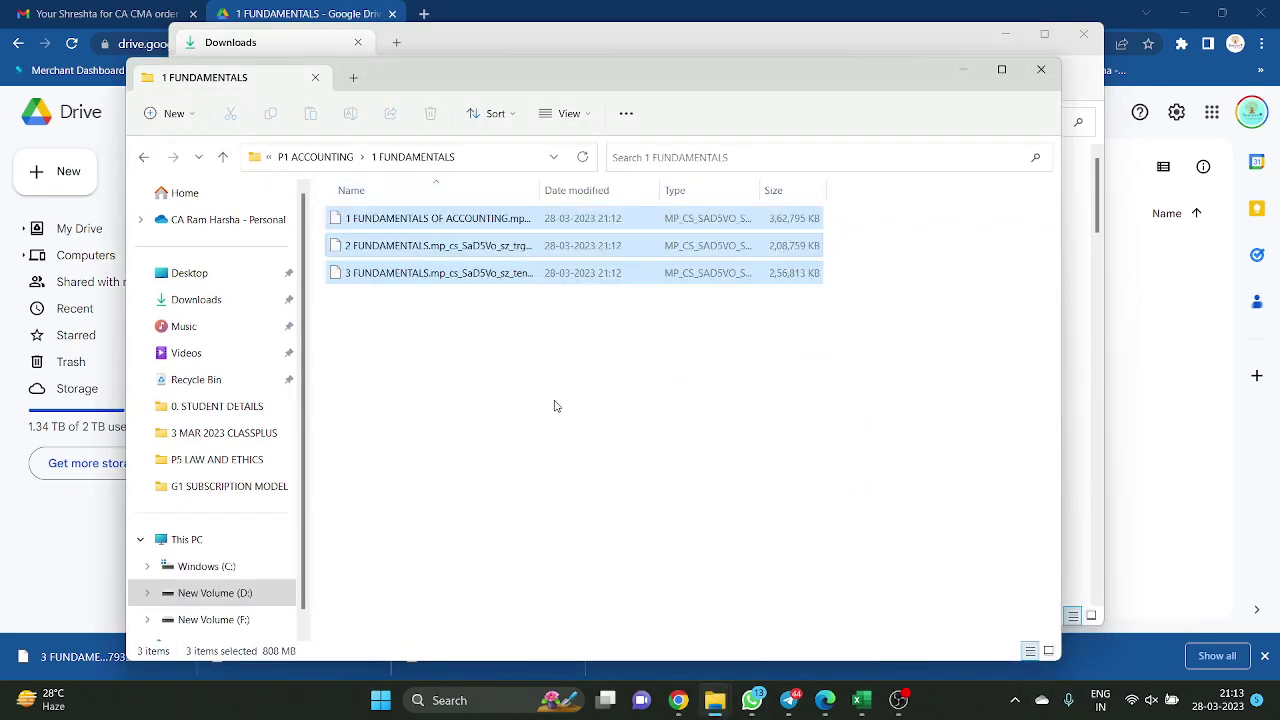
pyautogui.click(571, 415)
# Reopen LECTURES > P1 ACCOUNTING > 1 FUNDAMENTALS to confirm the copies, then return Drive to CA INTER GOOGLE DRIVE
pyautogui.click(306, 157)
pyautogui.click(298, 157)
pyautogui.click(305, 157)
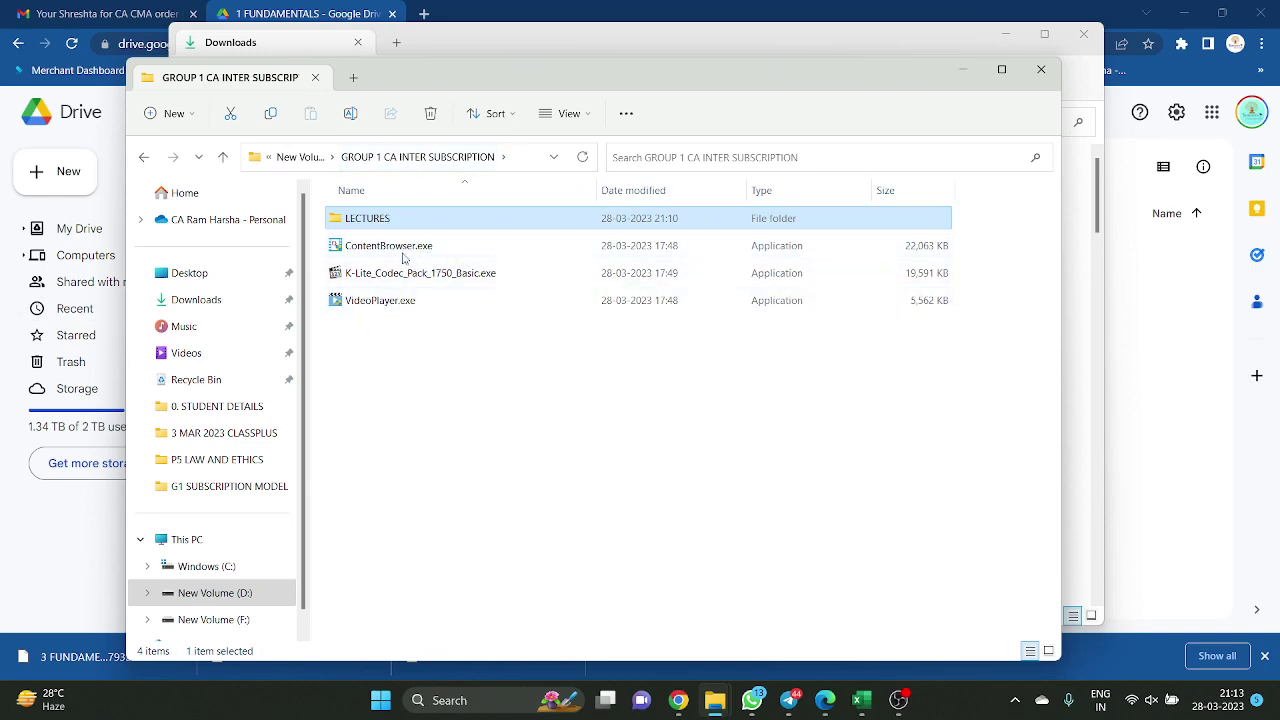
pyautogui.doubleClick(399, 220)
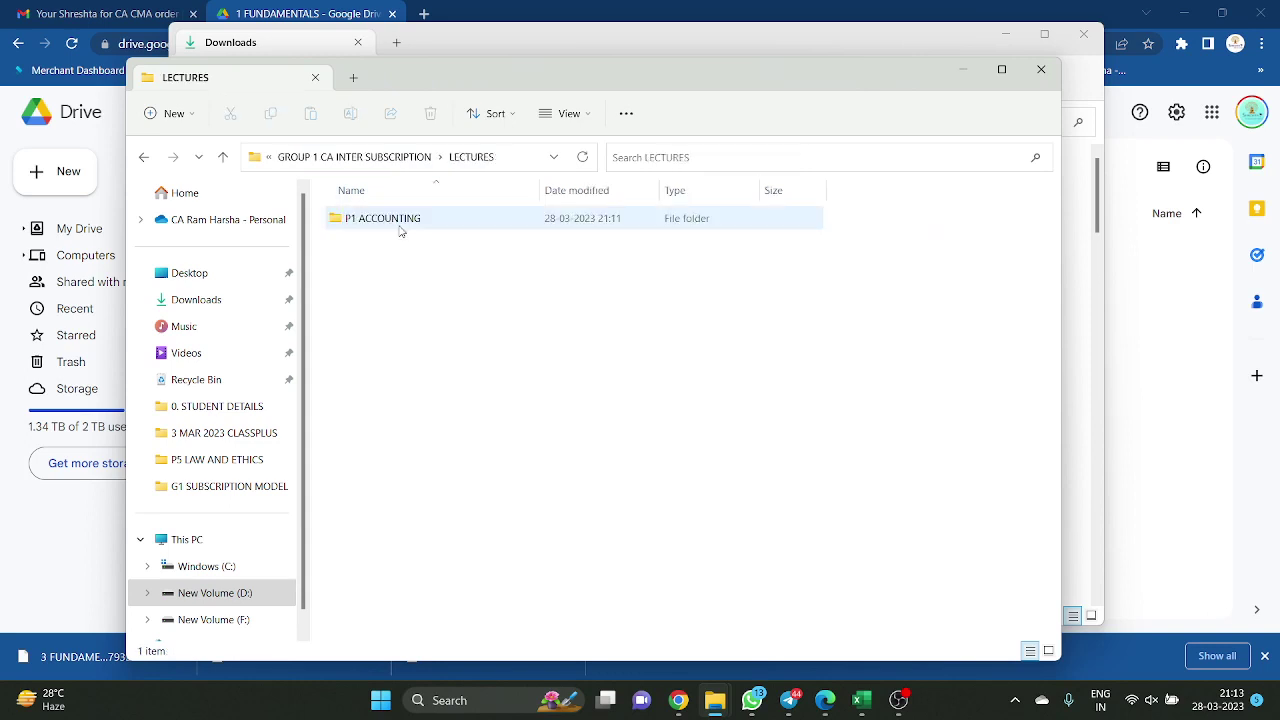
pyautogui.doubleClick(405, 220)
pyautogui.doubleClick(405, 230)
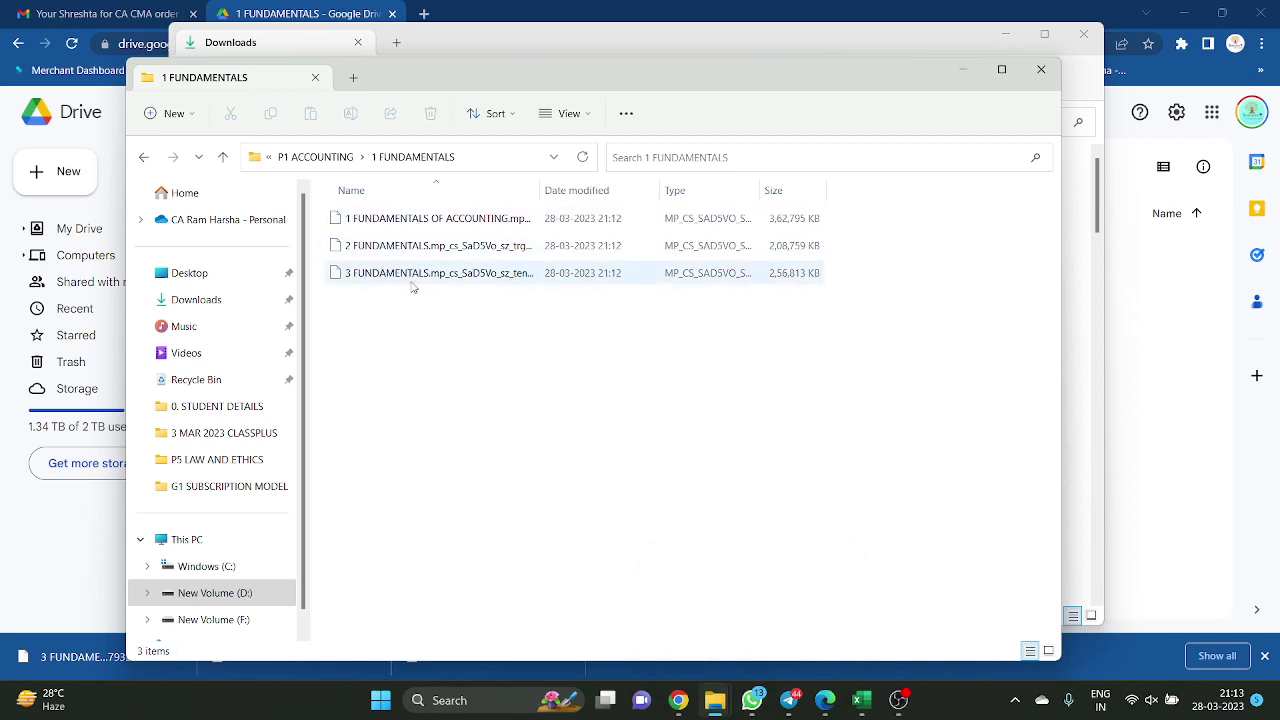
pyautogui.click(1163, 414)
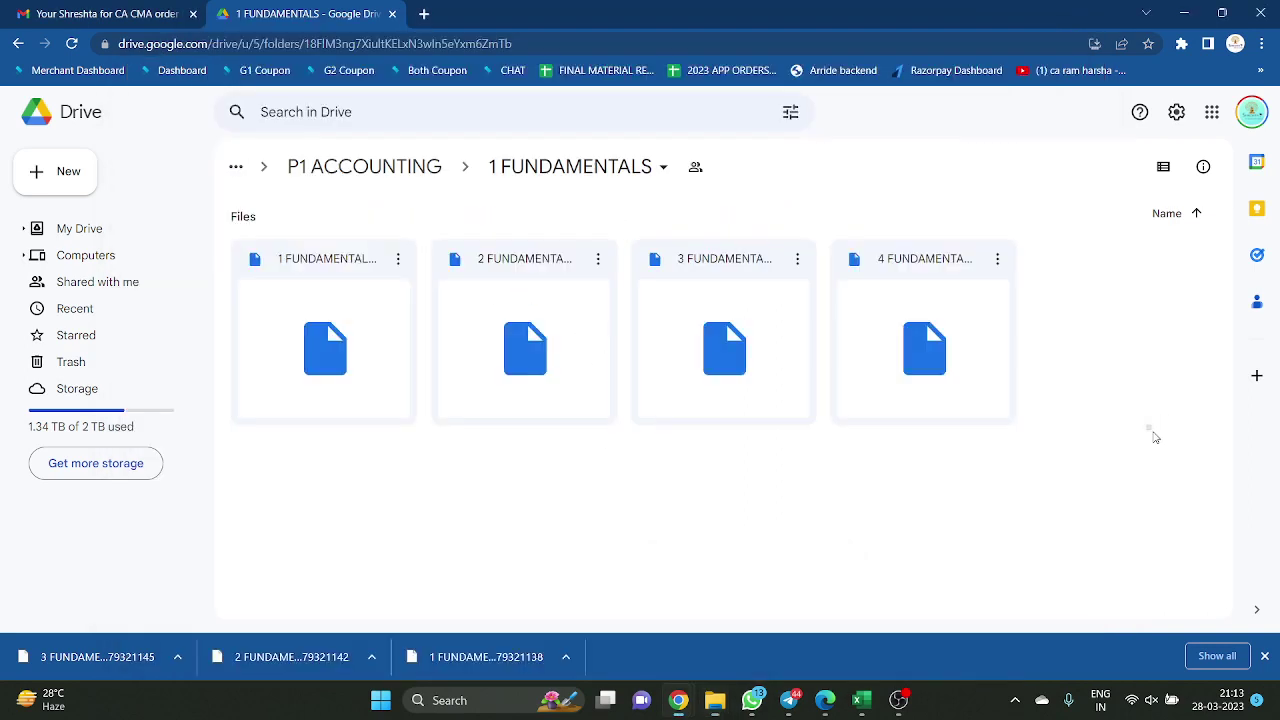
pyautogui.click(364, 166)
pyautogui.click(365, 172)
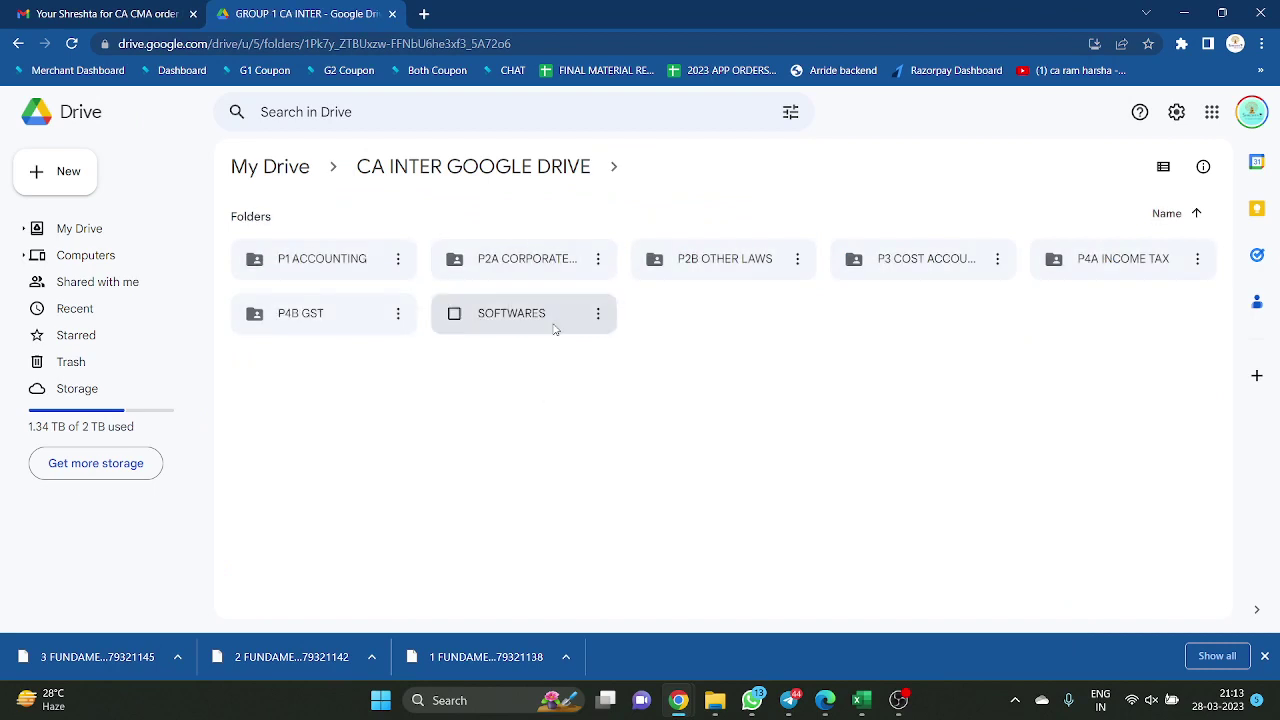
# Go up to GROUP 1 CA INTER SUBSCRIPTION and try launching ContentBrowser.exe, dismissing the SmartScreen warning
pyautogui.hotkey('alt', 'Tab')
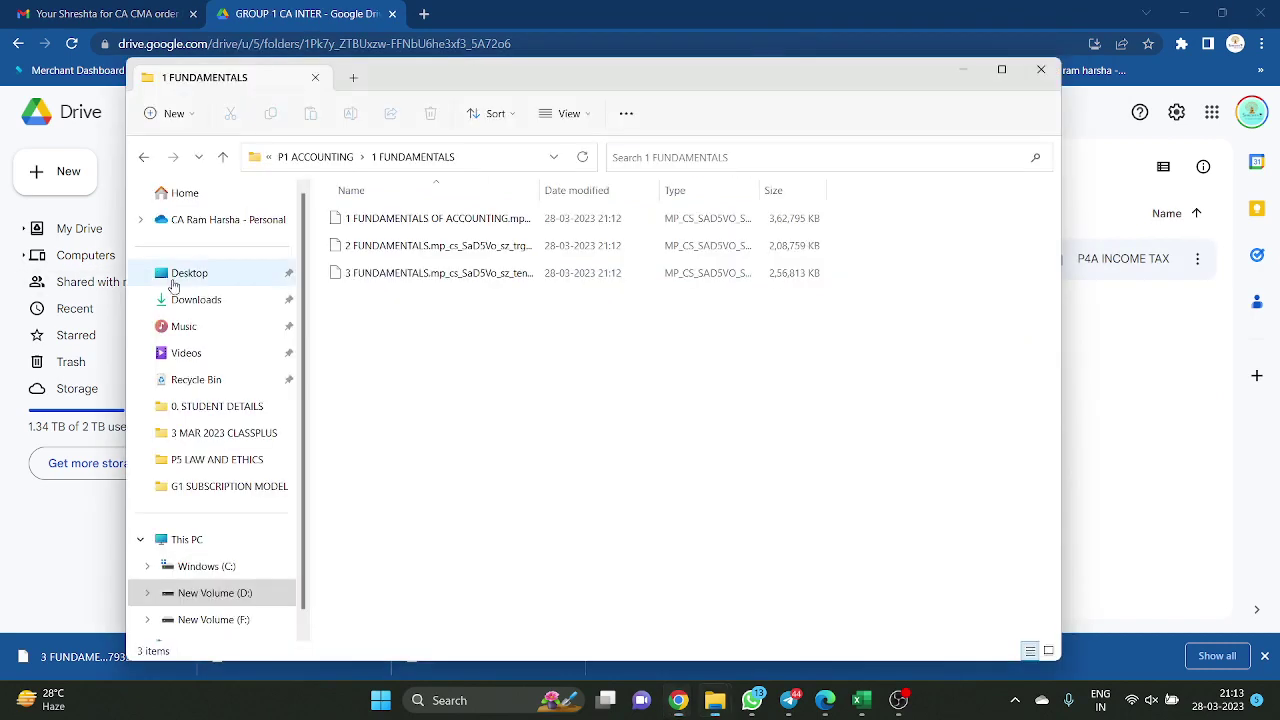
pyautogui.click(306, 158)
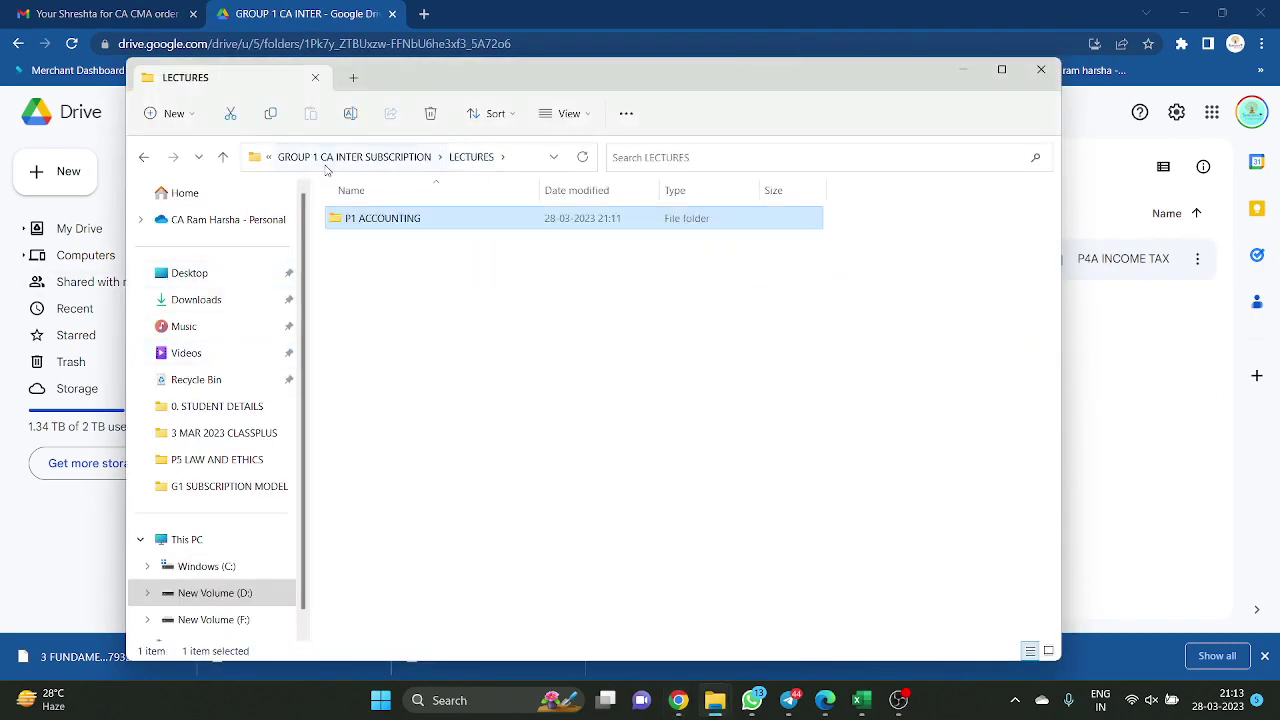
pyautogui.click(328, 162)
pyautogui.doubleClick(432, 250)
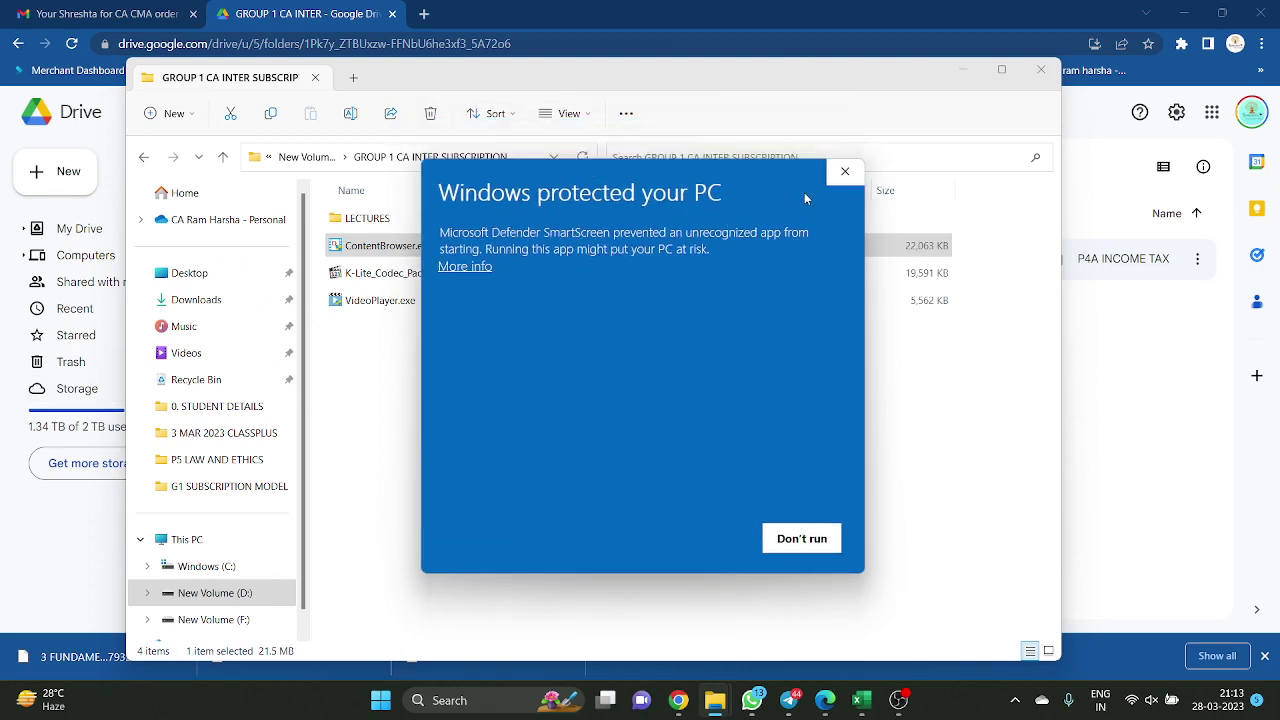
pyautogui.click(845, 171)
pyautogui.press('F2')
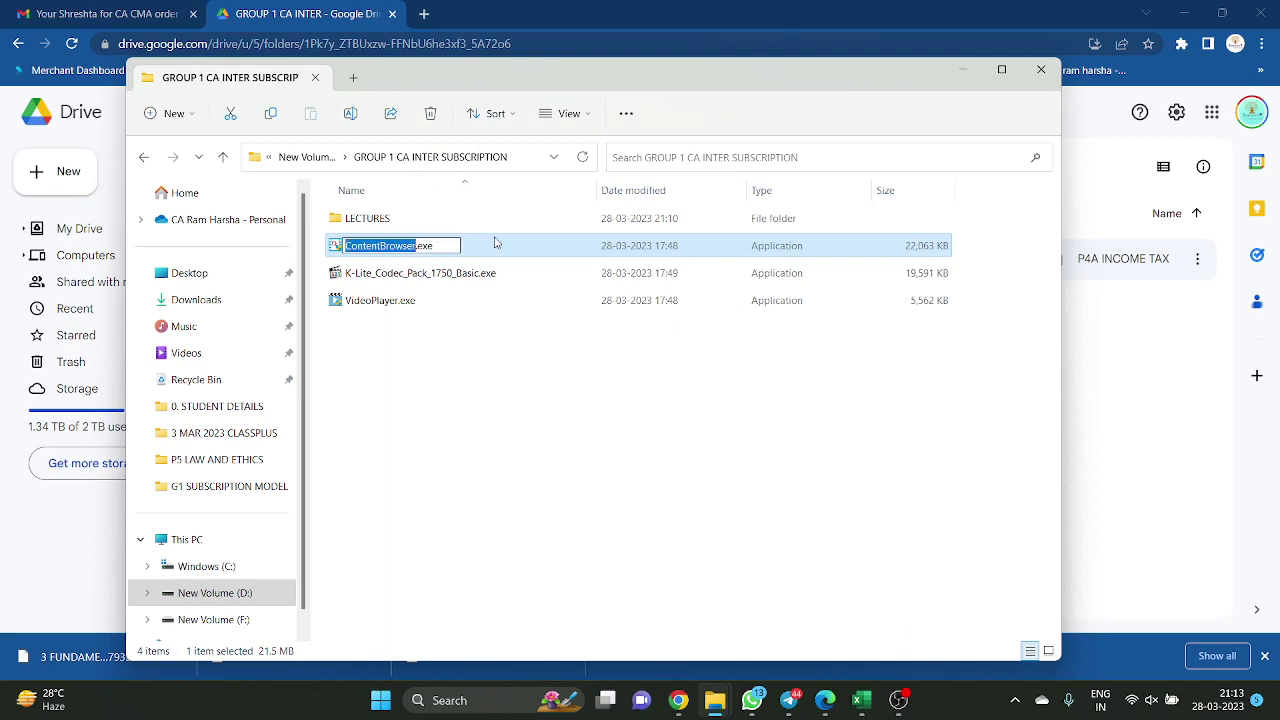
pyautogui.click(551, 517)
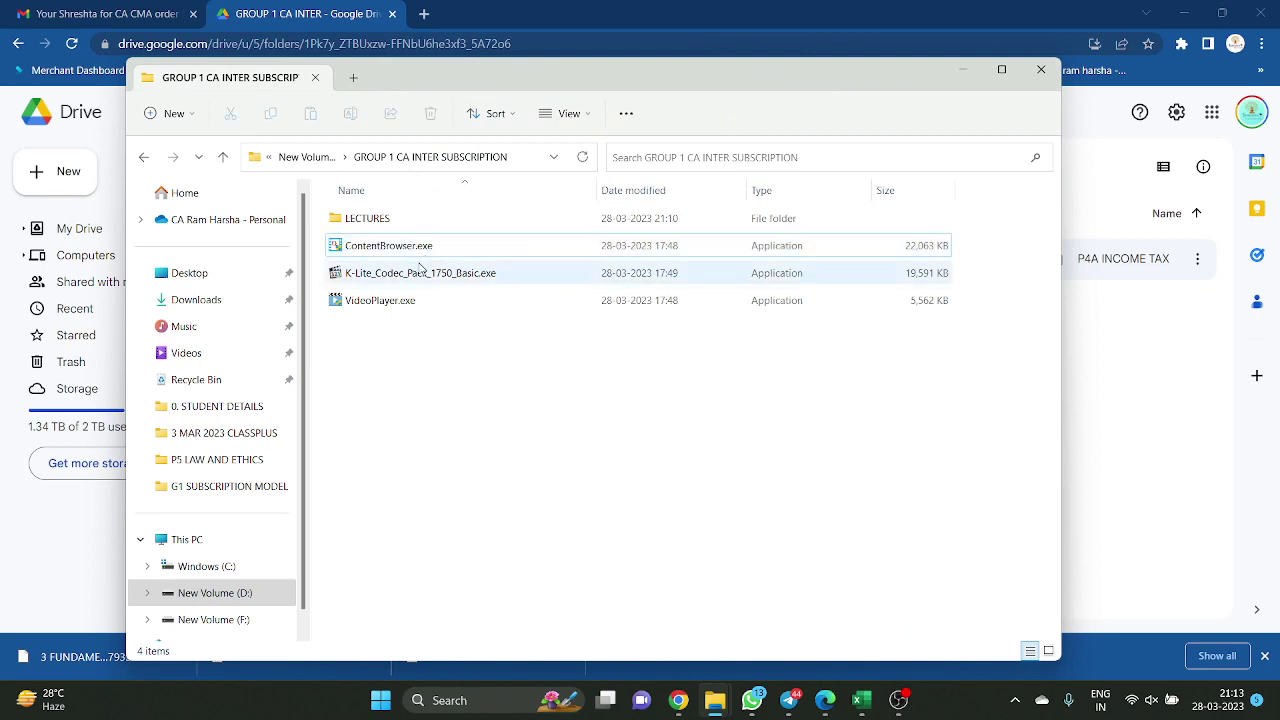
# Relaunch ContentBrowser.exe and choose More info > Run anyway in SmartScreen
pyautogui.doubleClick(414, 246)
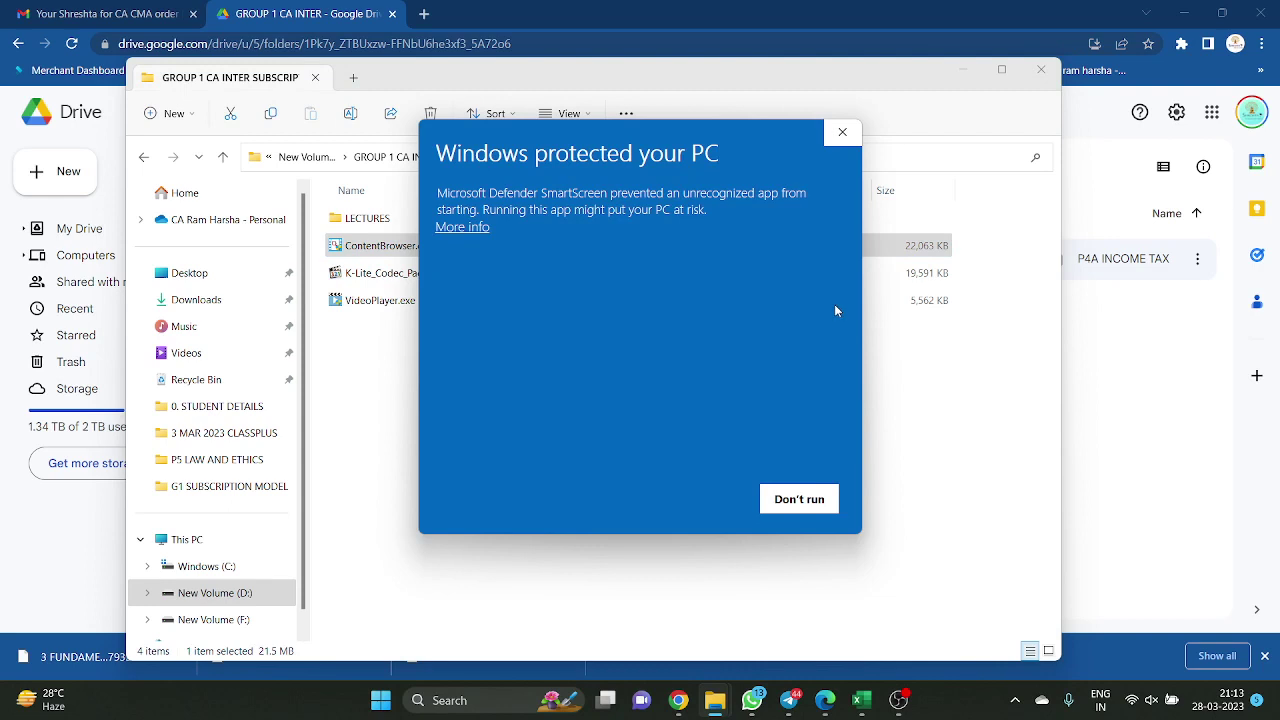
pyautogui.click(464, 227)
pyautogui.click(695, 505)
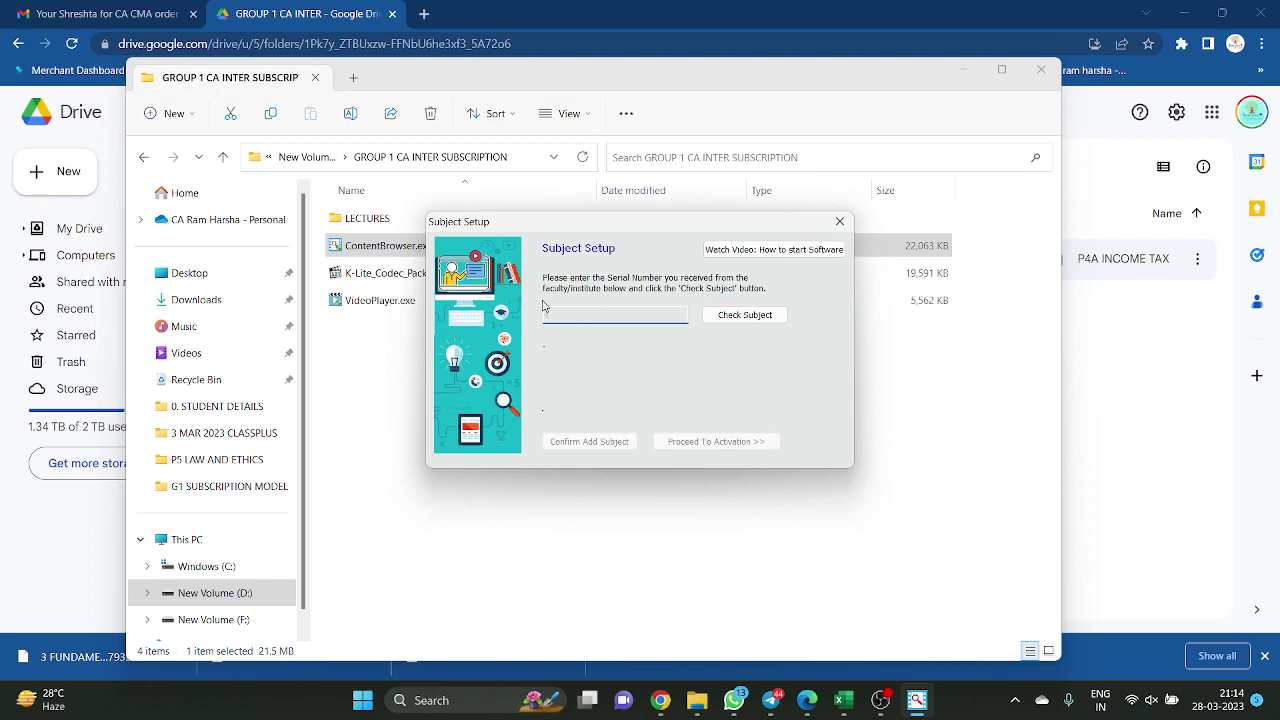
# Copy the Group 1 CA Inter license key from the Gmail order email and paste it into Subject Setup
pyautogui.click(697, 700)
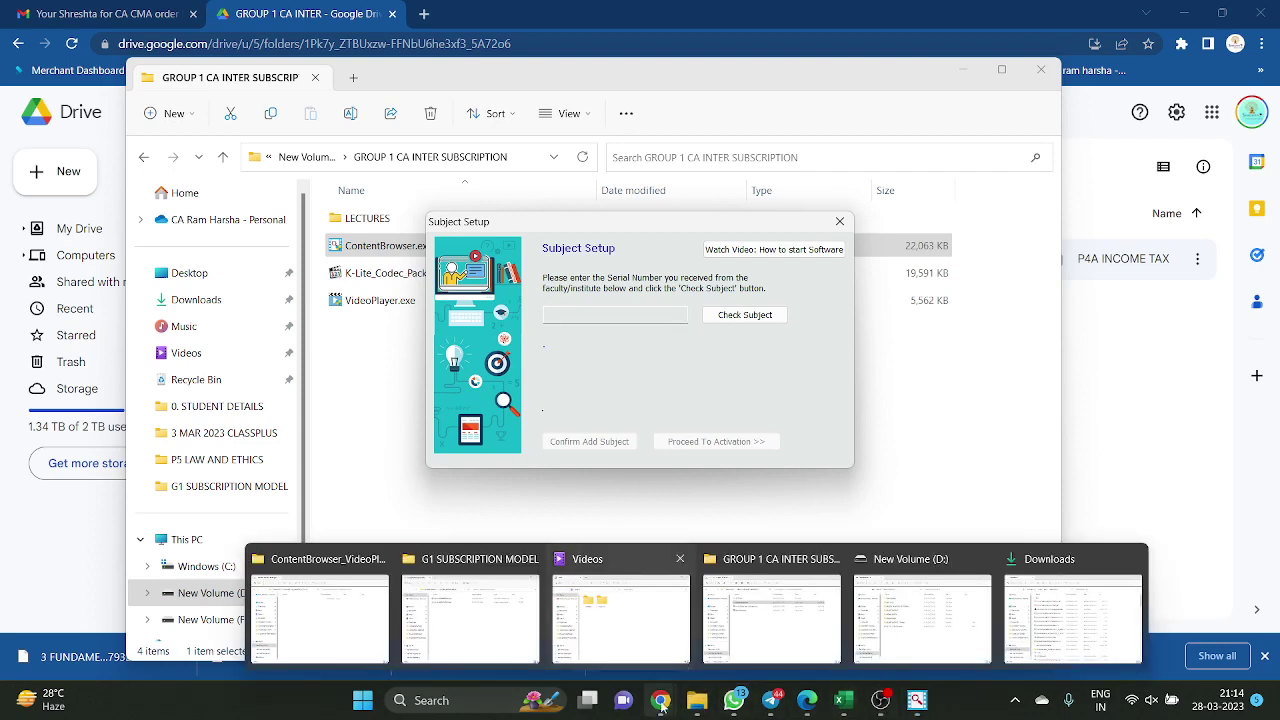
pyautogui.click(98, 7)
pyautogui.scroll(-7, 865, 496)
pyautogui.scroll(-3, 865, 496)
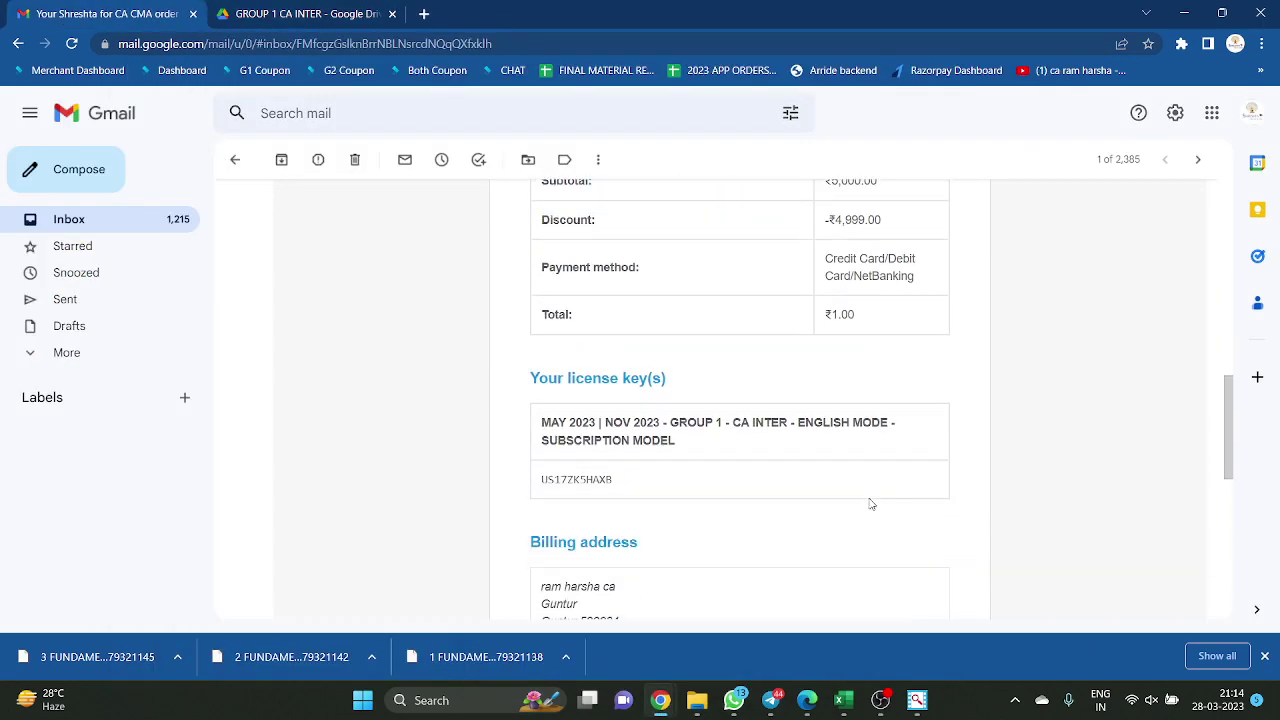
pyautogui.doubleClick(590, 398)
pyautogui.hotkey('ctrl', 'c')
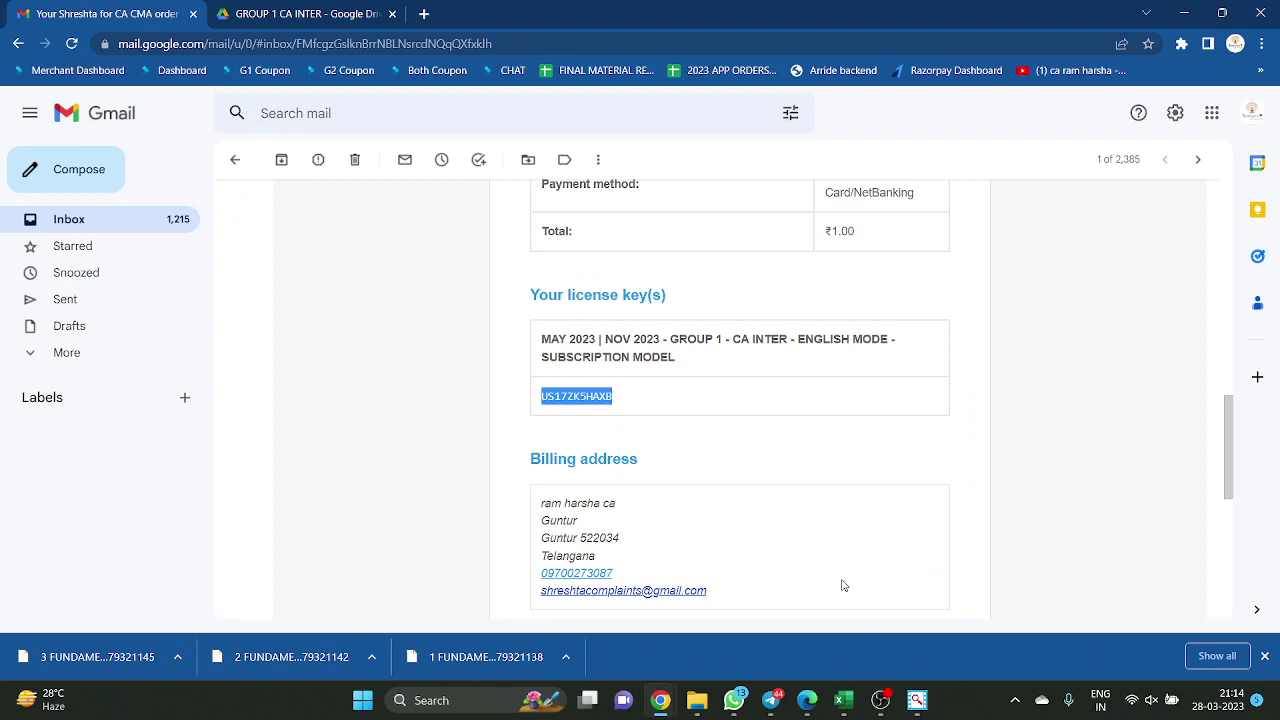
pyautogui.click(917, 700)
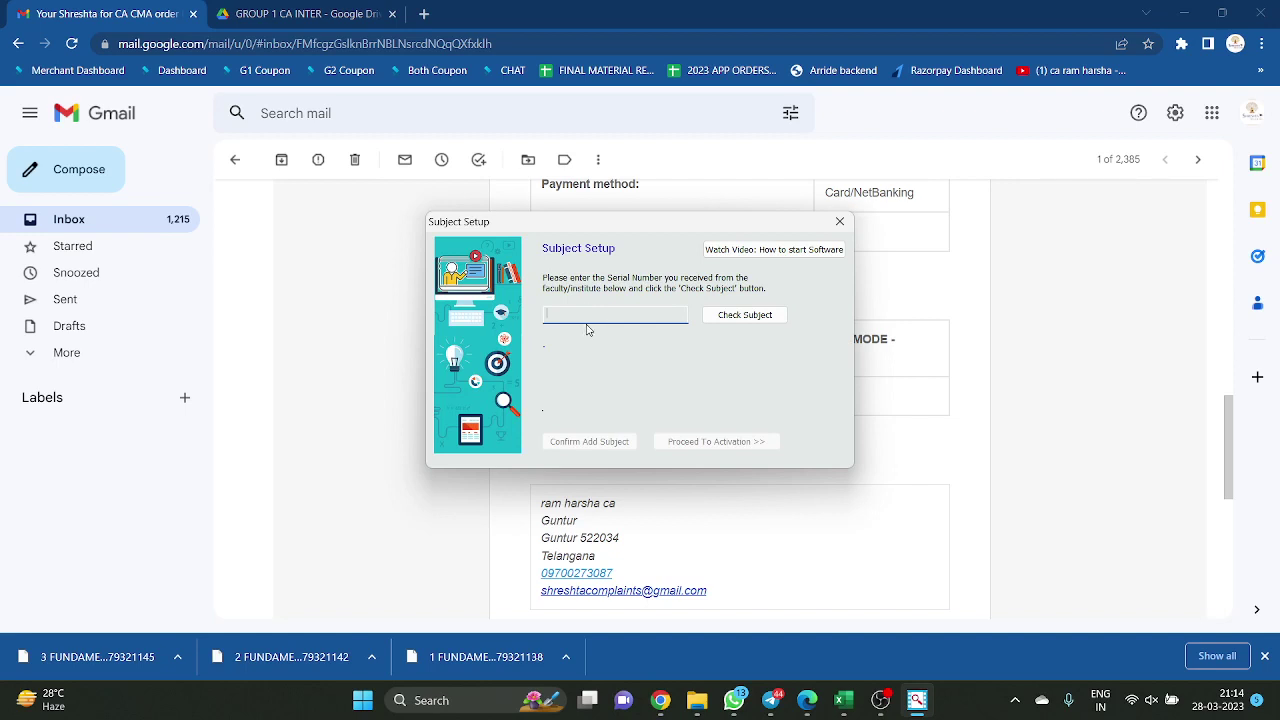
pyautogui.hotkey('ctrl', 'v')
# Check the serial's subject, confirm adding CA INTER GROUP ONE MAY 2023 NOV 2023, and proceed to activation
pyautogui.click(742, 318)
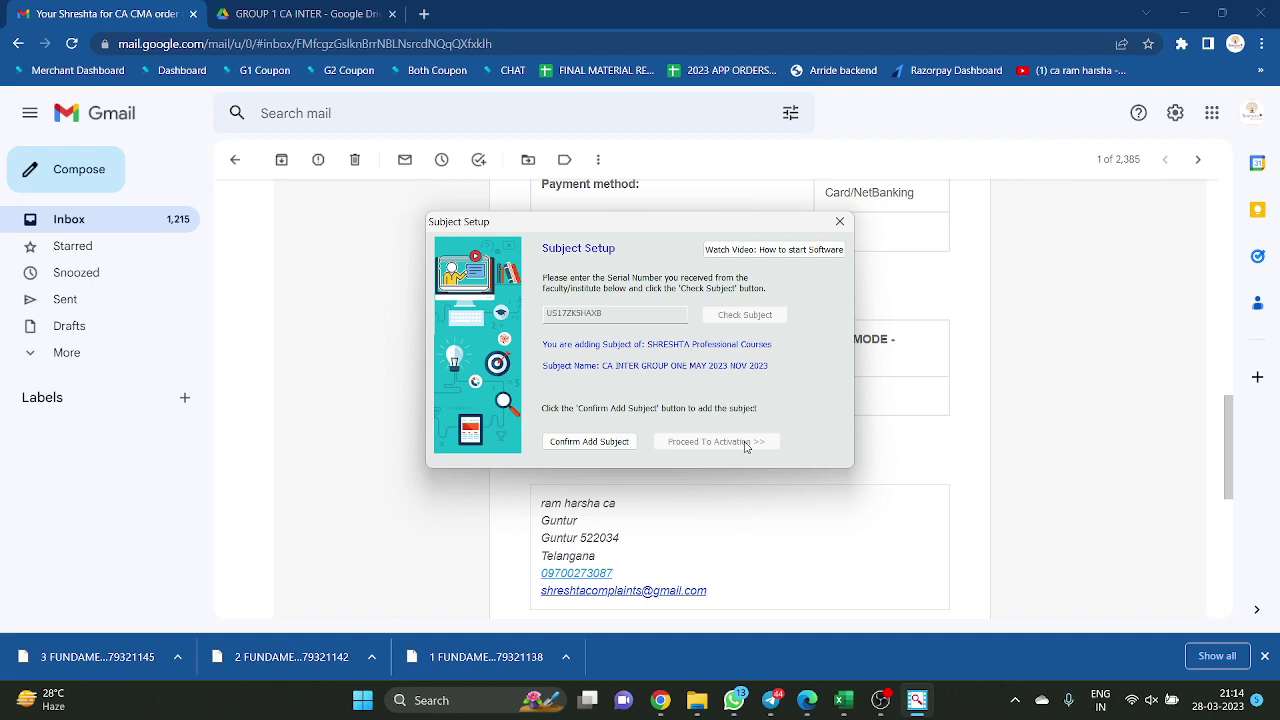
pyautogui.click(592, 441)
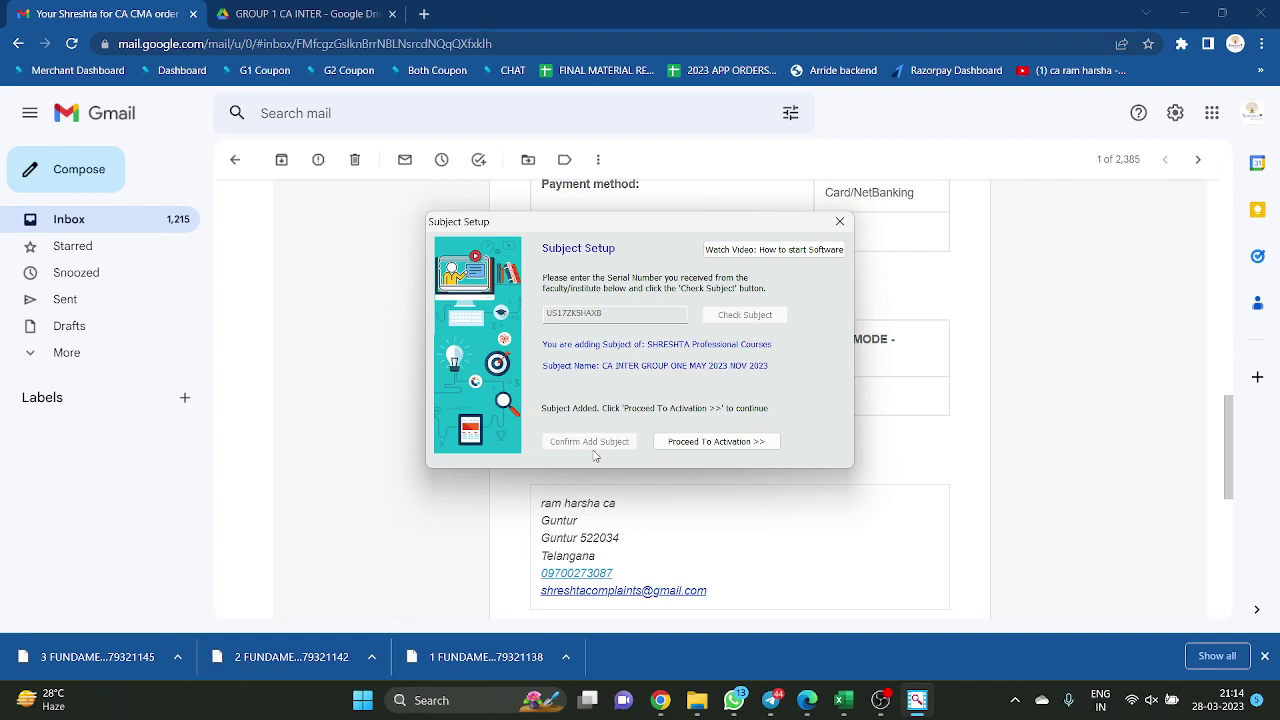
pyautogui.click(722, 444)
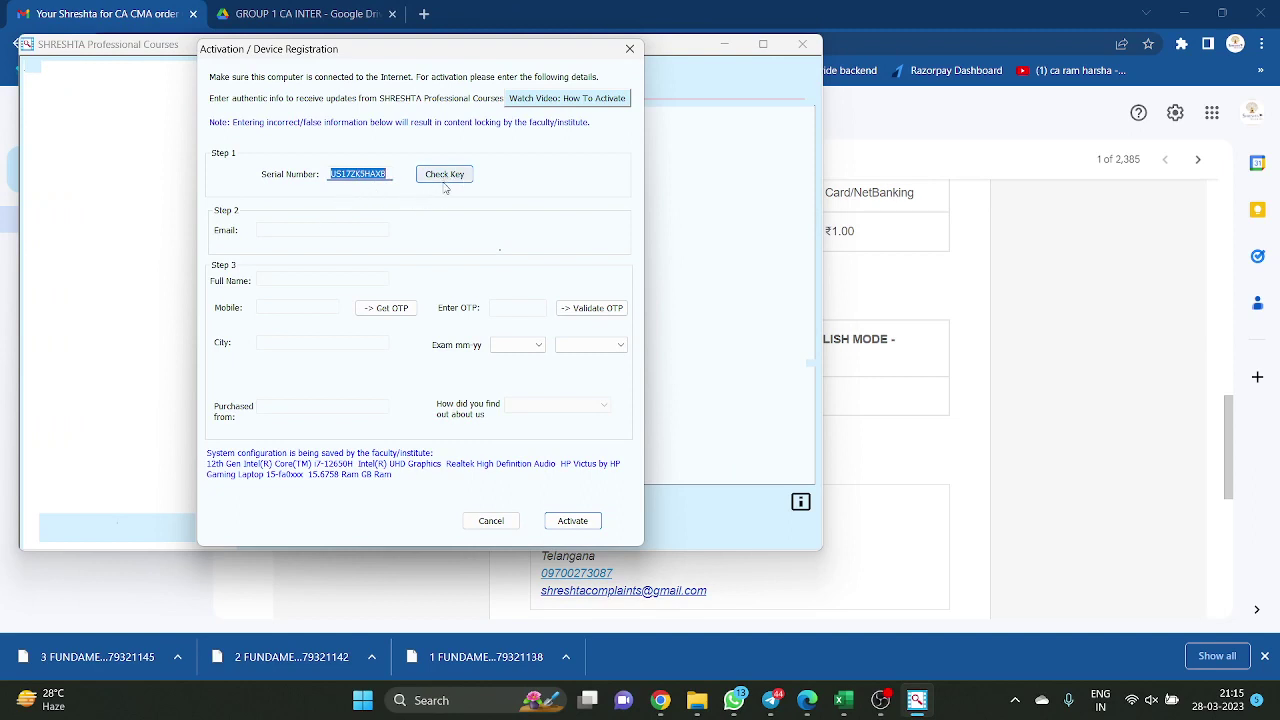
# Verify the serial key and fill in the registration e-mail and mobile number
pyautogui.click(444, 174)
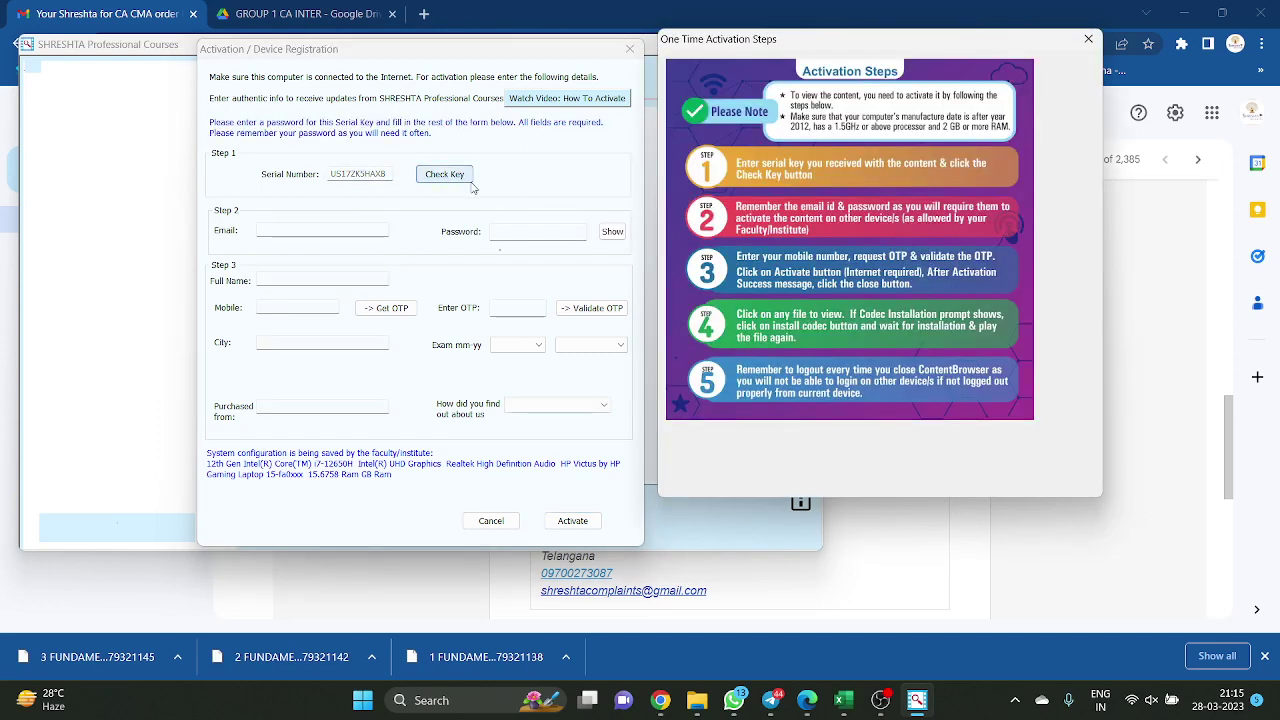
pyautogui.click(488, 202)
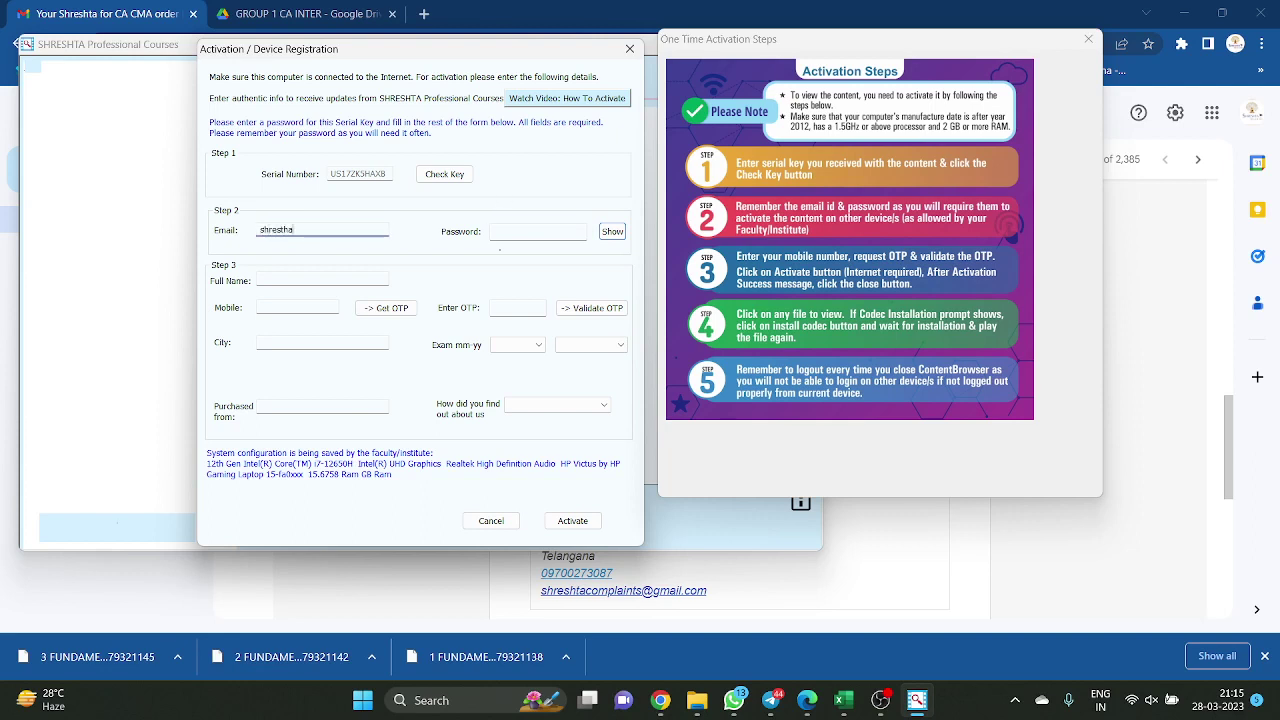
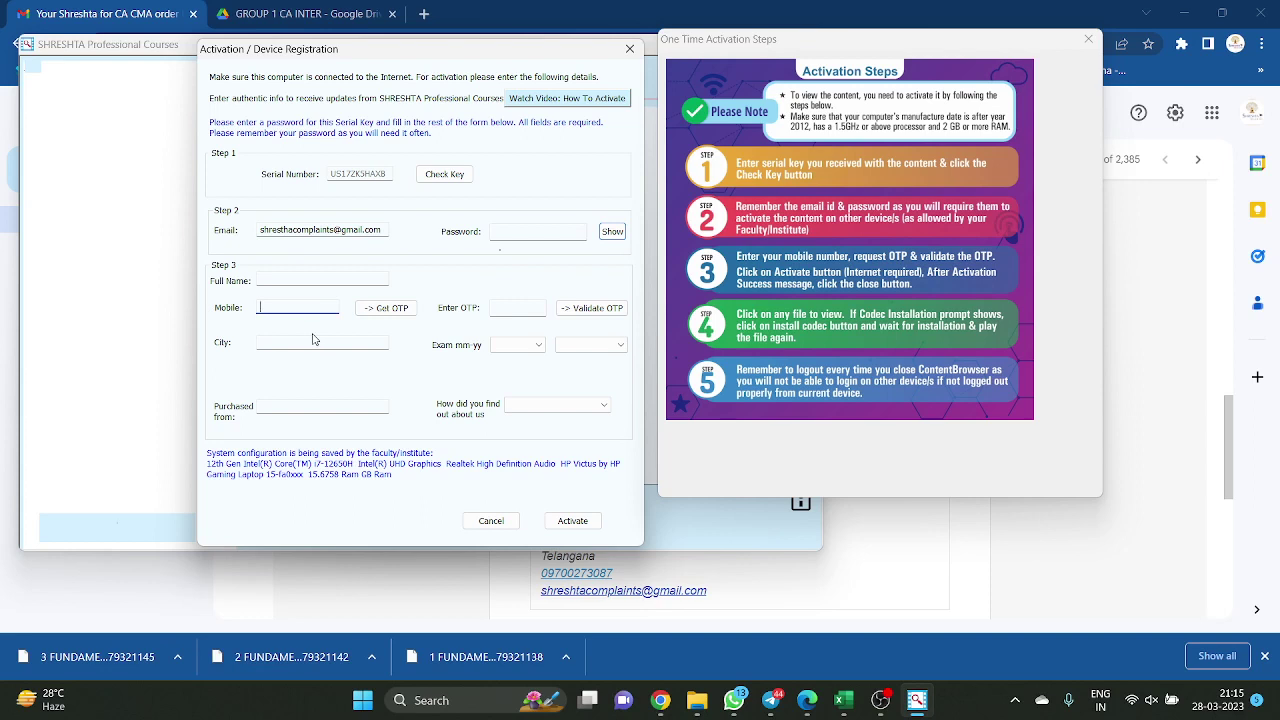
# Request an OTP for the mobile number, enter the received code, and validate it
pyautogui.click(397, 313)
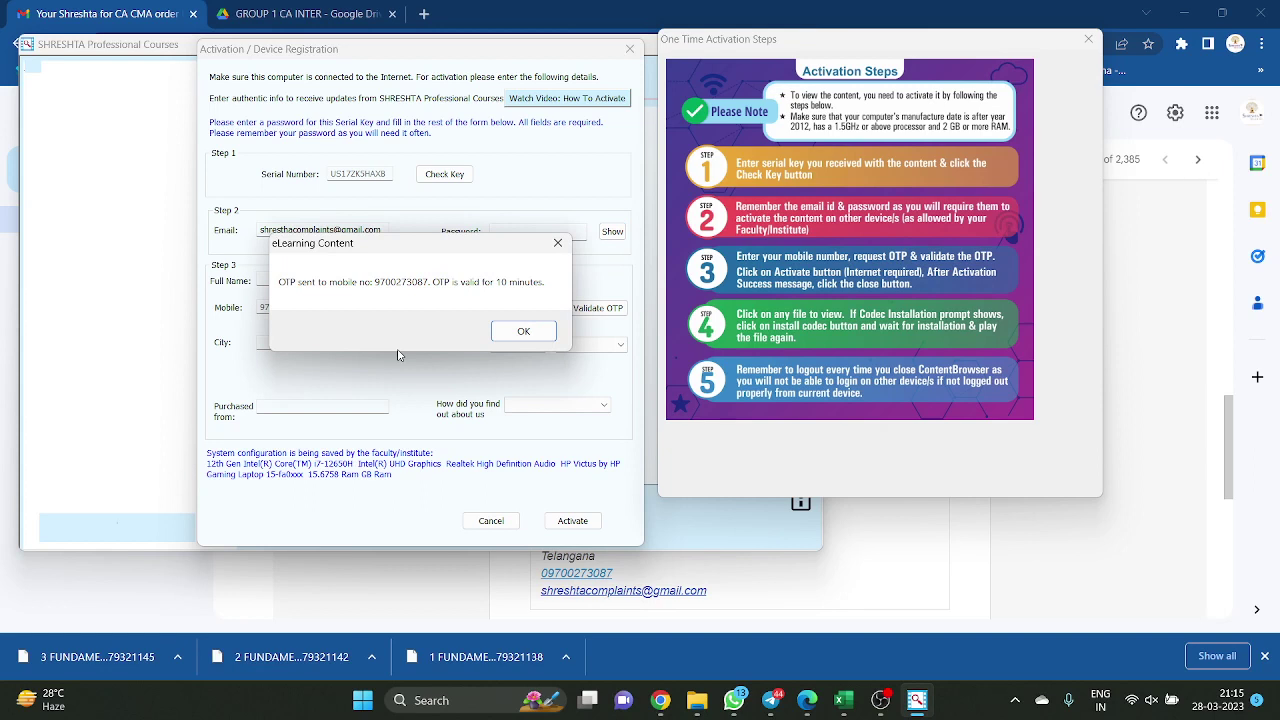
pyautogui.click(515, 330)
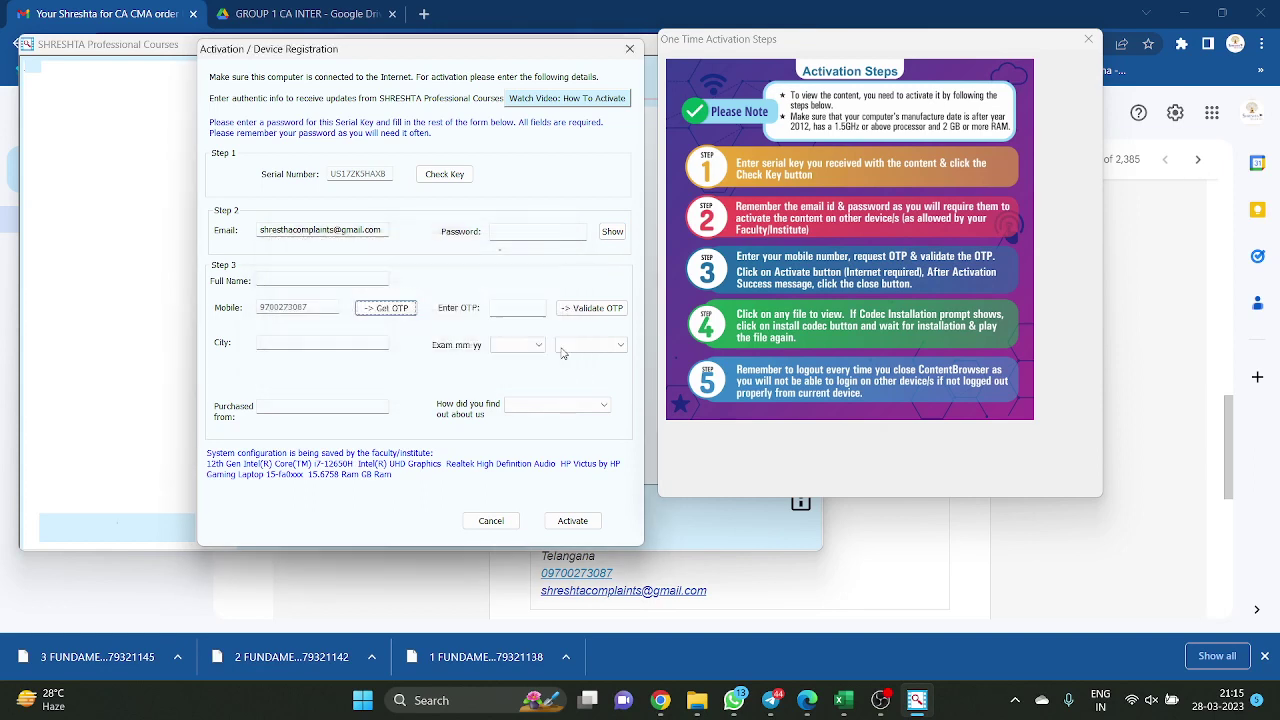
pyautogui.click(510, 310)
pyautogui.write('12')
pyautogui.click(594, 310)
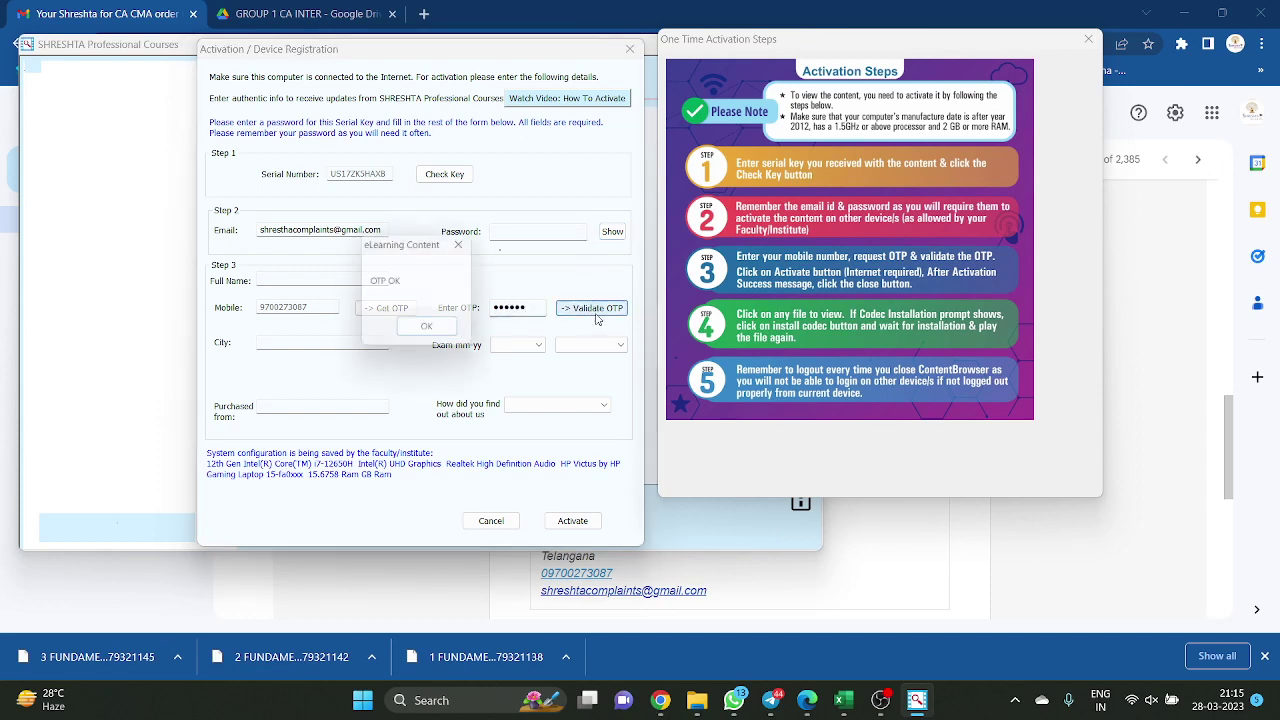
pyautogui.click(429, 336)
# Fill City 'Hyderabad', exam date 11 - Nov 2023, Purchased from, and Youtube as how you found out
pyautogui.click(385, 345)
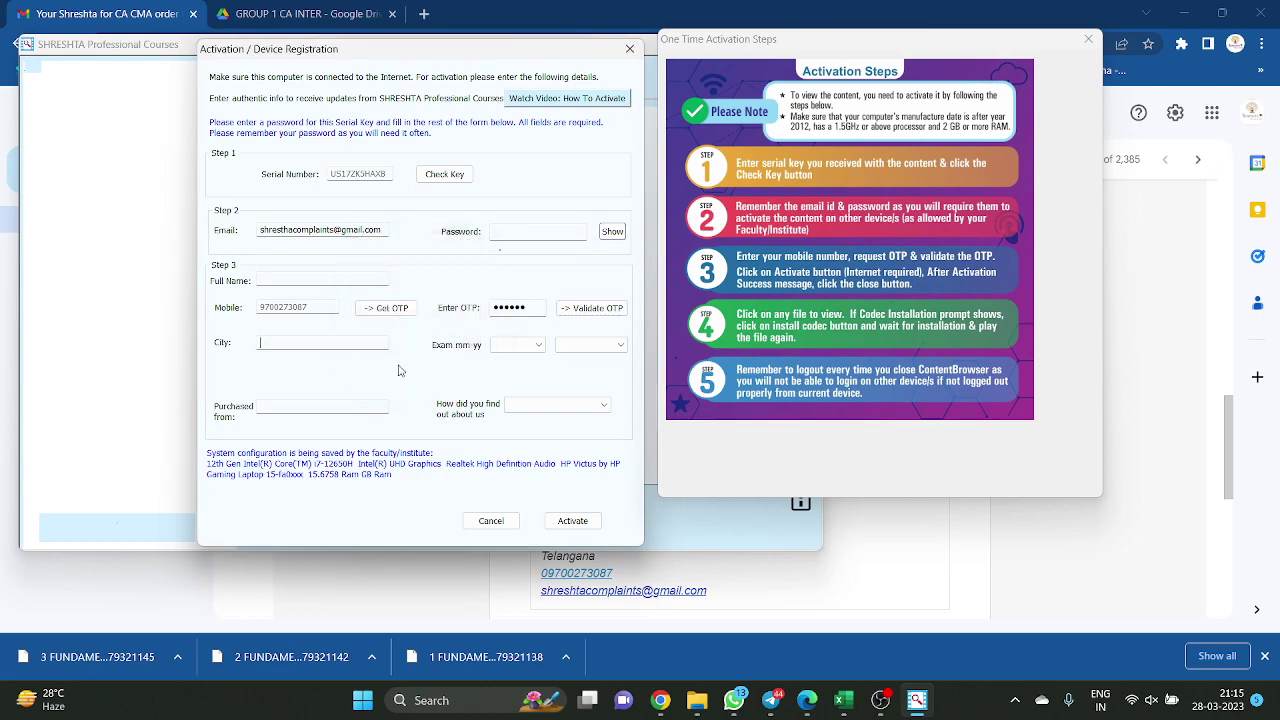
pyautogui.write('Hyderabad')
pyautogui.click(517, 345)
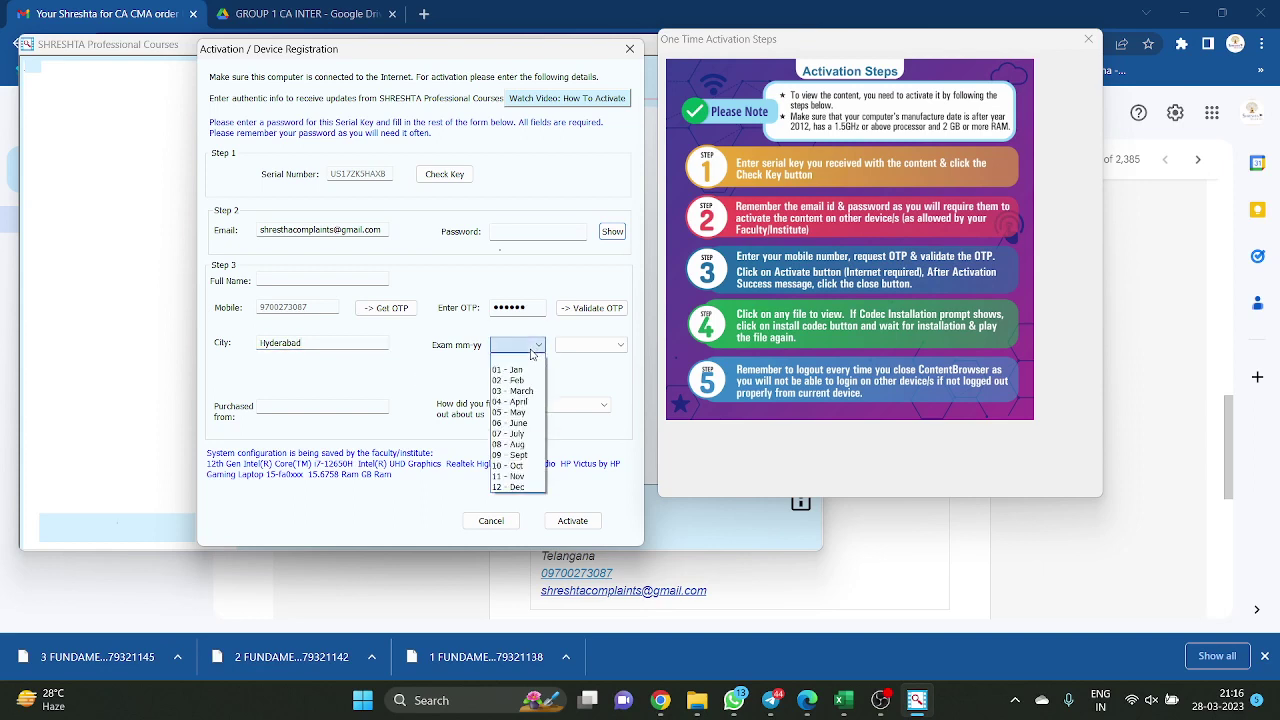
pyautogui.click(537, 477)
pyautogui.click(582, 345)
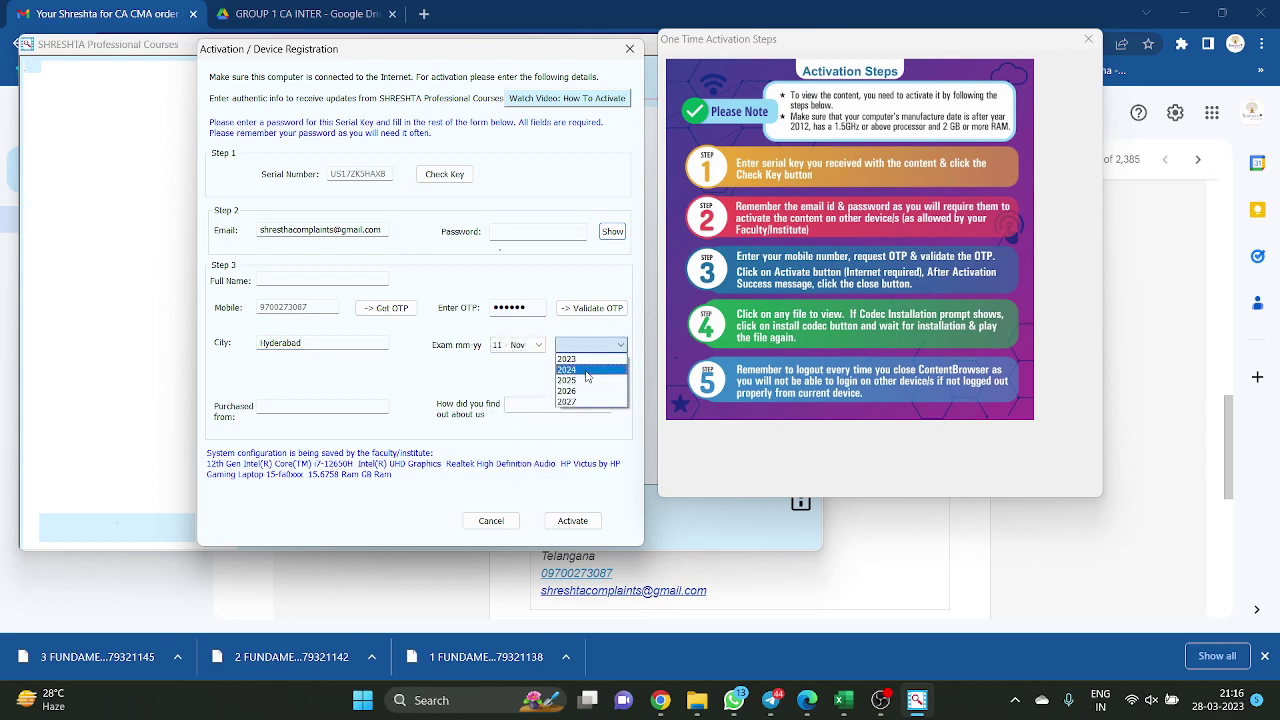
pyautogui.click(585, 360)
pyautogui.click(320, 408)
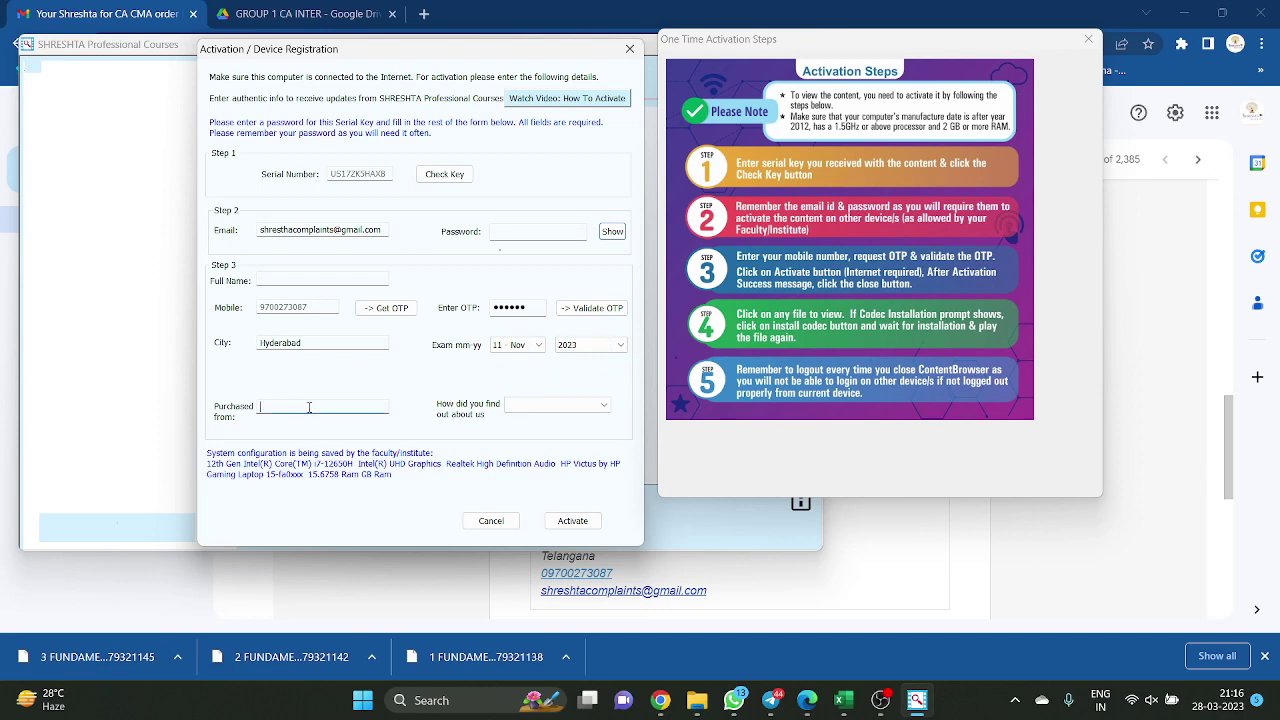
pyautogui.write('Website')
pyautogui.click(528, 406)
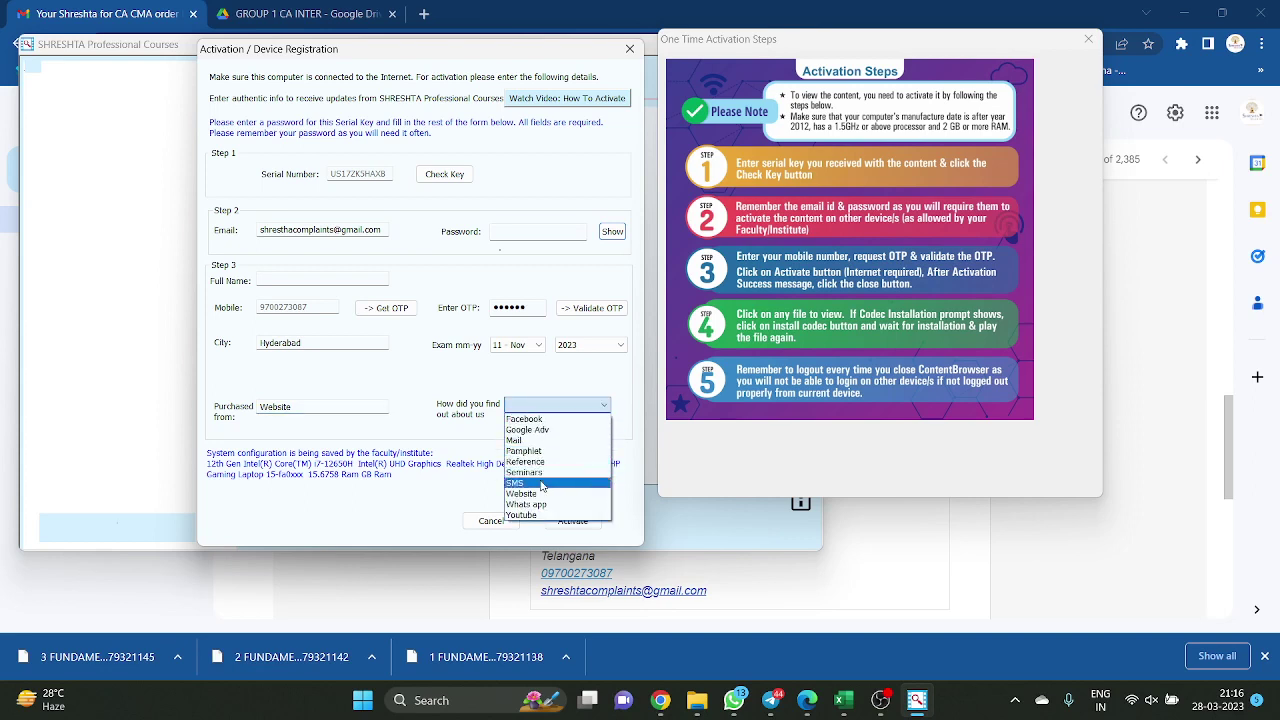
pyautogui.click(553, 515)
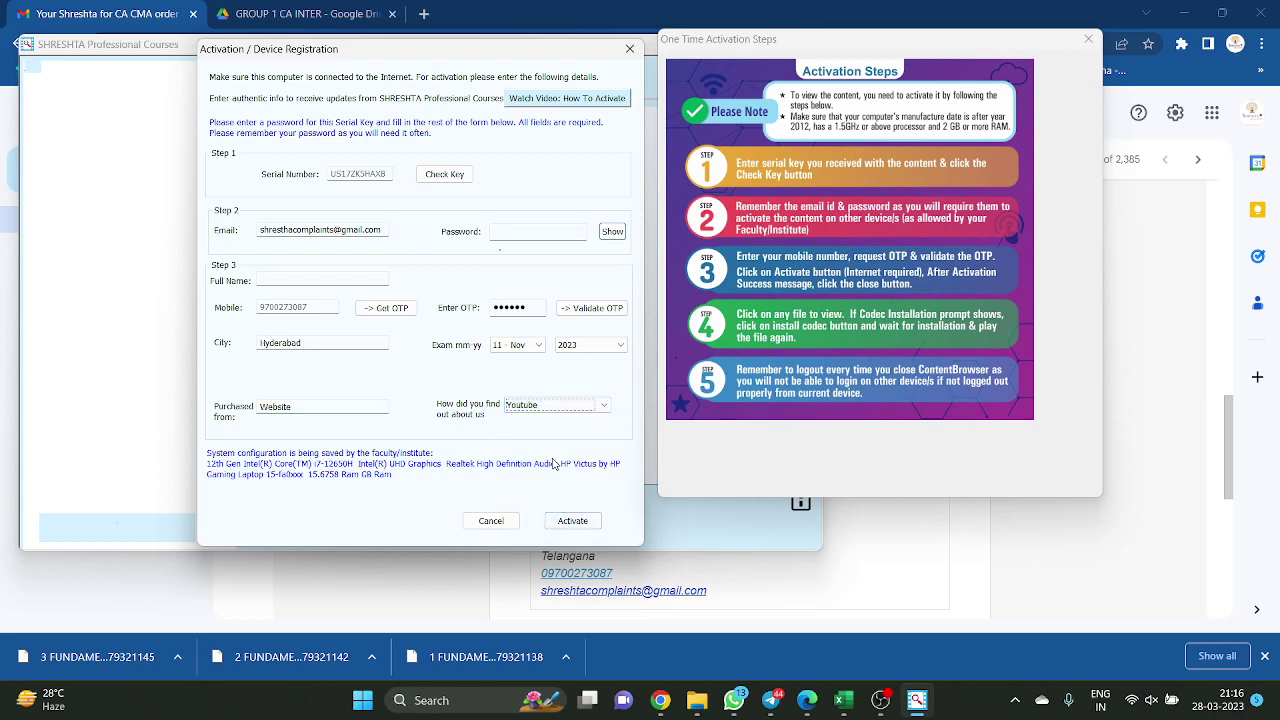
# Try activating, clearing the missing full name and password warnings and entering a first password
pyautogui.click(572, 521)
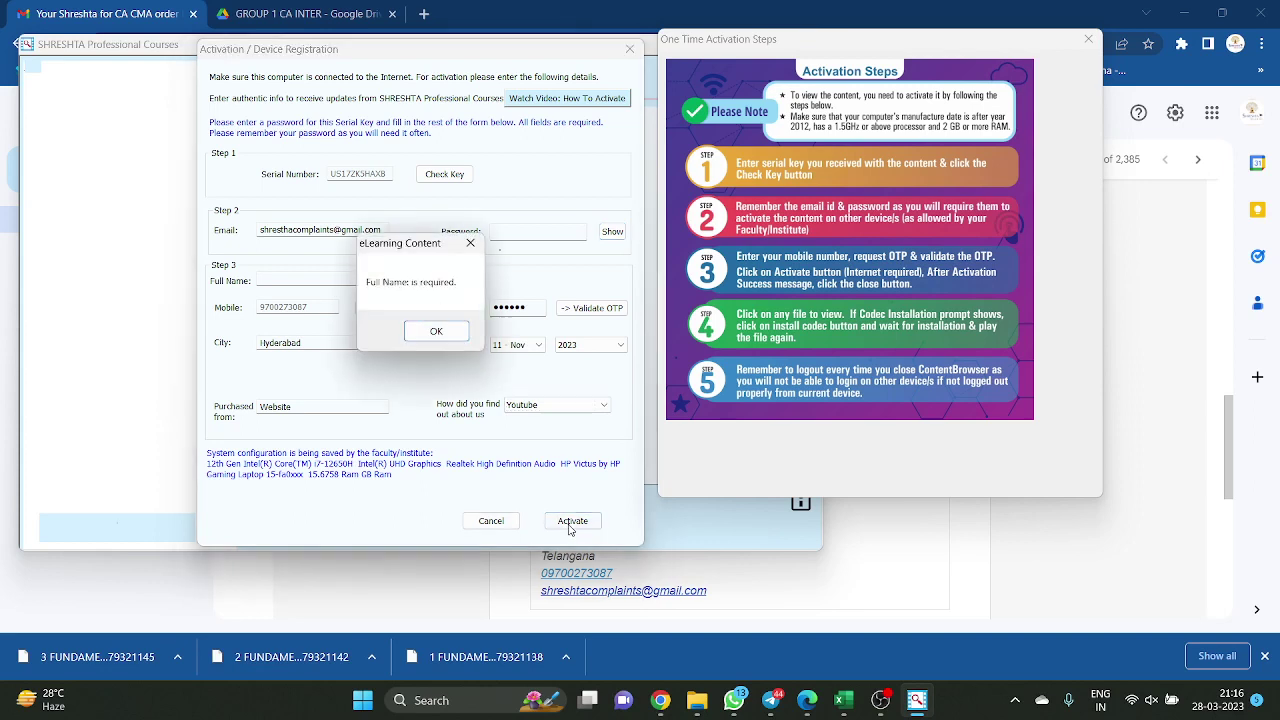
pyautogui.click(435, 331)
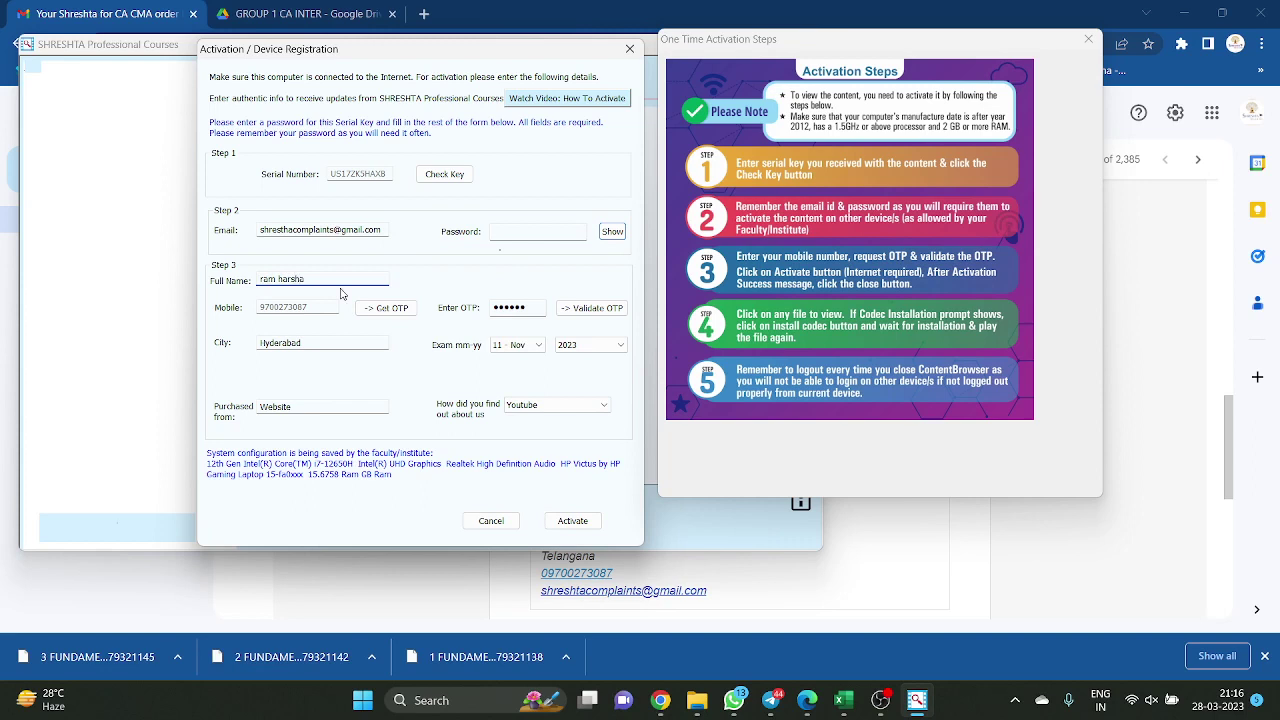
pyautogui.click(572, 521)
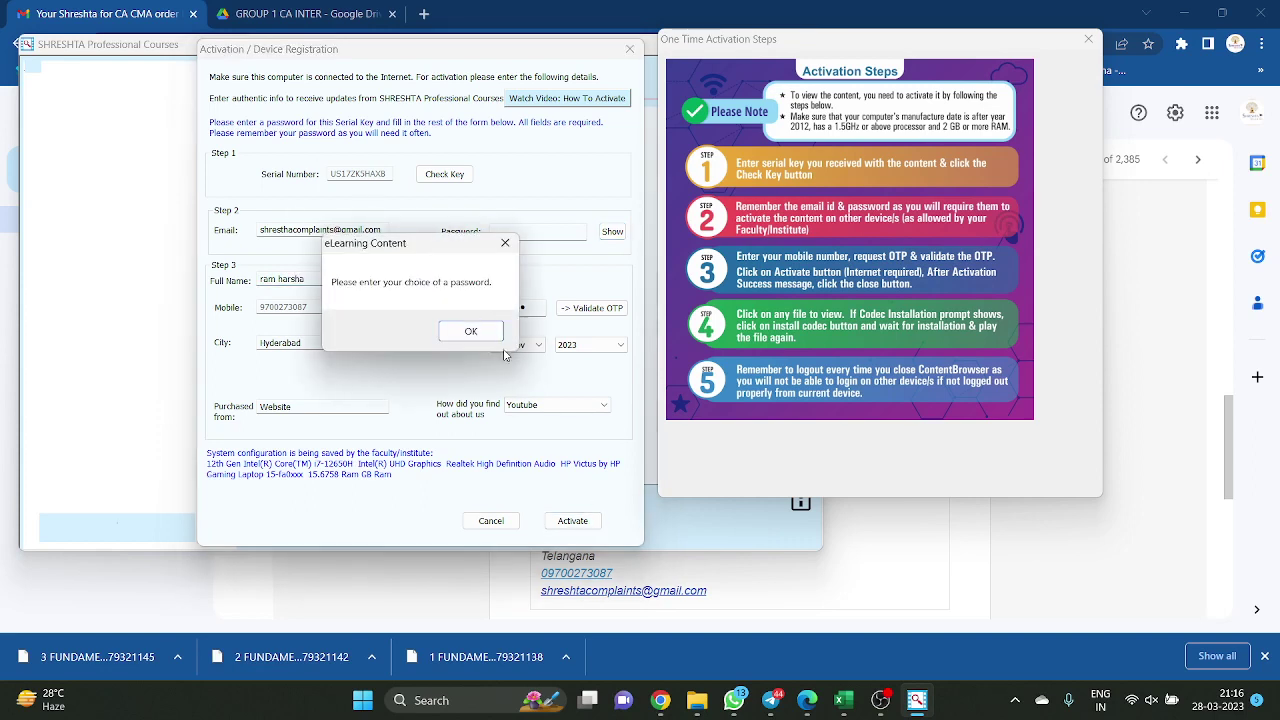
pyautogui.click(470, 331)
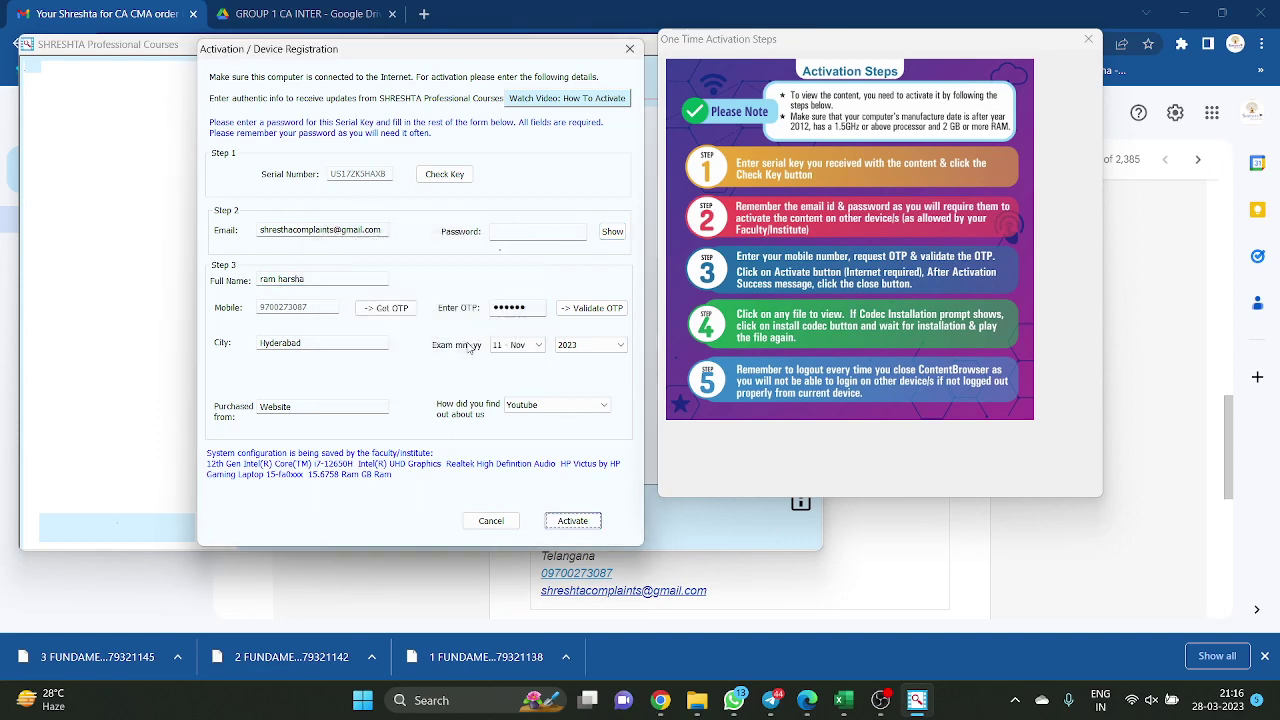
pyautogui.click(535, 233)
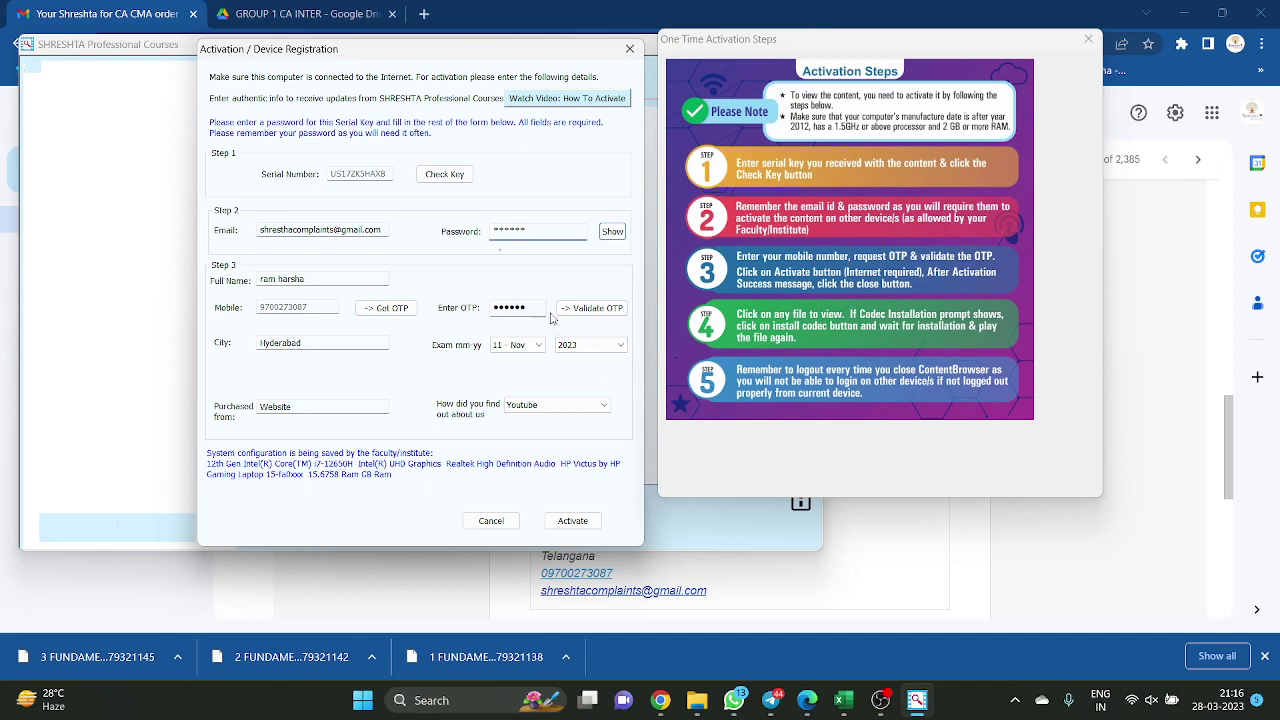
pyautogui.click(588, 526)
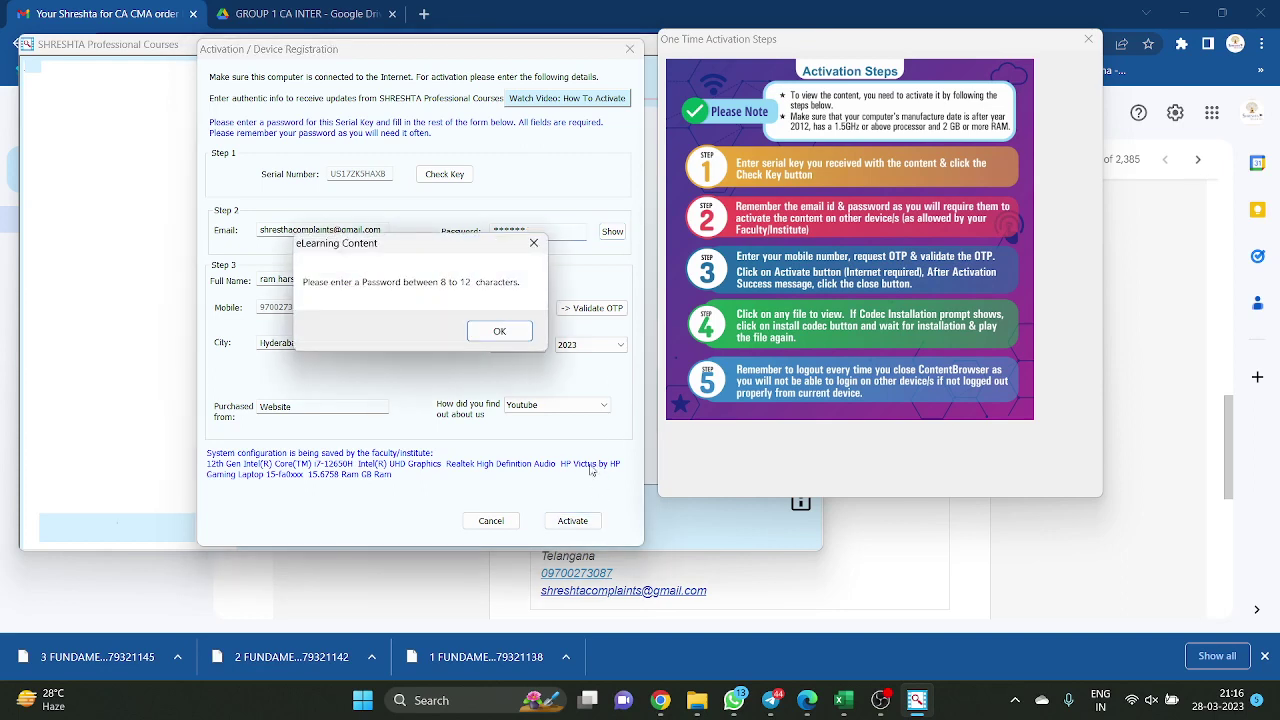
pyautogui.click(500, 331)
# Replace the too-short password with a longer one, activate the content, and close the form
pyautogui.click(548, 237)
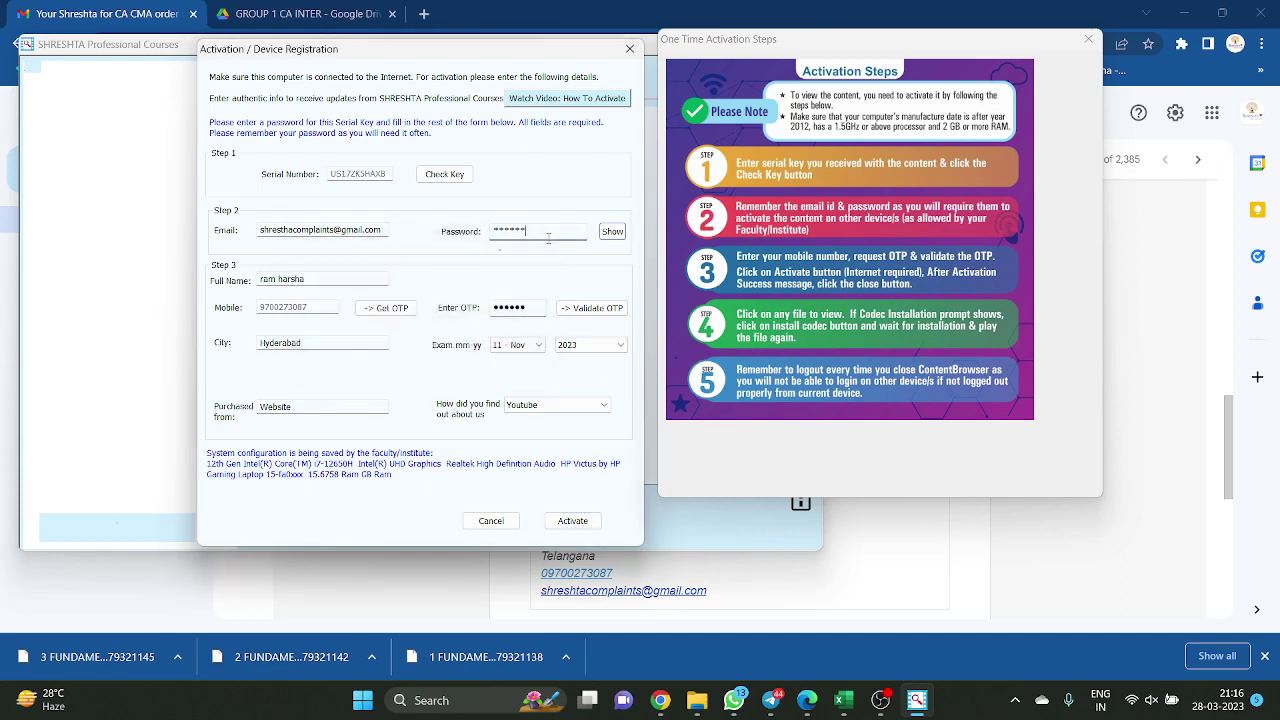
pyautogui.doubleClick(548, 237)
pyautogui.write('1')
pyautogui.hotkey('ctrl', 'a')
pyautogui.write('1234567')
pyautogui.click(598, 522)
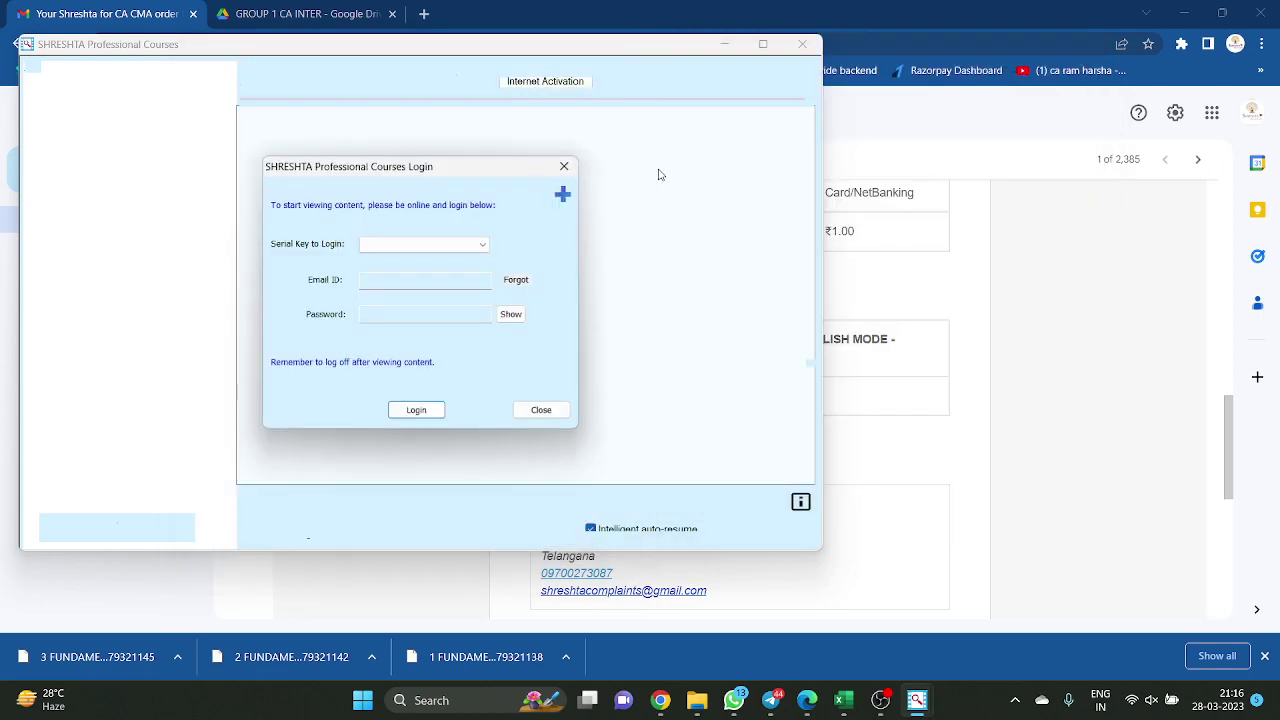
pyautogui.click(630, 48)
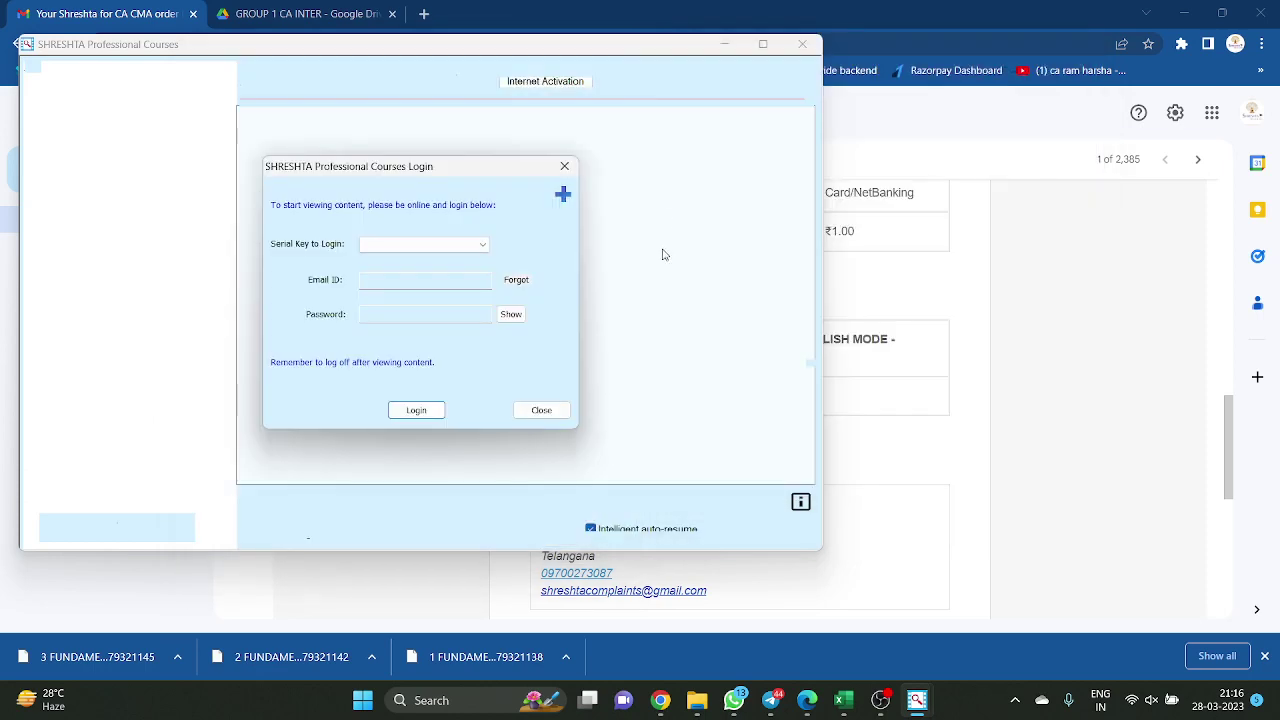
# Log in by choosing the activated serial key from the dropdown and entering the password
pyautogui.click(414, 249)
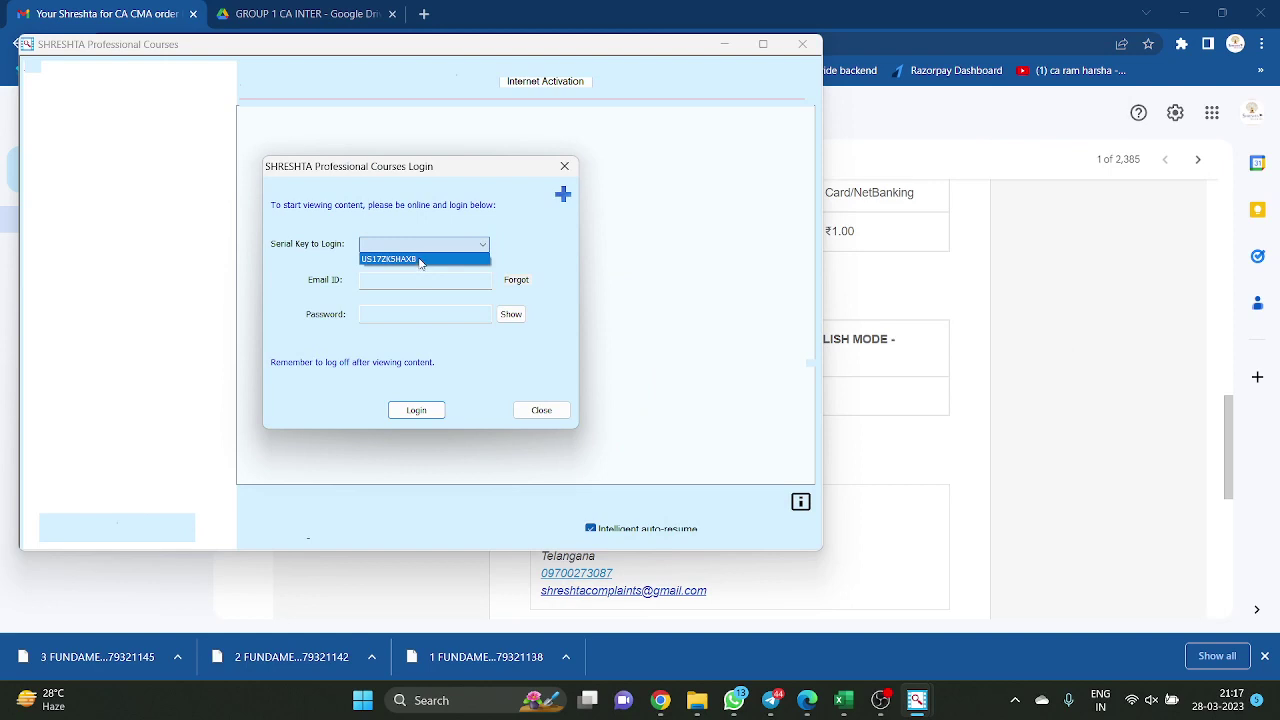
pyautogui.click(523, 245)
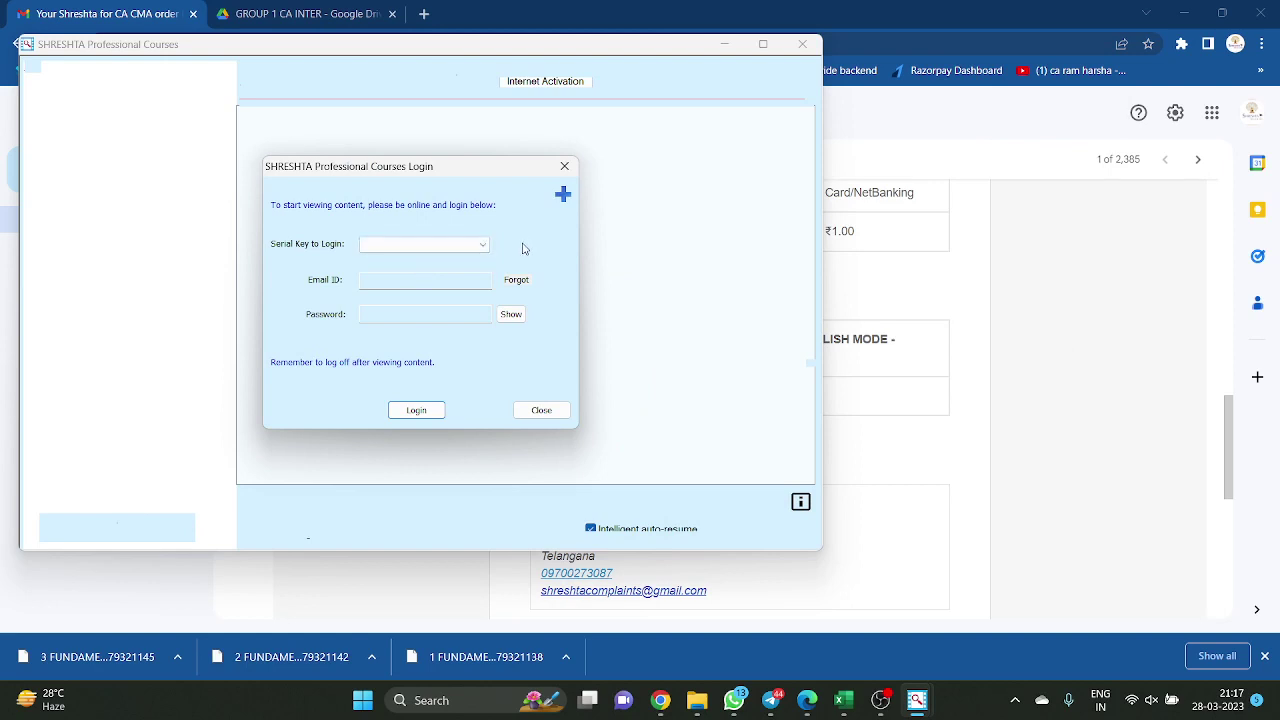
pyautogui.click(459, 249)
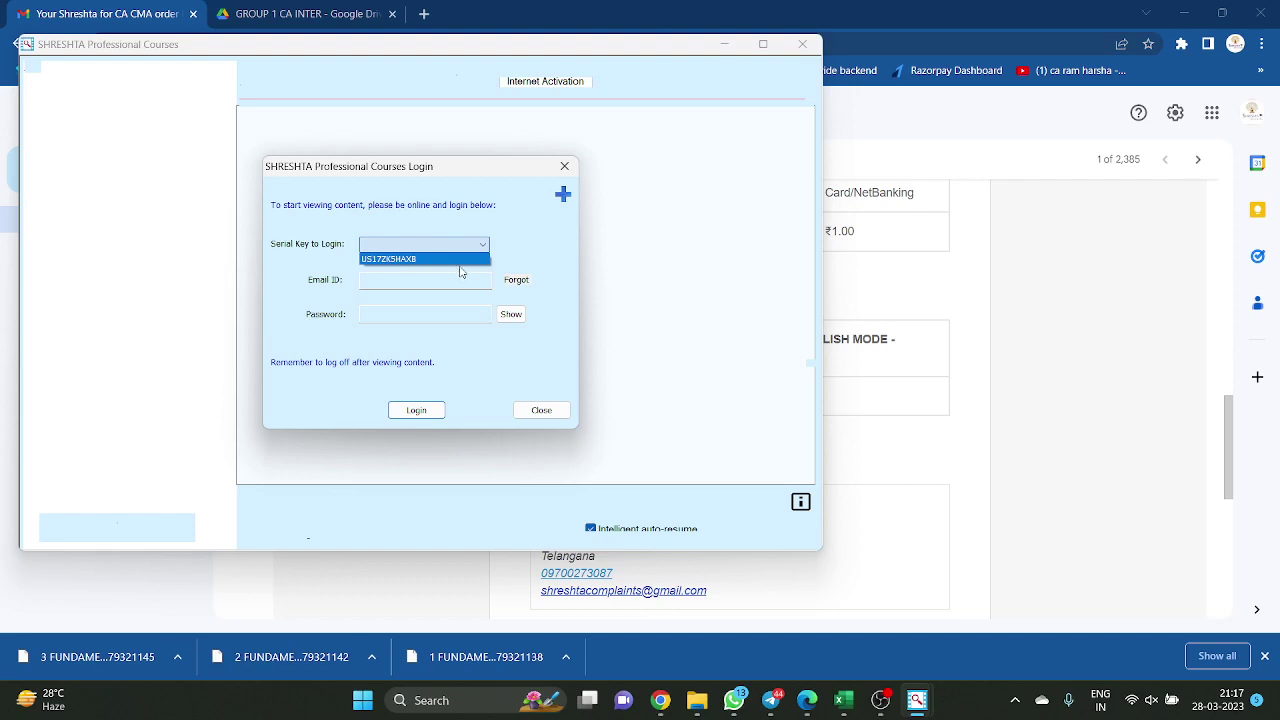
pyautogui.click(406, 260)
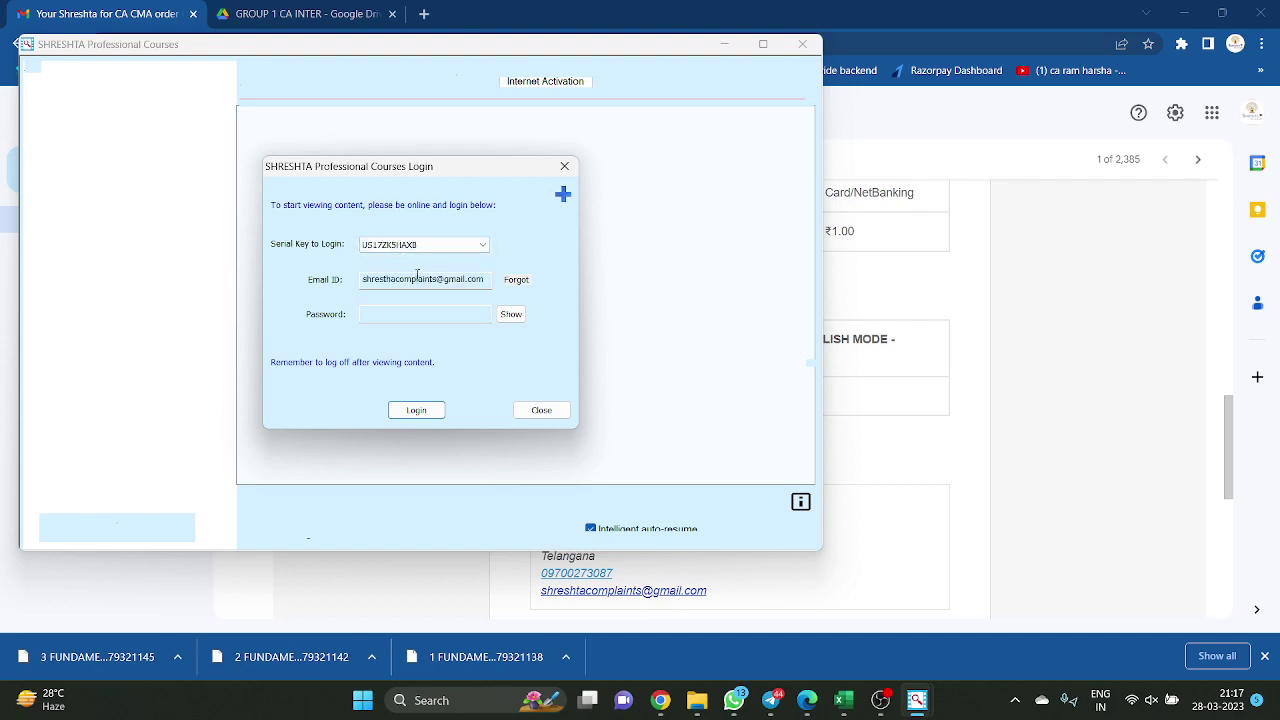
pyautogui.click(440, 314)
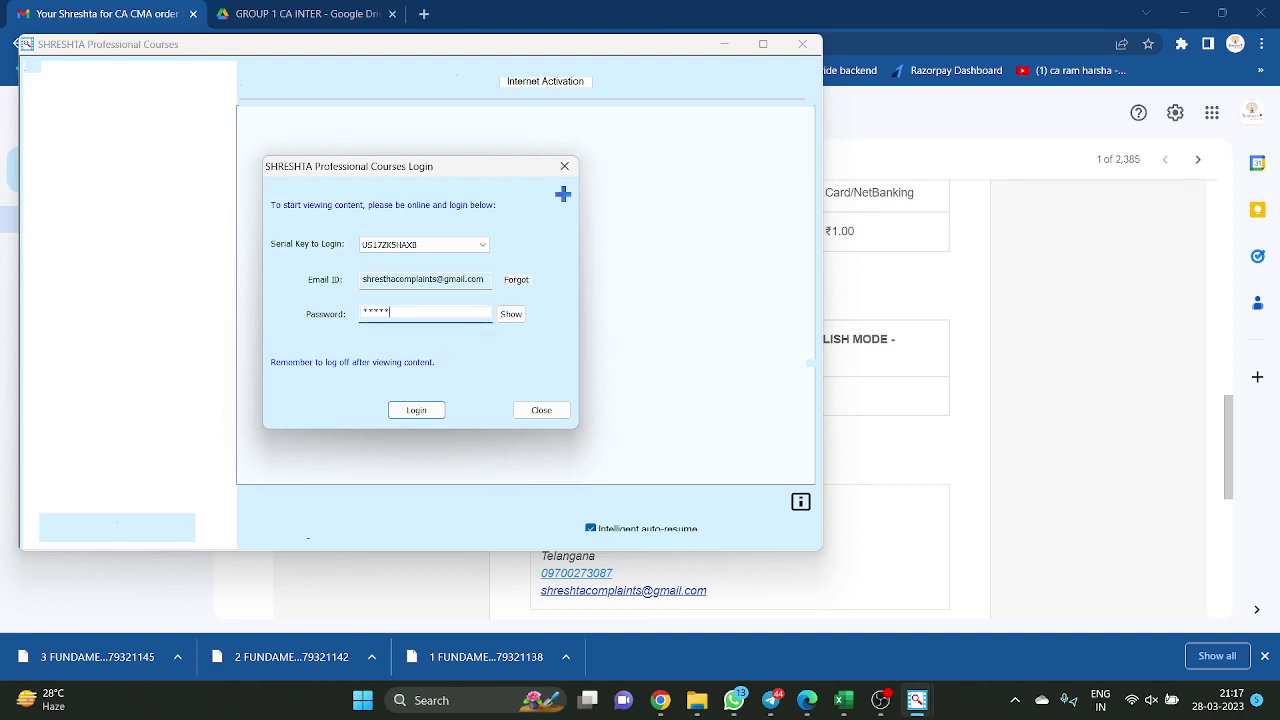
pyautogui.click(434, 416)
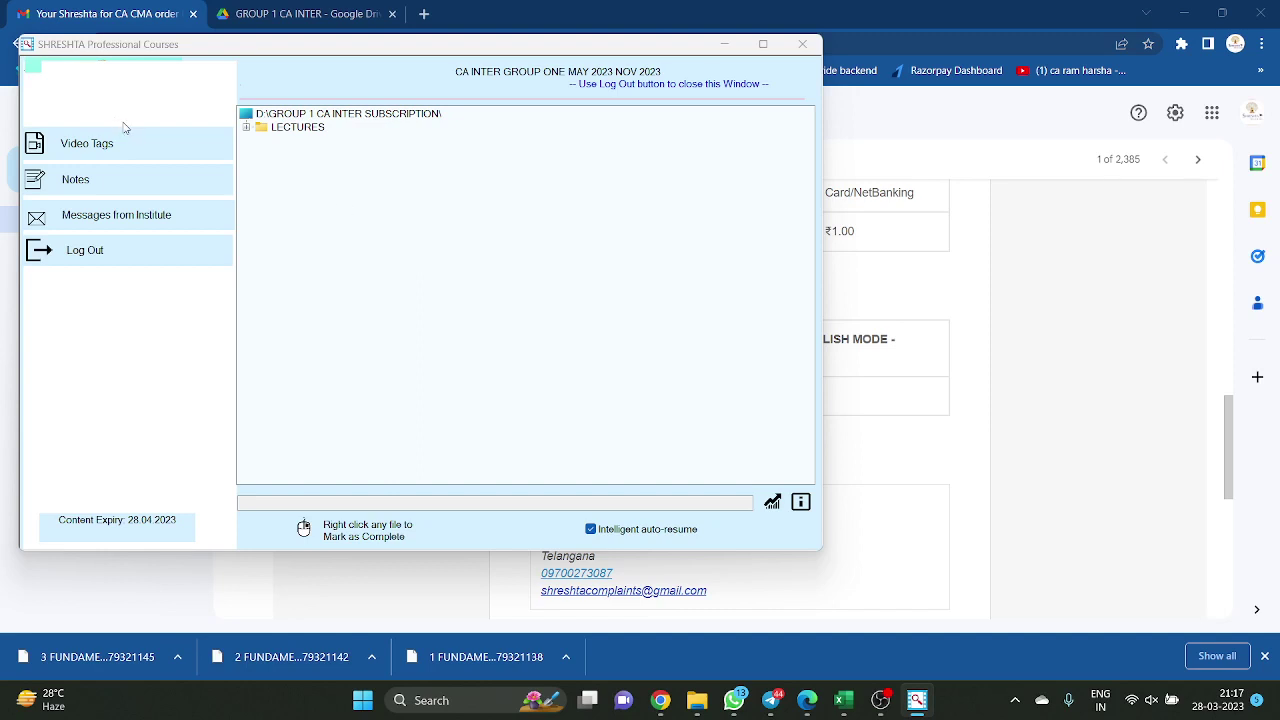
# Expand LECTURES, P1 ACCOUNTING and 1 FUNDAMENTALS to show the three Not yet watched videos
pyautogui.click(250, 127)
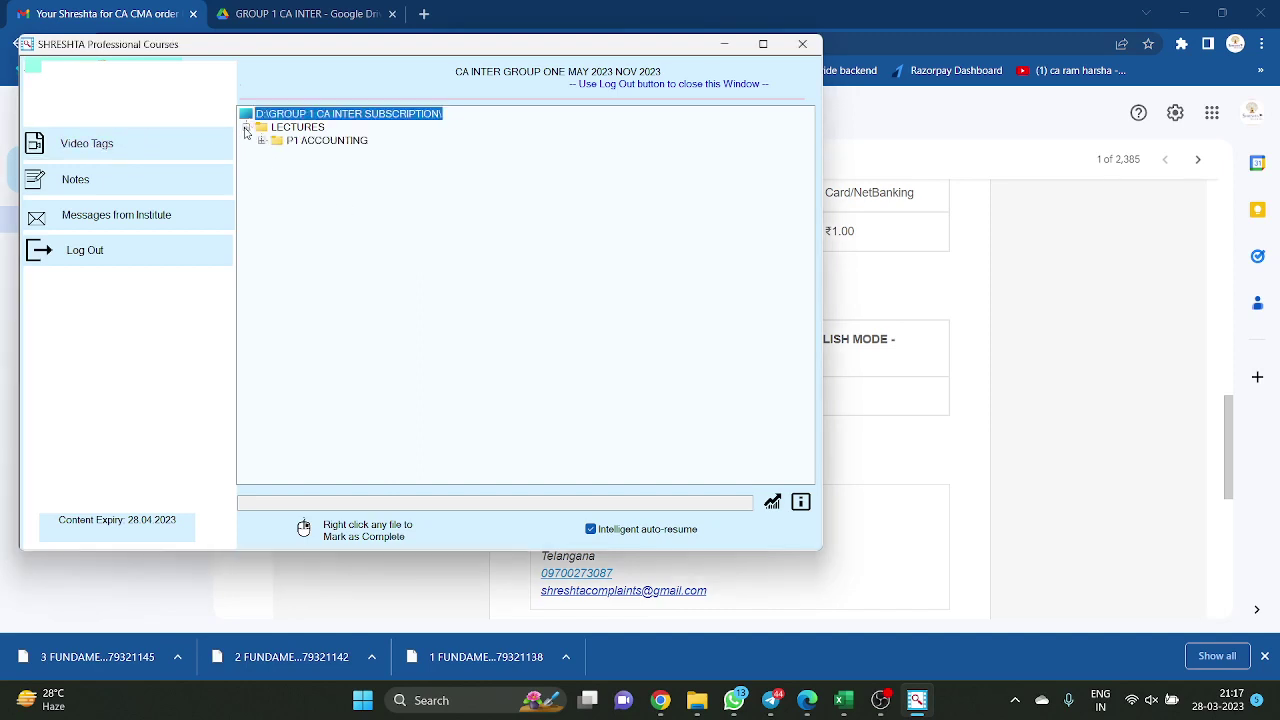
pyautogui.click(262, 140)
pyautogui.click(277, 155)
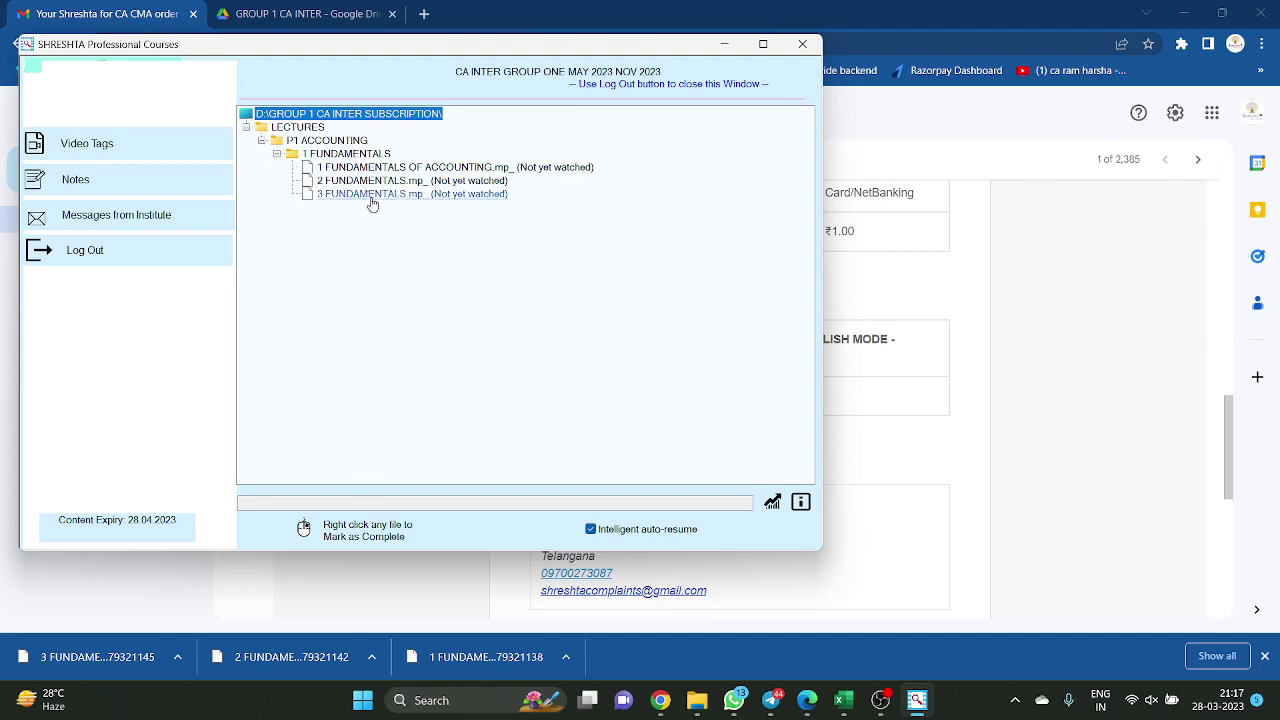
pyautogui.click(697, 700)
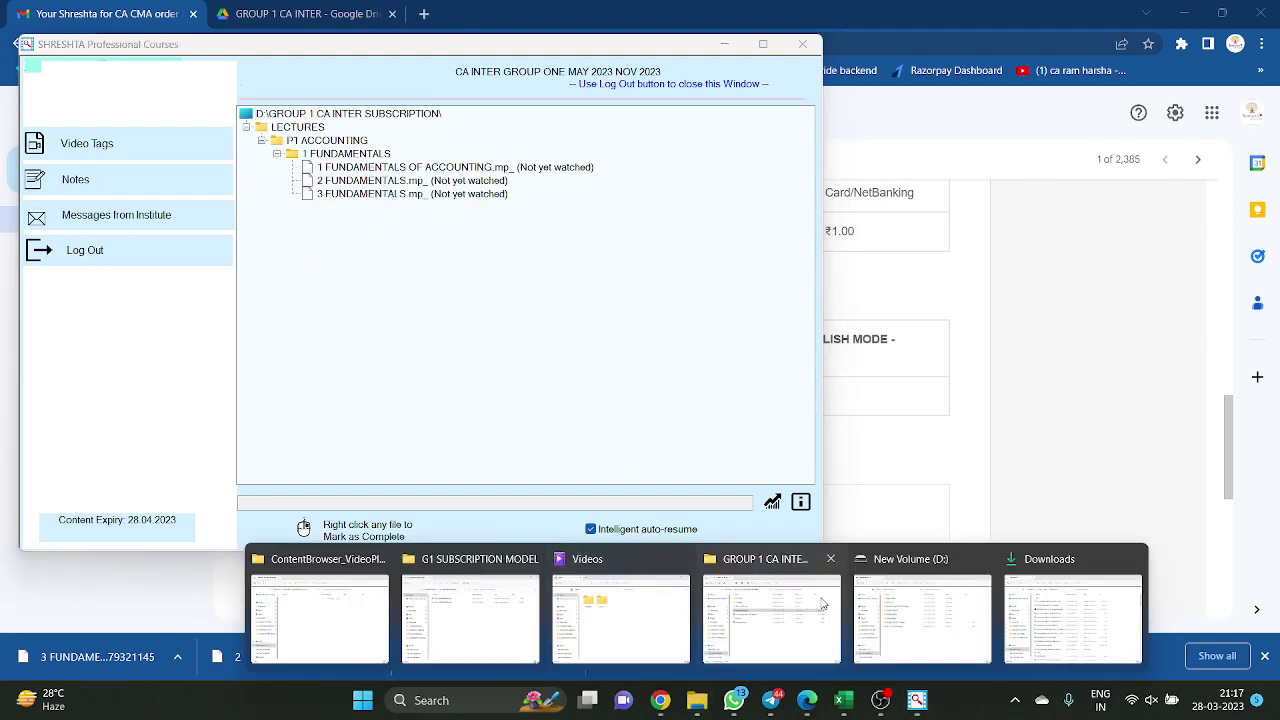
# In File Explorer, inspect the data folder and .jlk file, then open LECTURES > P1 ACCOUNTING > 1 FUNDAMENTALS
pyautogui.click(797, 619)
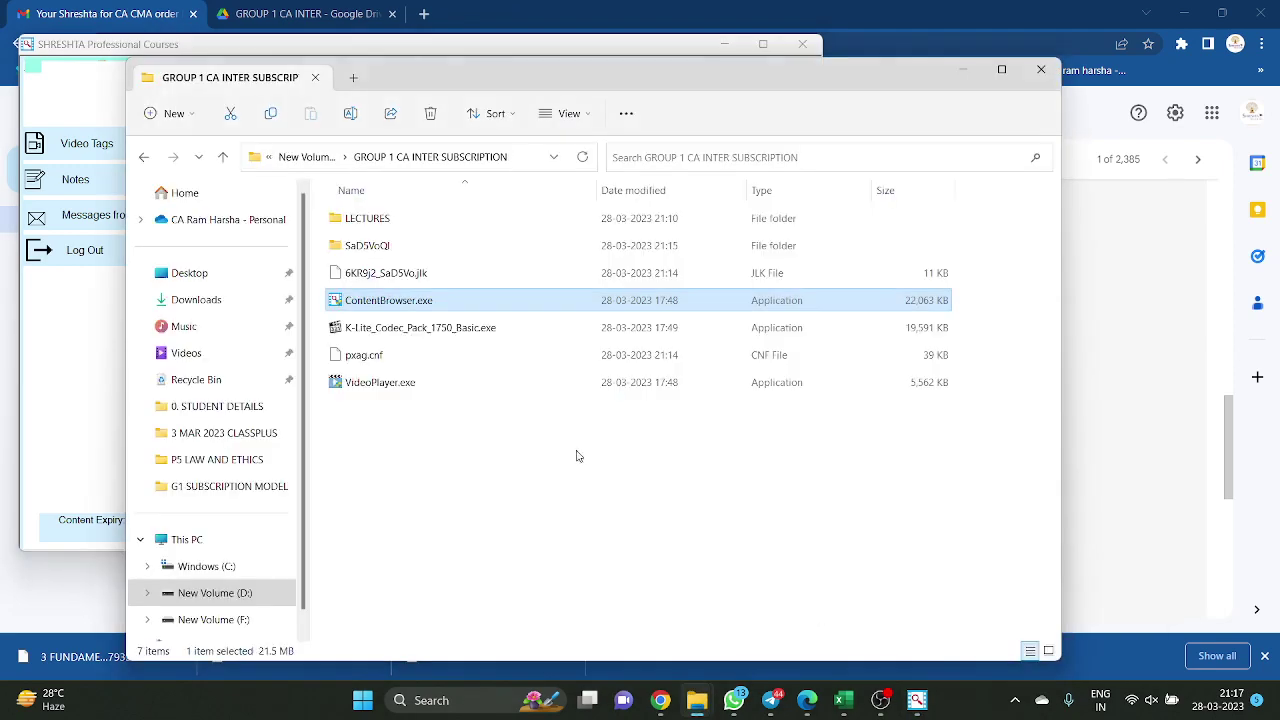
pyautogui.doubleClick(387, 220)
pyautogui.click(386, 157)
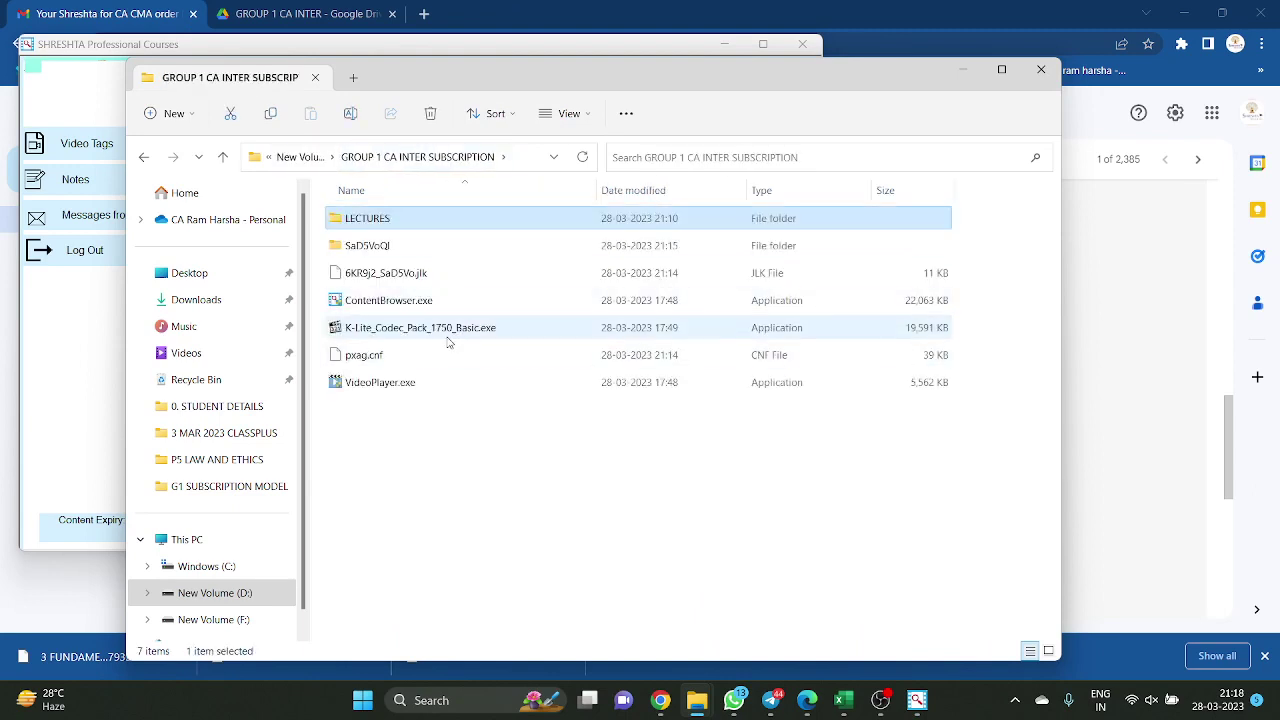
pyautogui.click(400, 245)
pyautogui.keyDown('shift'); pyautogui.click(413, 272); pyautogui.keyUp('shift')
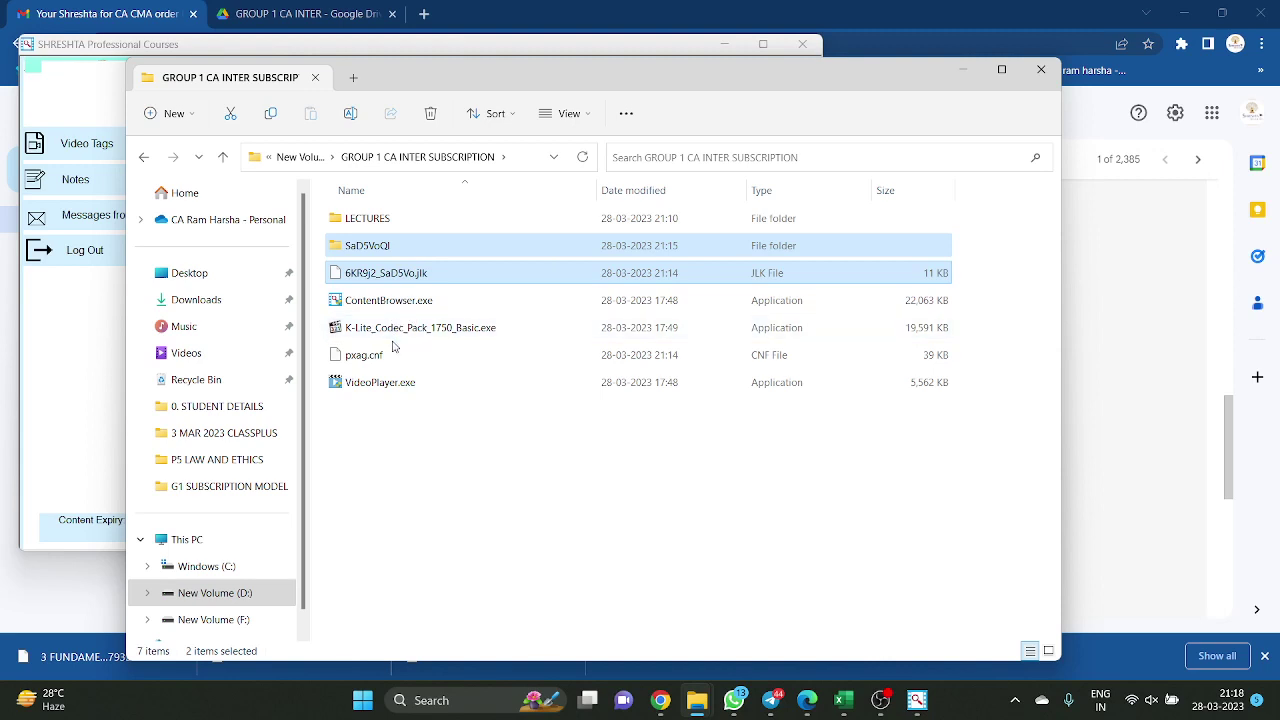
pyautogui.doubleClick(386, 224)
pyautogui.doubleClick(394, 228)
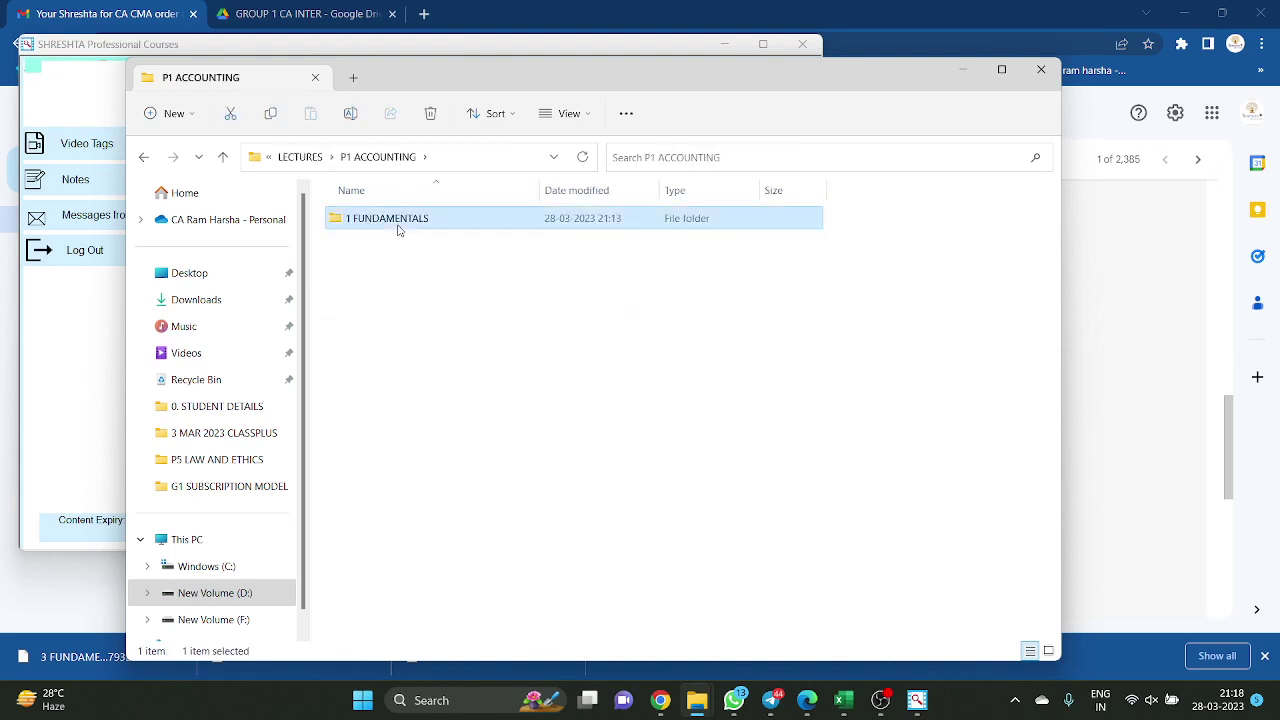
pyautogui.doubleClick(398, 224)
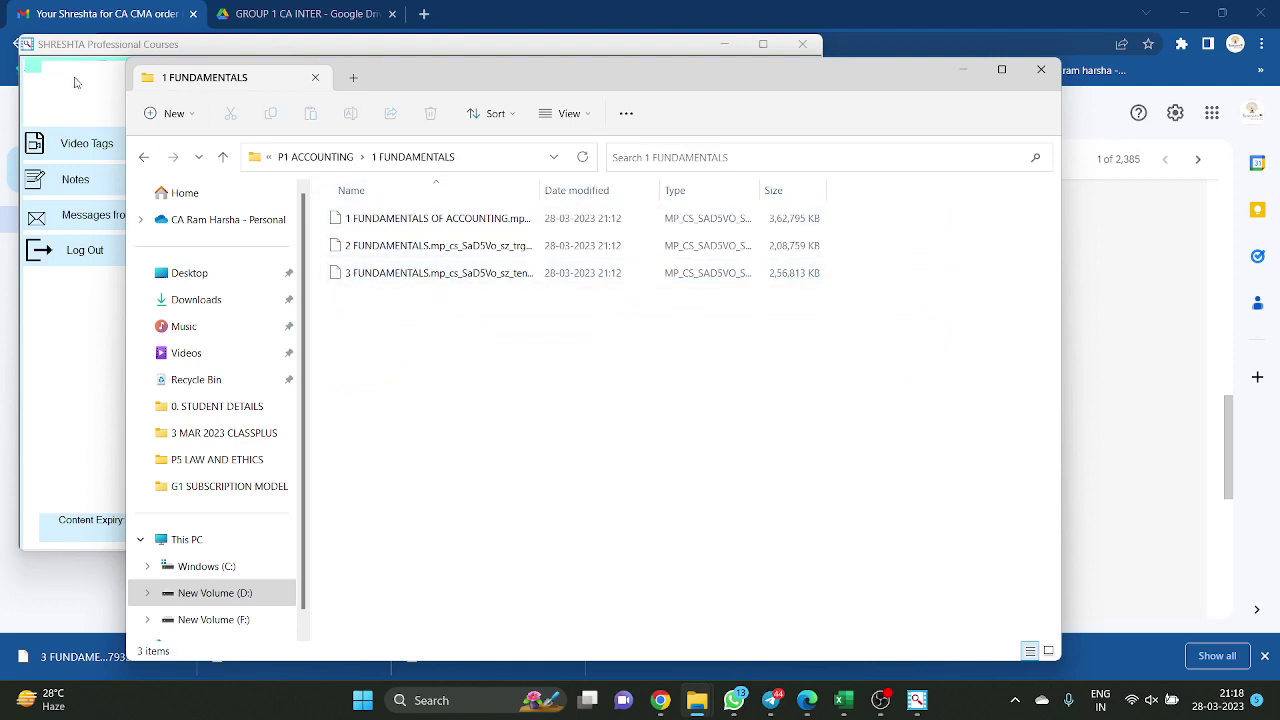
# Collapse the 1 FUNDAMENTALS lecture folder in the course window, then return to Chrome
pyautogui.click(86, 80)
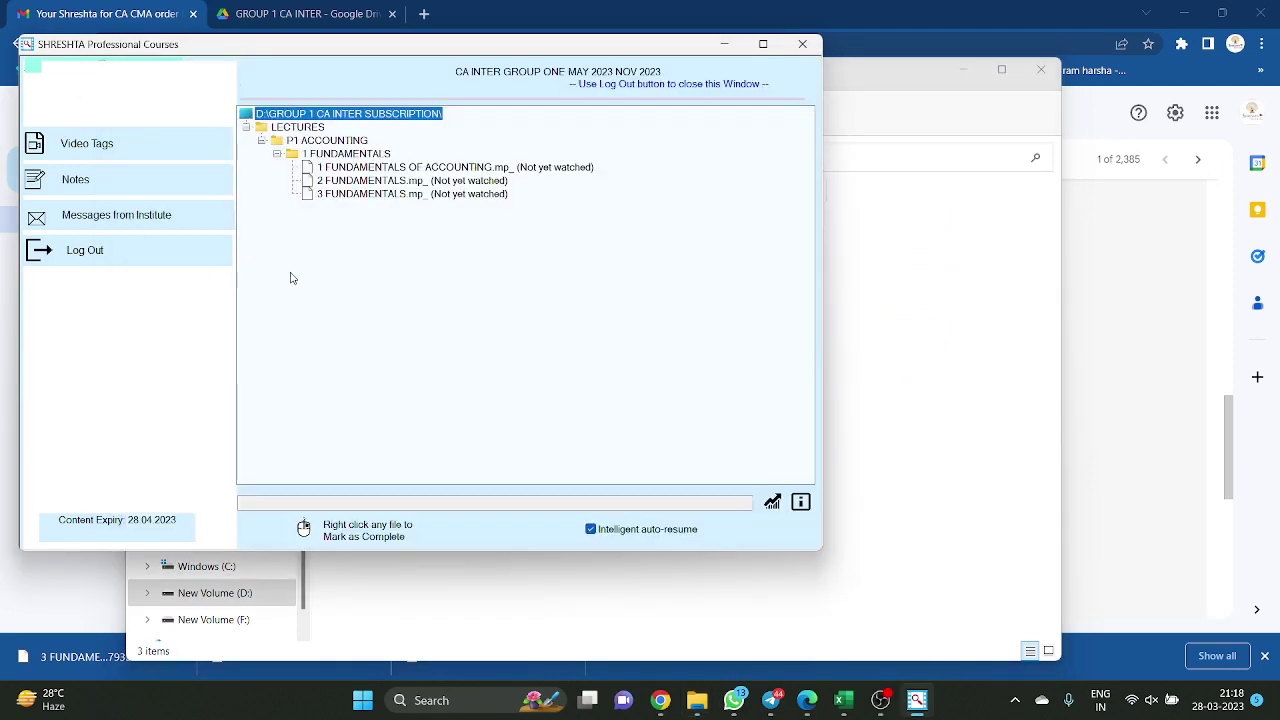
pyautogui.click(277, 155)
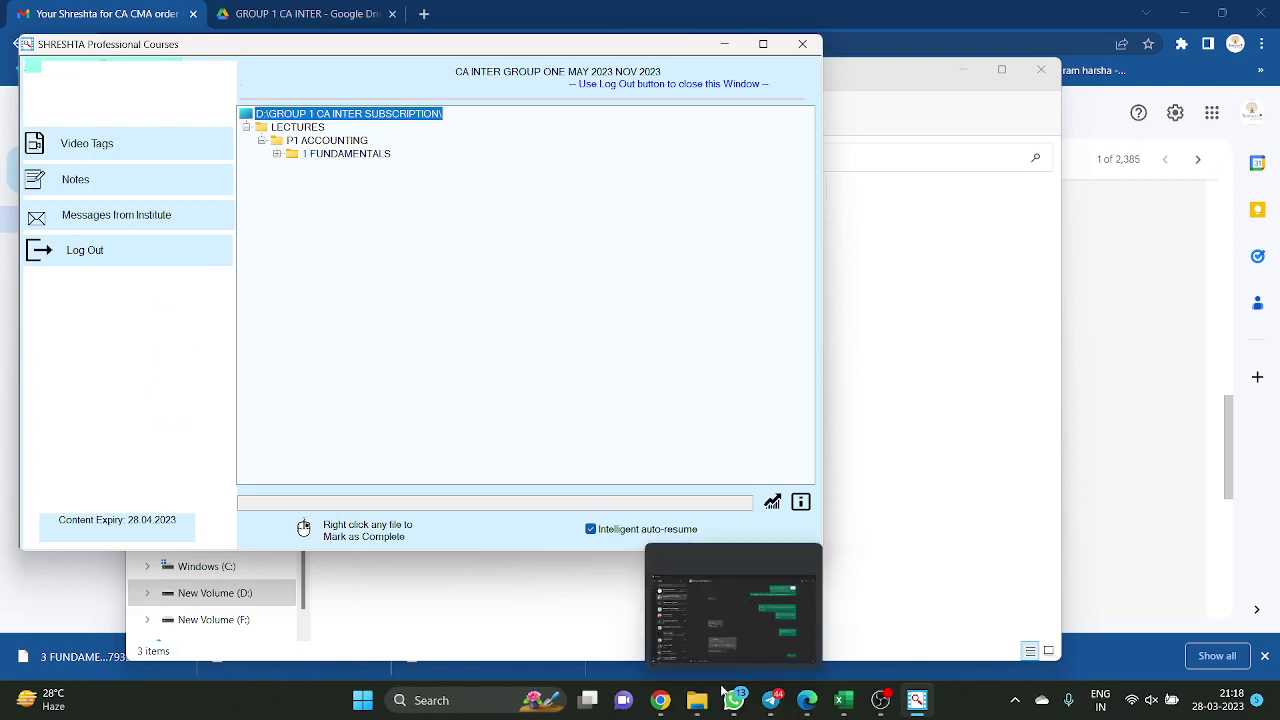
pyautogui.moveTo(660, 700)
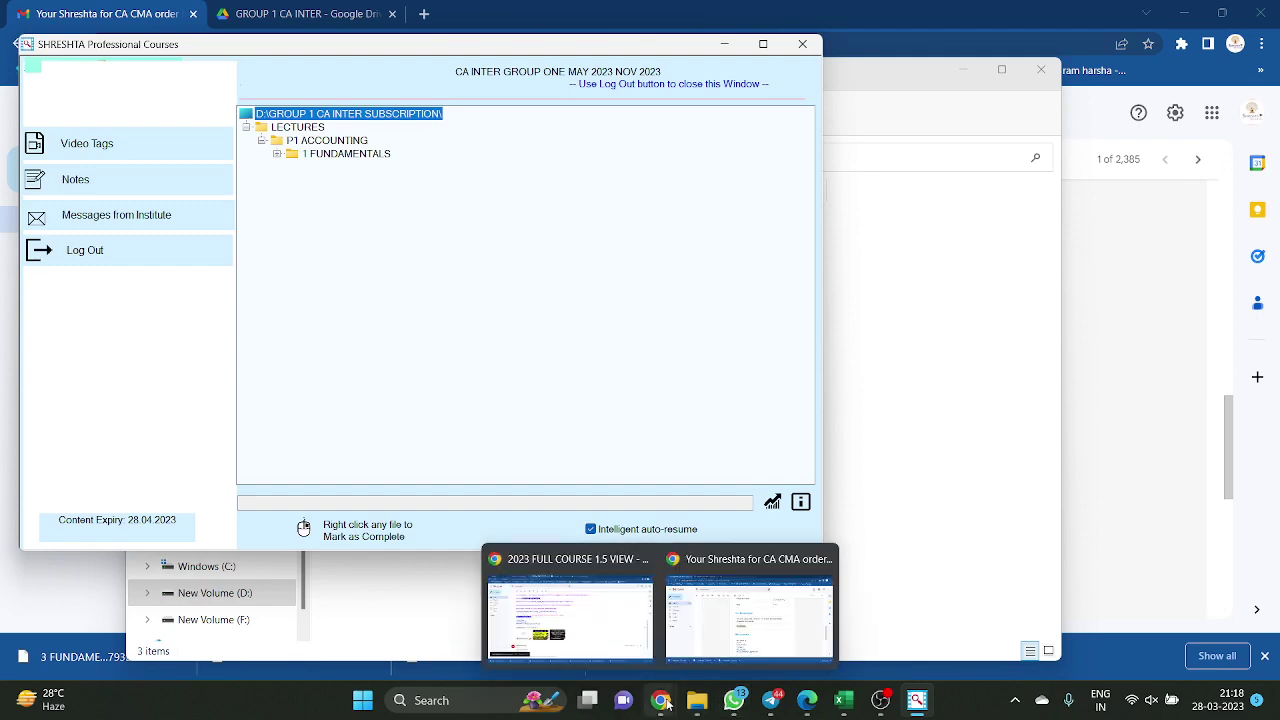
pyautogui.click(703, 635)
# In Drive, open P1 ACCOUNTING and 2 FS OF COMPANIES, then go back to P1 ACCOUNTING
pyautogui.click(250, 12)
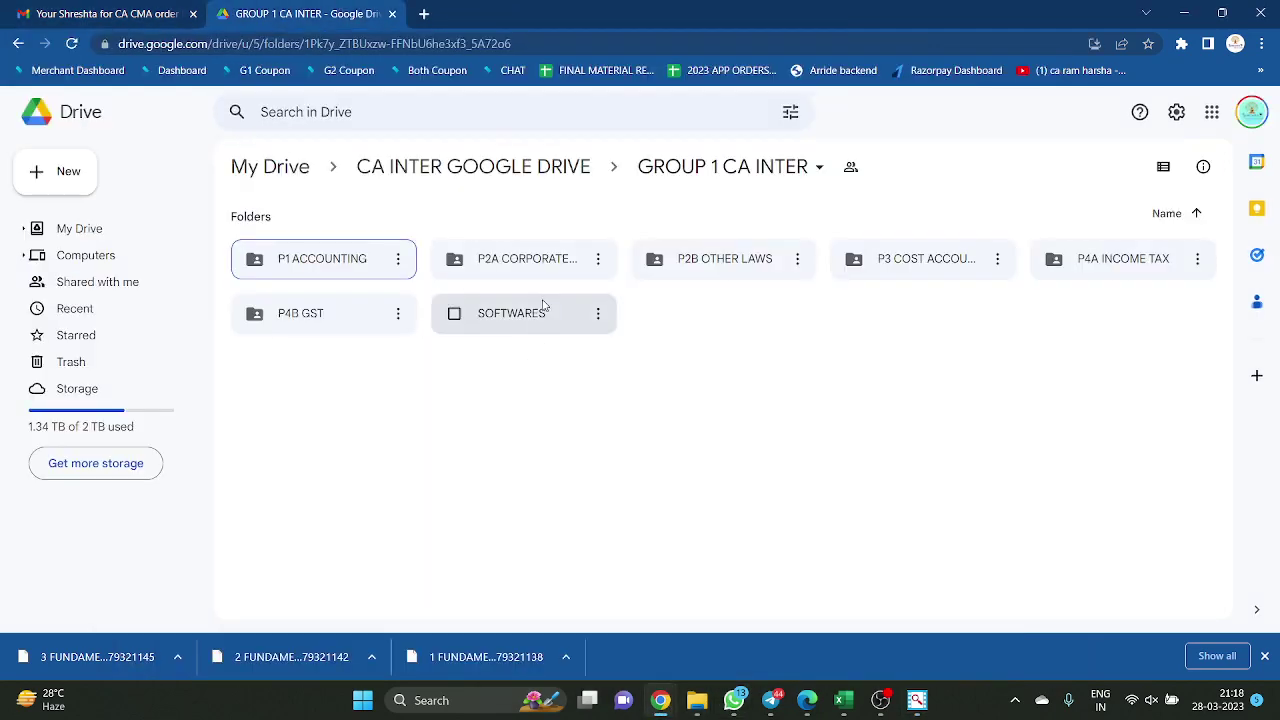
pyautogui.click(377, 264)
pyautogui.doubleClick(341, 270)
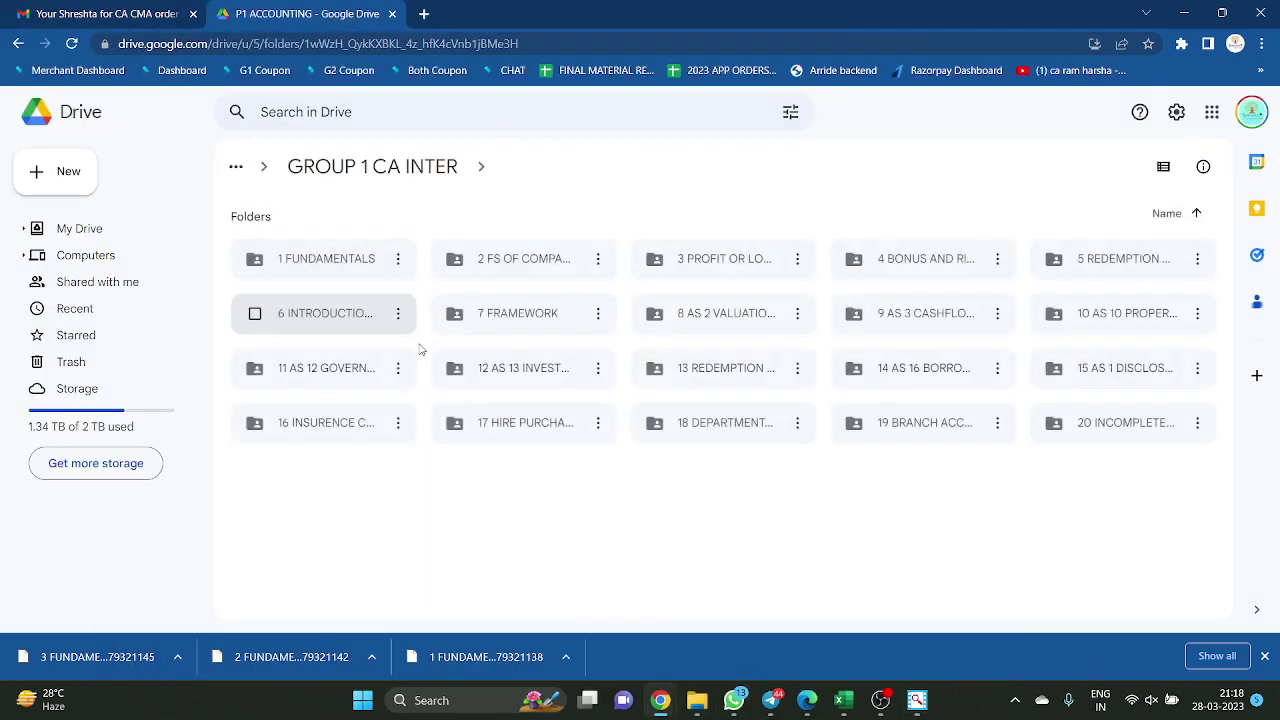
pyautogui.doubleClick(566, 255)
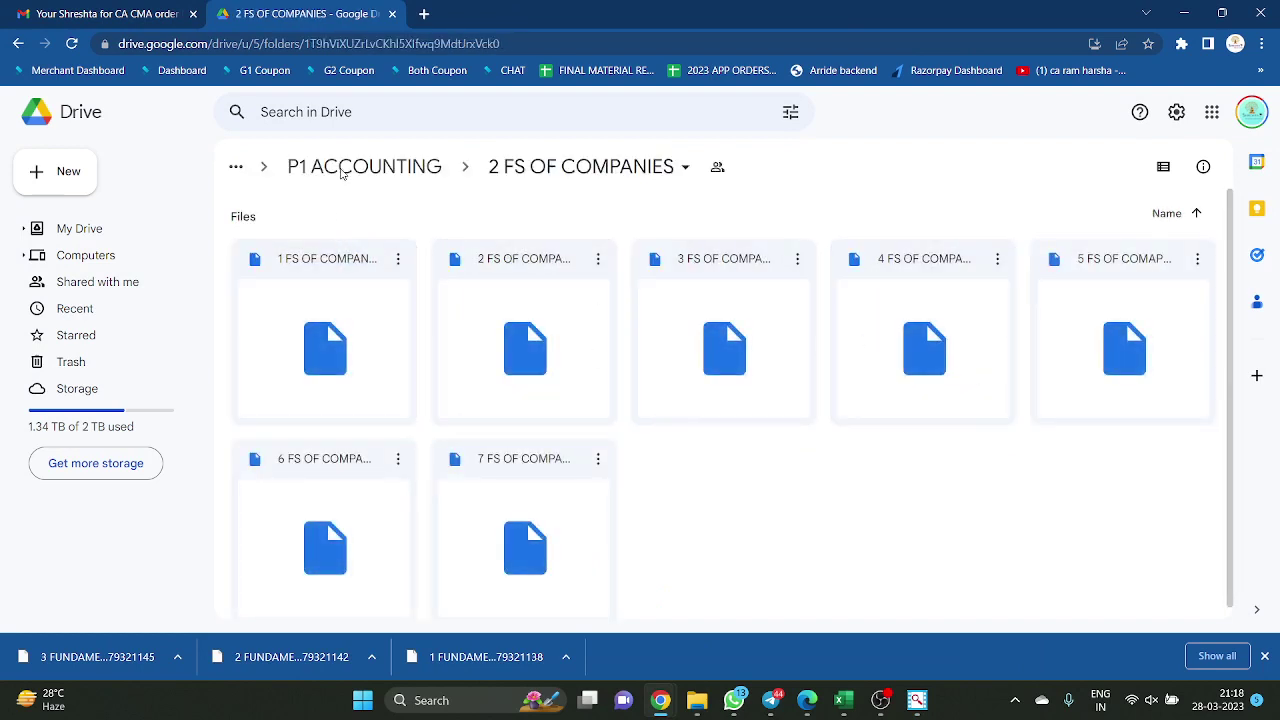
pyautogui.hotkey('alt', 'Left')
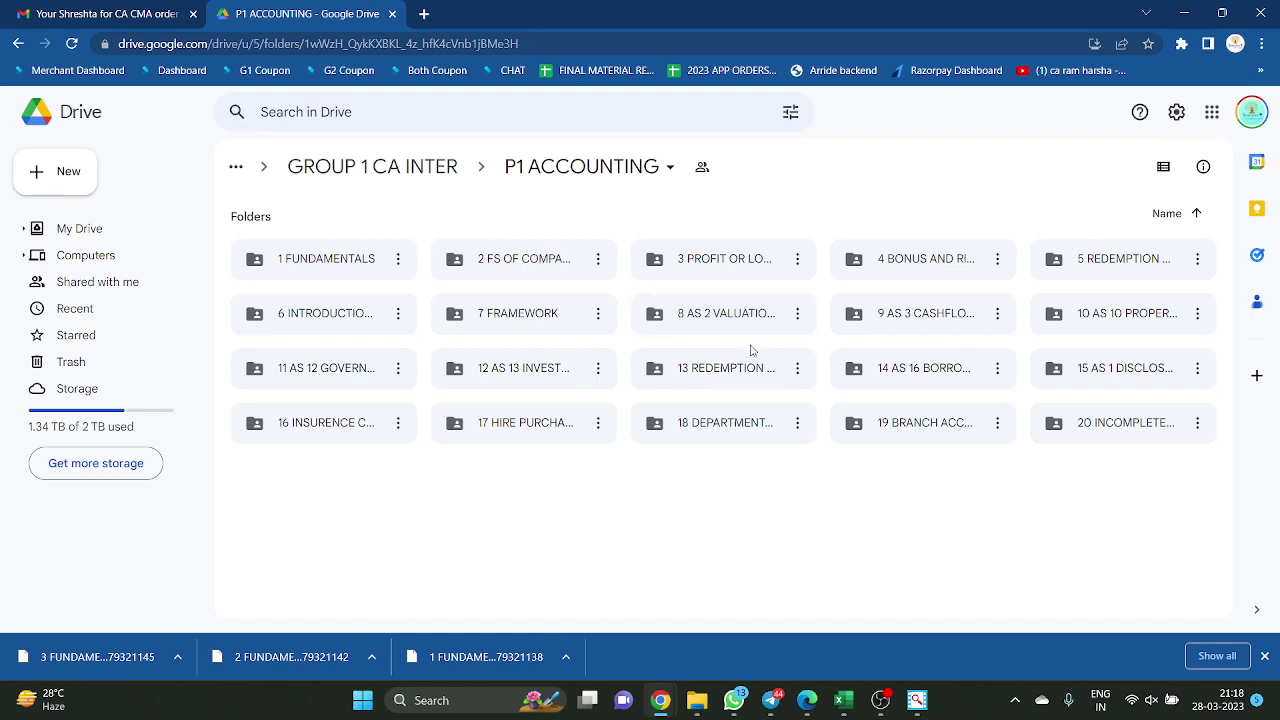
pyautogui.click(917, 700)
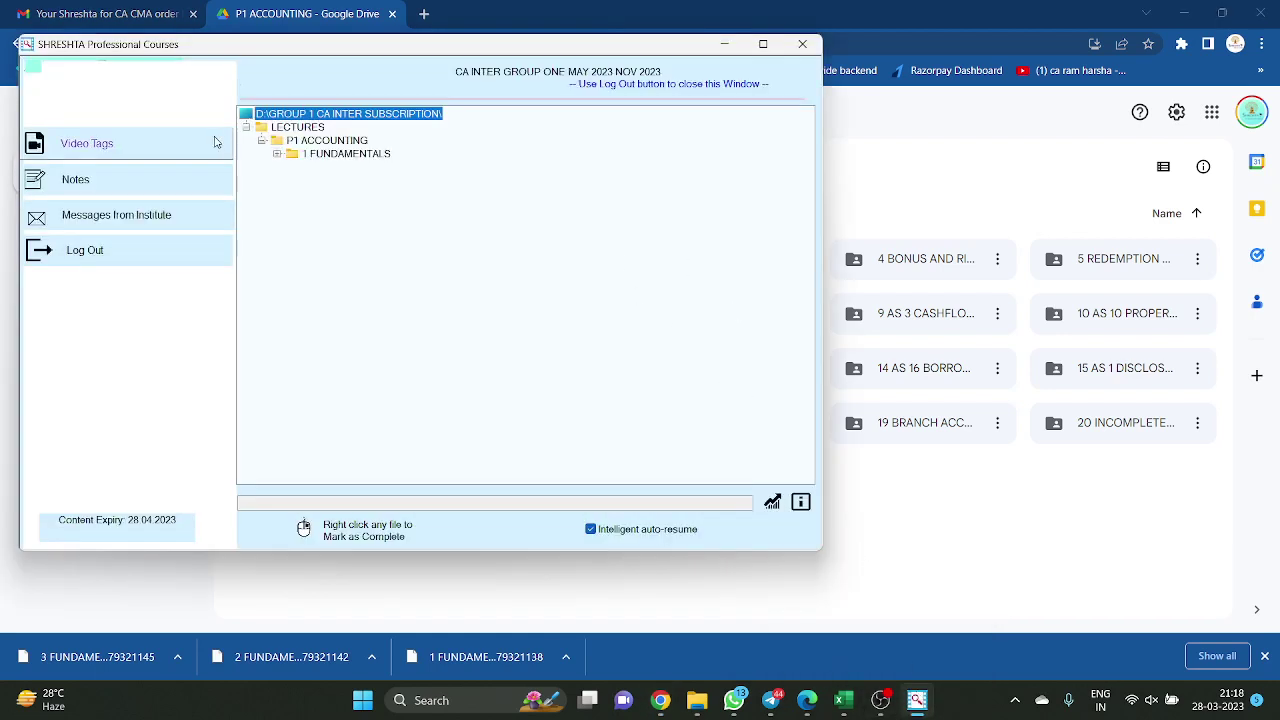
# Try playing the first 1 FUNDAMENTALS OF ACCOUNTING lecture and dismiss the display-size error
pyautogui.click(276, 154)
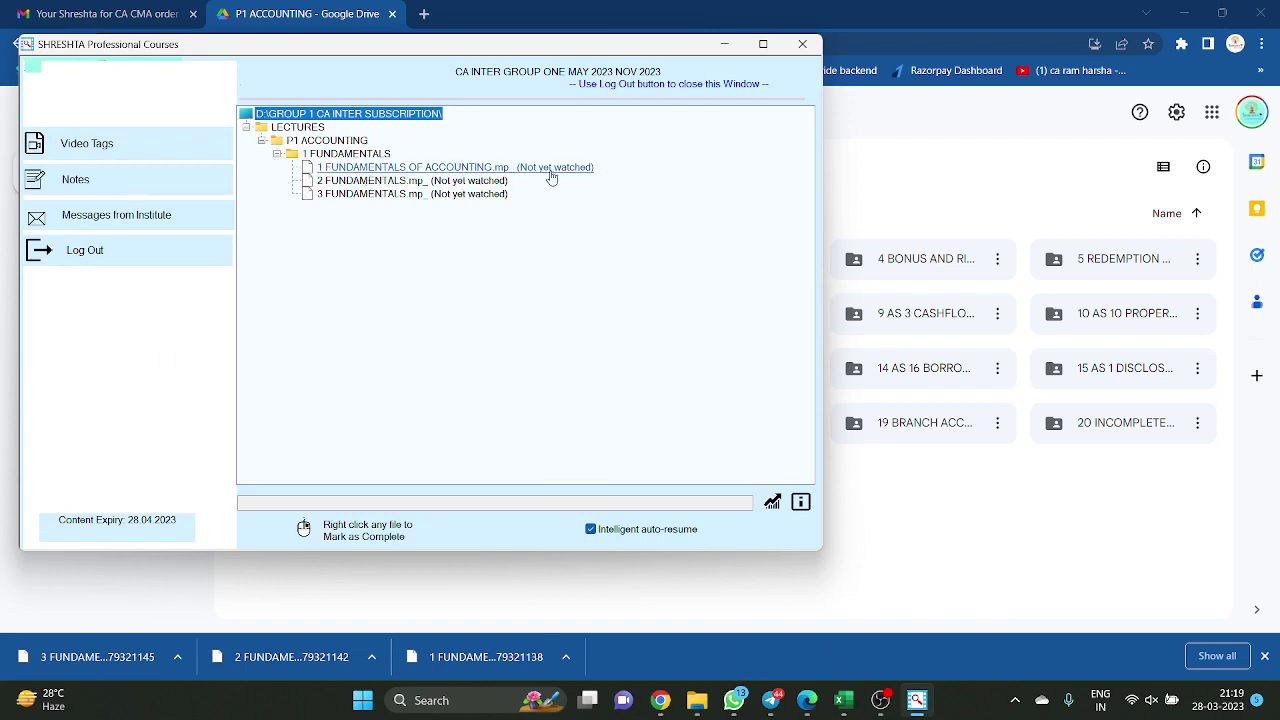
pyautogui.doubleClick(551, 175)
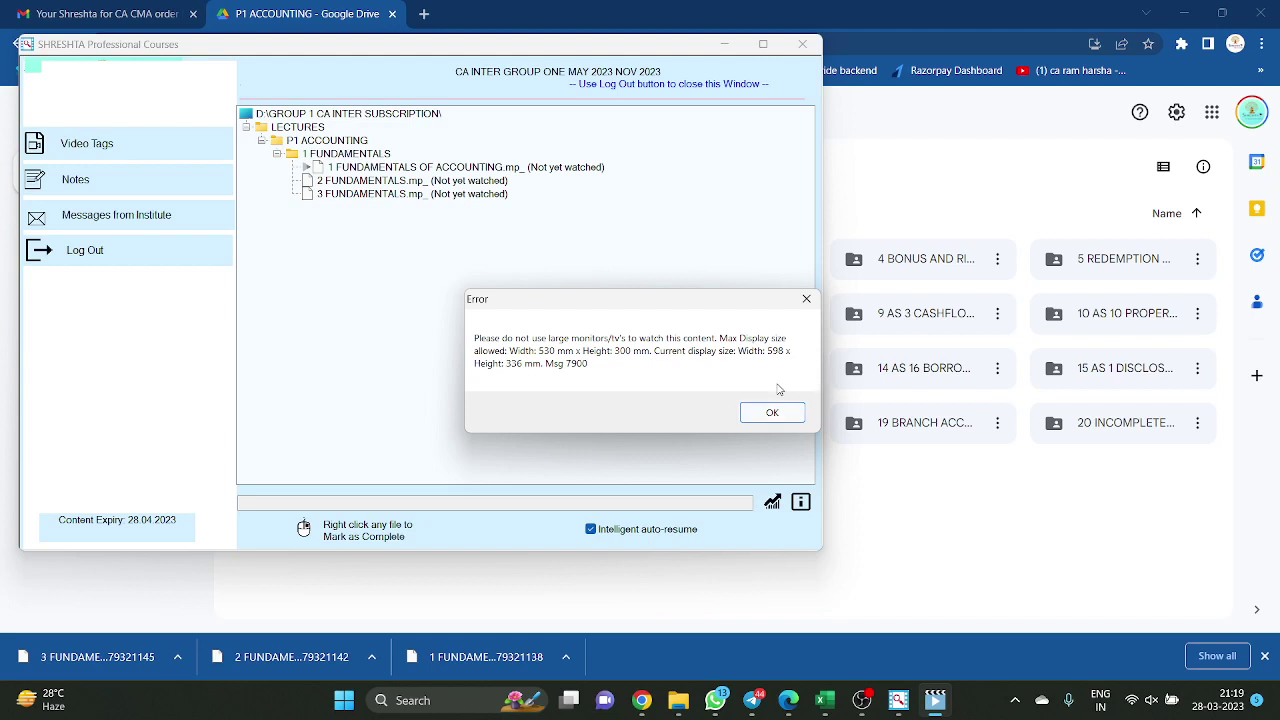
pyautogui.click(805, 299)
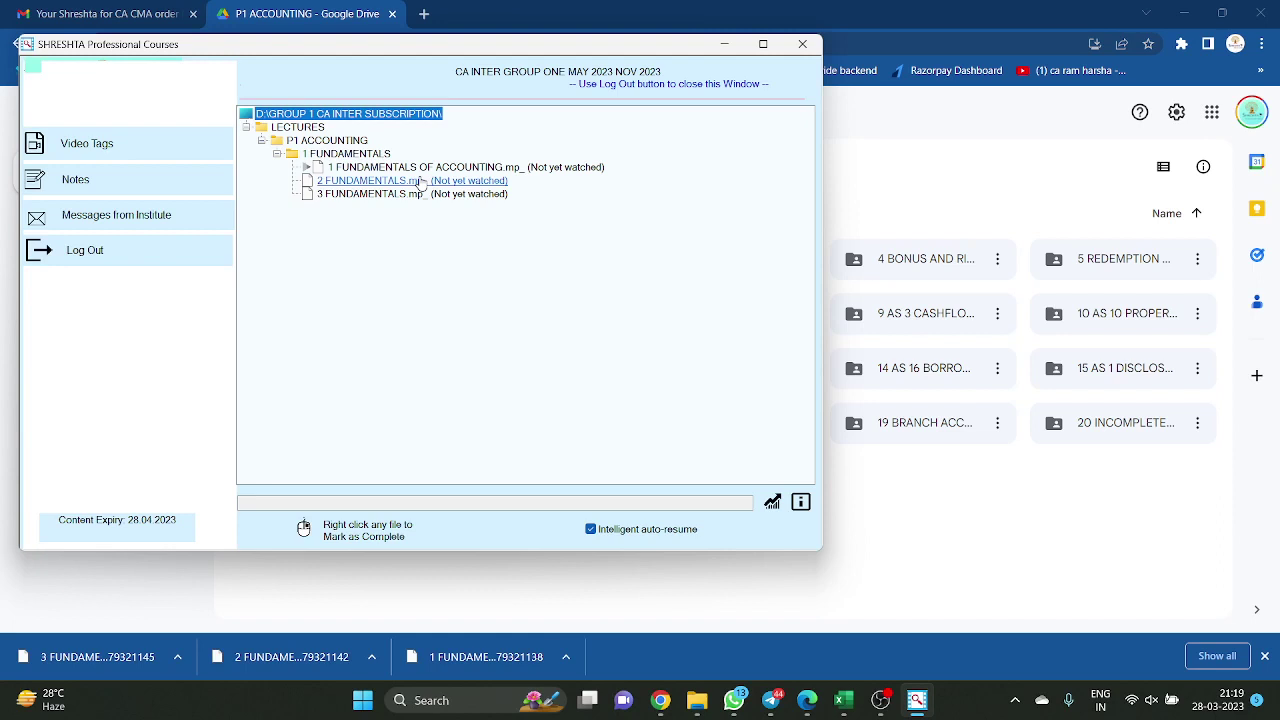
# Close the Shreshta course window, choosing not to log out
pyautogui.click(802, 44)
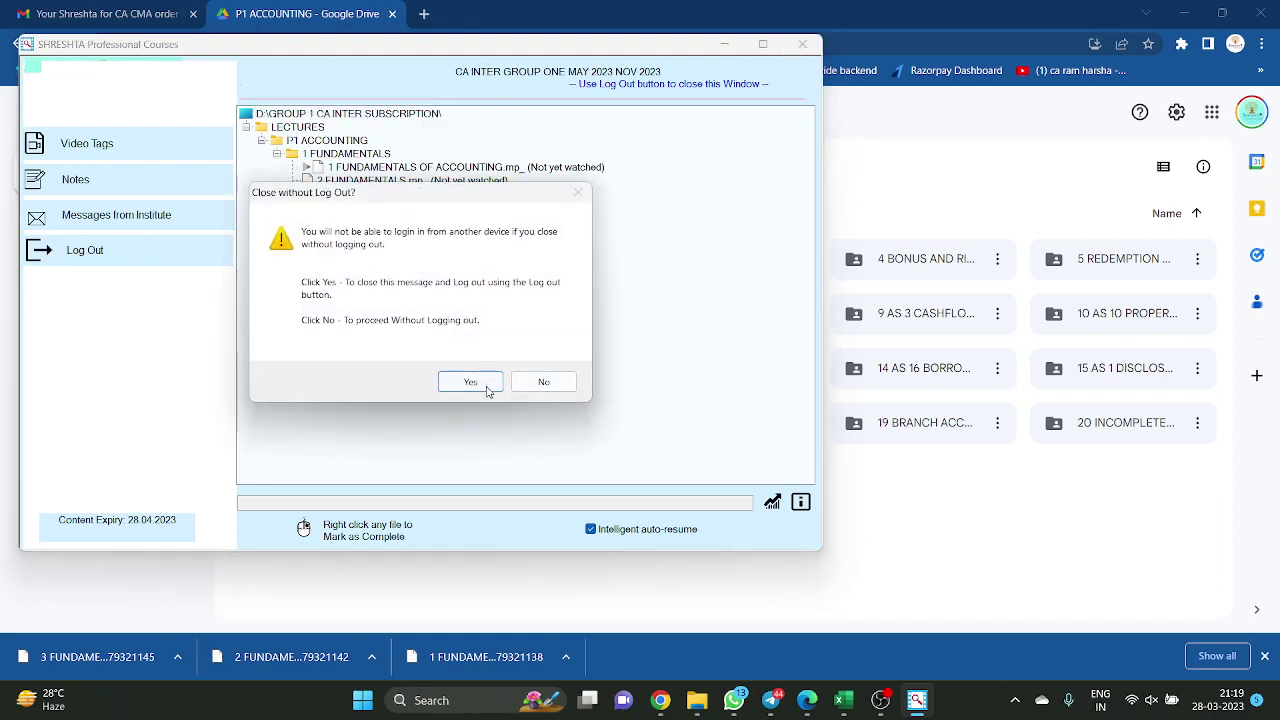
pyautogui.click(486, 386)
pyautogui.click(802, 44)
pyautogui.click(541, 385)
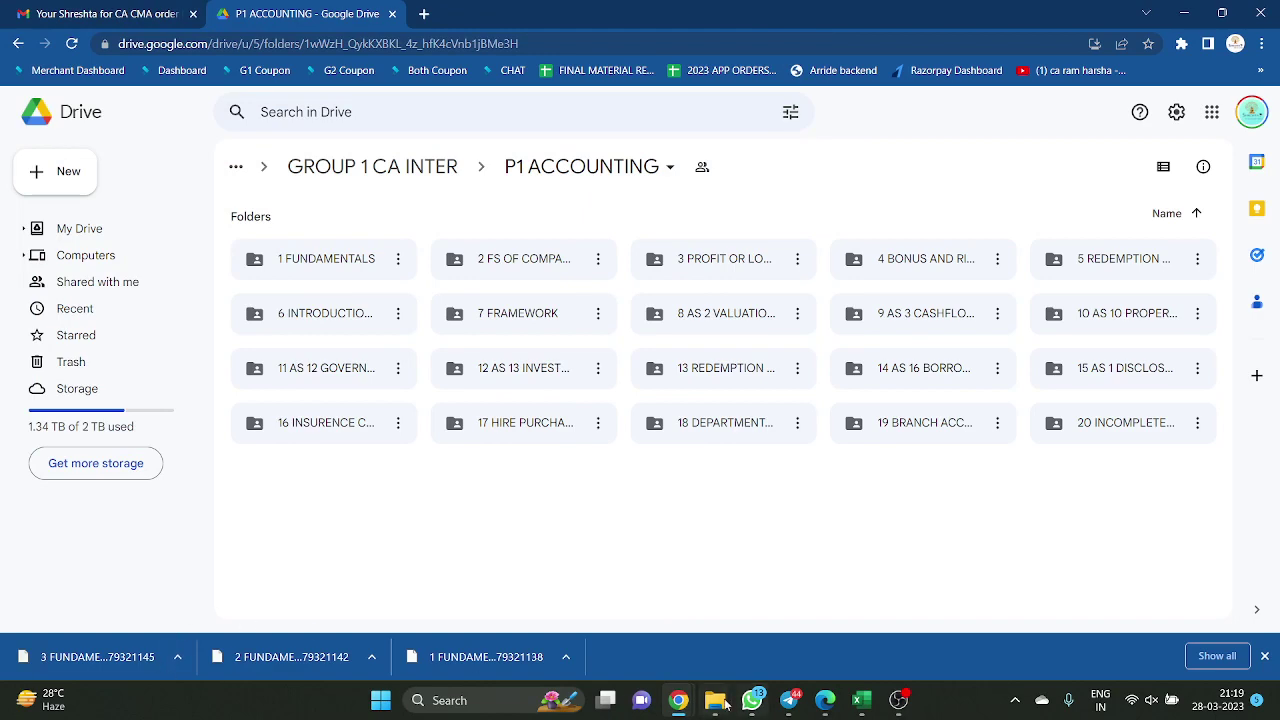
# Open the earlier G1 CA subscription PDF from the Downloads folder
pyautogui.moveTo(725, 705)
pyautogui.click(1055, 610)
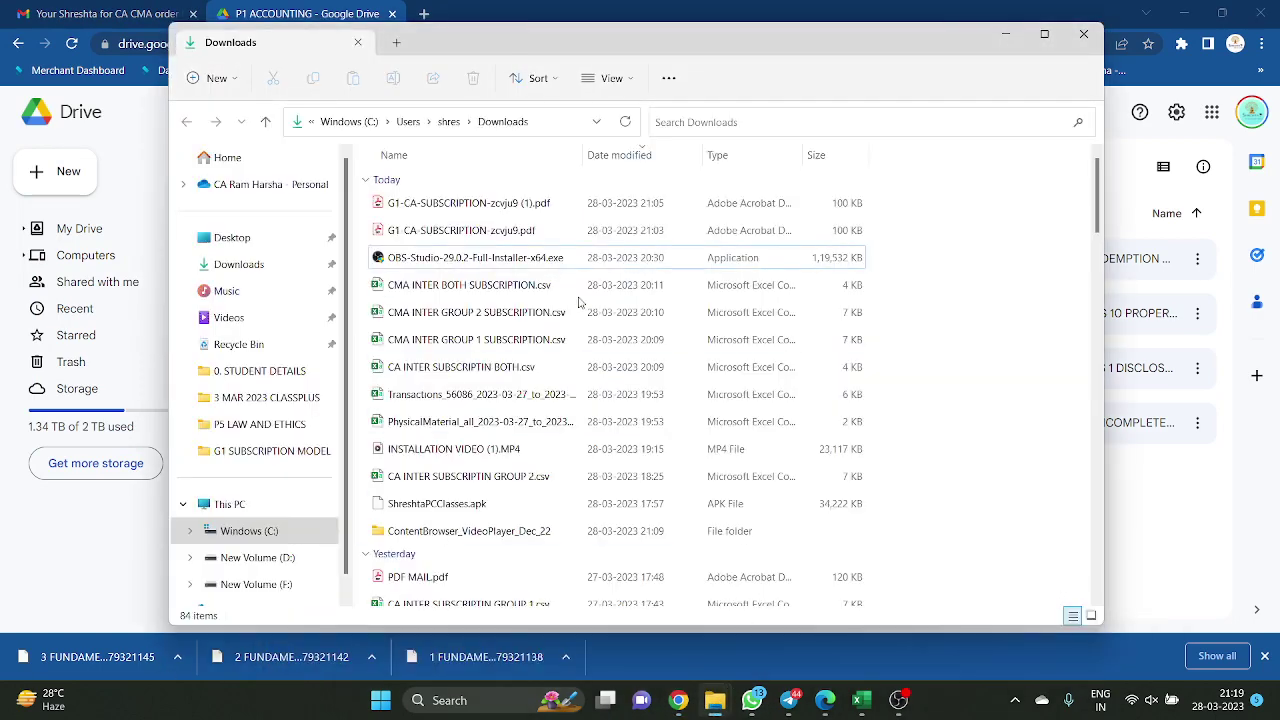
pyautogui.doubleClick(500, 232)
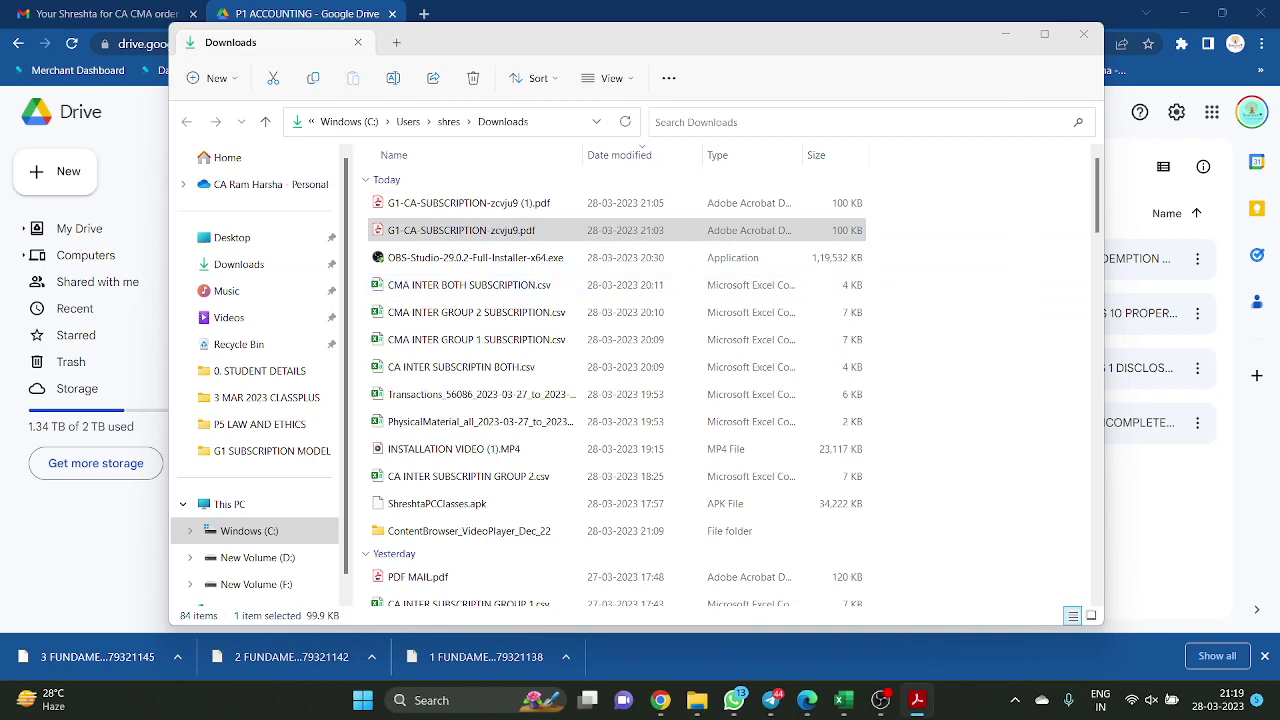
# Download the Installation Process PDF from the My account order page and open it in Edge
pyautogui.click(806, 699)
pyautogui.click(394, 10)
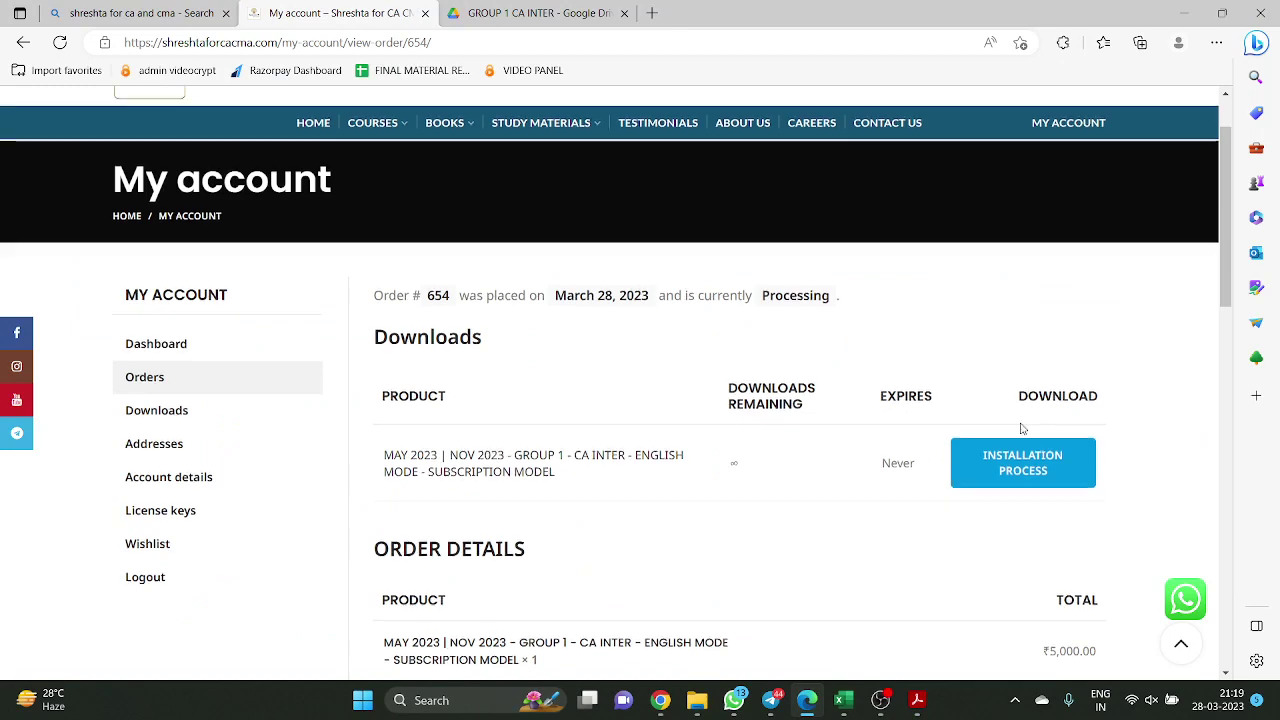
pyautogui.scroll(-2, 1023, 429)
pyautogui.click(1014, 305)
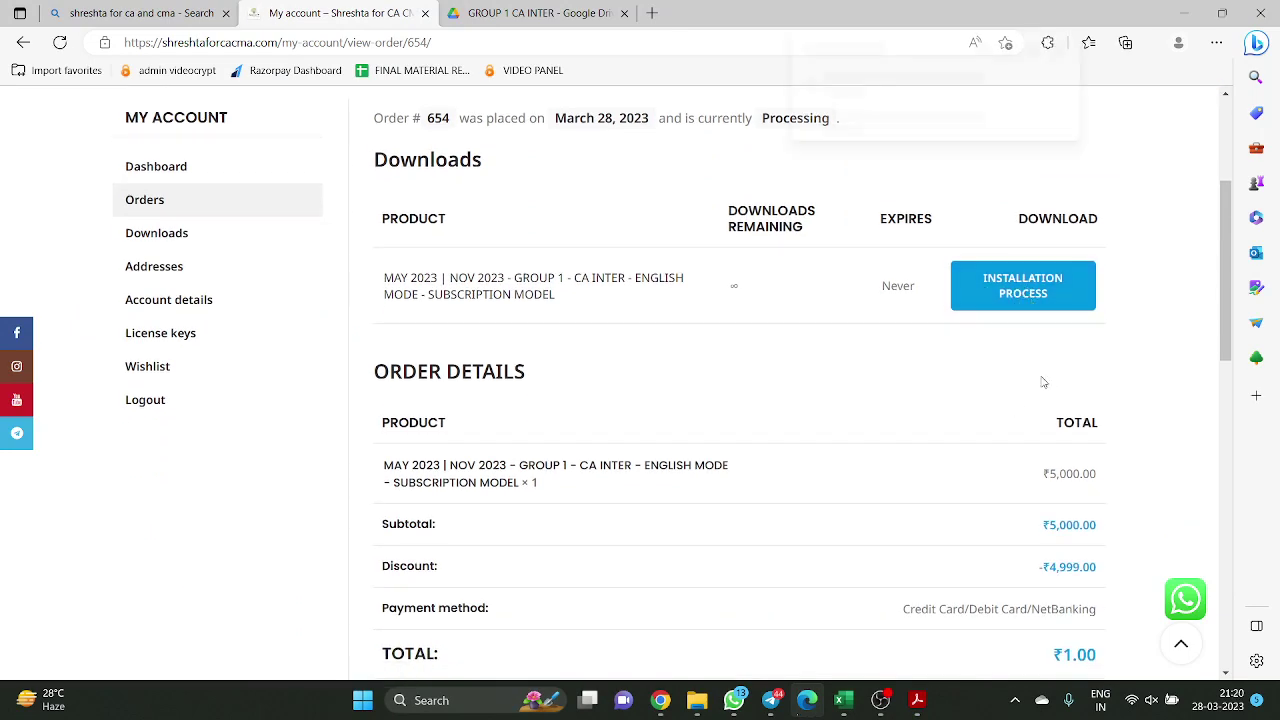
pyautogui.click(965, 105)
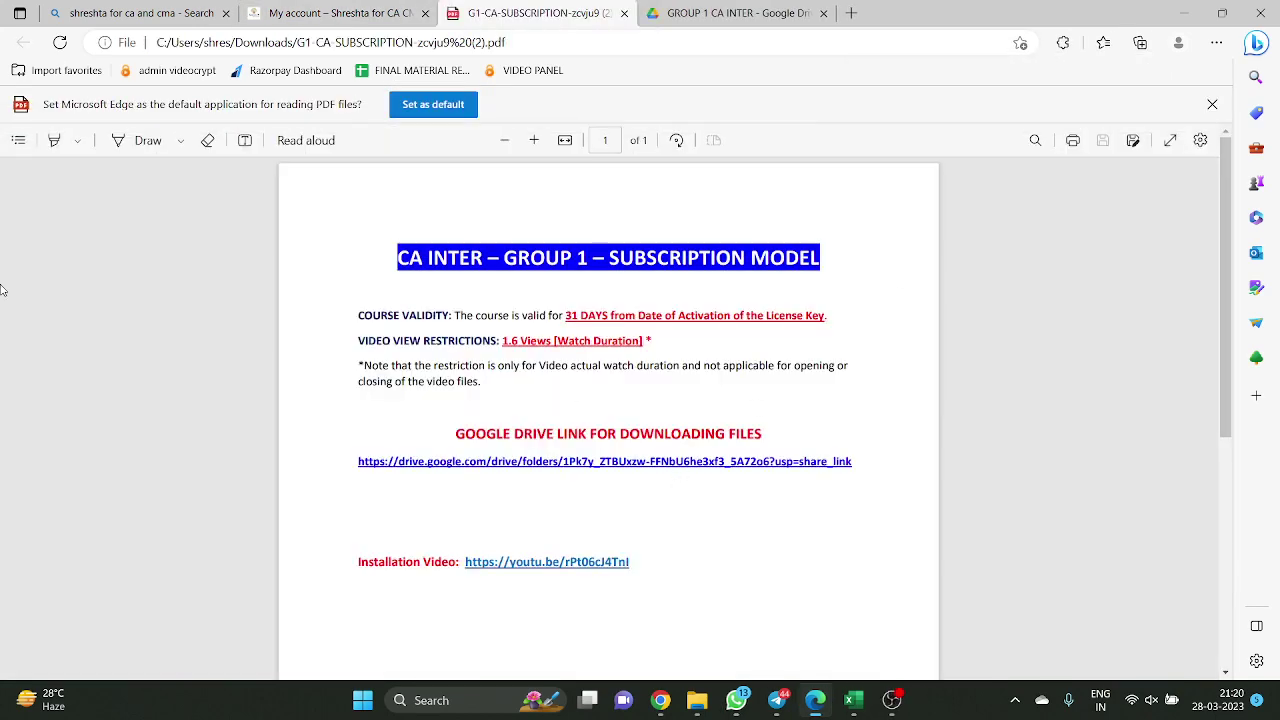
# Follow the PDF's Google Drive link, then return to the My account order tab
pyautogui.click(626, 465)
pyautogui.hotkey('ctrl', 'w')
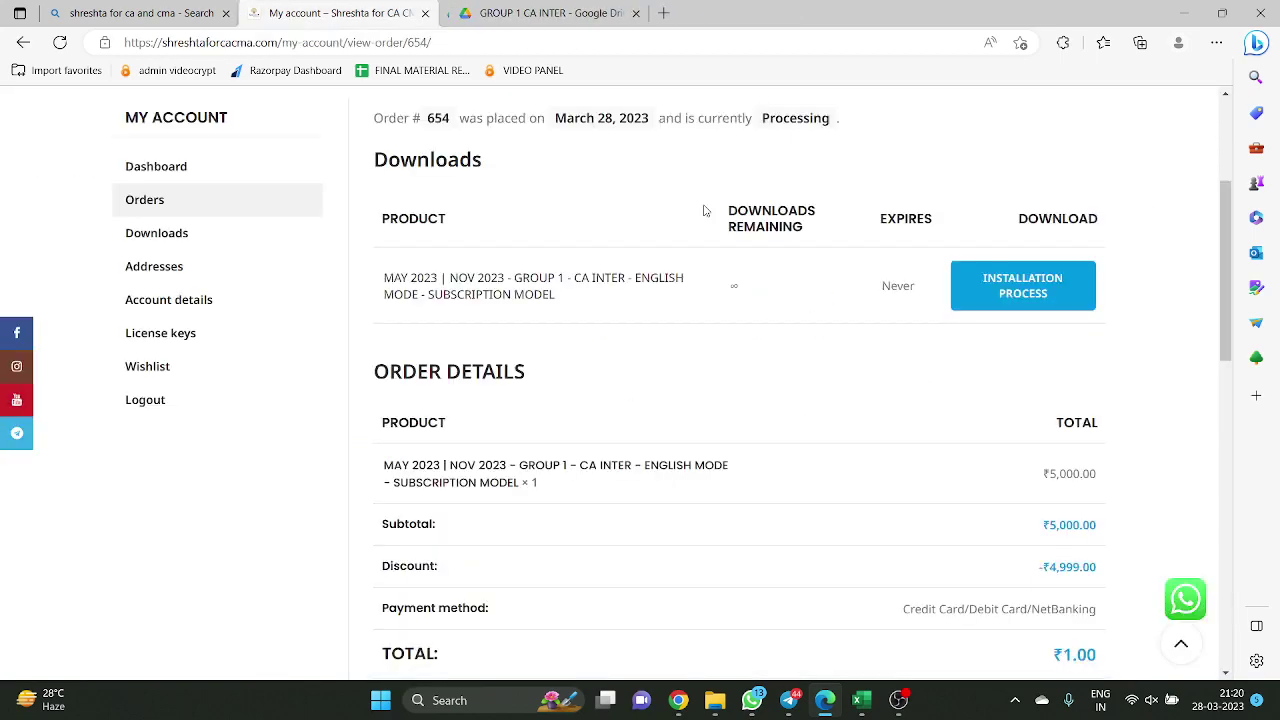
pyautogui.click(580, 12)
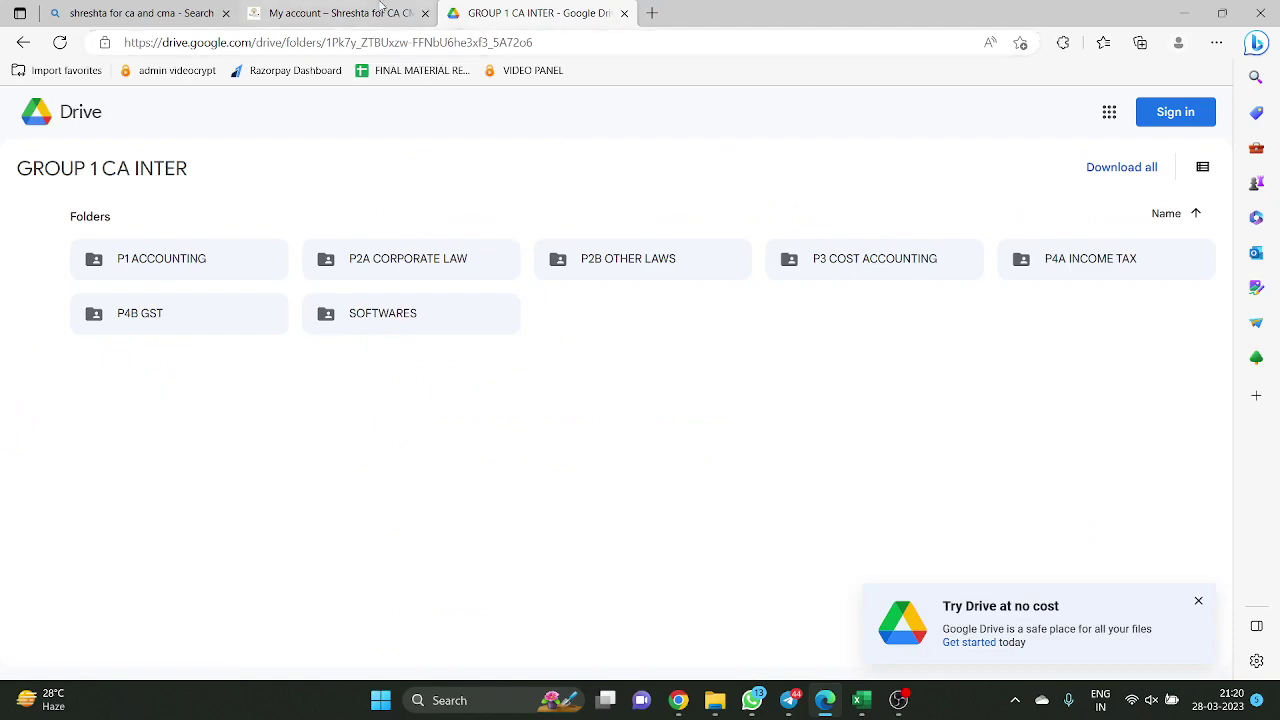
pyautogui.click(381, 8)
# Open the newest G1-CA-SUBSCRIPTION PDF in Acrobat Reader maximised, review it, then close it
pyautogui.hotkey('alt', 'Tab')
pyautogui.hotkey('alt', 'Tab')
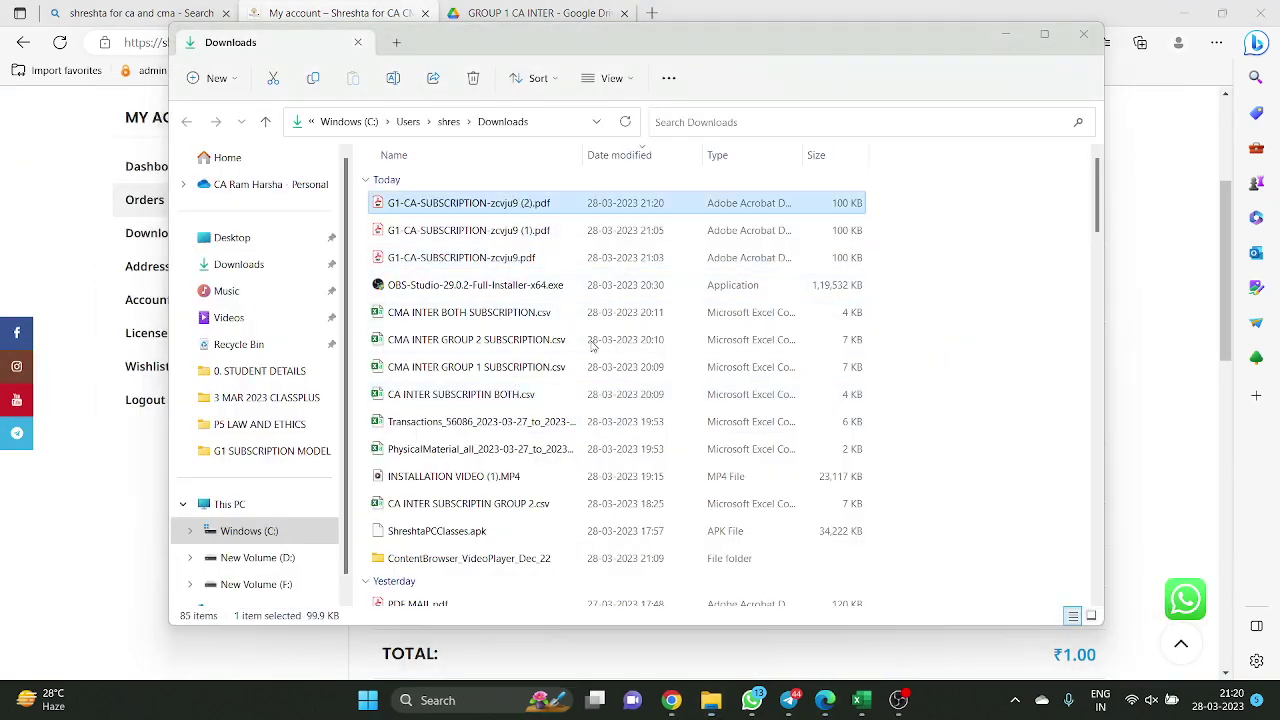
pyautogui.press('Return')
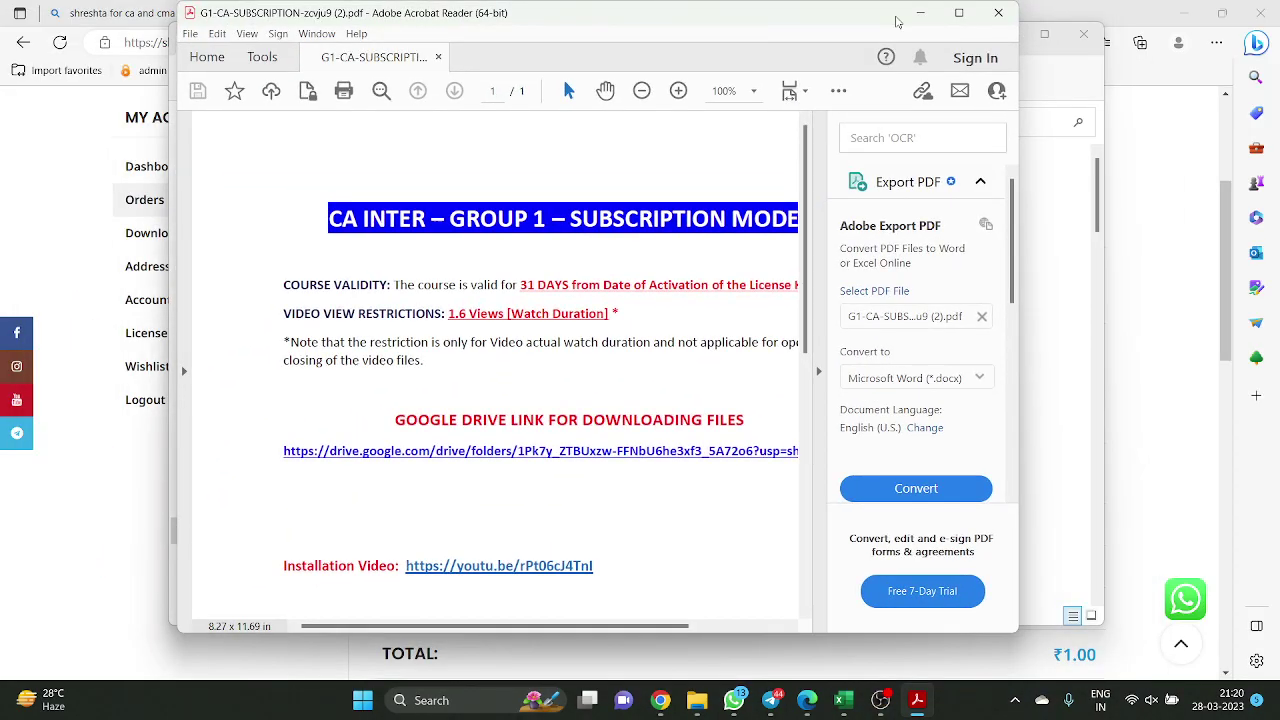
pyautogui.click(959, 13)
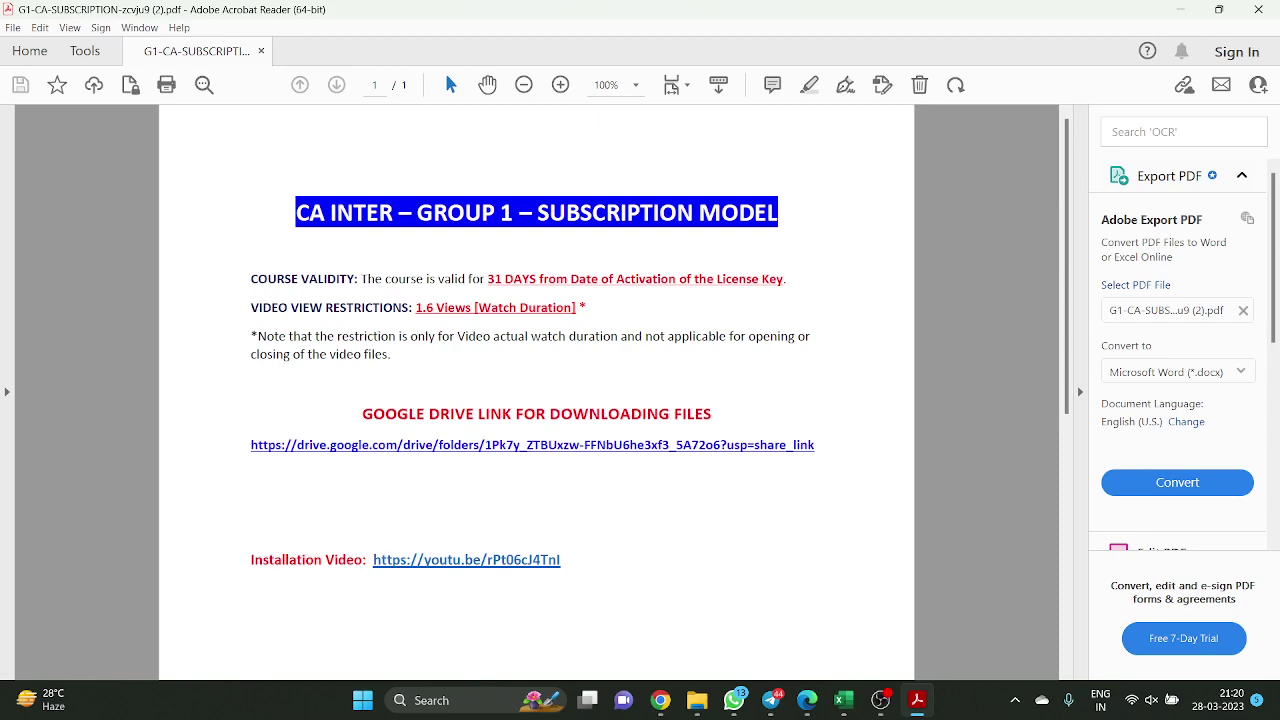
pyautogui.click(1258, 9)
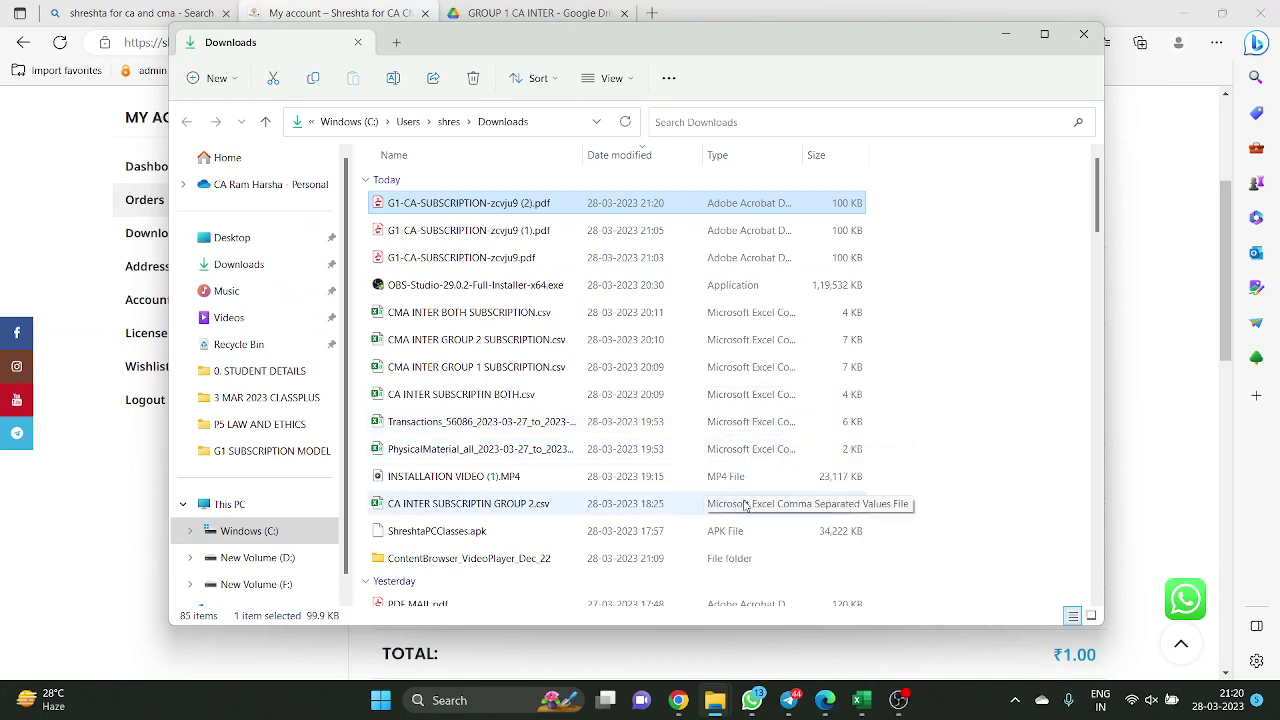
# Minimise the Downloads window and return to the Bing results for 'shreshta for ca and cma'
pyautogui.click(1006, 36)
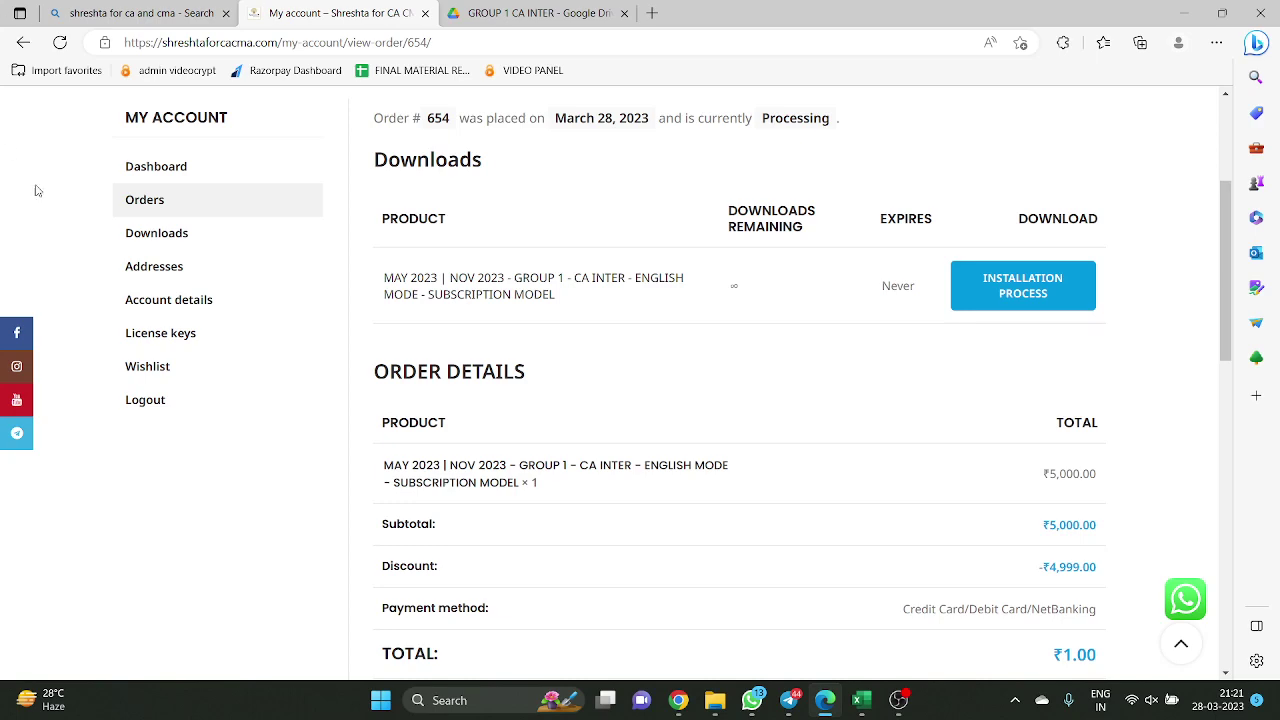
pyautogui.click(140, 13)
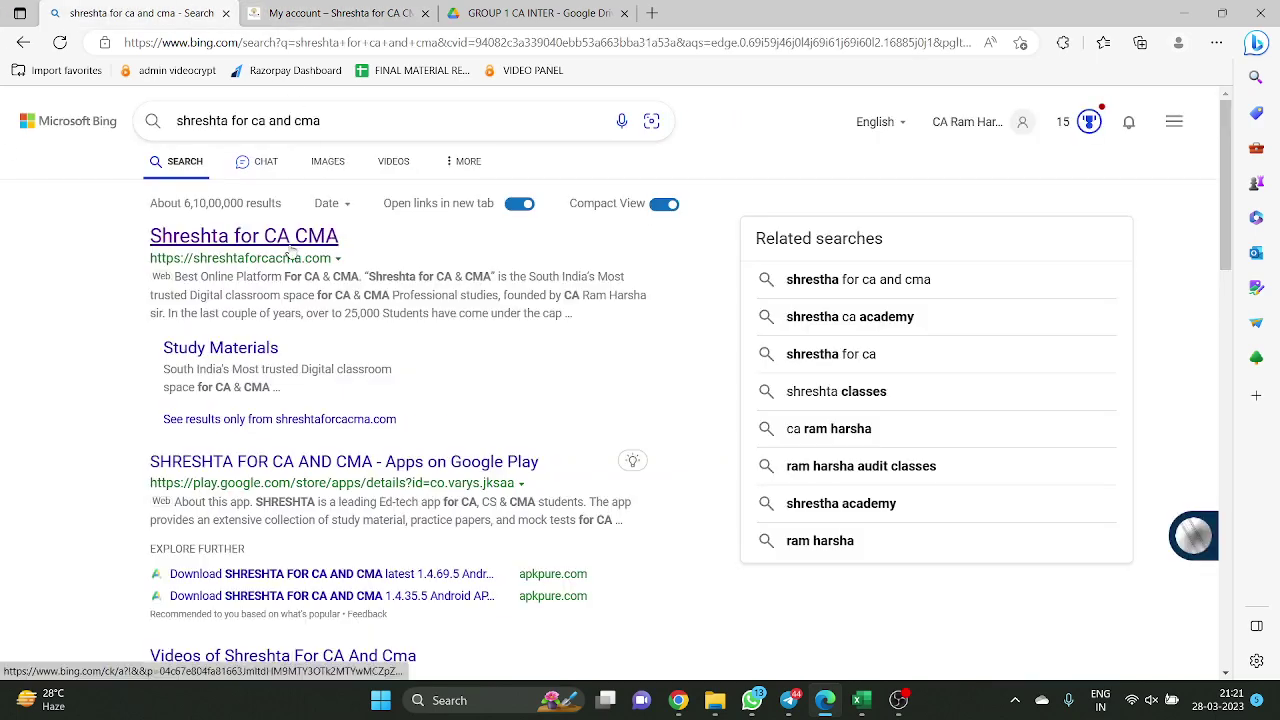
# Open shreshtaforcacma.com and view the CA Inter Group 1 Class Notes & Discussion page
pyautogui.click(291, 256)
pyautogui.moveTo(598, 229)
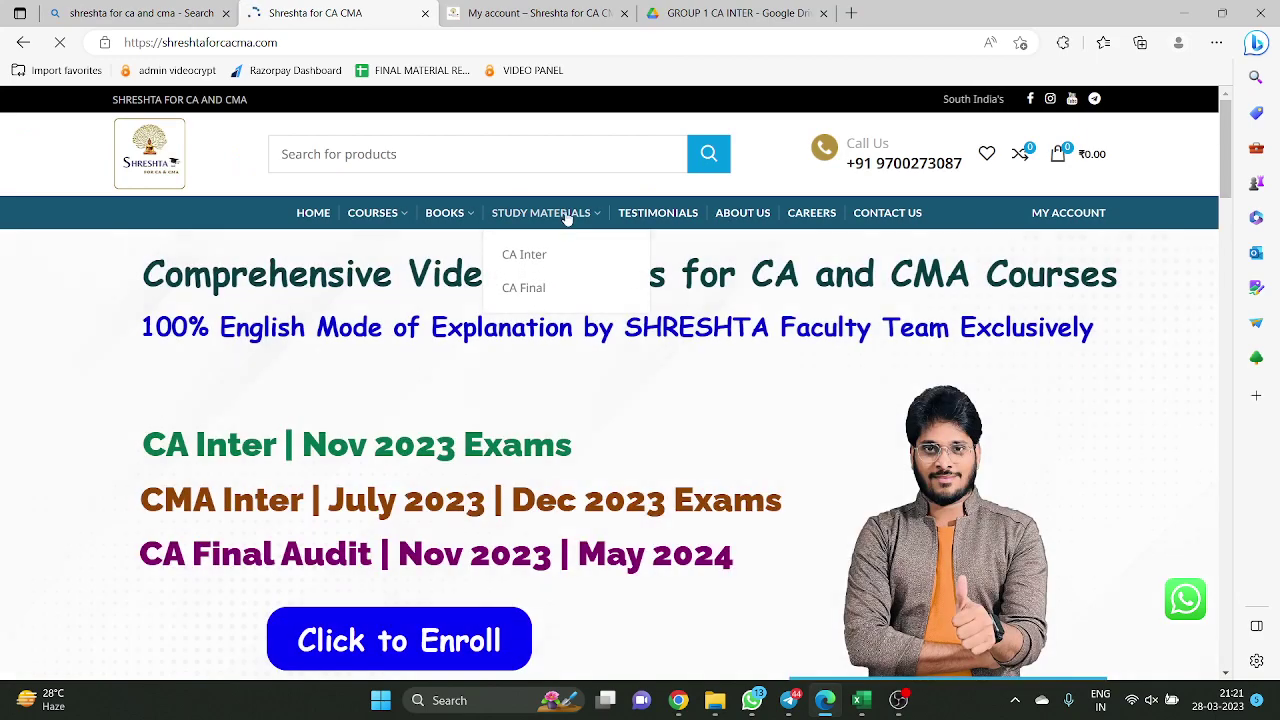
pyautogui.click(569, 258)
pyautogui.scroll(-2, 604, 350)
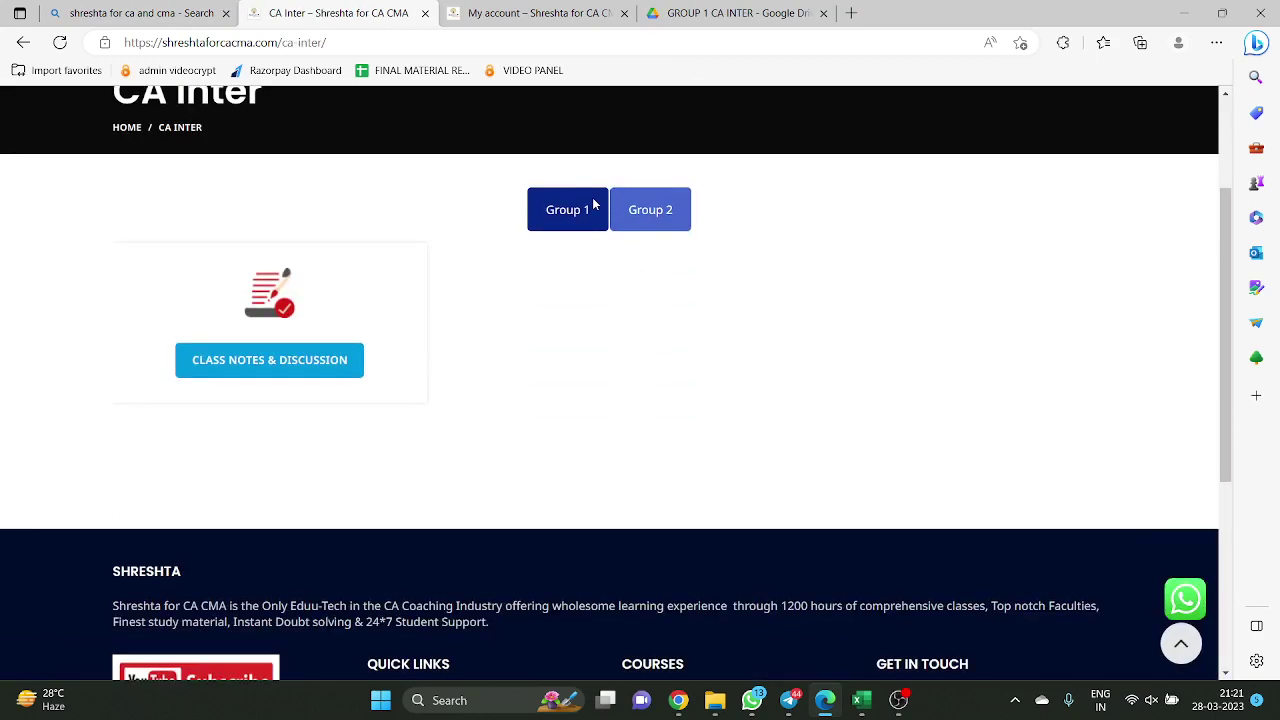
pyautogui.click(655, 210)
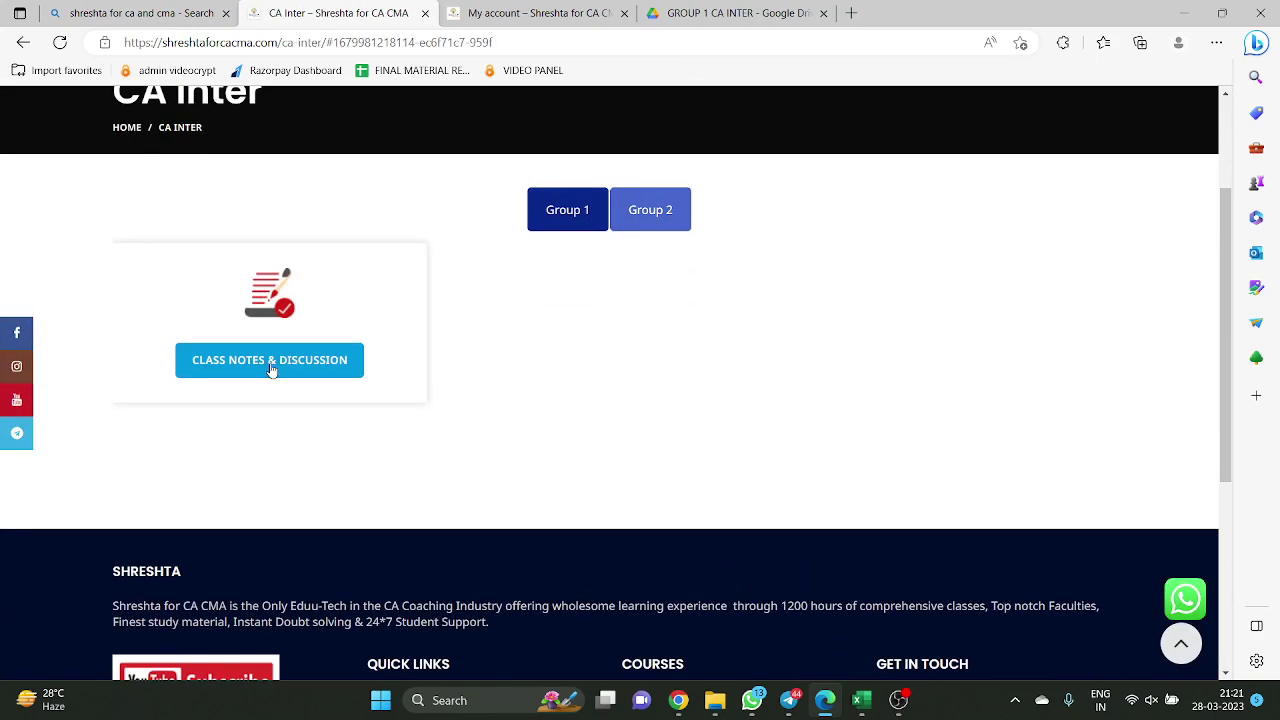
pyautogui.click(354, 367)
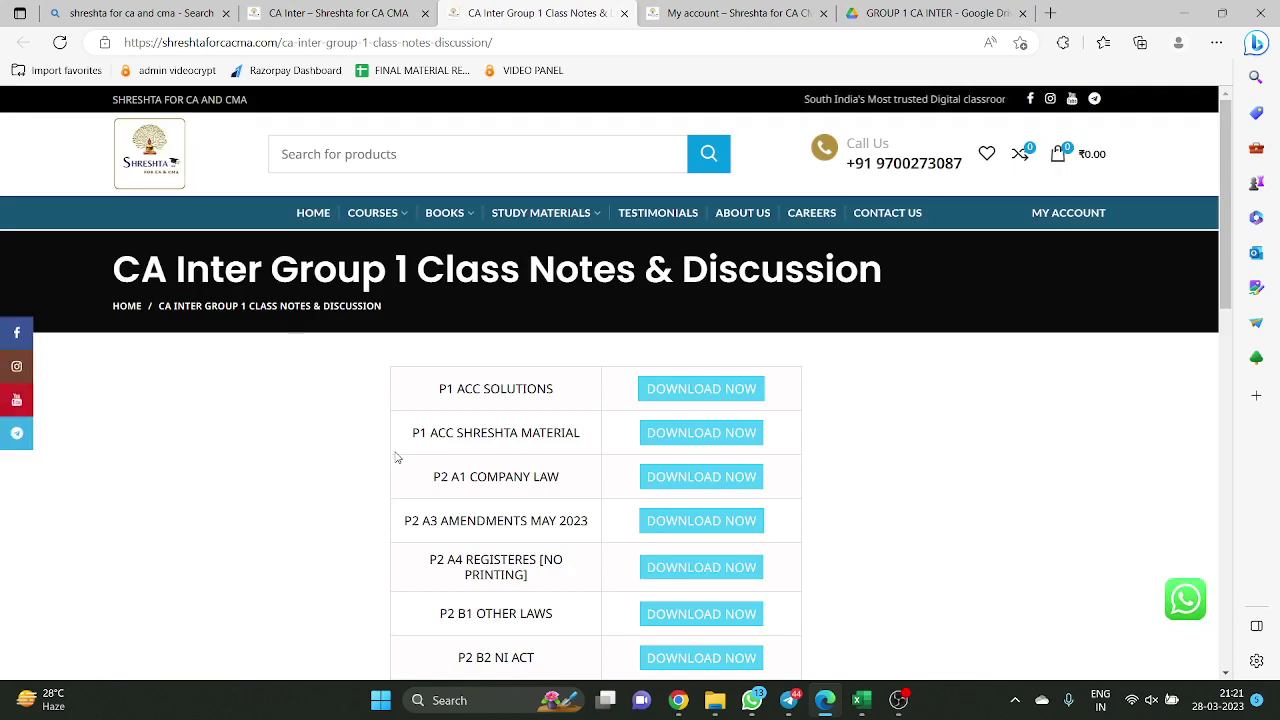
# Open Courses > CA Inter and scroll through the Group 1 and Group 2 subscriptions
pyautogui.moveTo(350, 228)
pyautogui.click(400, 250)
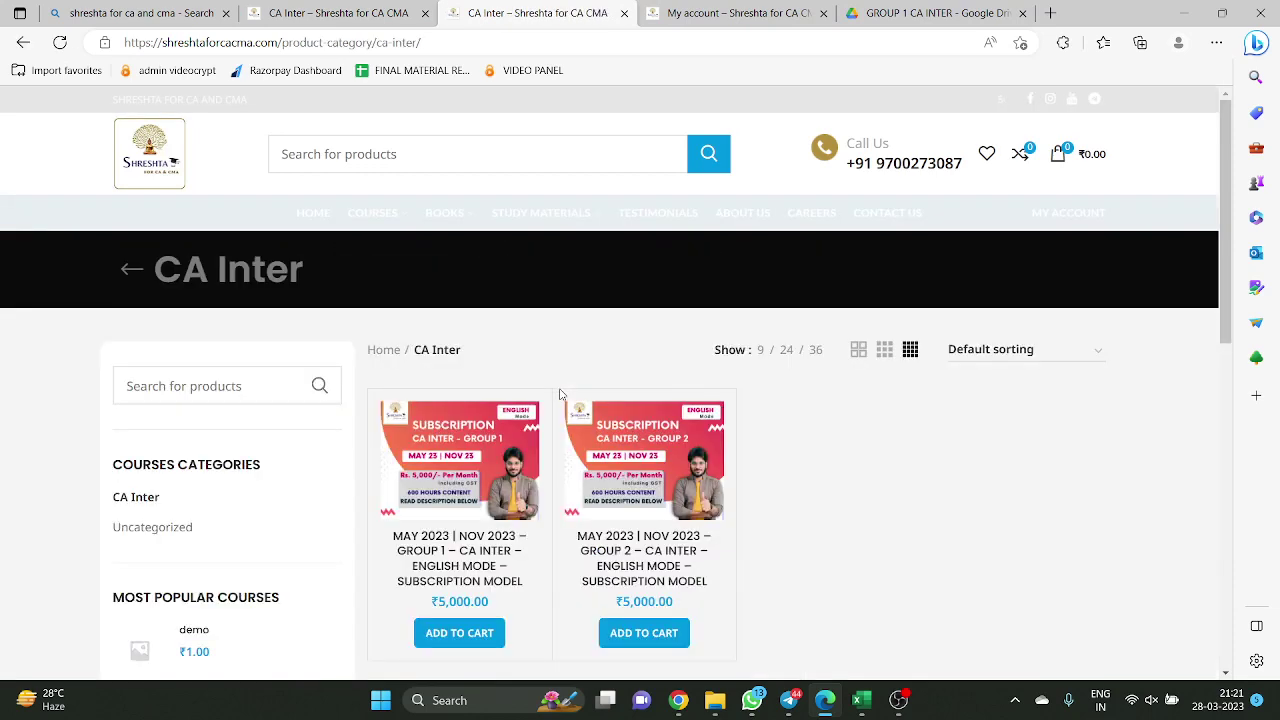
pyautogui.scroll(-1, 620, 425)
pyautogui.scroll(-1, 620, 425)
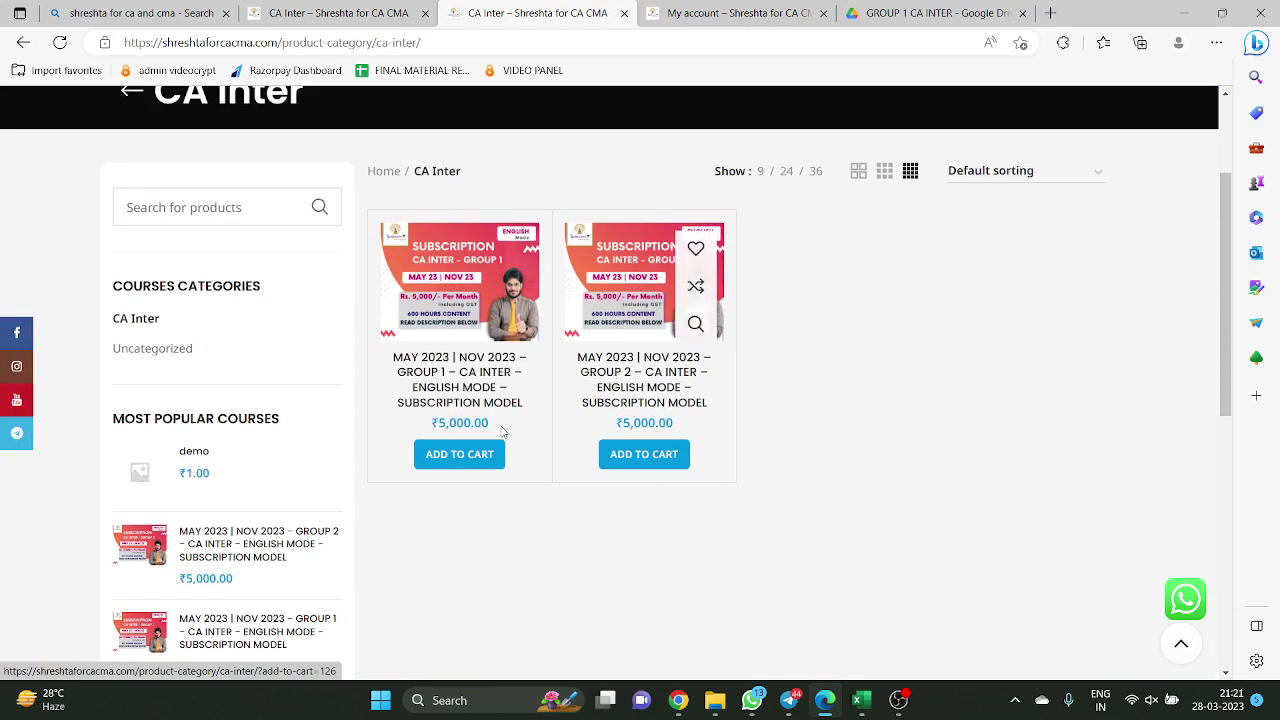